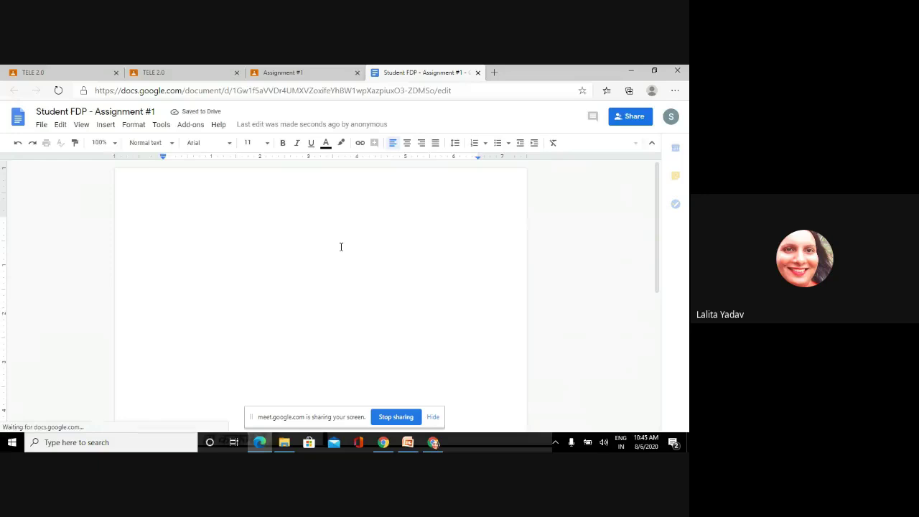
- Type the sample line 'jdfkvjkd mvksdv svkds nvklds' into the Assignment #1 doc and check the signed-in account
text(jdfkvjkd mvksdv svkds nv)
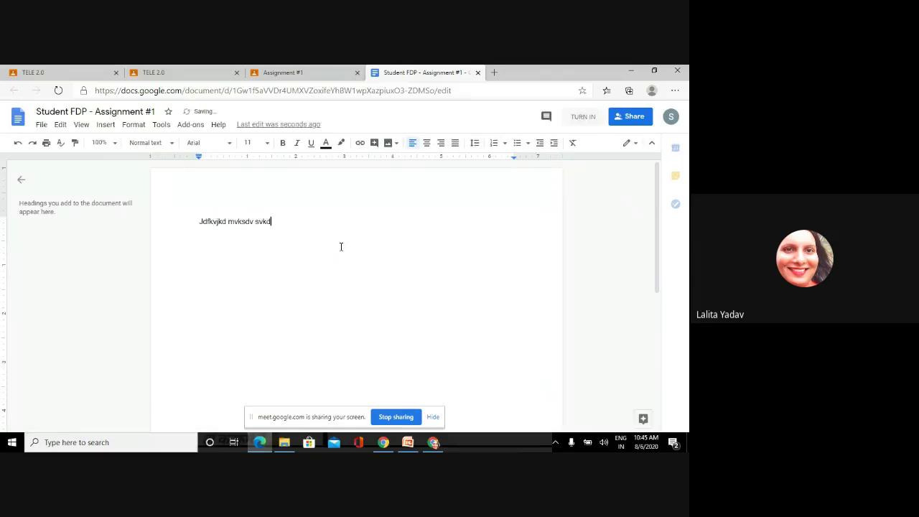
text(klds nvknd)
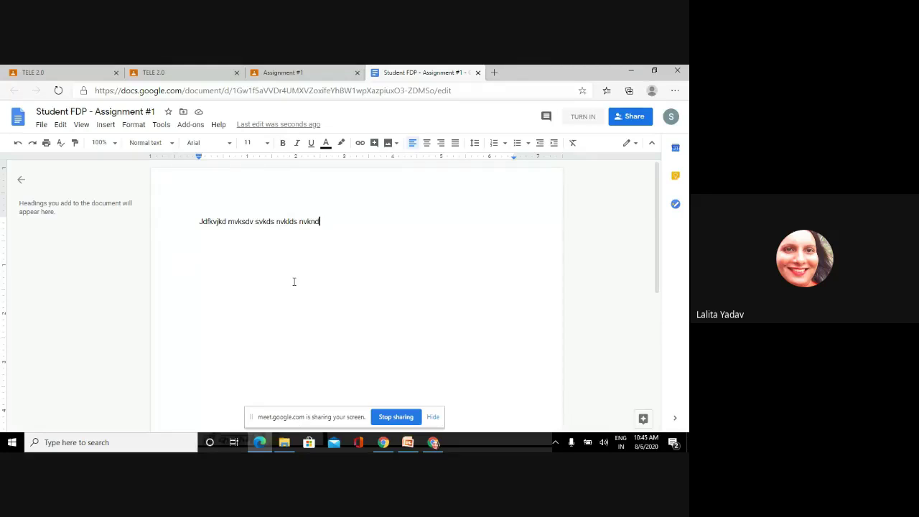
click(671, 118)
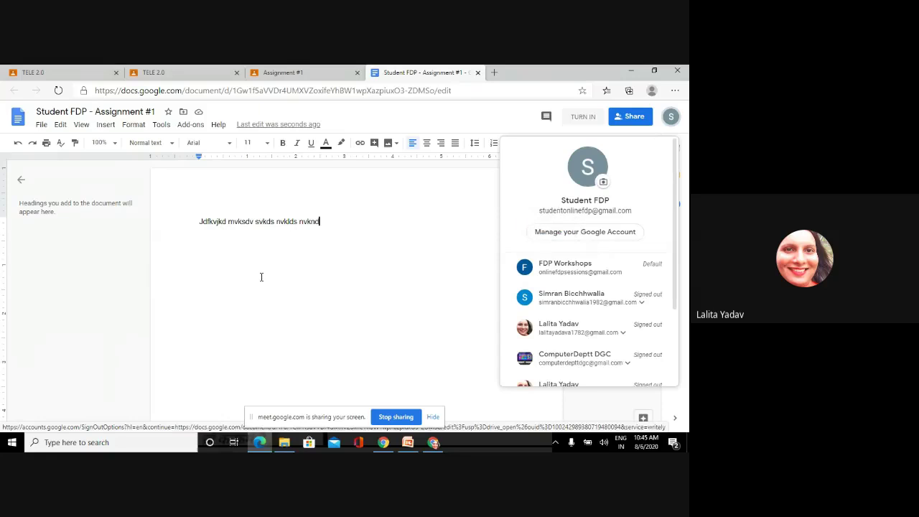
click(257, 222)
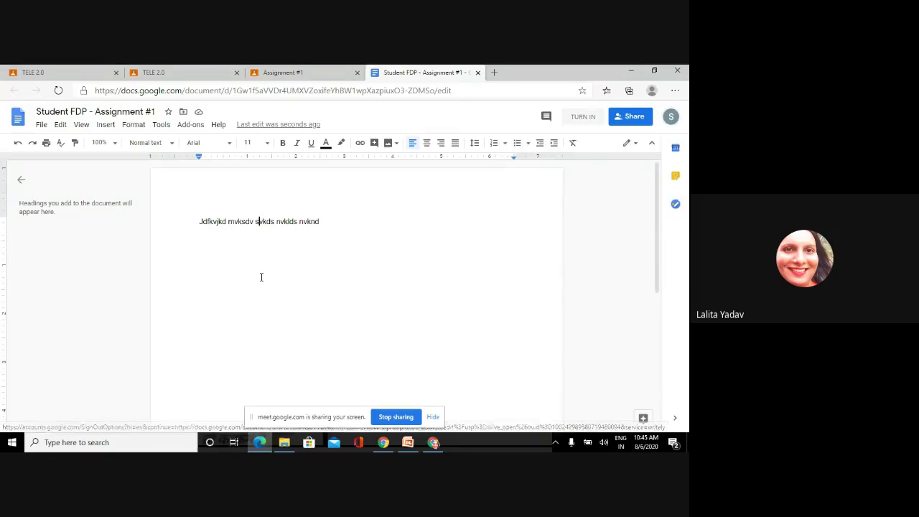
- Close the student's Assignment #1 document and return to the TELE 2.0 class page
click(479, 73)
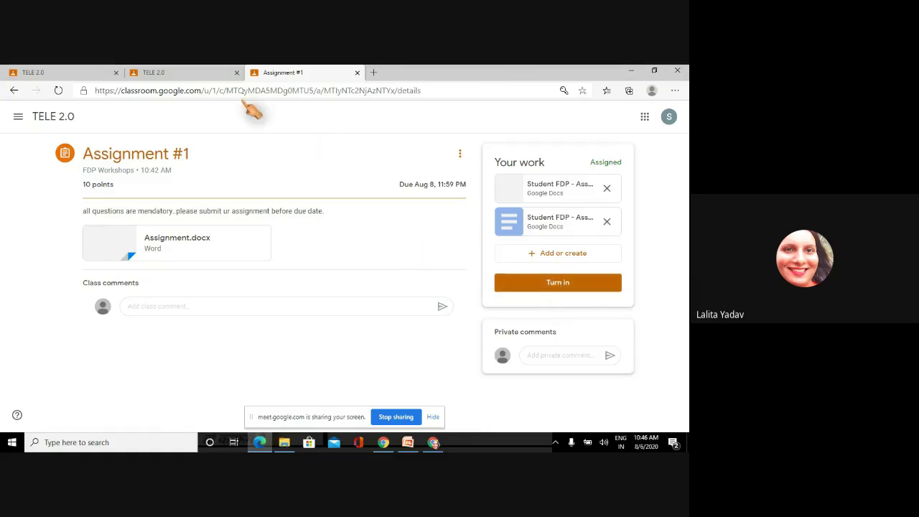
click(181, 76)
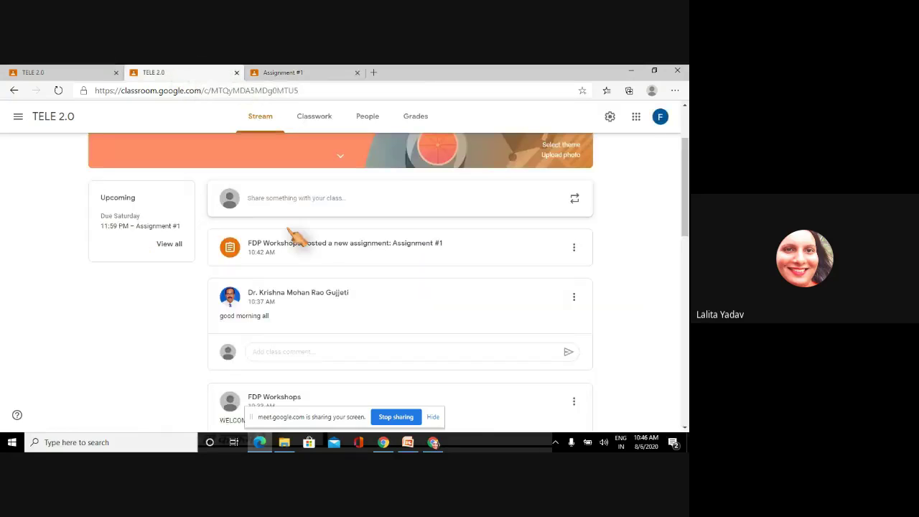
scroll(685, 179, up, 2)
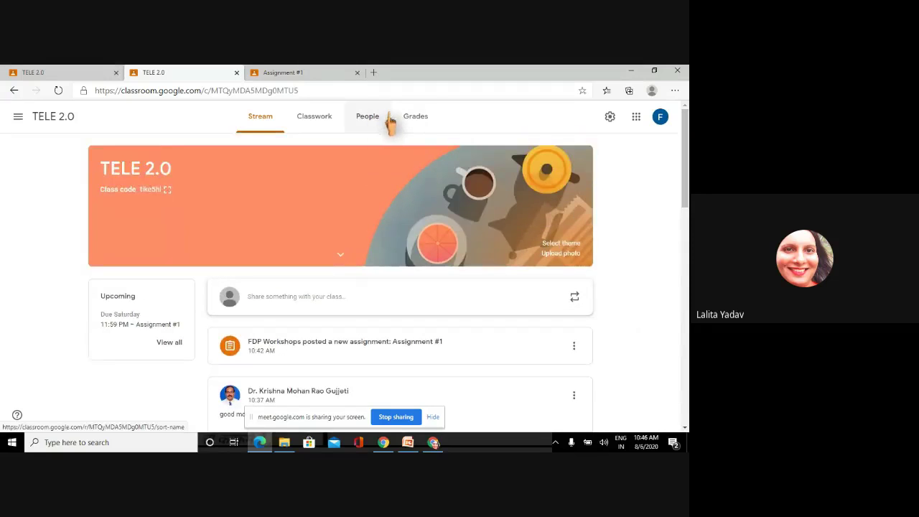
- Open the Grades tab and look through the students' Assignment #1 scores out of 10
click(415, 122)
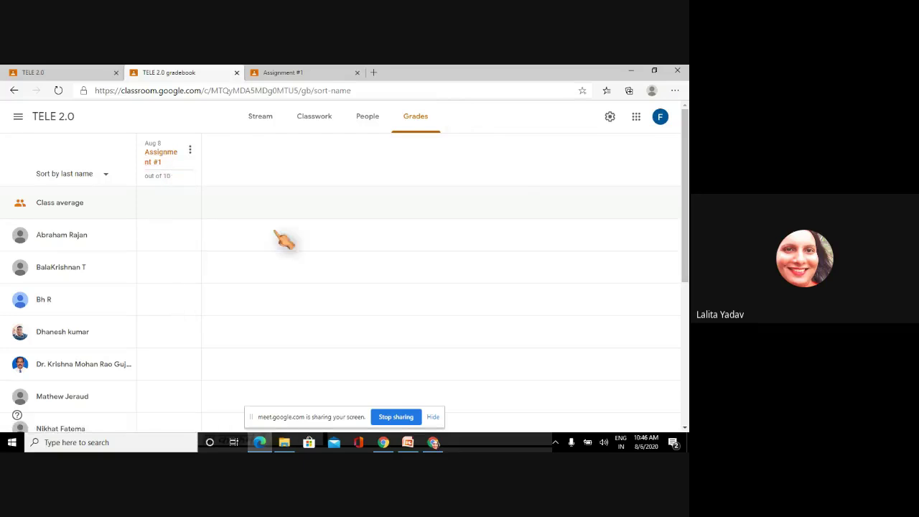
scroll(316, 217, down, 1)
scroll(316, 217, down, 4)
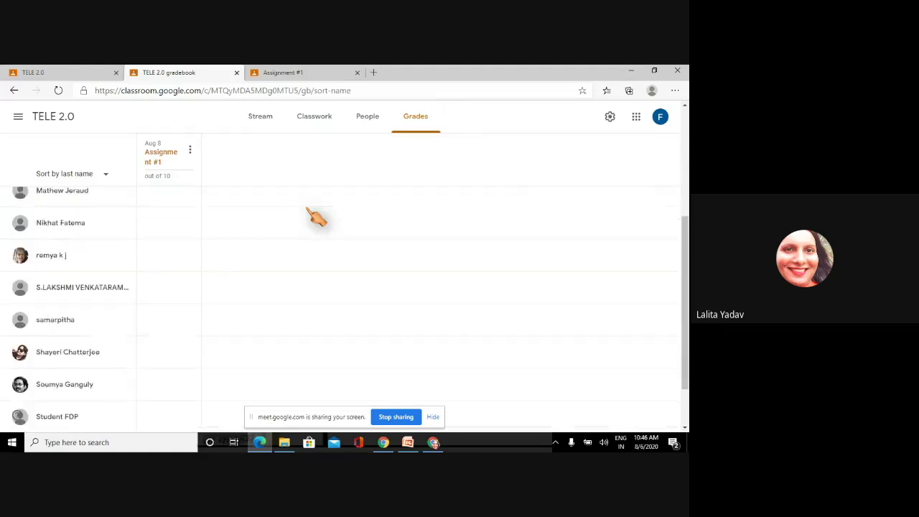
scroll(316, 217, up, 5)
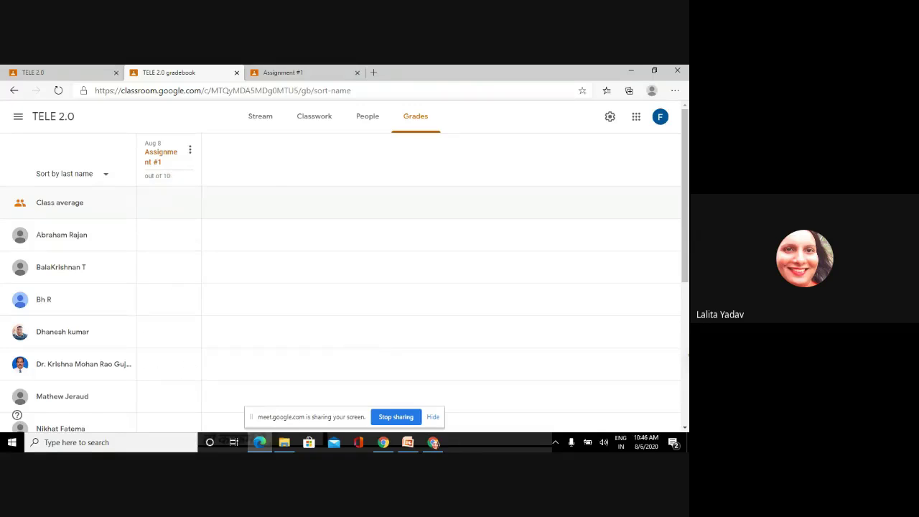
scroll(342, 309, down, 5)
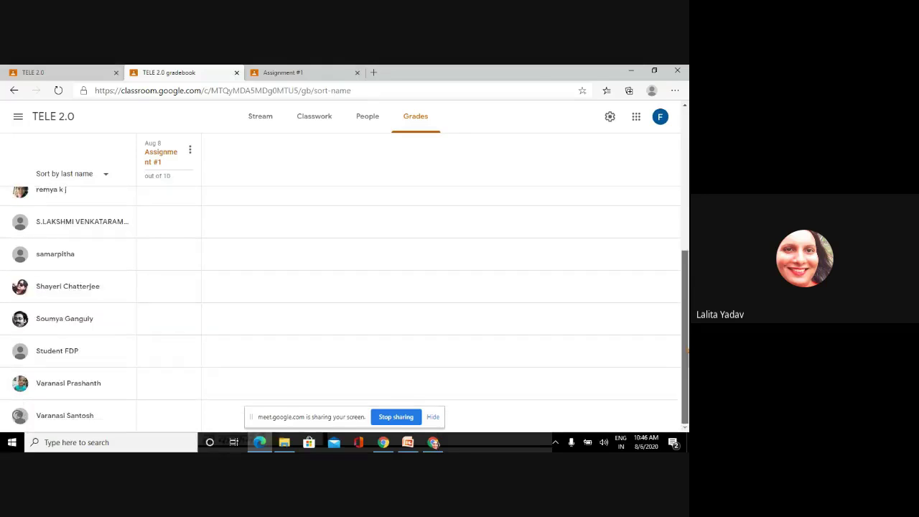
scroll(341, 309, up, 5)
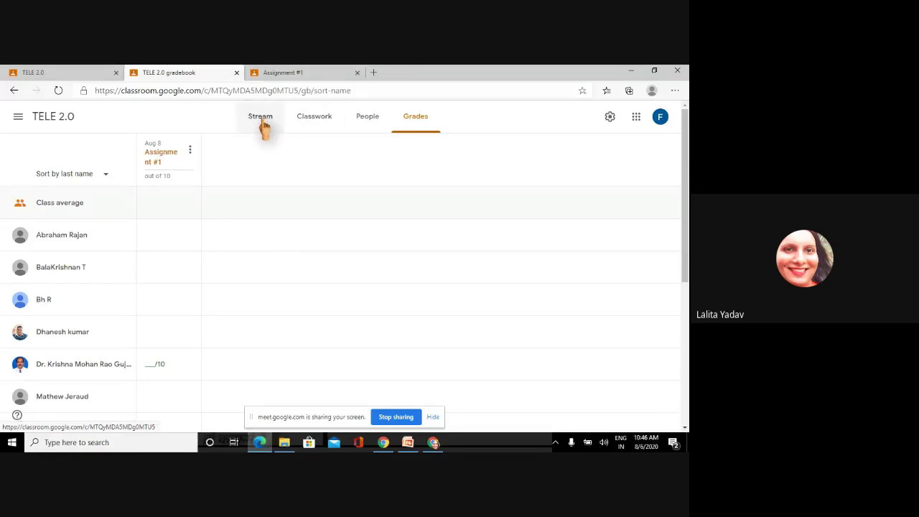
- Turn in the student's Assignment #1 with both attached Google Docs files
click(309, 74)
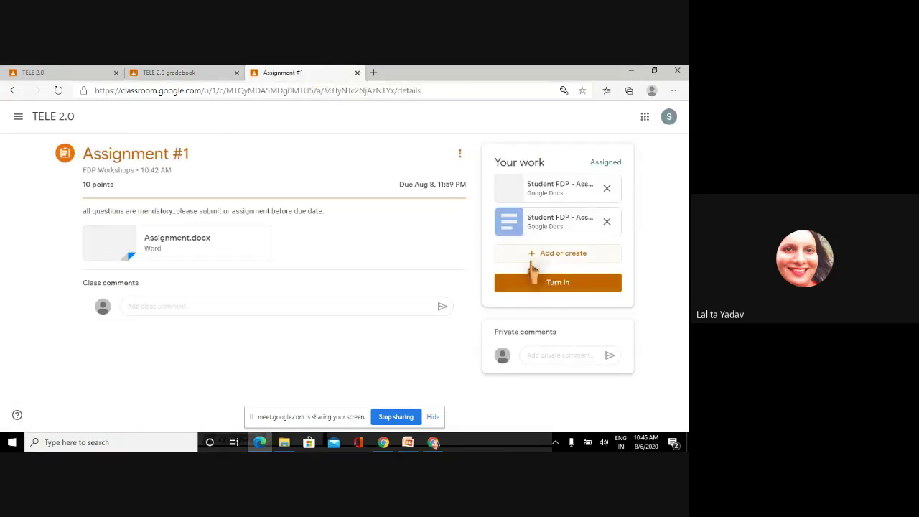
click(546, 283)
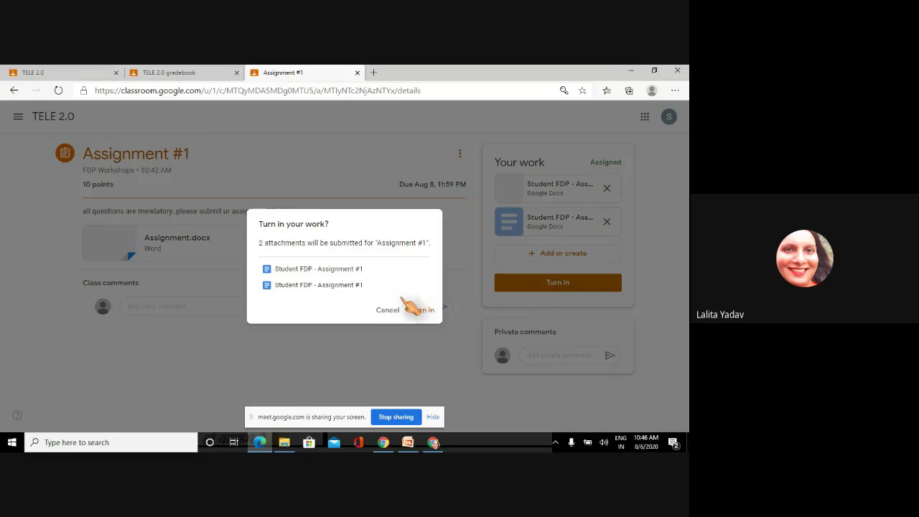
click(423, 311)
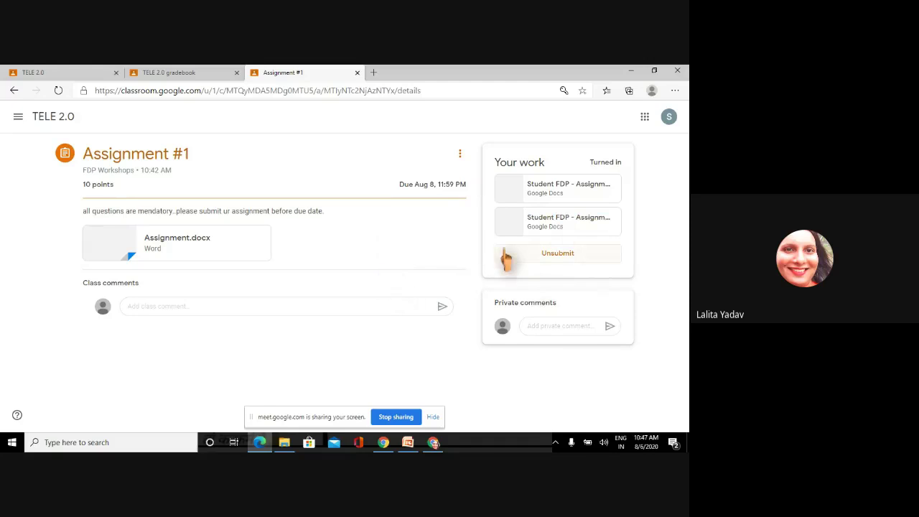
- From the TELE 2.0 gradebook, open a student's Assignment #1 submission through View submission
click(199, 74)
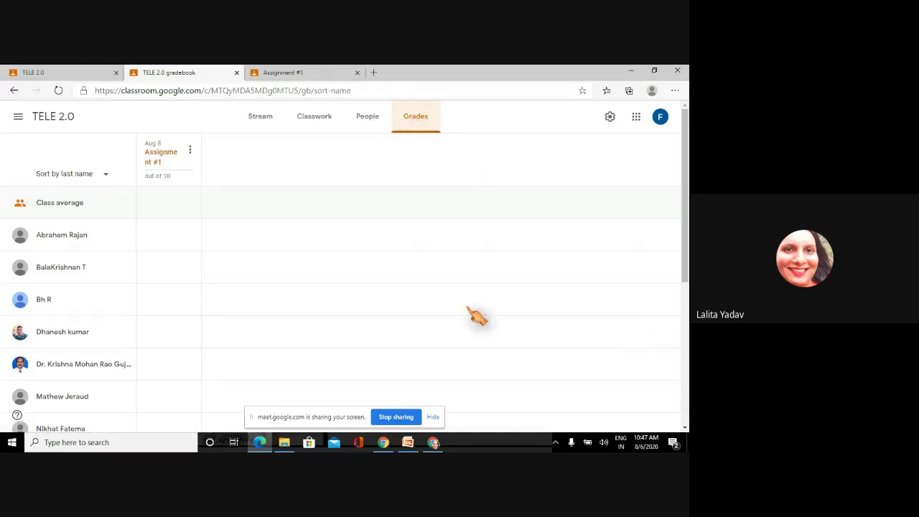
scroll(685, 388, down, 5)
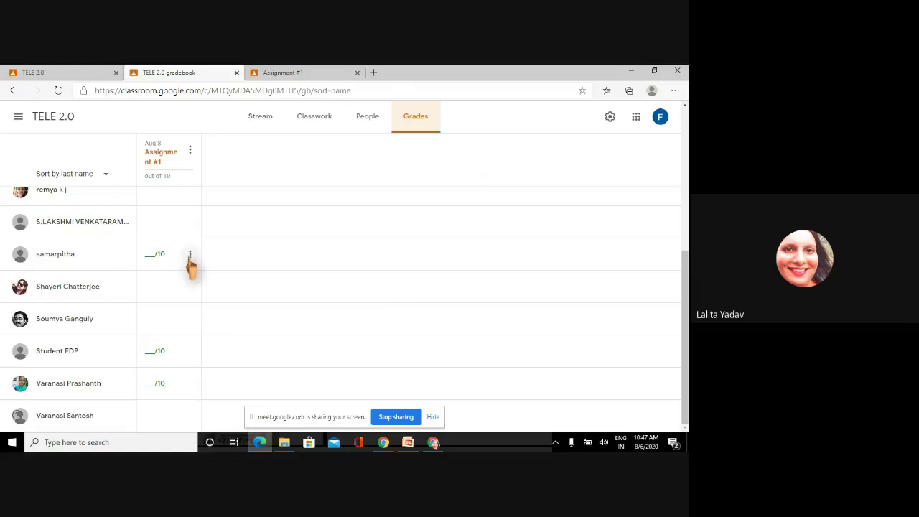
click(190, 255)
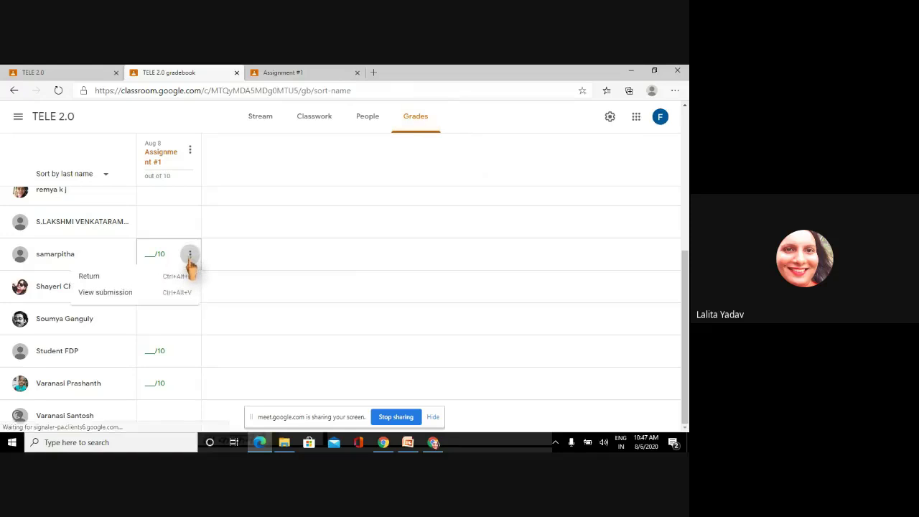
click(128, 303)
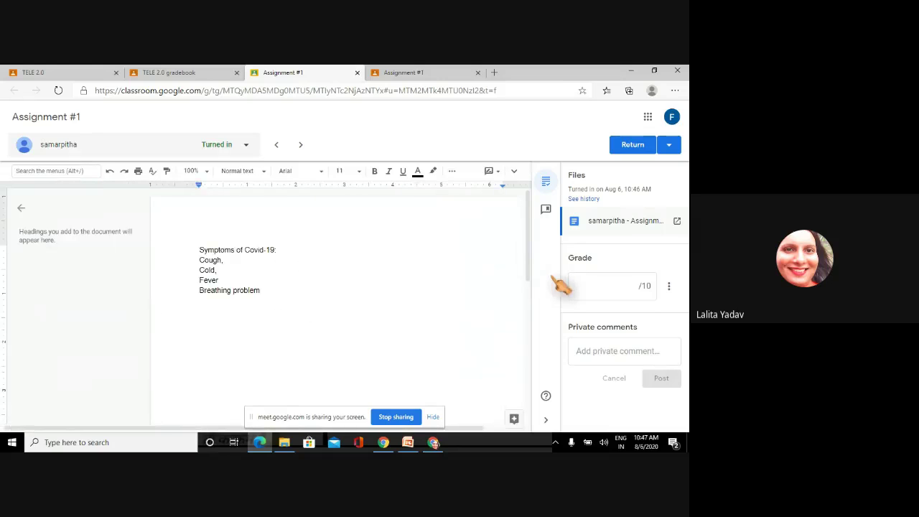
- Grade the submission 10/10 and post the private comment 'Excellent'
click(632, 286)
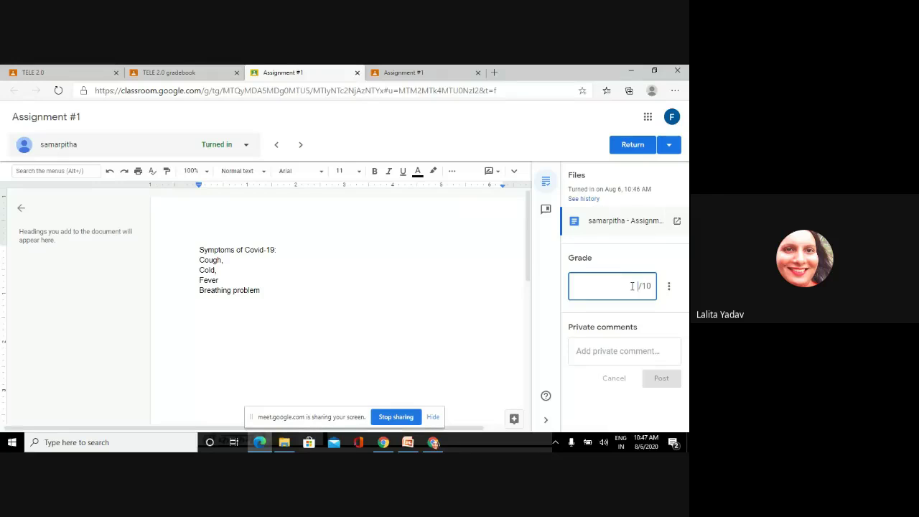
text(10)
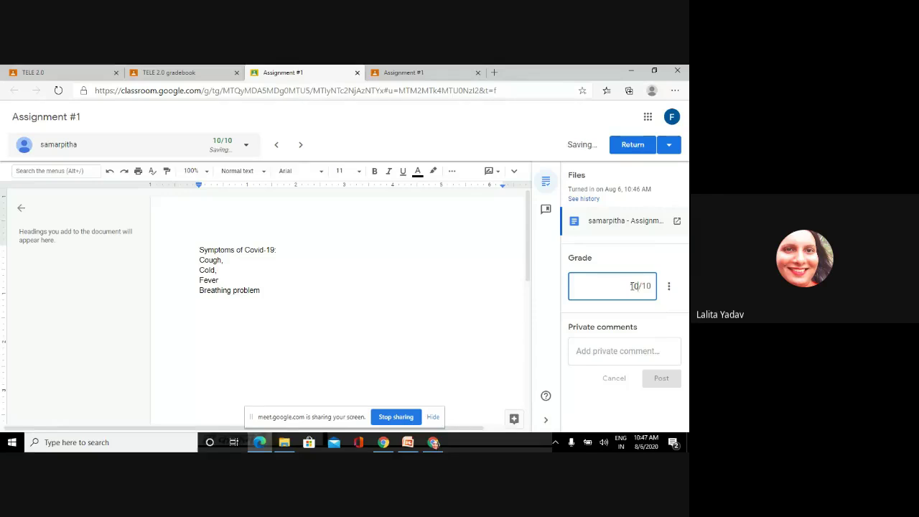
click(623, 351)
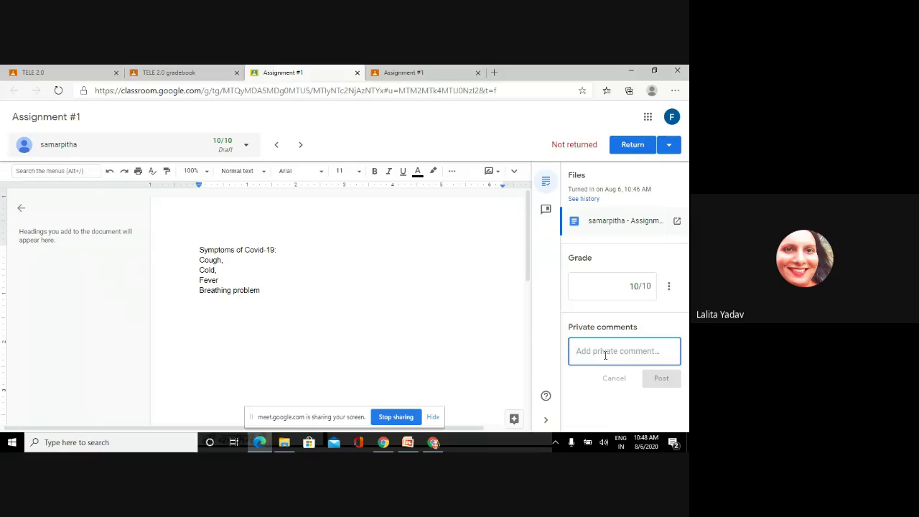
text(Exce)
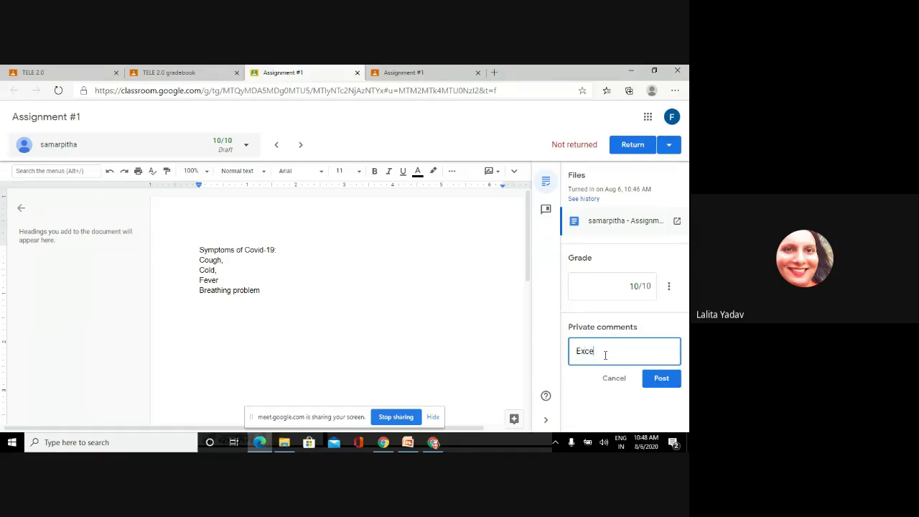
text(llent)
click(661, 381)
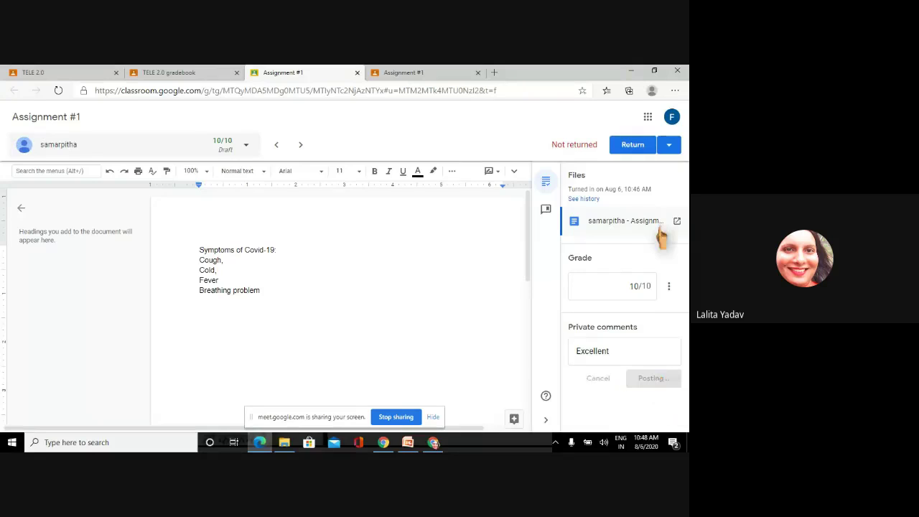
- Return the graded work to the student and go back to the gradebook
click(633, 146)
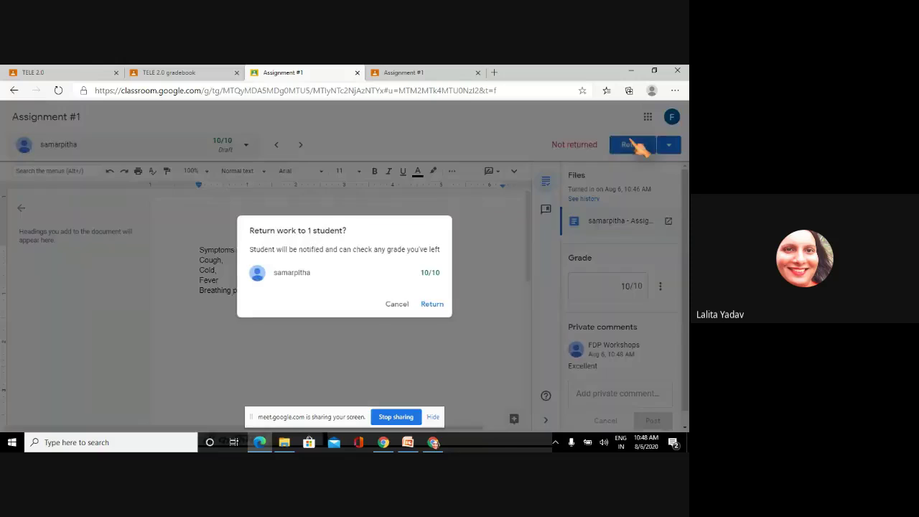
click(431, 305)
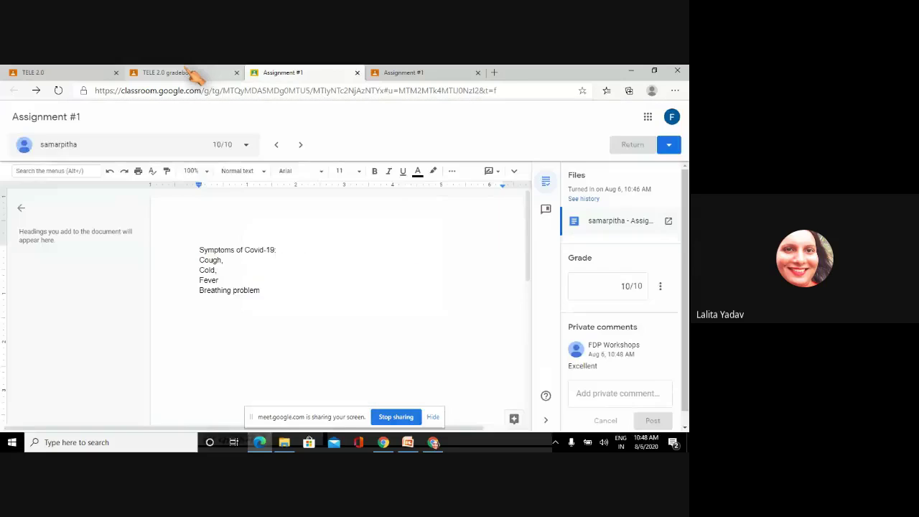
click(166, 72)
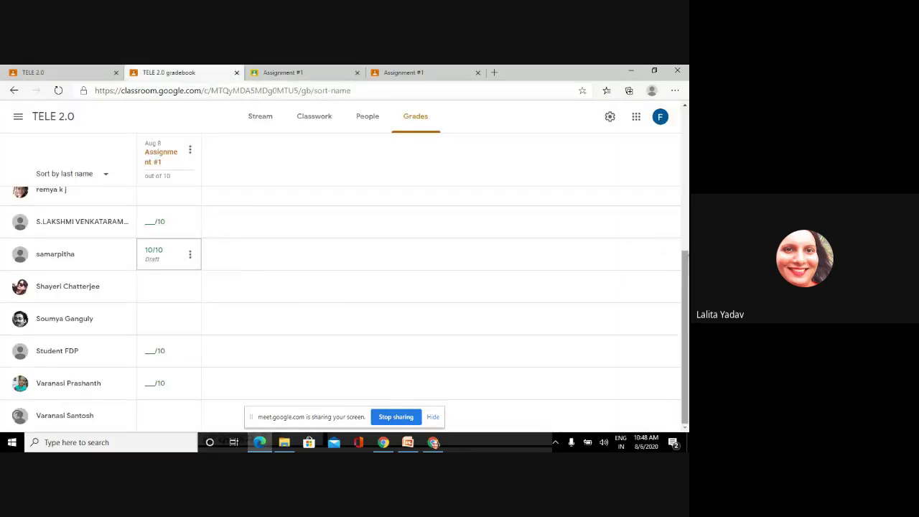
- Open another student's turned-in Assignment #1 from the gradebook's grade-cell View submission option
scroll(610, 244, down, 1)
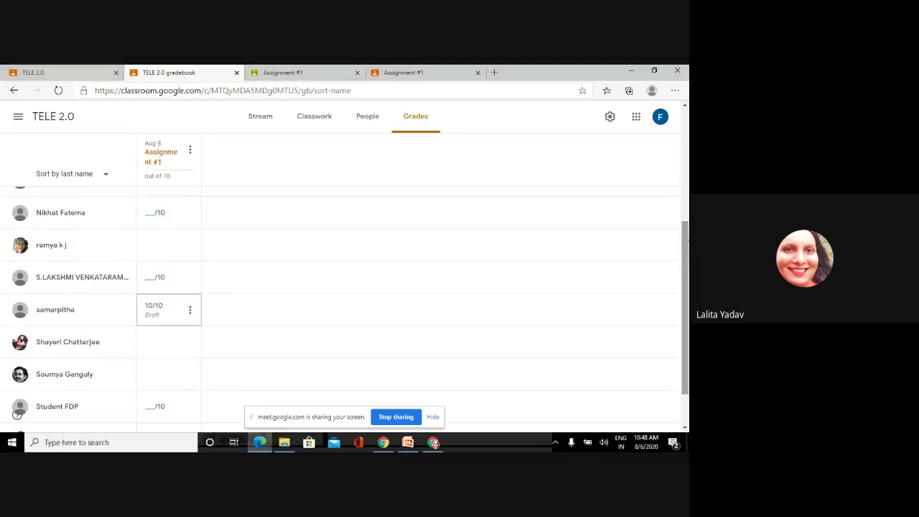
click(150, 298)
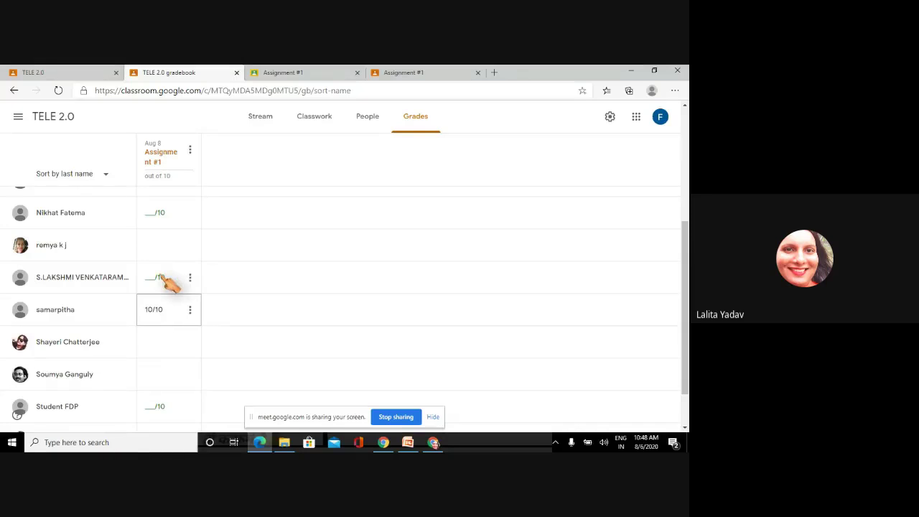
click(190, 279)
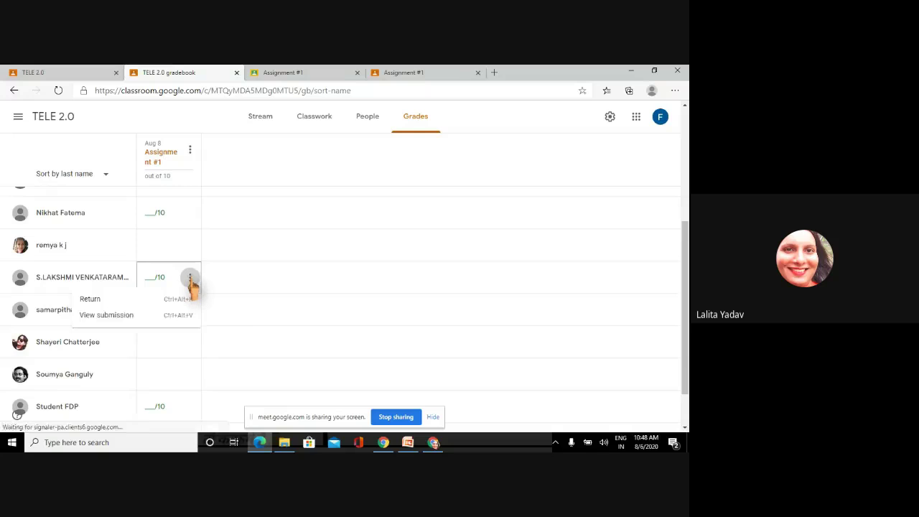
click(298, 260)
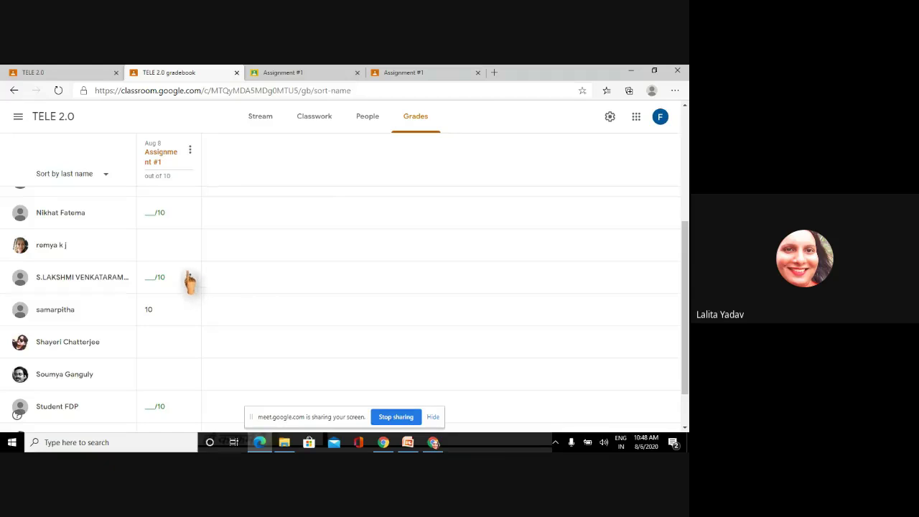
click(190, 279)
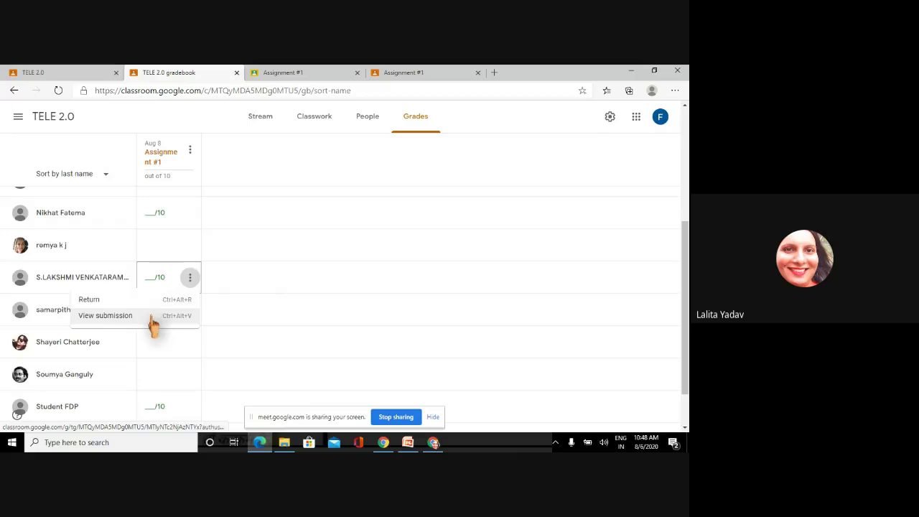
click(136, 320)
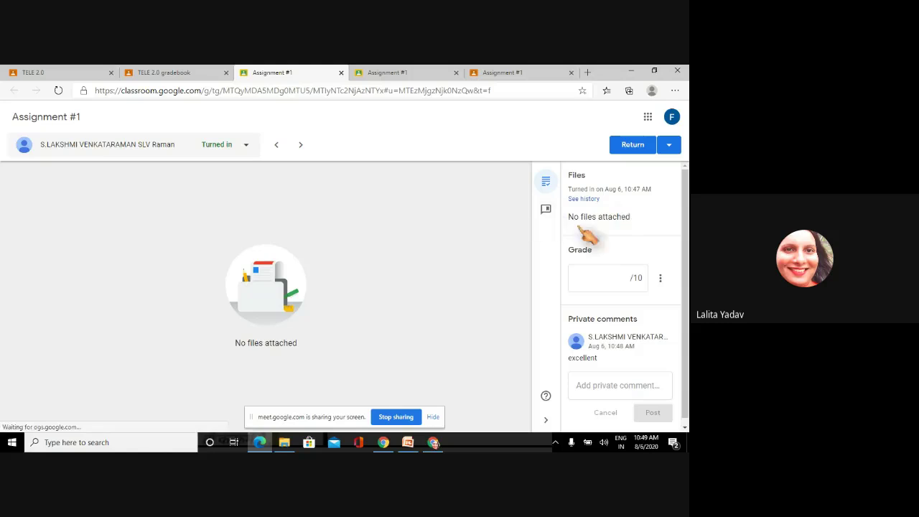
- Give the submission a 7/10 grade and post the private comment 'good'
click(606, 274)
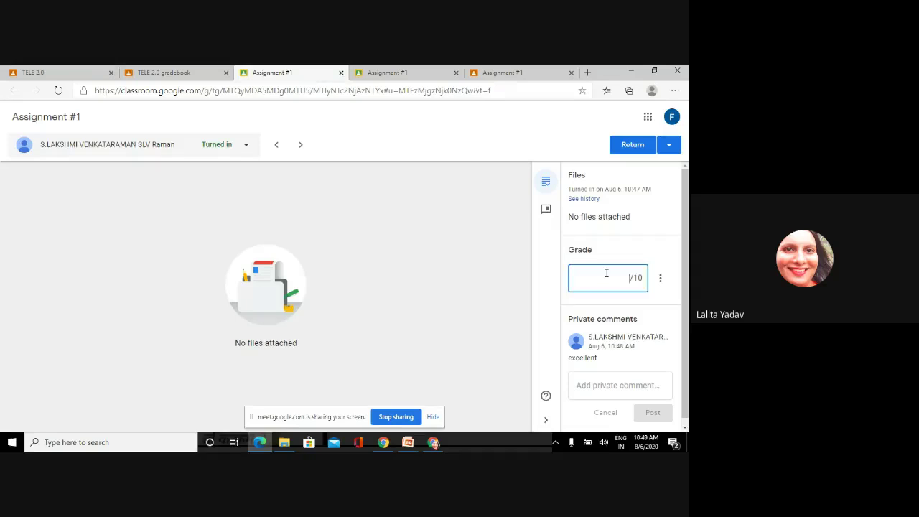
text(7)
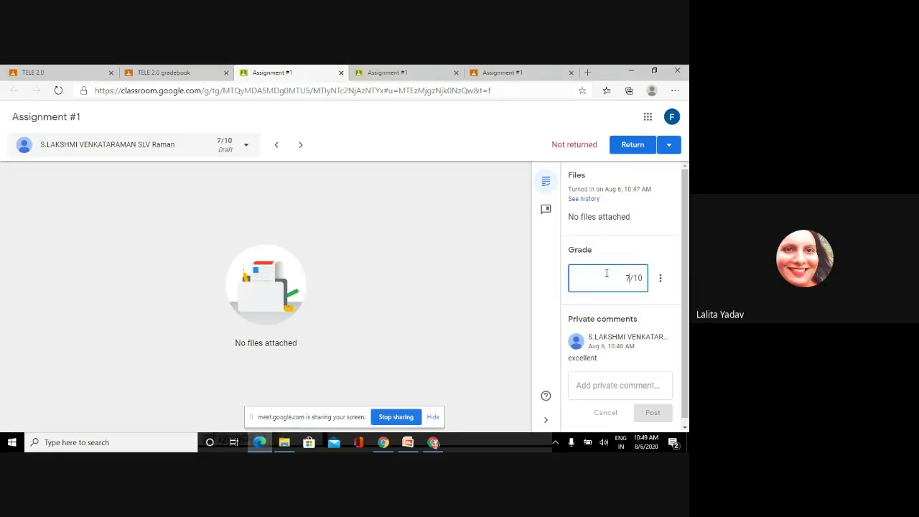
click(610, 385)
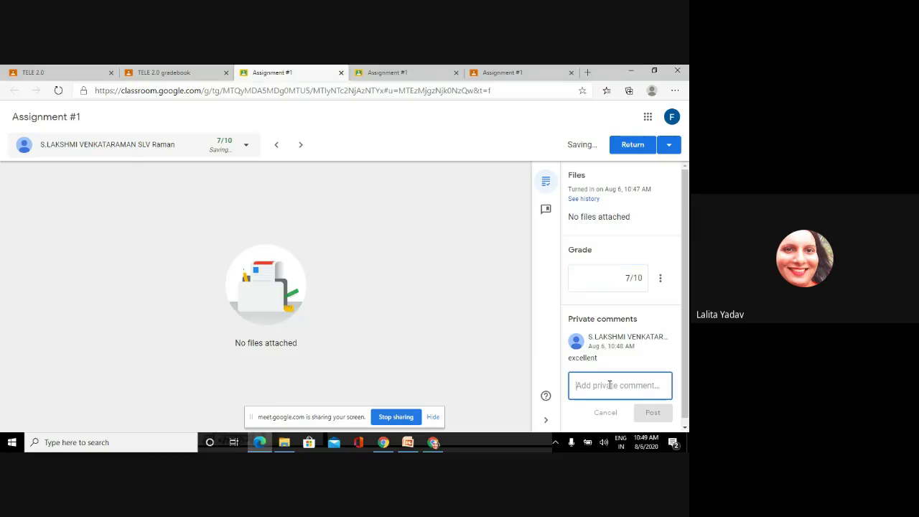
text(good)
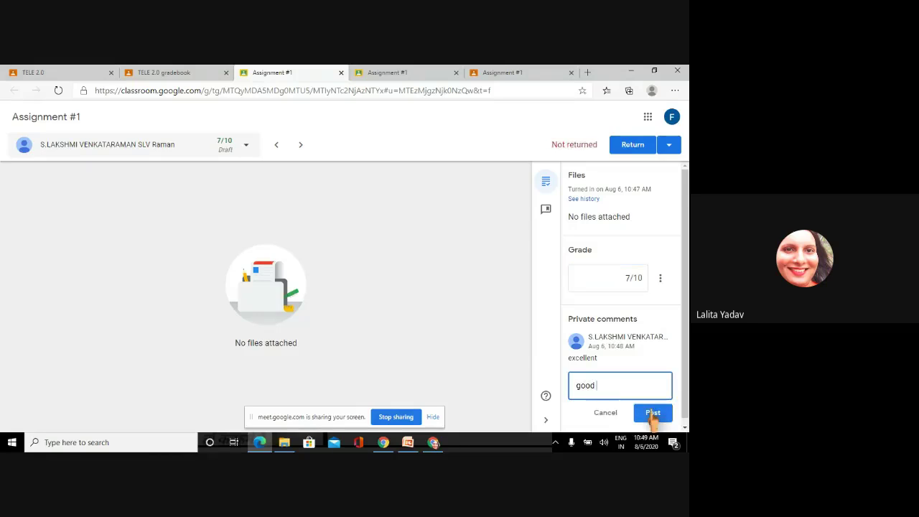
click(651, 413)
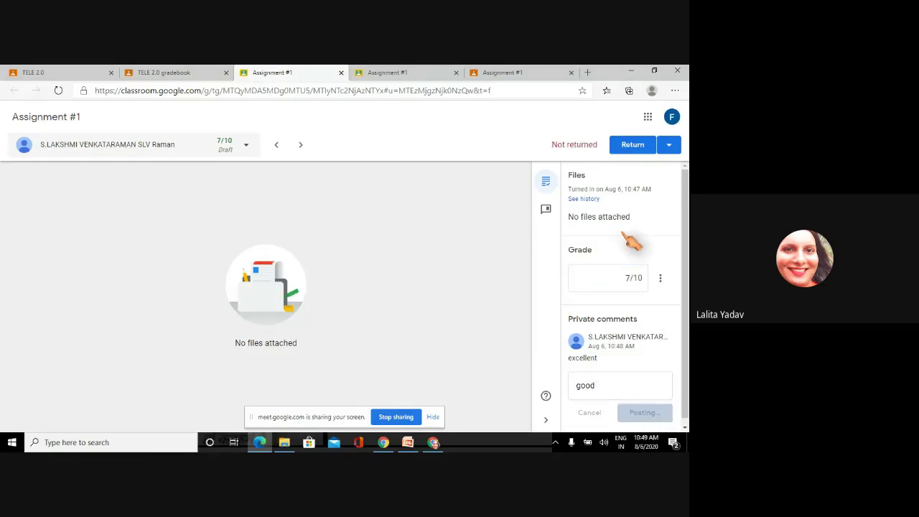
- Return the work to the student and review the 7/10 grade in the gradebook
click(630, 146)
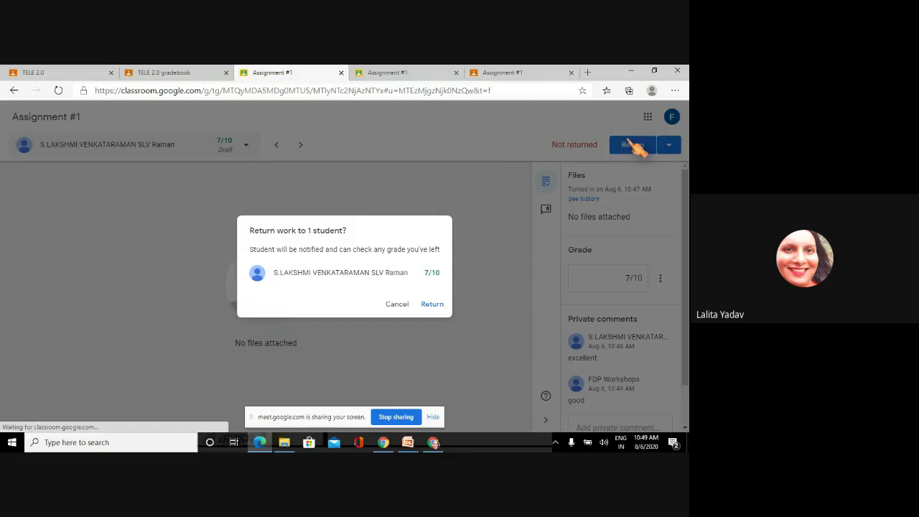
click(435, 306)
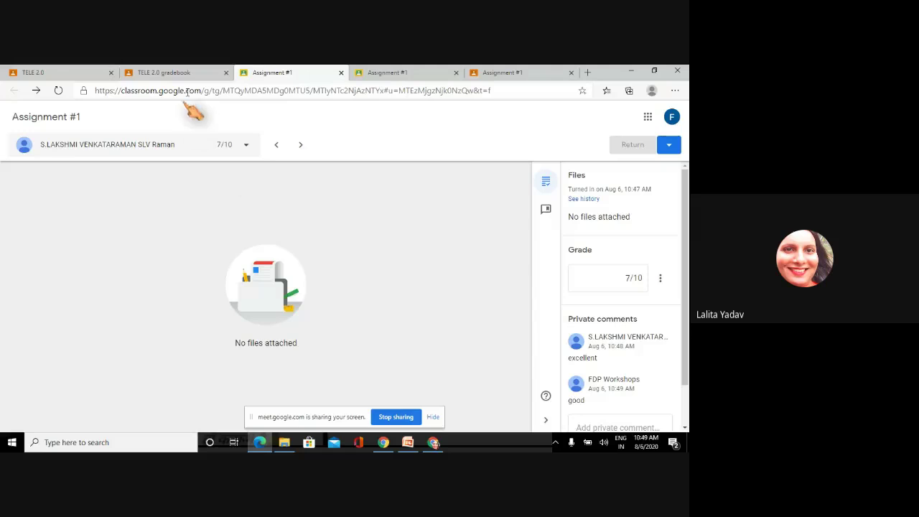
click(197, 74)
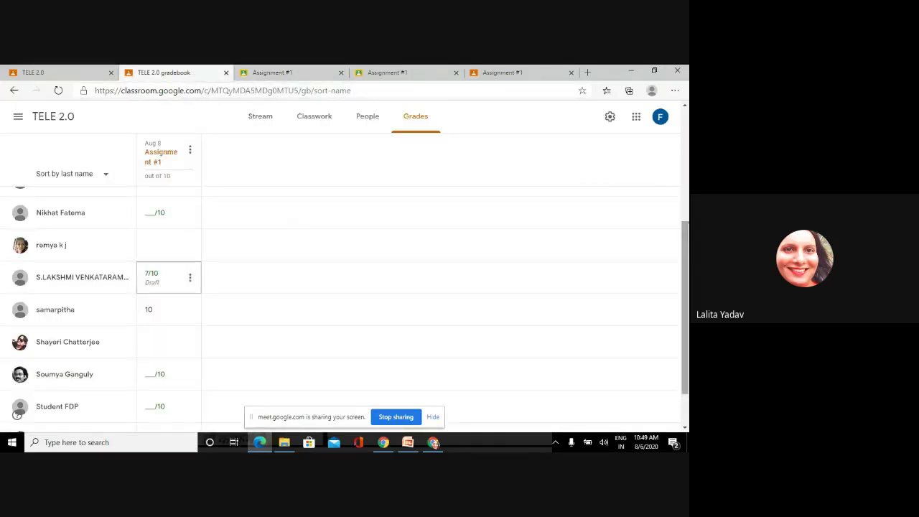
scroll(686, 309, up, 2)
scroll(338, 211, down, 2)
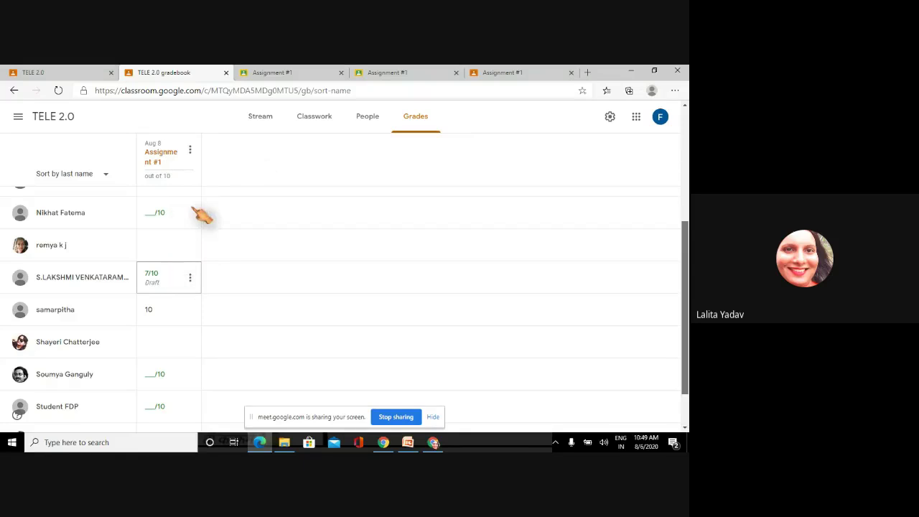
scroll(635, 344, down, 1)
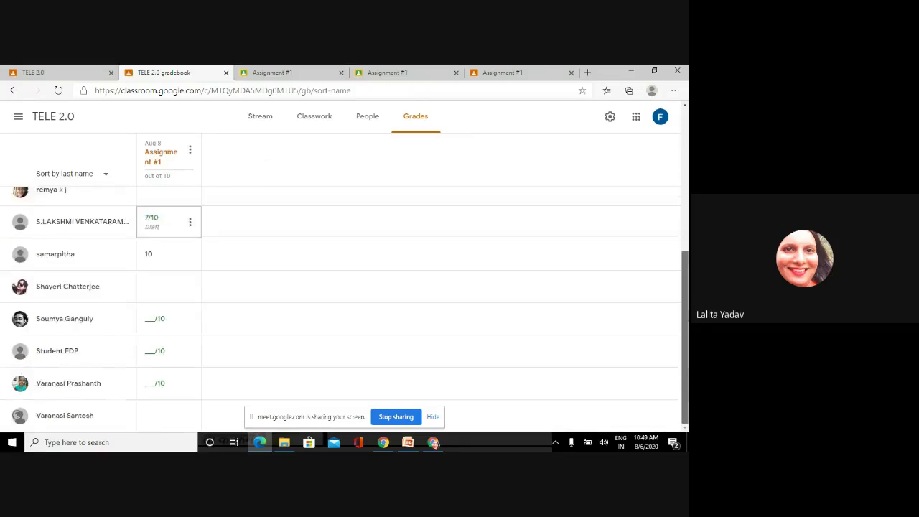
scroll(394, 292, up, 1)
scroll(318, 383, down, 1)
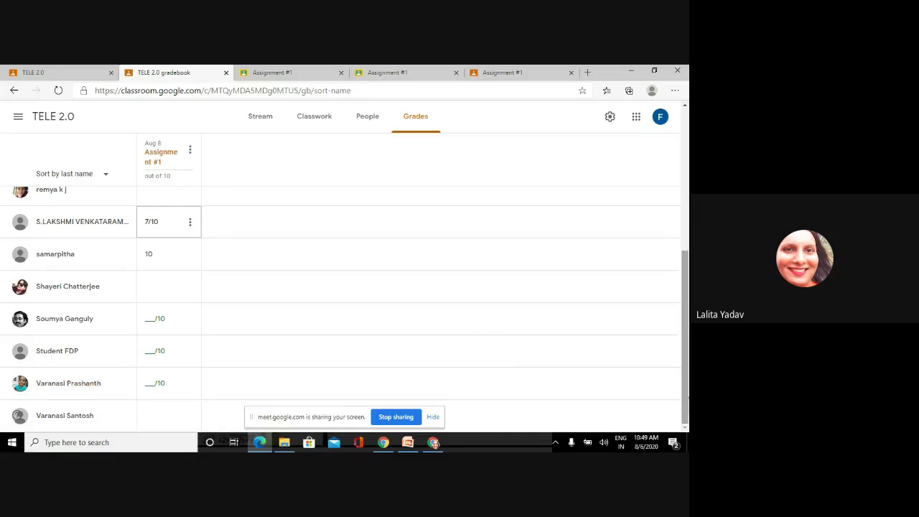
scroll(345, 288, up, 7)
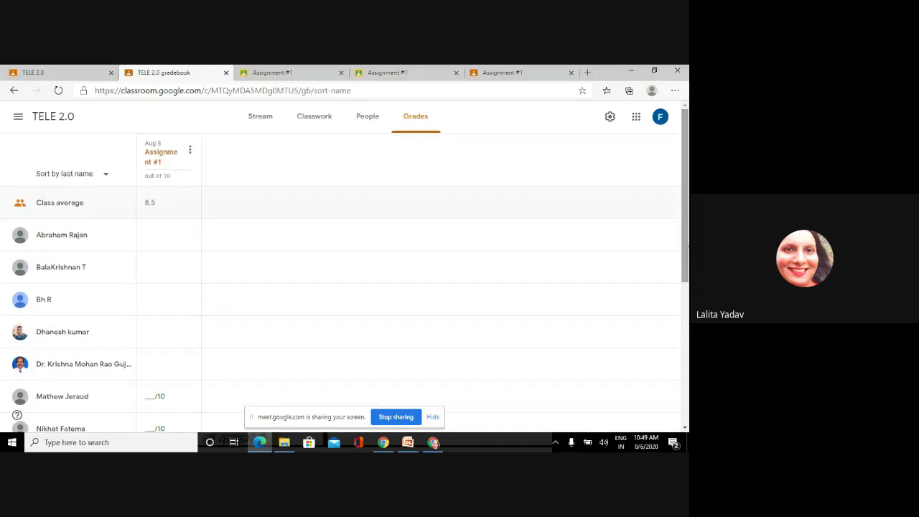
scroll(344, 287, down, 5)
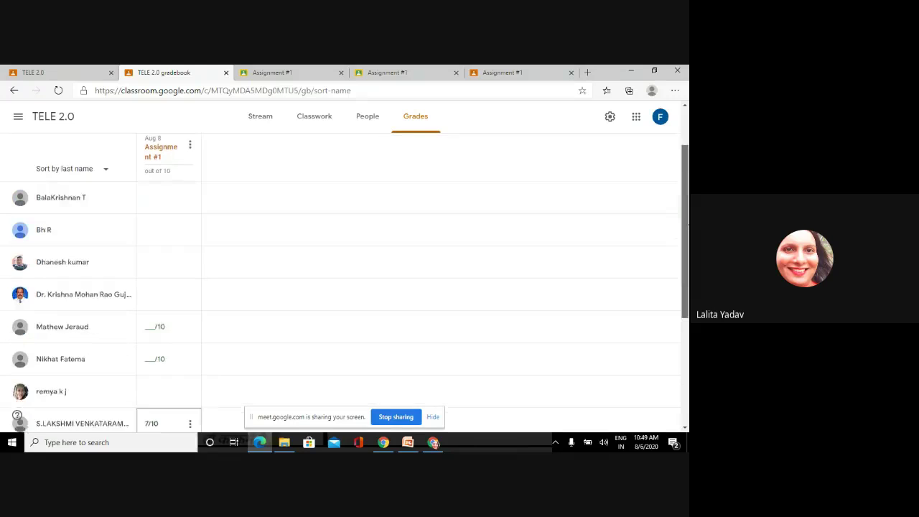
scroll(345, 287, up, 5)
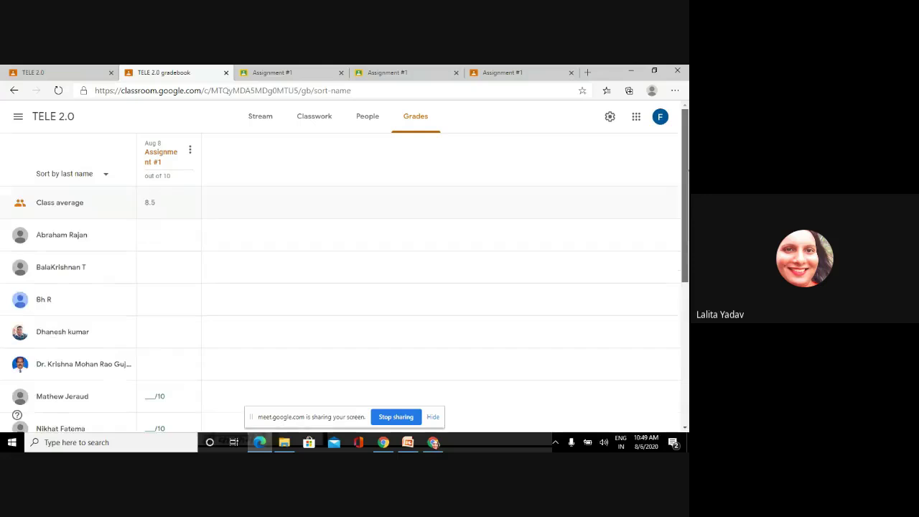
scroll(357, 162, down, 3)
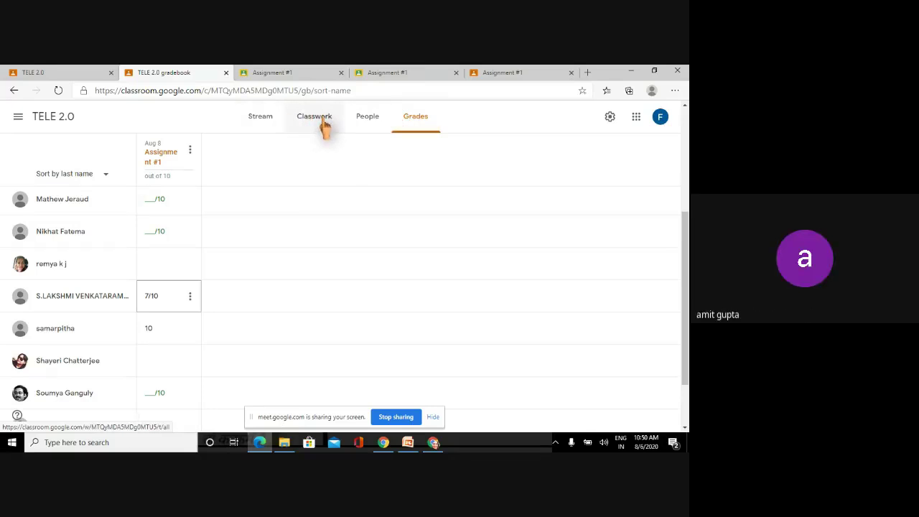
- Open the People tab and scroll through the one teacher and 15 students
click(367, 121)
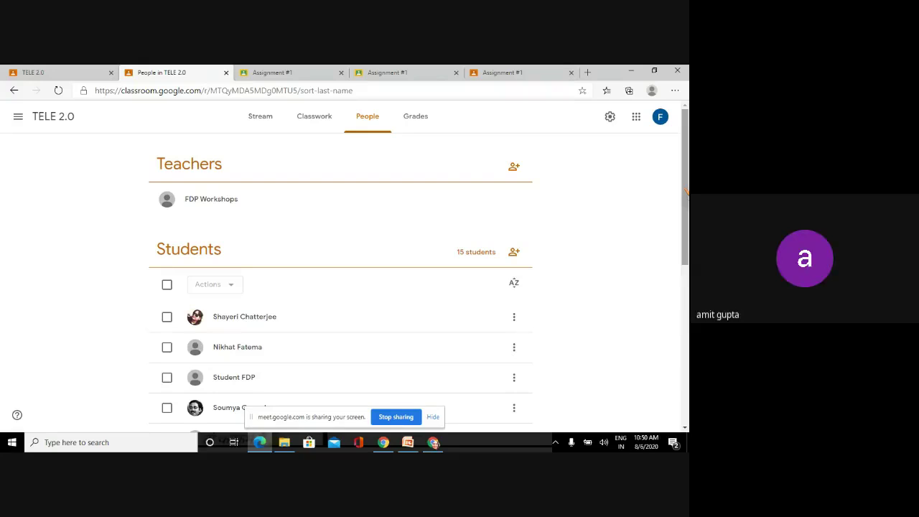
scroll(686, 191, down, 1)
scroll(686, 187, up, 1)
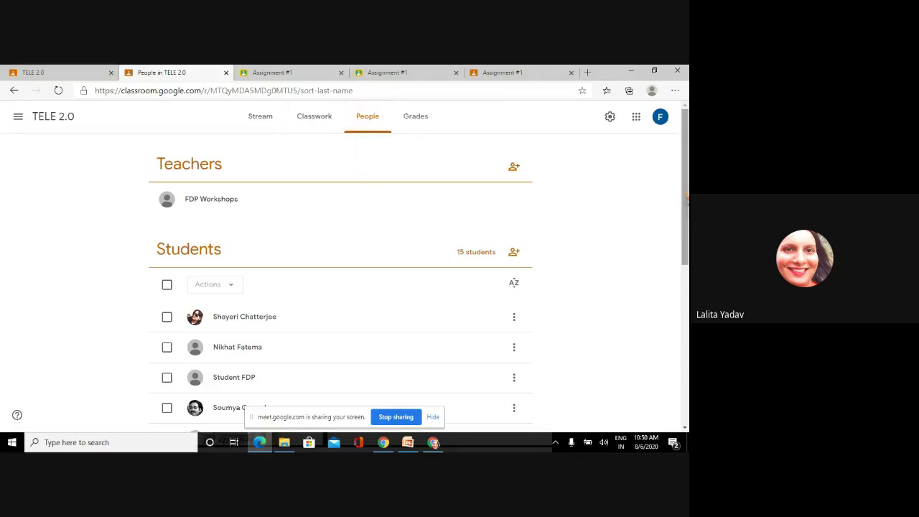
scroll(686, 208, down, 1)
scroll(685, 208, up, 1)
scroll(686, 200, down, 2)
scroll(685, 200, up, 2)
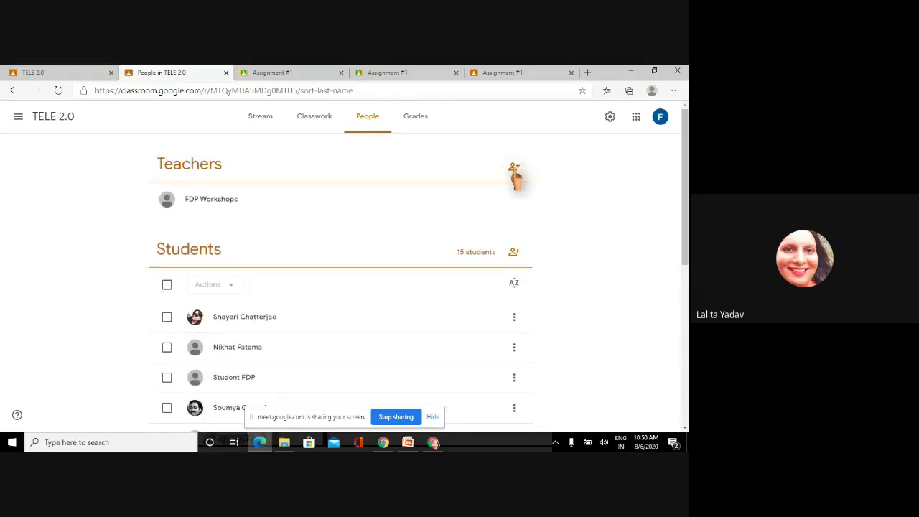
- Invite a co-teacher to TELE 2.0 by entering their e-mail address and sending the invitation
click(514, 170)
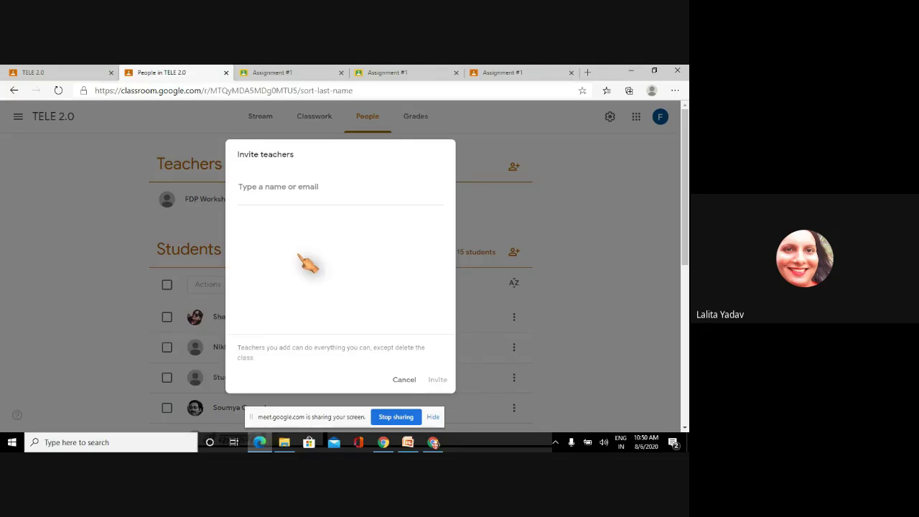
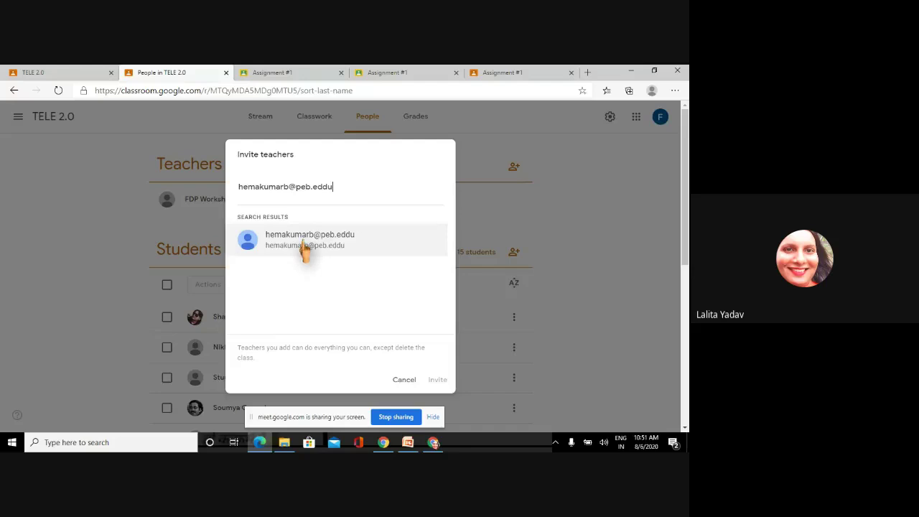
click(304, 246)
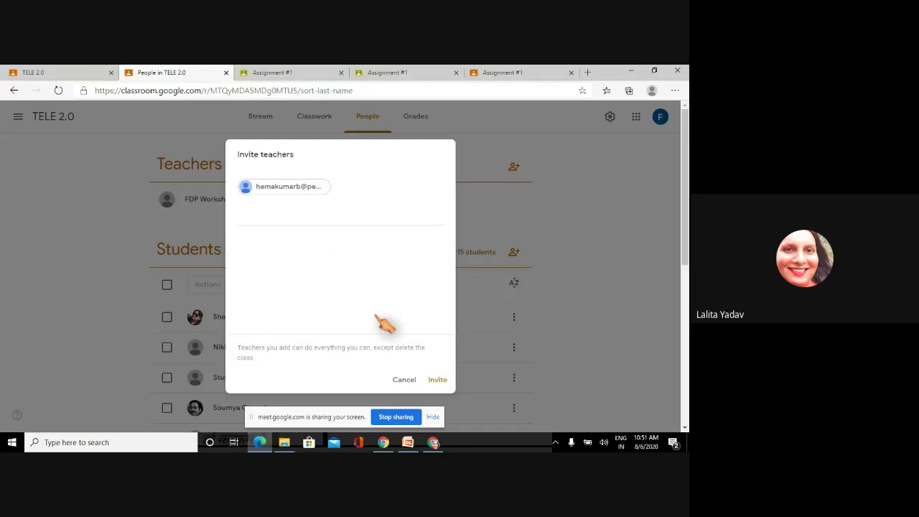
click(436, 382)
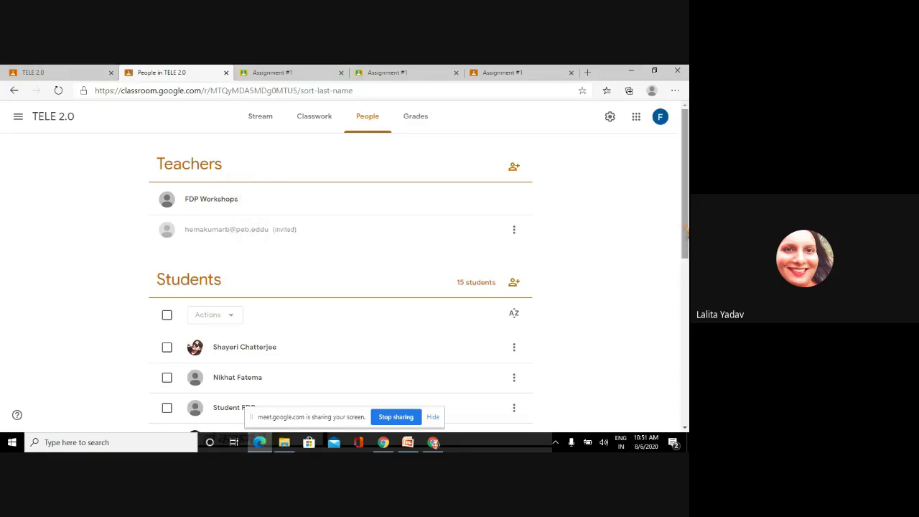
drag(686, 230, 688, 266)
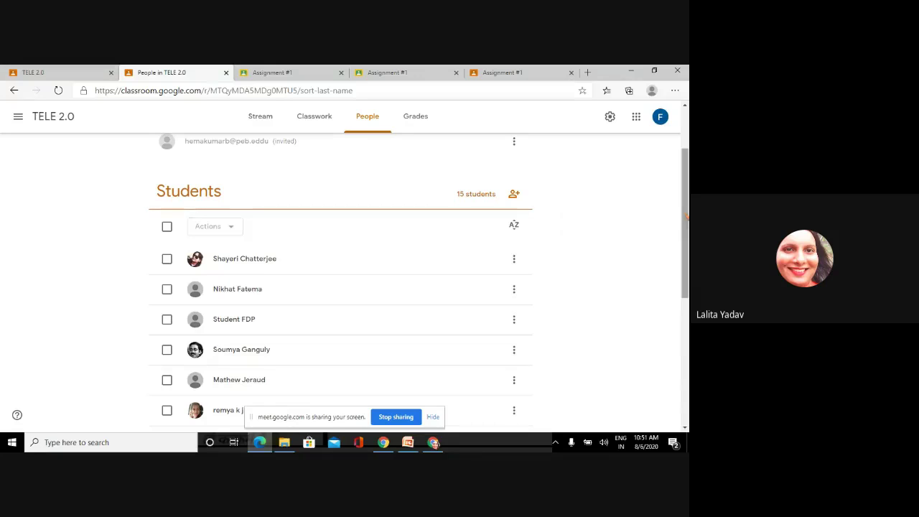
drag(686, 223, 686, 222)
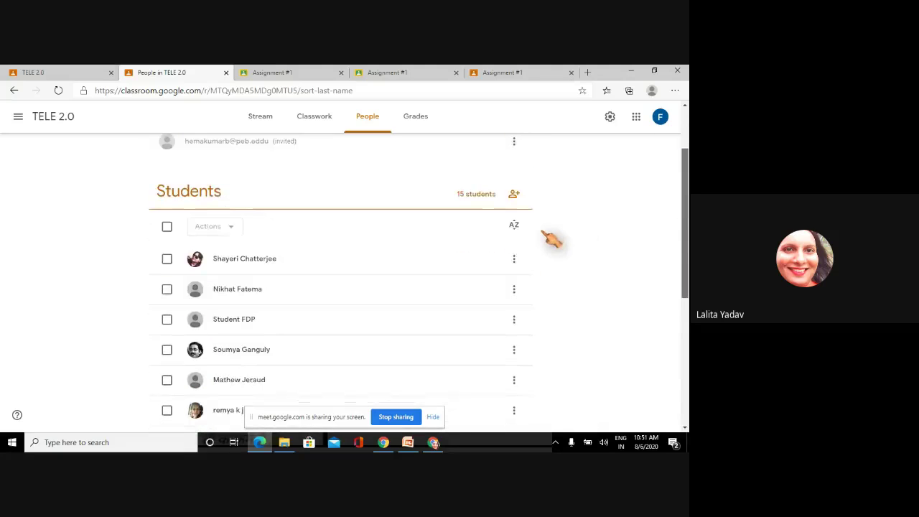
click(514, 197)
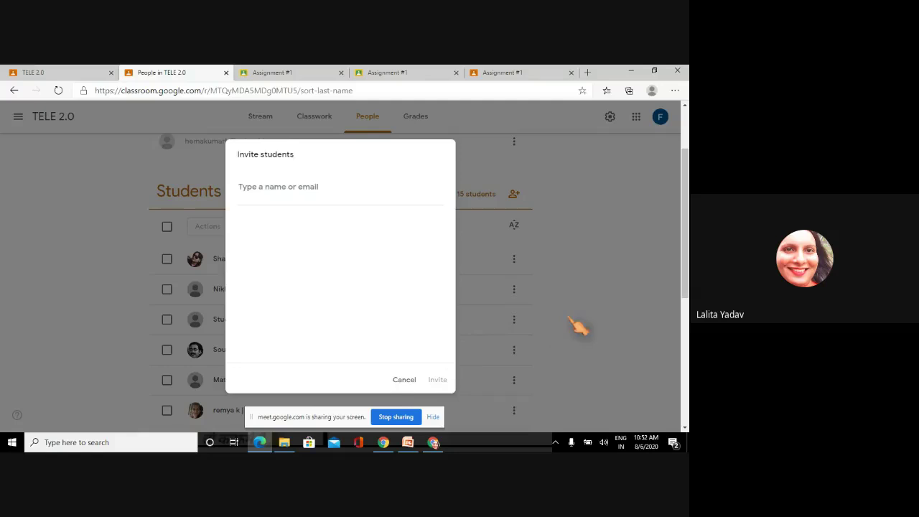
click(401, 381)
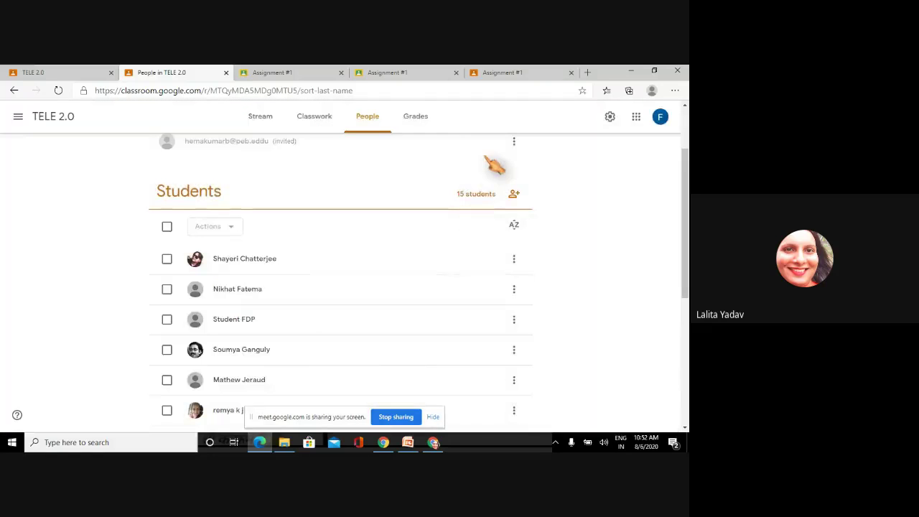
scroll(495, 165, down, 4)
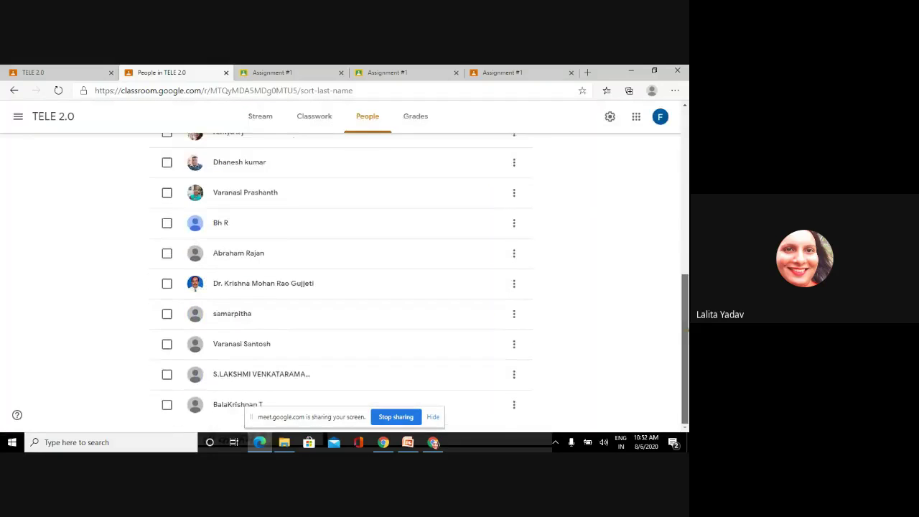
scroll(341, 281, up, 5)
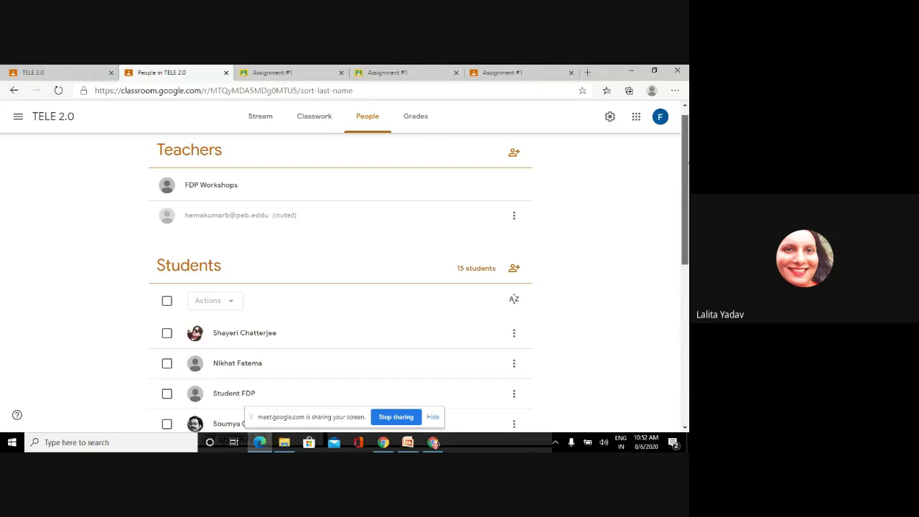
scroll(651, 269, down, 3)
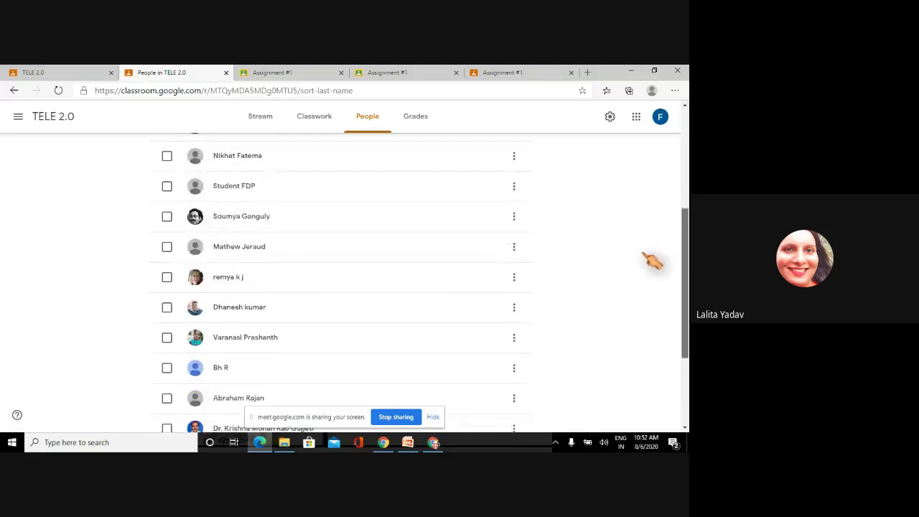
scroll(647, 259, up, 2)
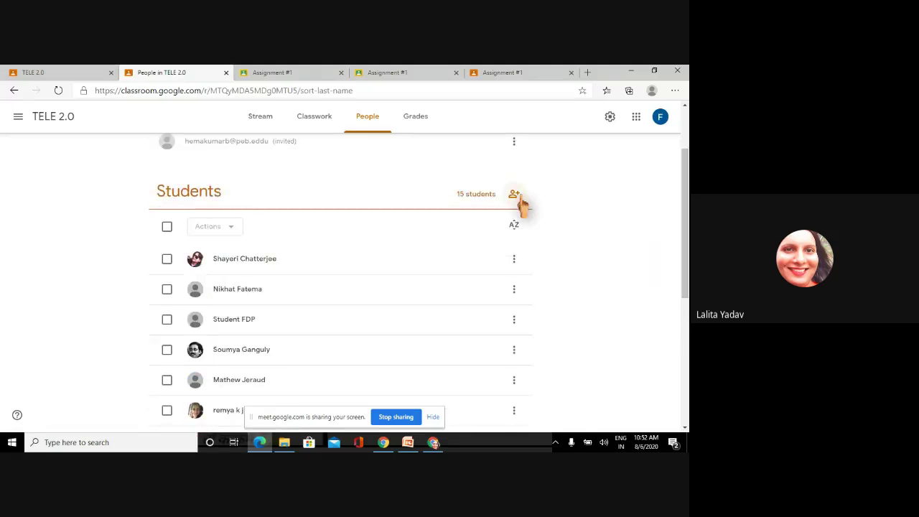
click(515, 195)
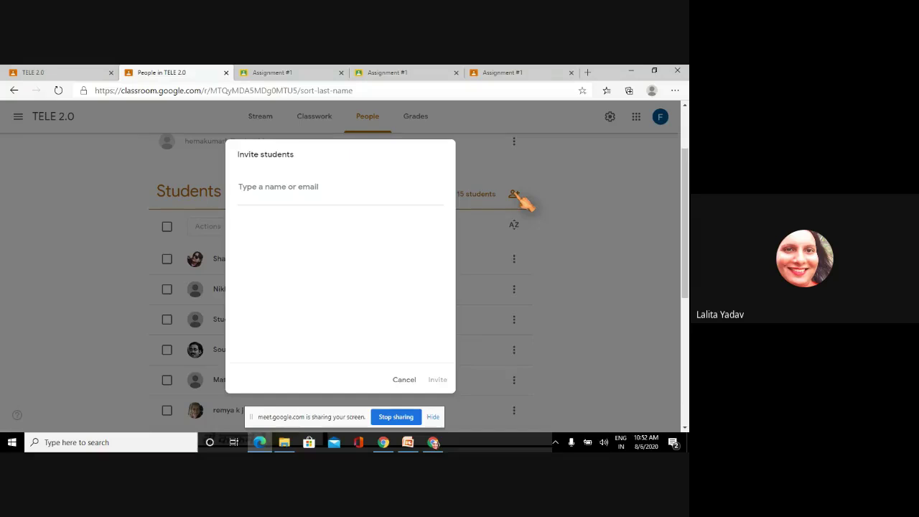
click(404, 379)
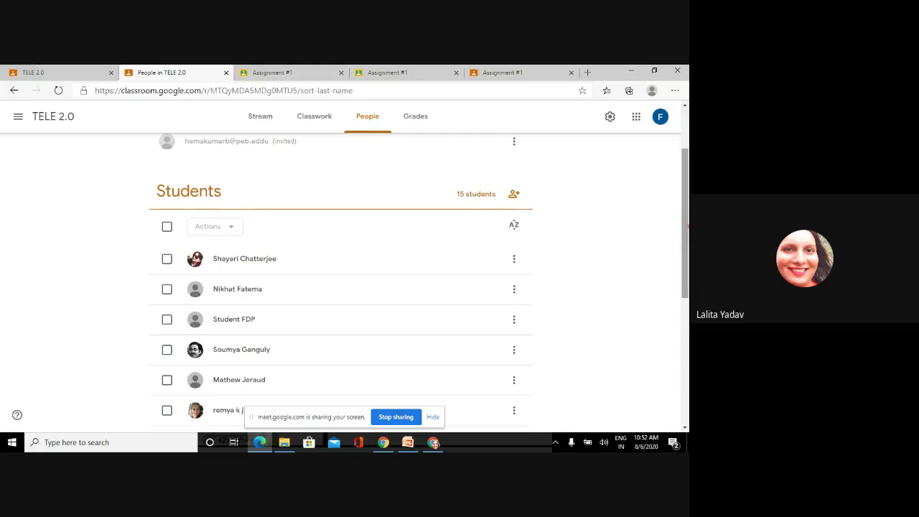
scroll(341, 280, up, 1)
scroll(341, 281, down, 3)
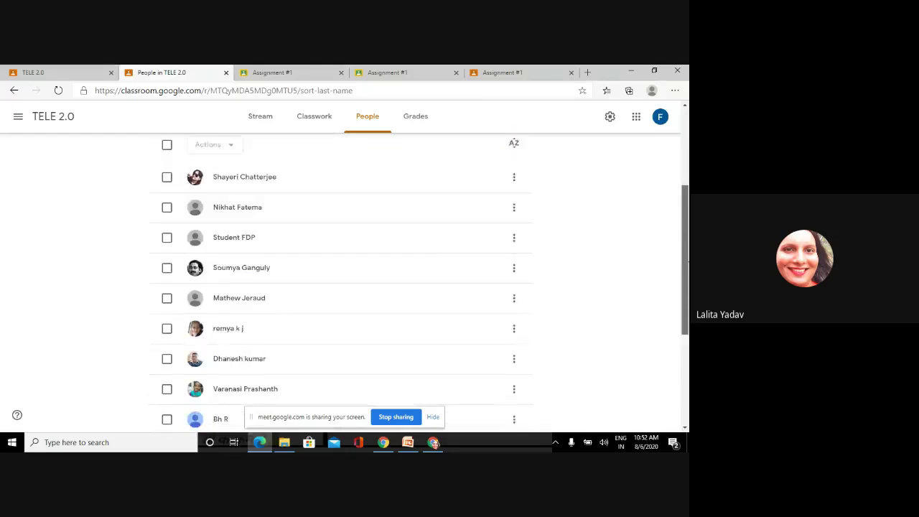
scroll(341, 280, down, 1)
scroll(342, 280, up, 3)
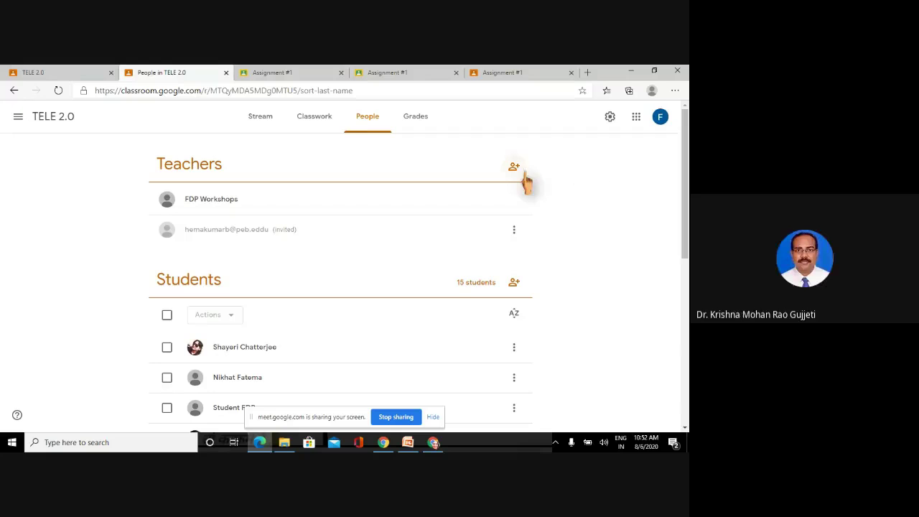
- Start a new quiz assignment from the TELE 2.0 Classwork page
click(316, 120)
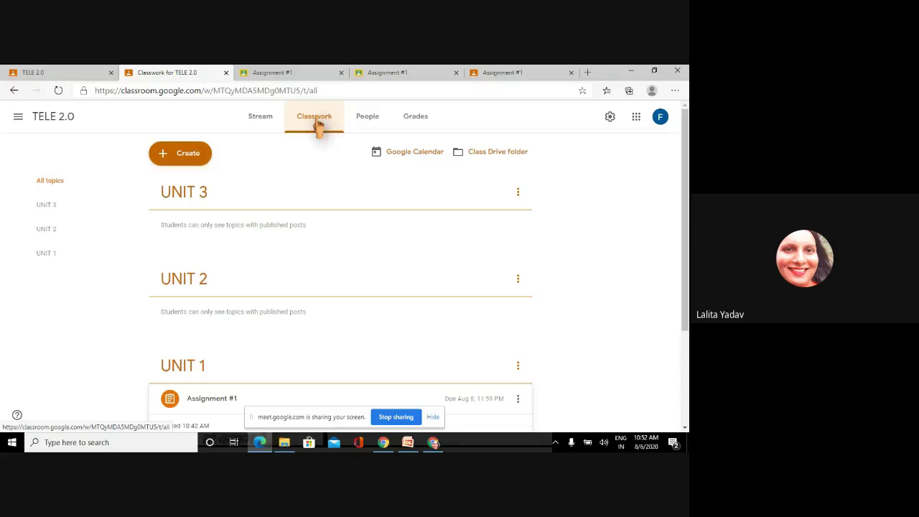
click(182, 164)
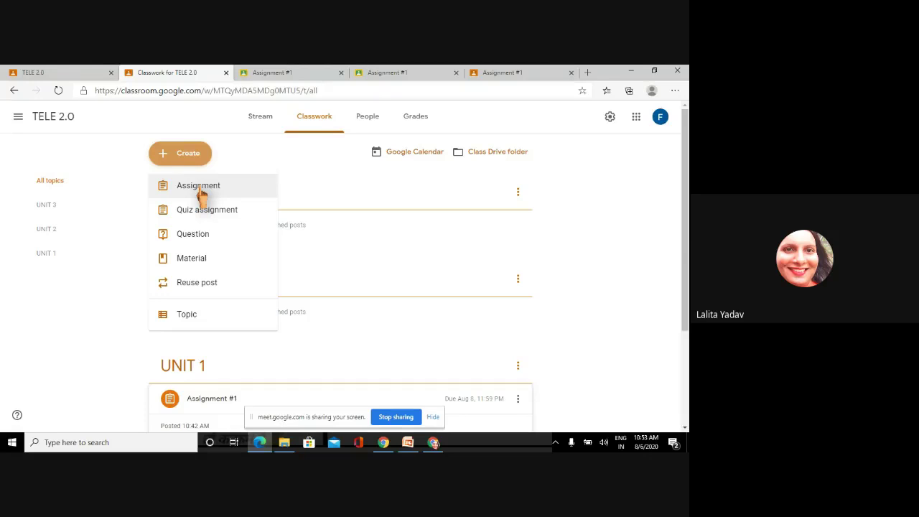
click(203, 215)
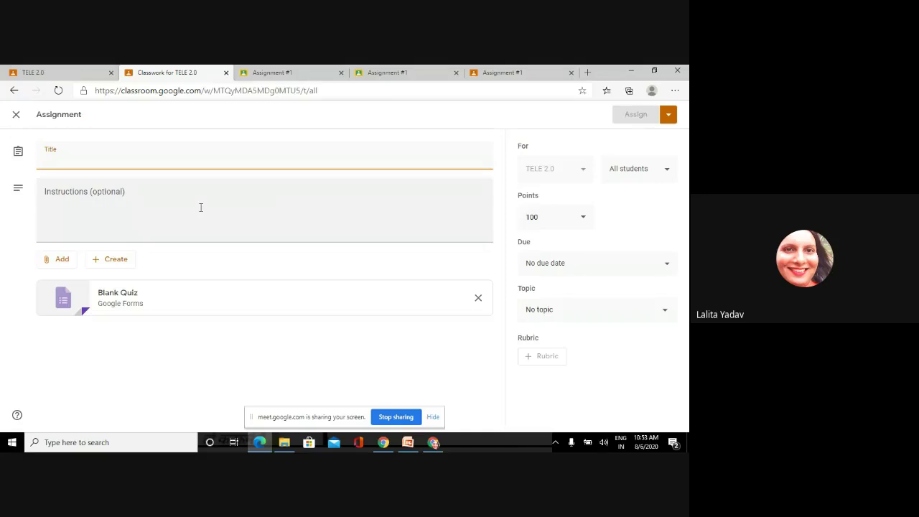
- Title the quiz 'Quiz #1' with the instructions 'This quiz consists 10 q's..'
text(Quiz)
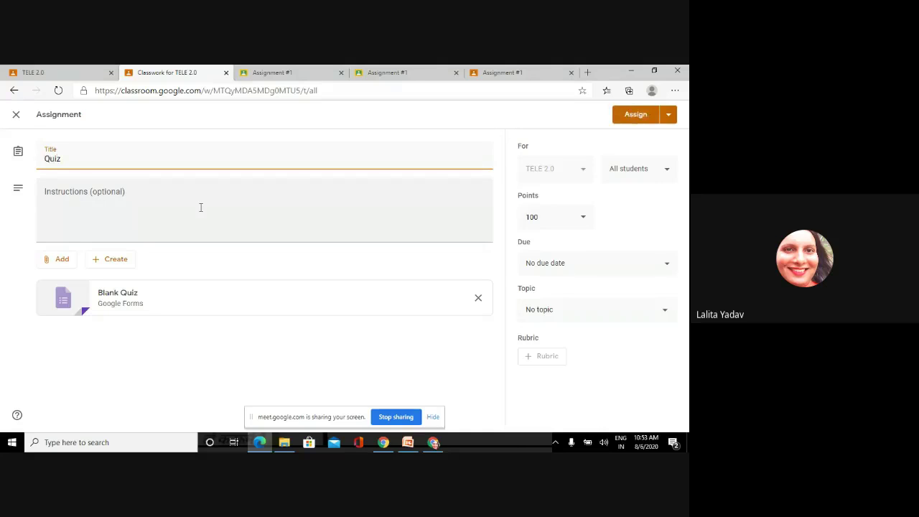
text( #1)
click(149, 204)
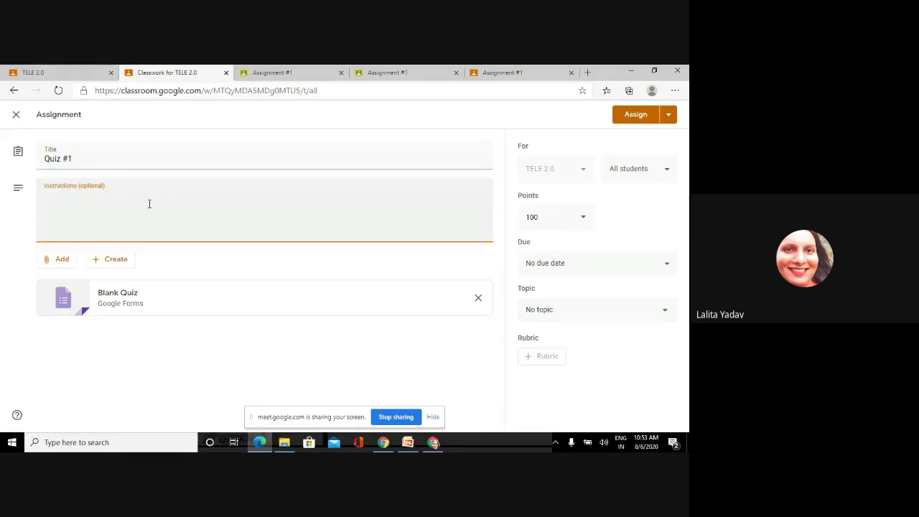
text(This quiz consists 10 )
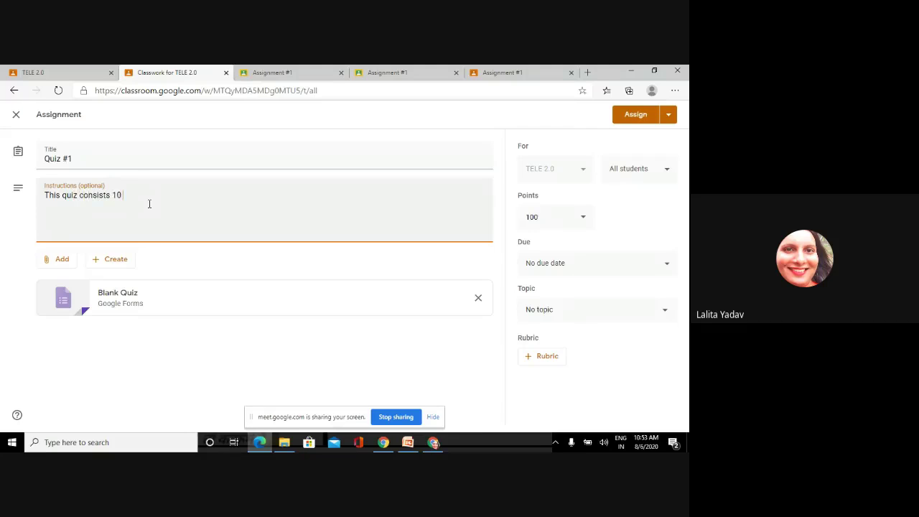
text(q's)
text(..)
click(62, 266)
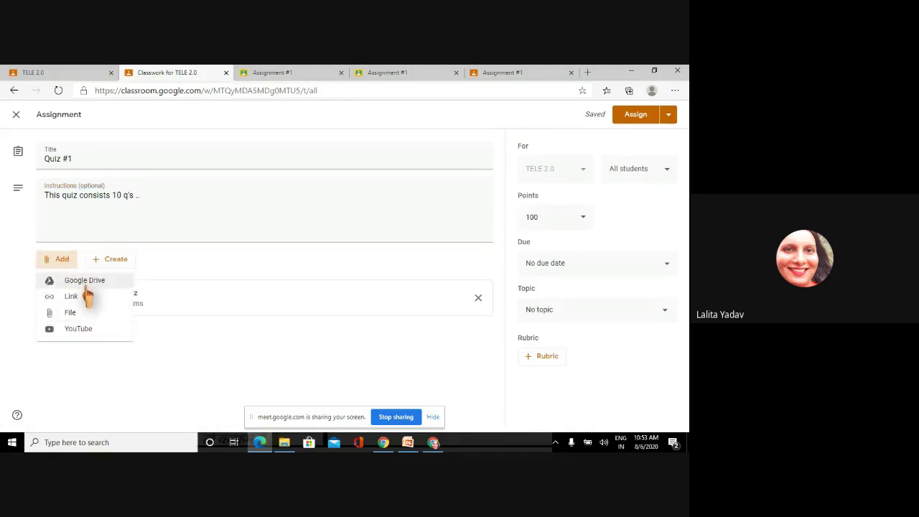
click(152, 269)
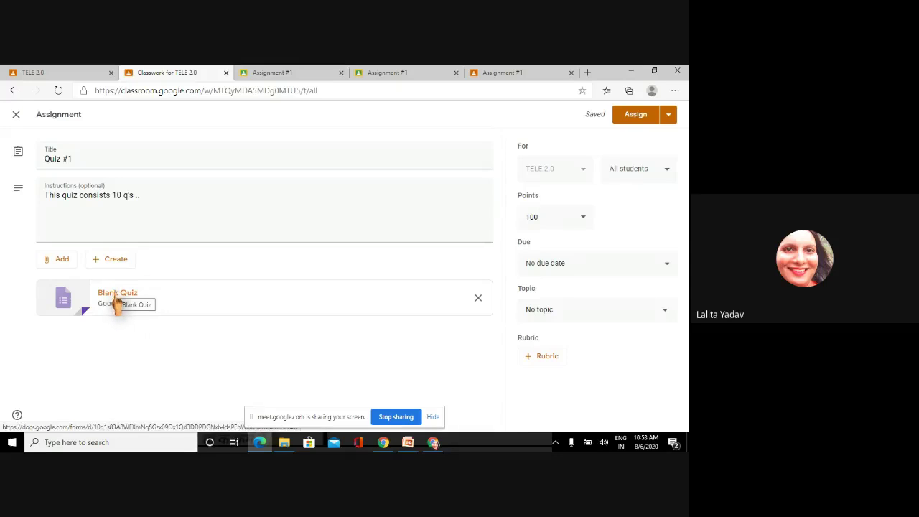
- Open the attached Blank Quiz form and insert the purple water-droplet header image
click(117, 294)
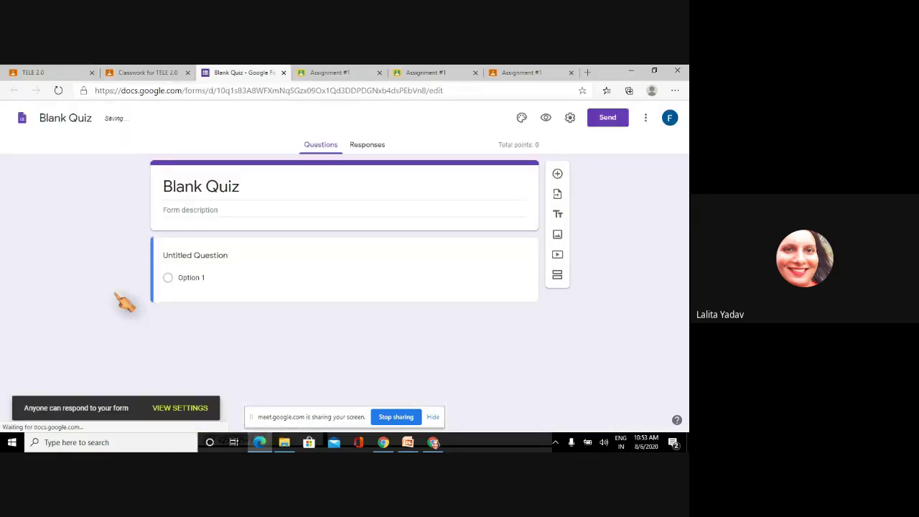
click(316, 294)
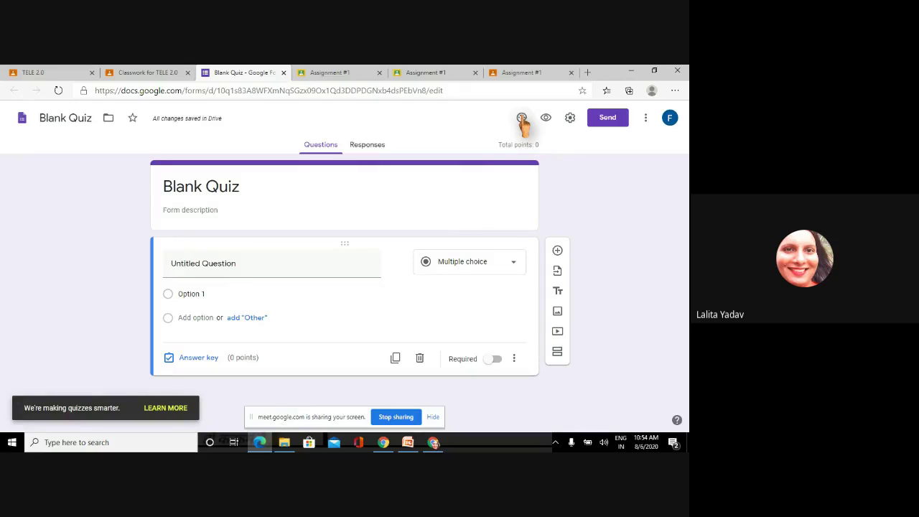
click(522, 120)
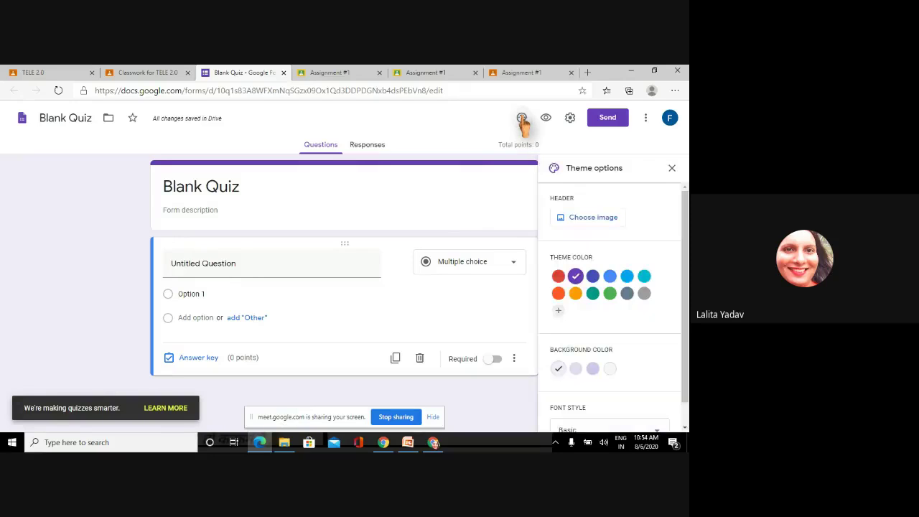
click(598, 221)
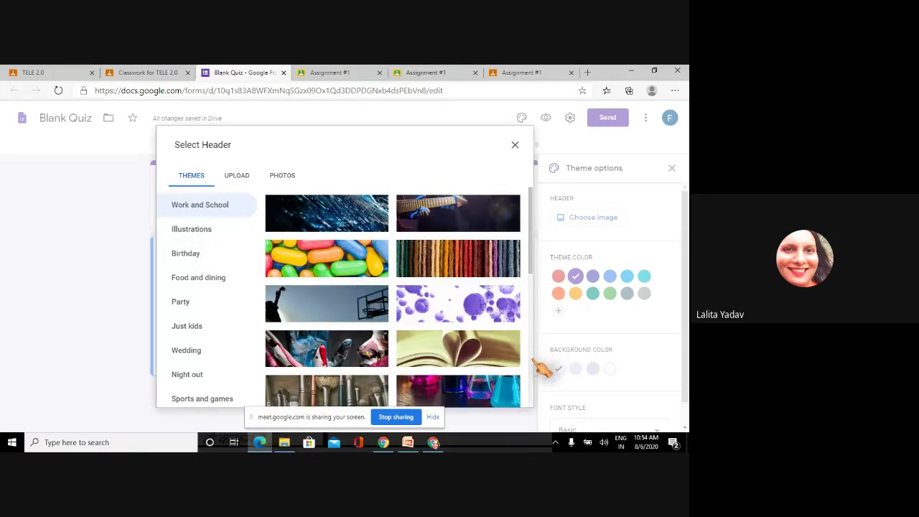
scroll(539, 362, down, 5)
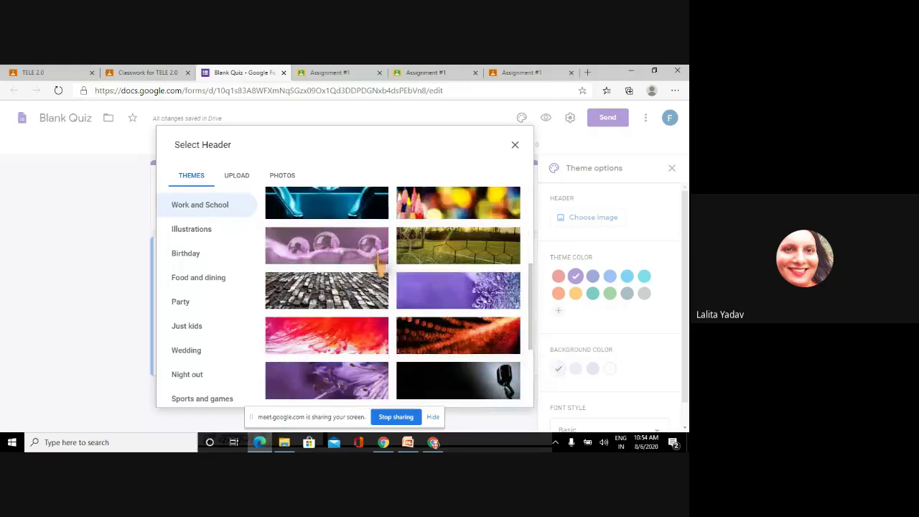
click(376, 254)
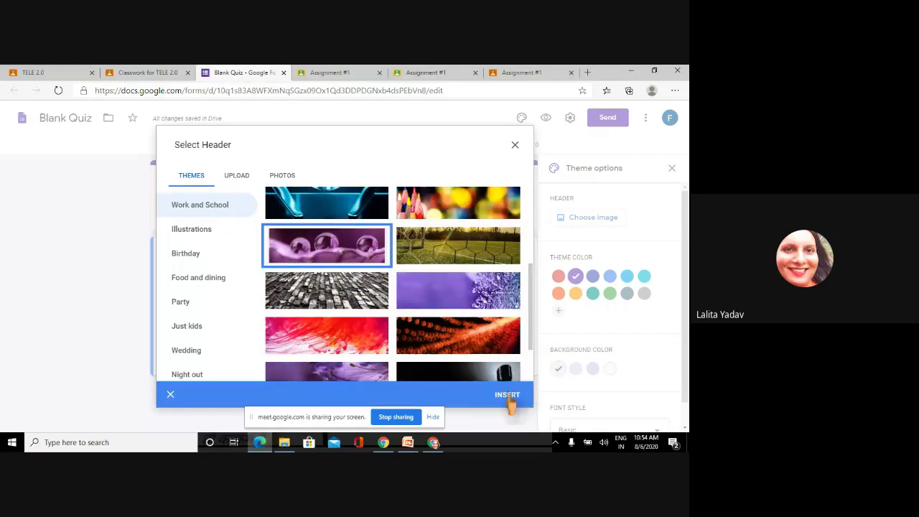
click(509, 396)
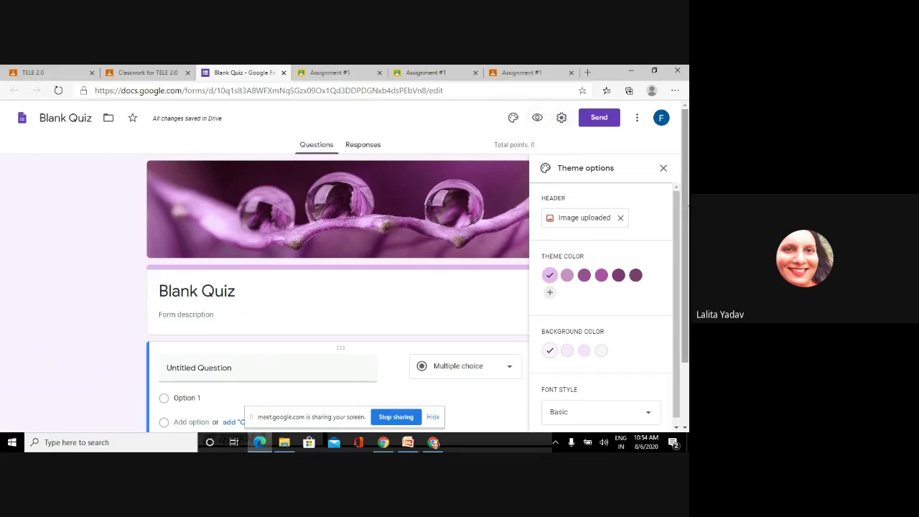
- Scroll down and select the Blank Quiz title for renaming
scroll(688, 229, down, 1)
scroll(688, 229, down, 1)
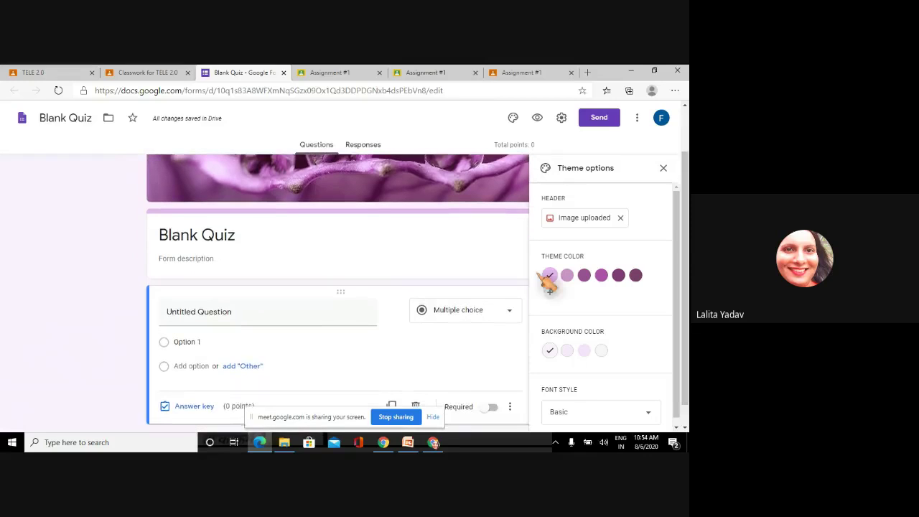
click(210, 239)
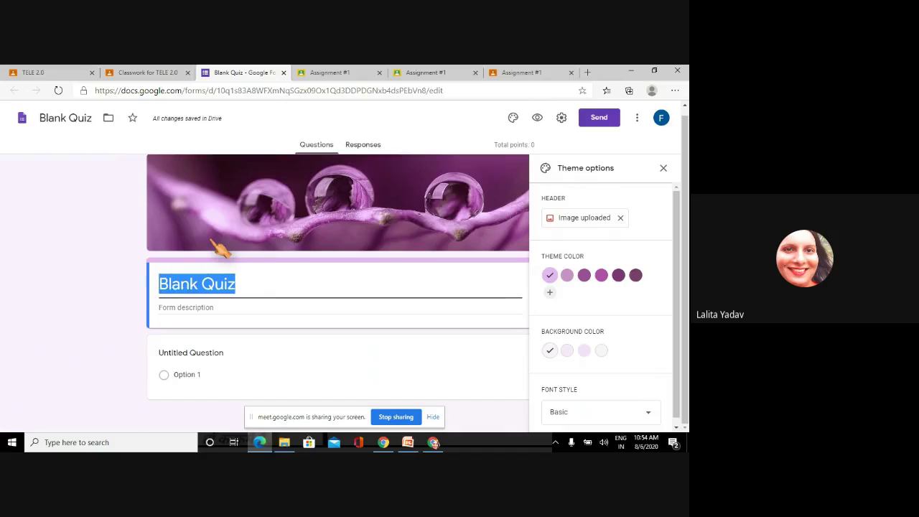
- Title the quiz 'TELE 2.0 QUIZ' and name the first question 'Name'
text(TE)
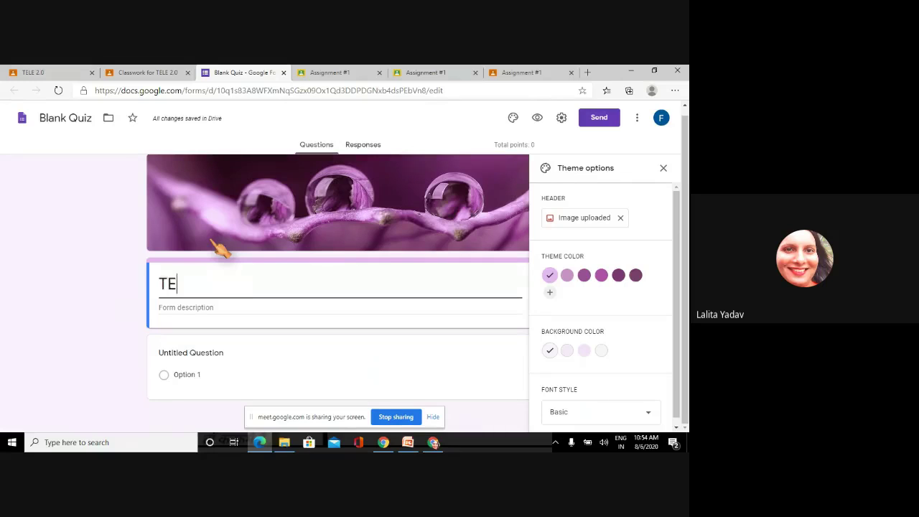
text(LE 2.0 QUI)
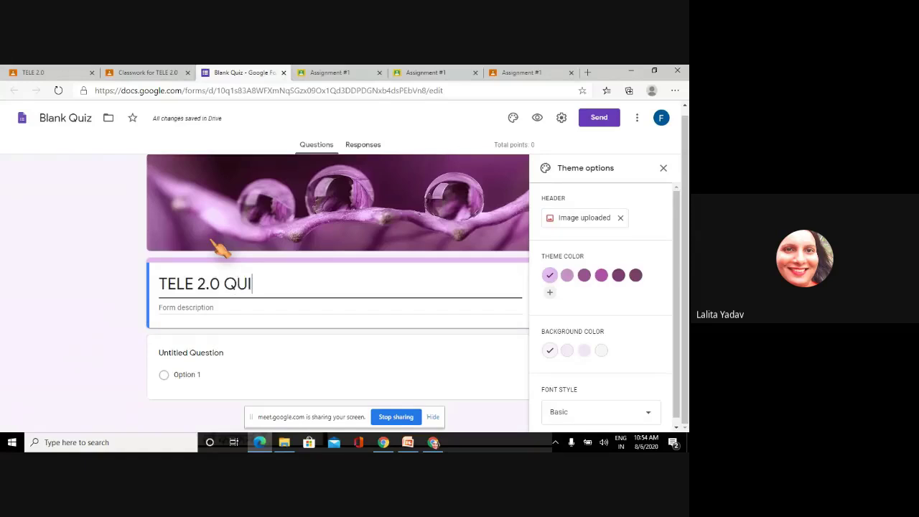
text(Z)
click(212, 307)
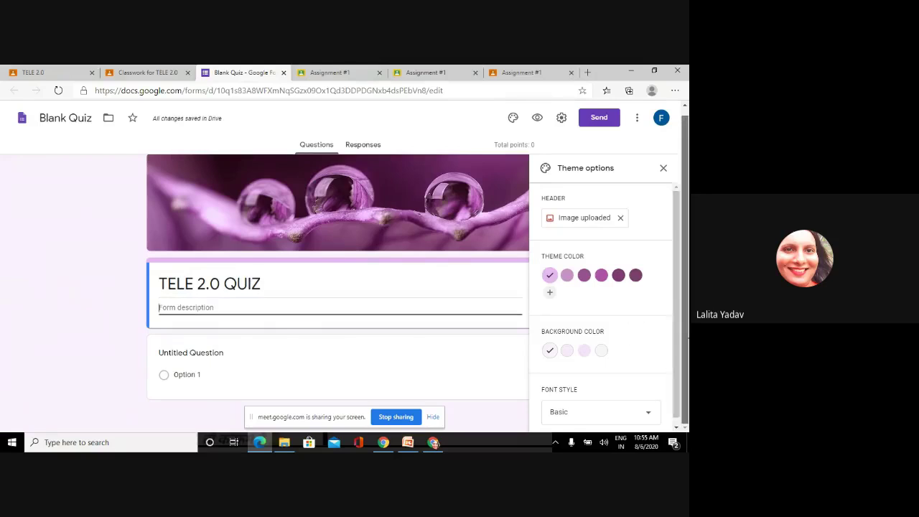
click(213, 352)
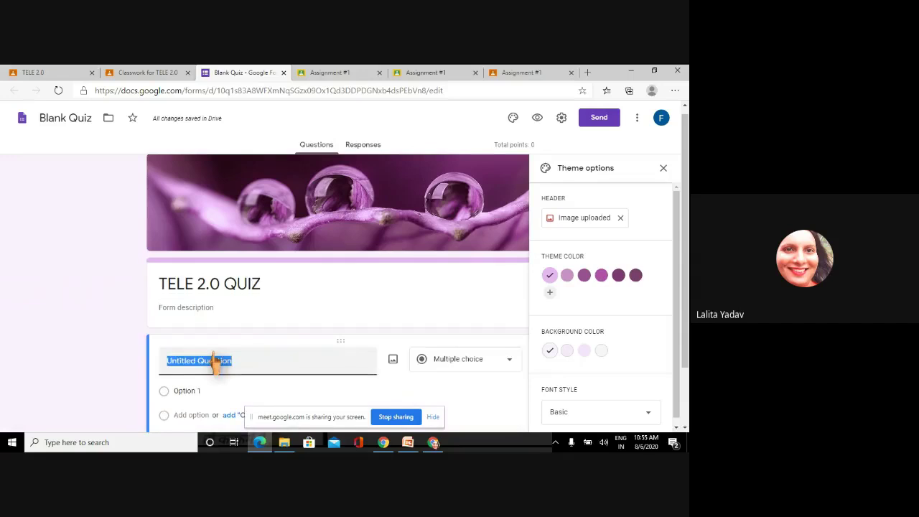
text(Name)
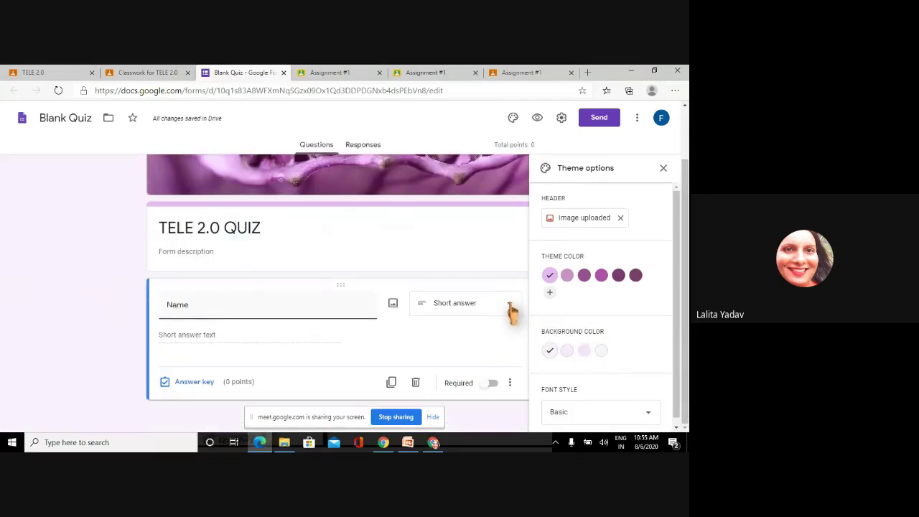
- Set Name as a required short-answer question and close the theme options
click(512, 313)
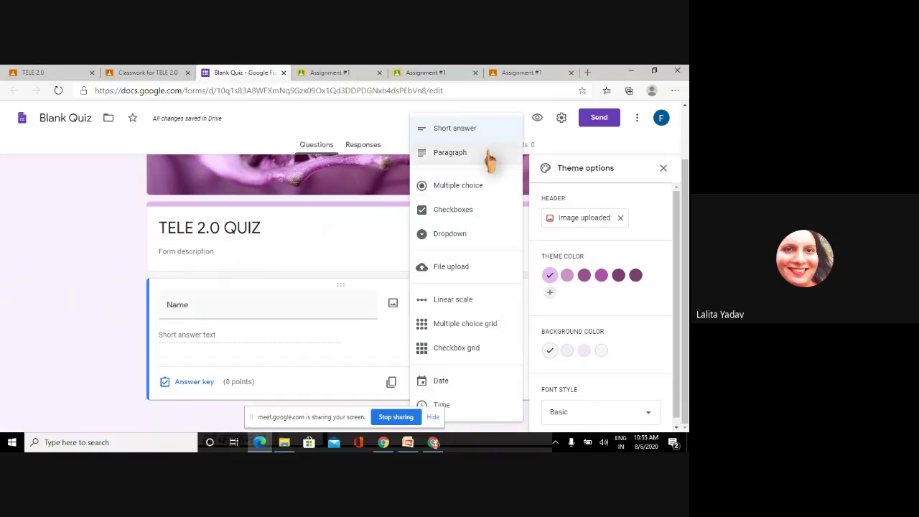
click(537, 324)
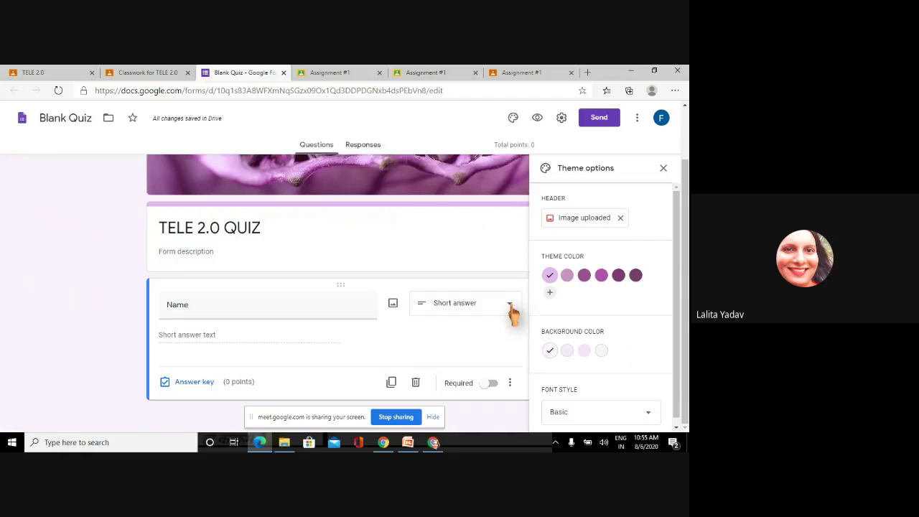
click(516, 315)
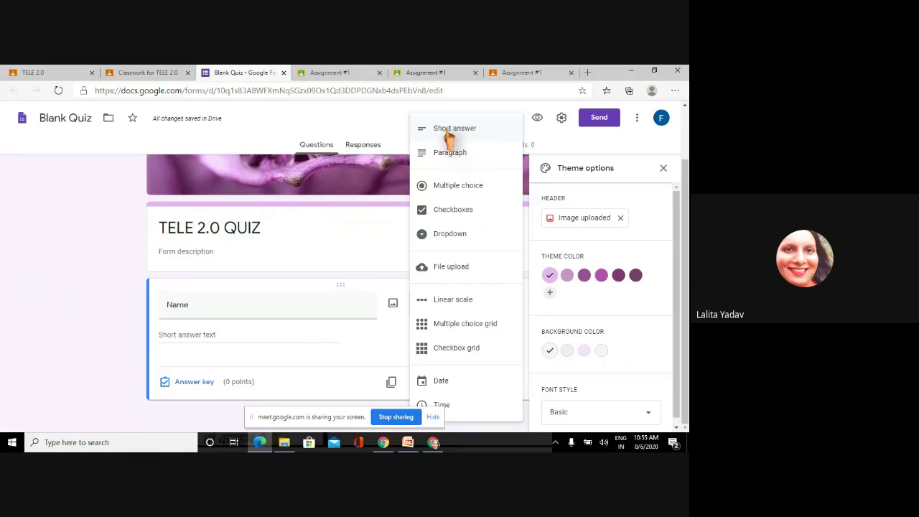
click(448, 133)
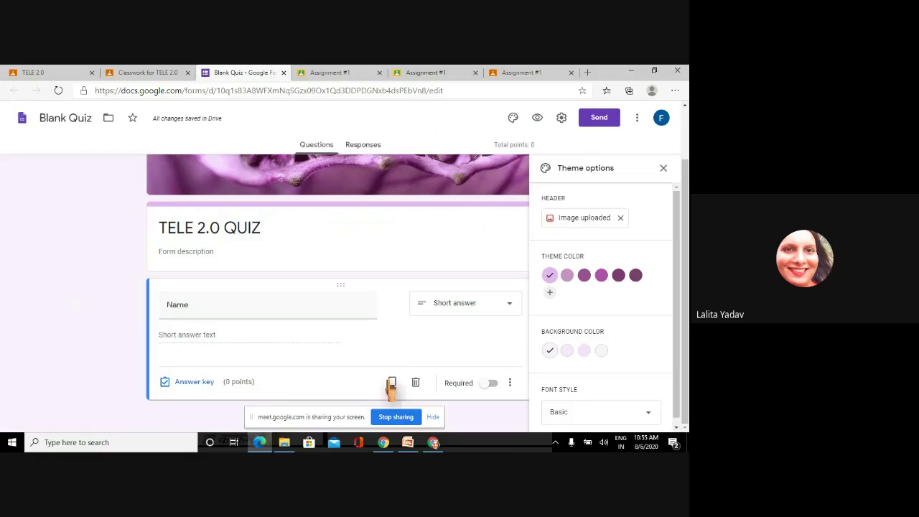
click(491, 384)
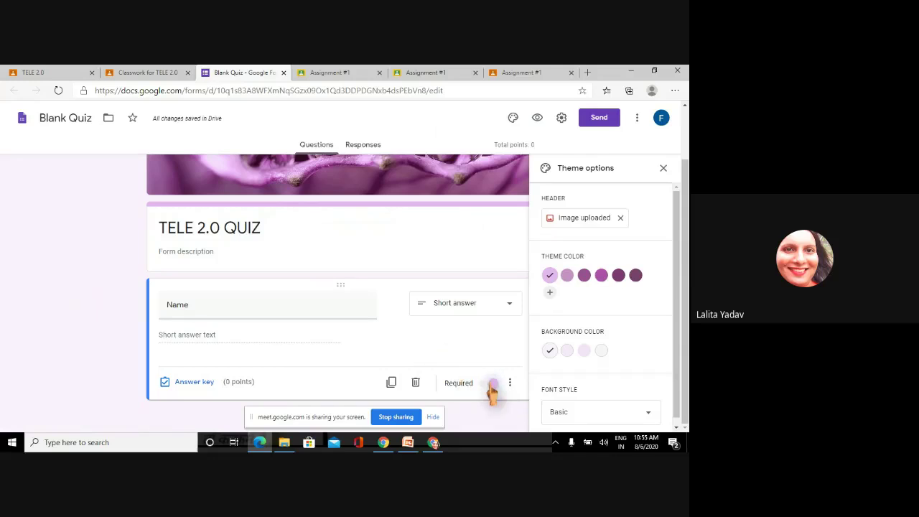
click(491, 384)
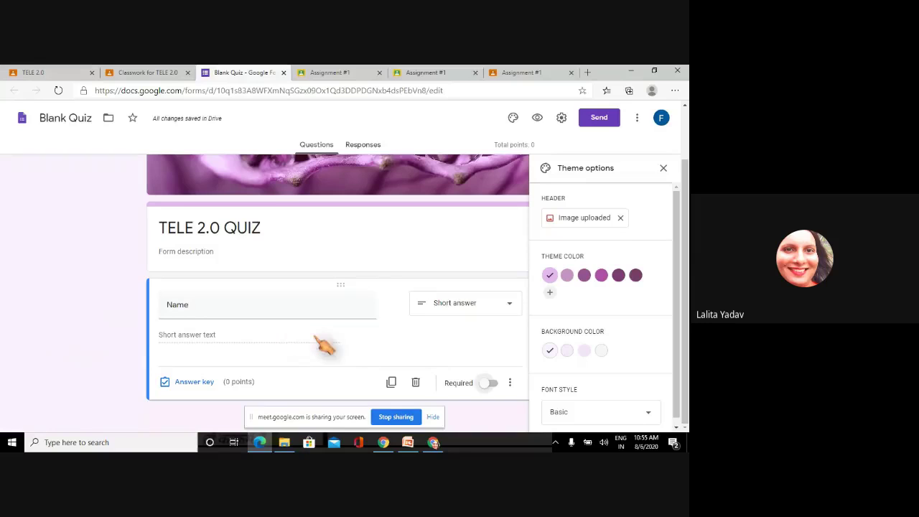
click(493, 385)
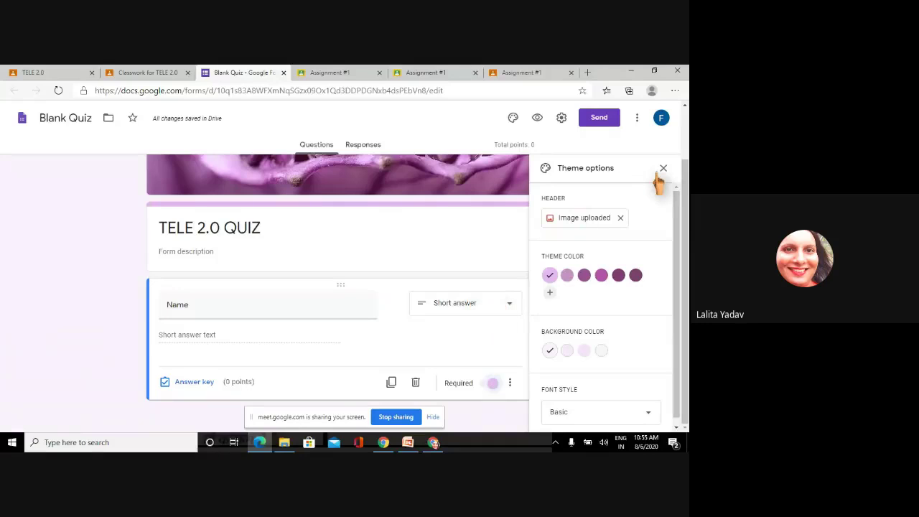
click(663, 168)
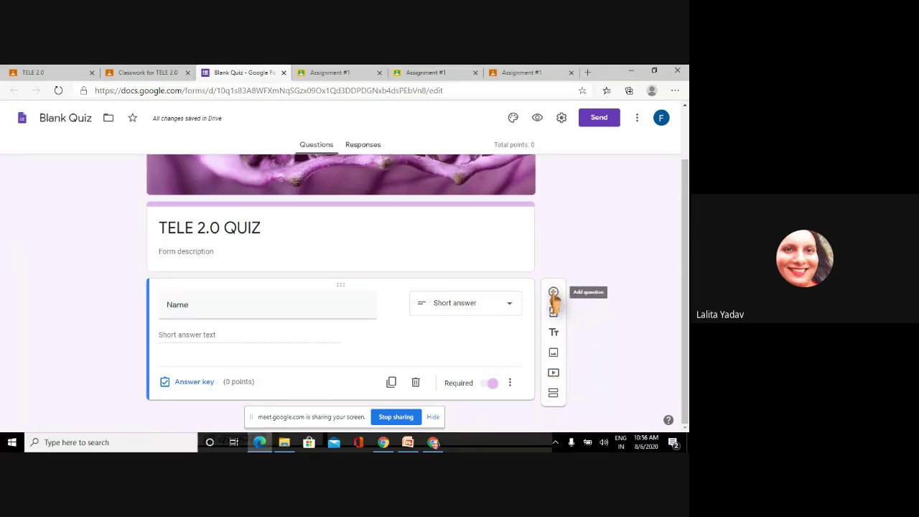
- Add a required number-only 'Roll No' question with error text 'plz enter valid roll no'
click(554, 293)
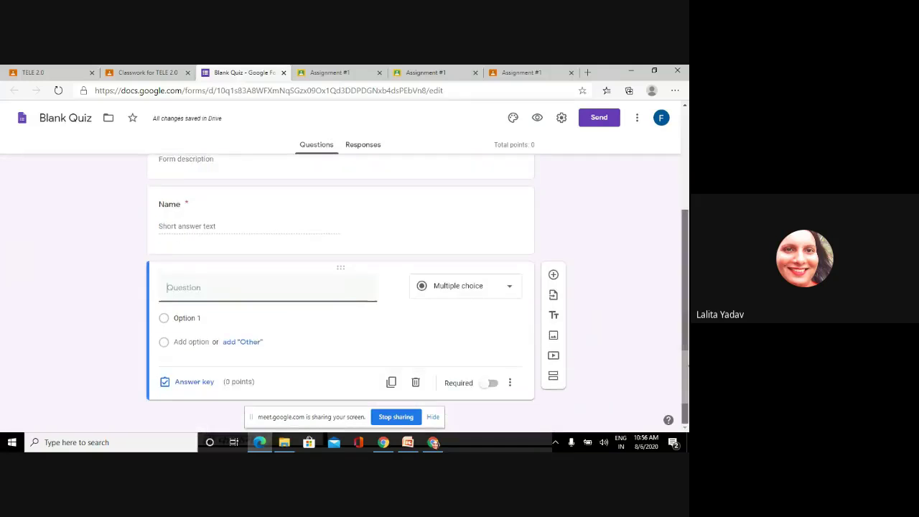
text(Roll No)
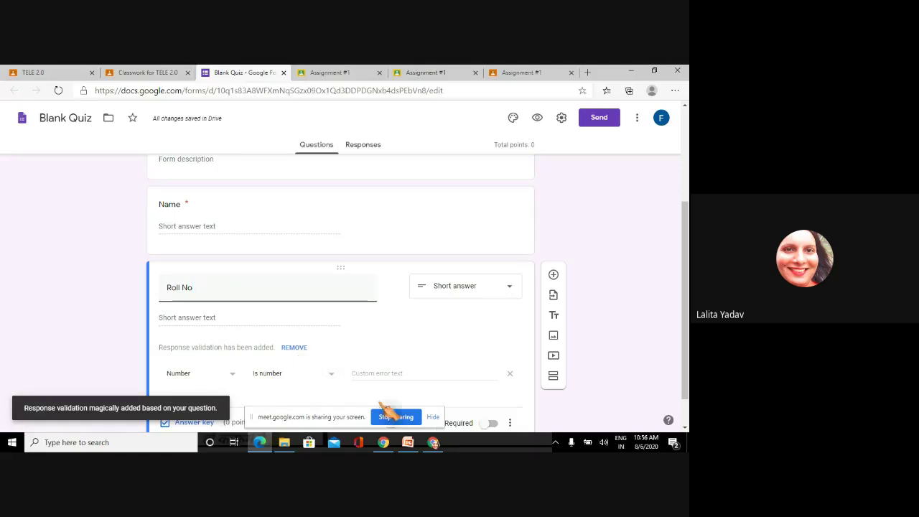
scroll(686, 295, down, 1)
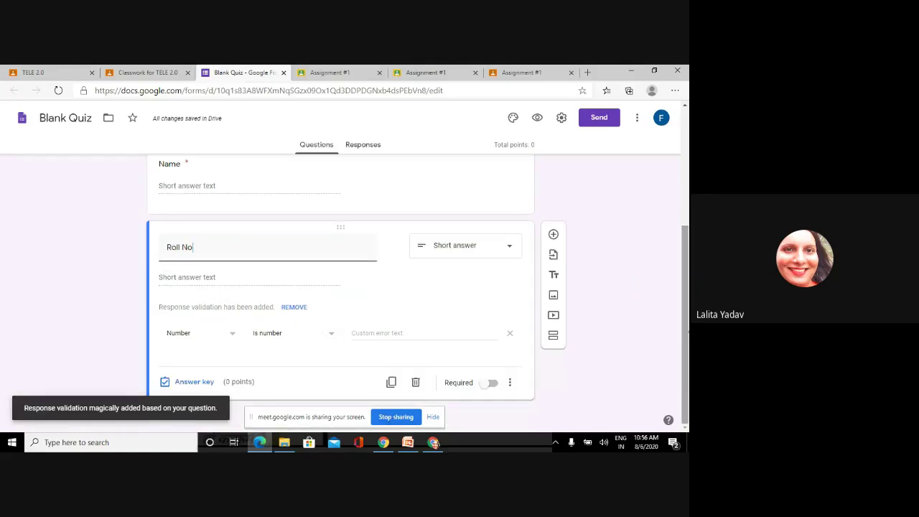
click(372, 333)
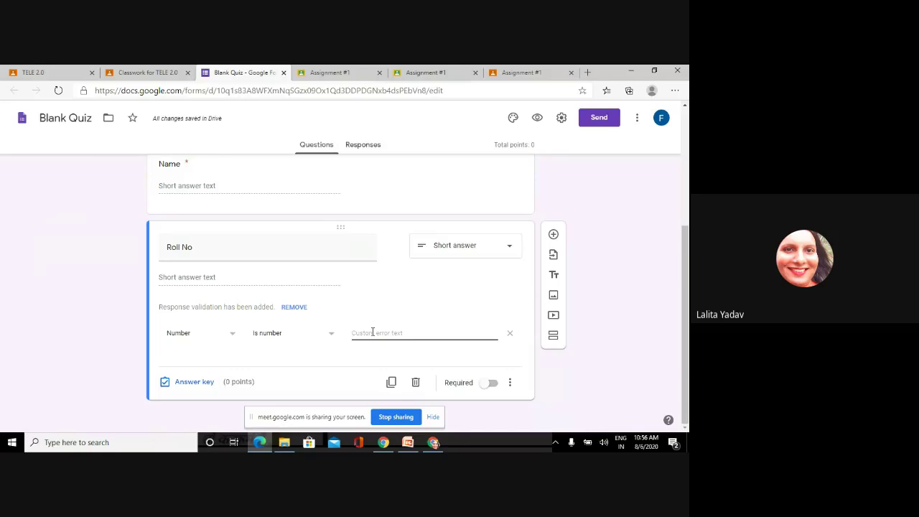
text(plz enter)
key(BackSpace)
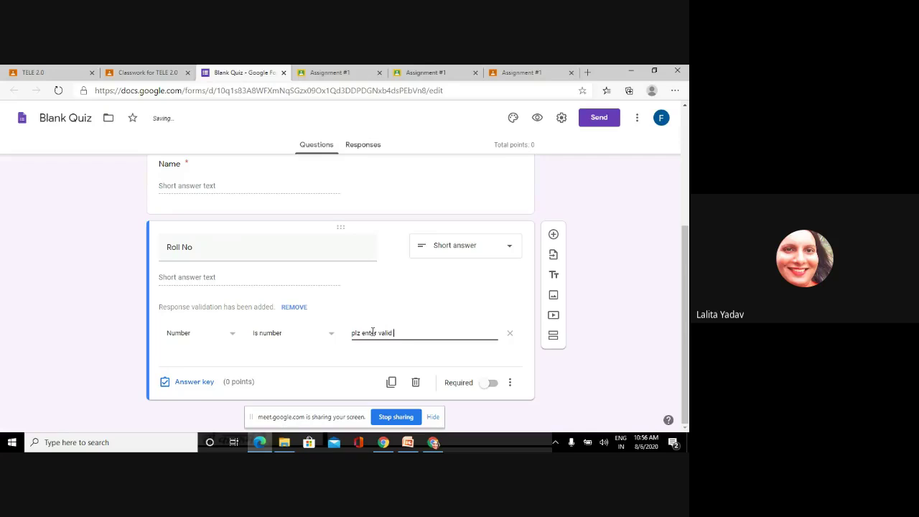
text(id roll no)
click(491, 383)
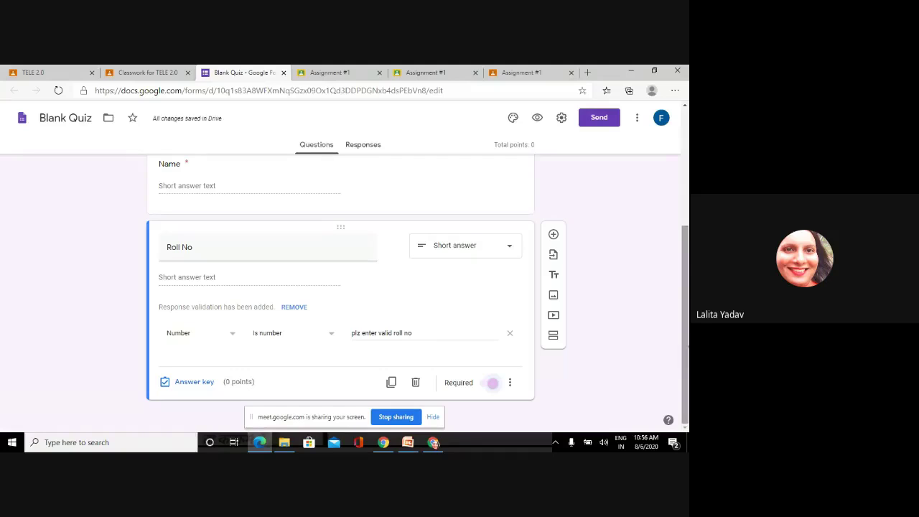
- Add the question 'Which one is the input device?' with choice Printer and an Other option
click(554, 238)
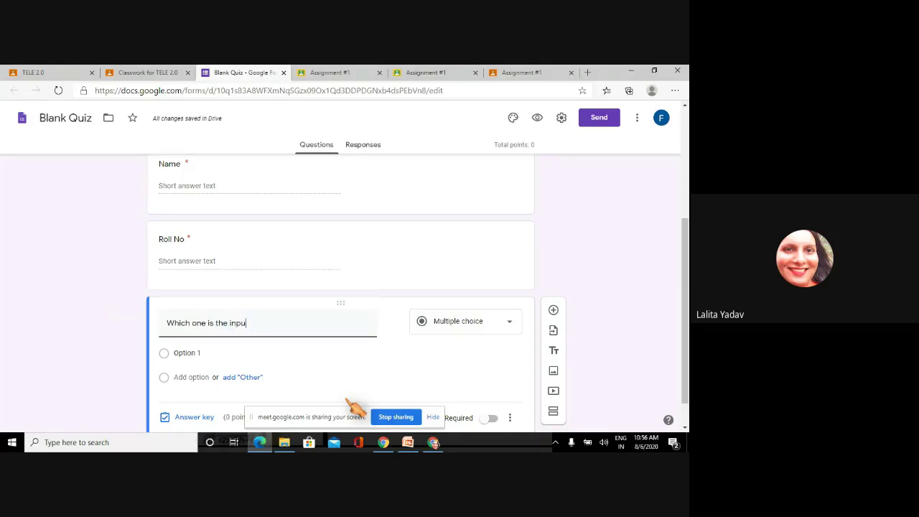
text(d)
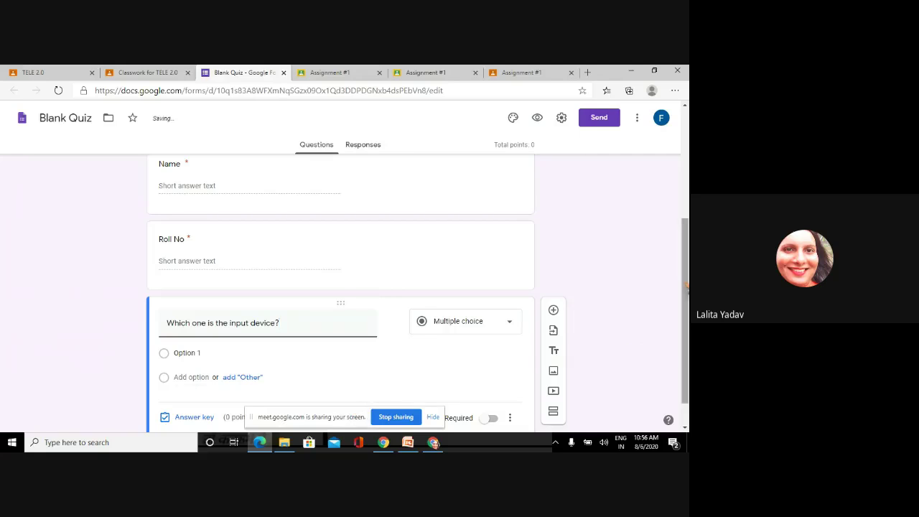
scroll(687, 314, down, 2)
click(199, 319)
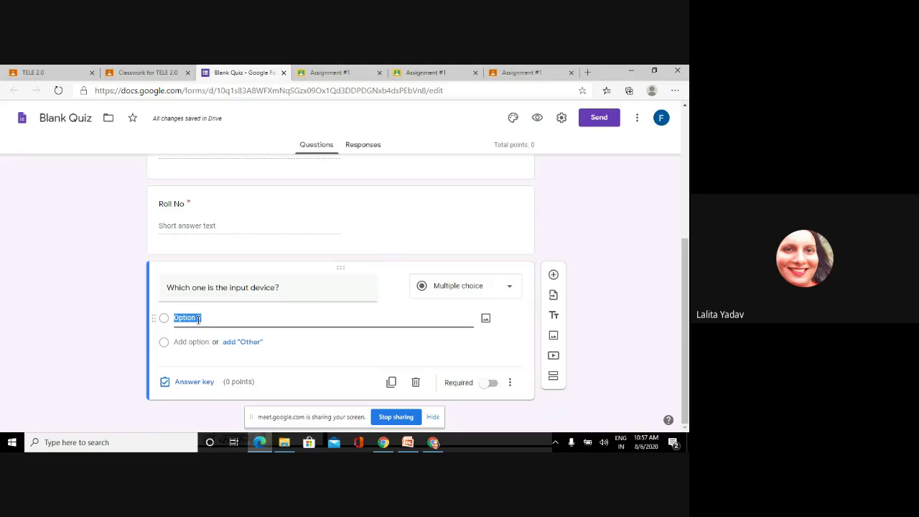
text(Printer)
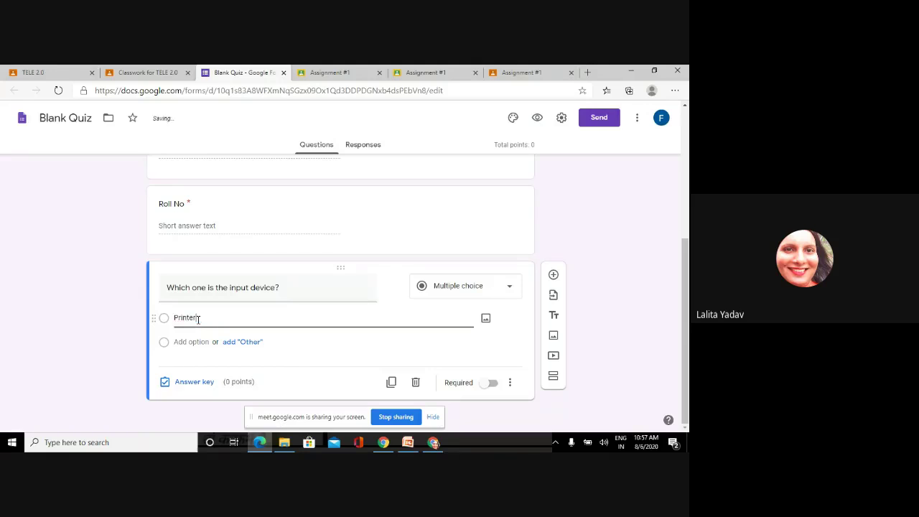
click(242, 342)
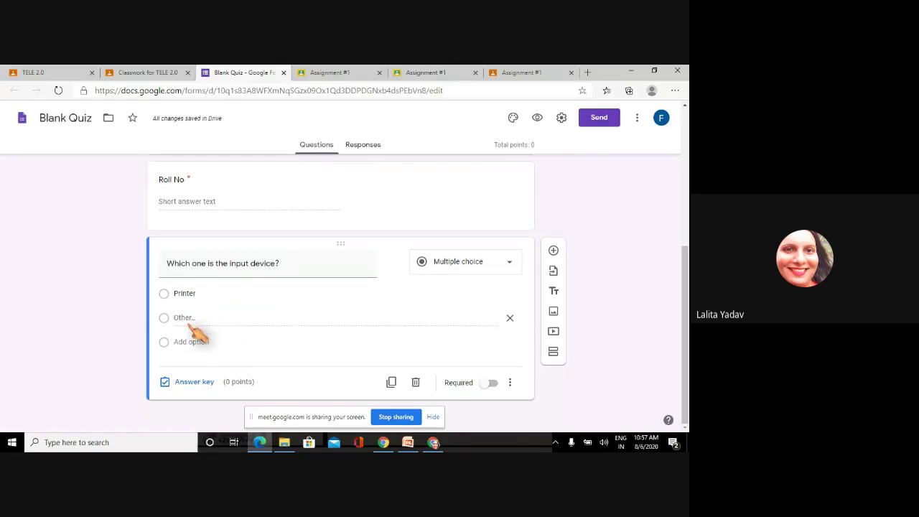
- Add choices MOuse, Plotter and Speaker, and make the question required
click(188, 341)
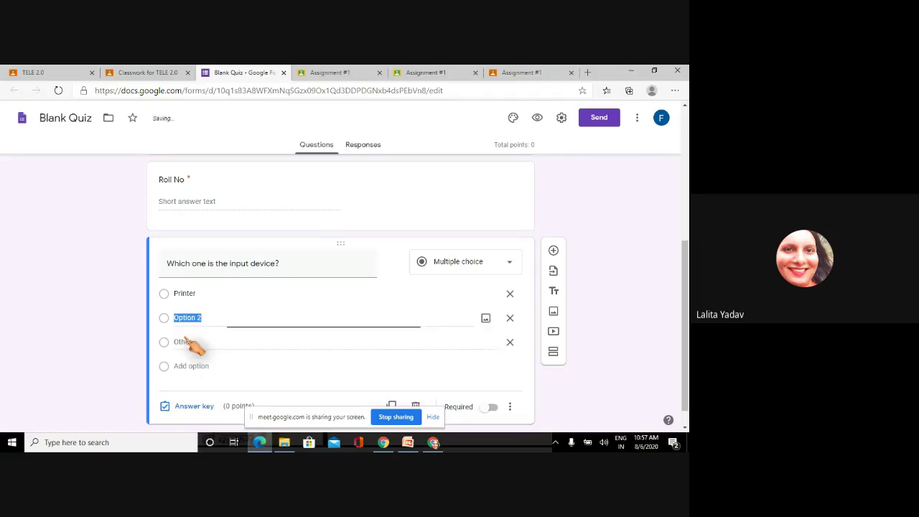
text(MOuse)
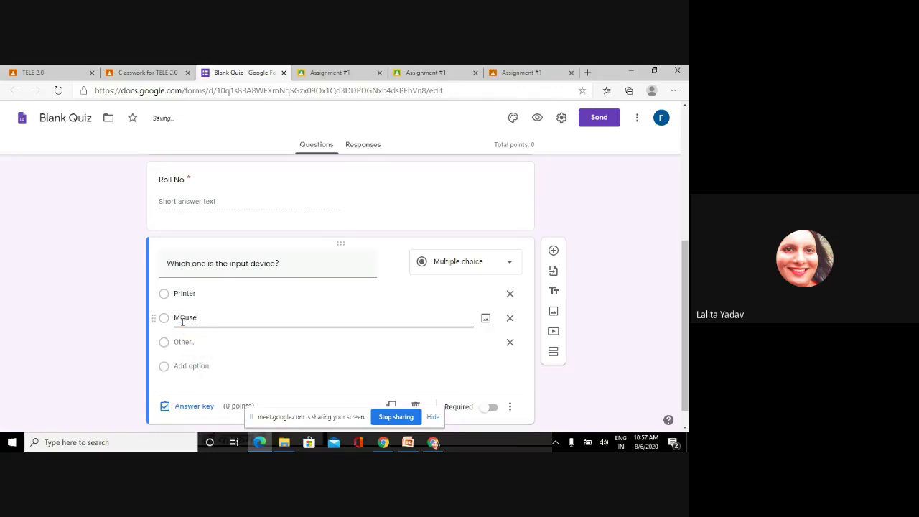
click(194, 367)
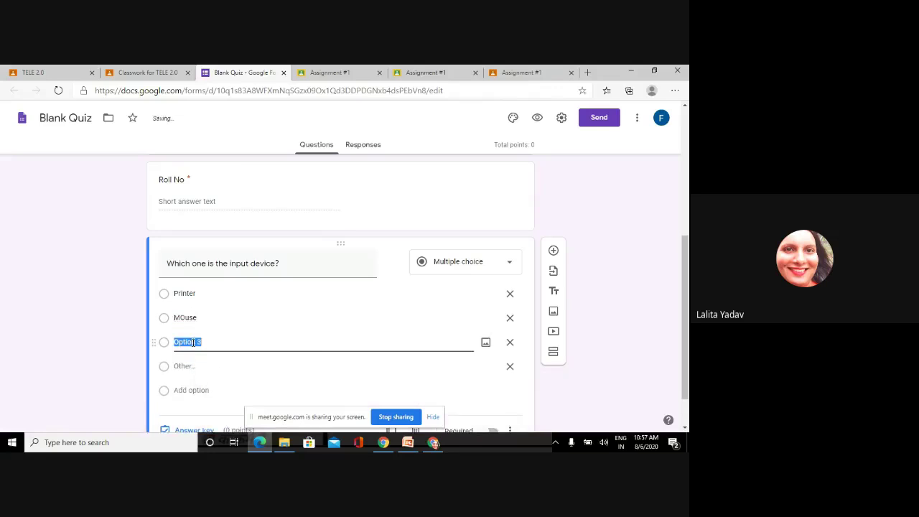
text(Plotter)
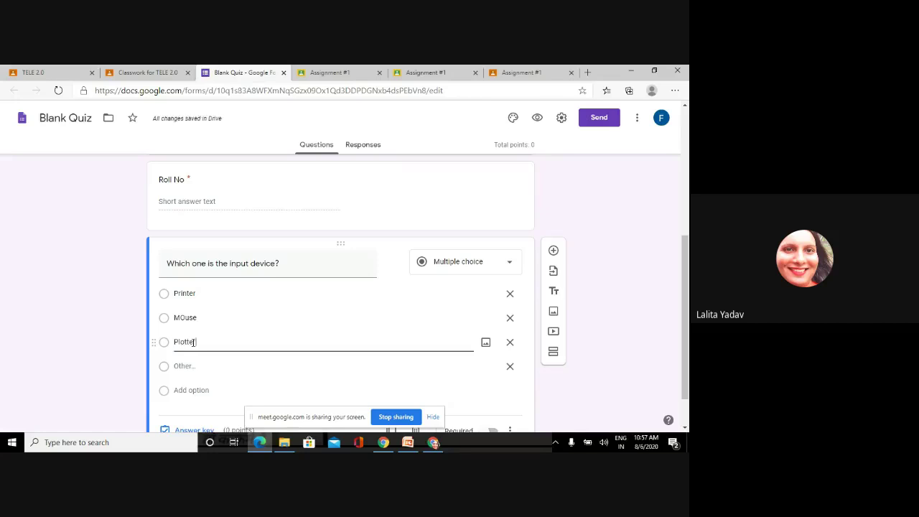
click(190, 390)
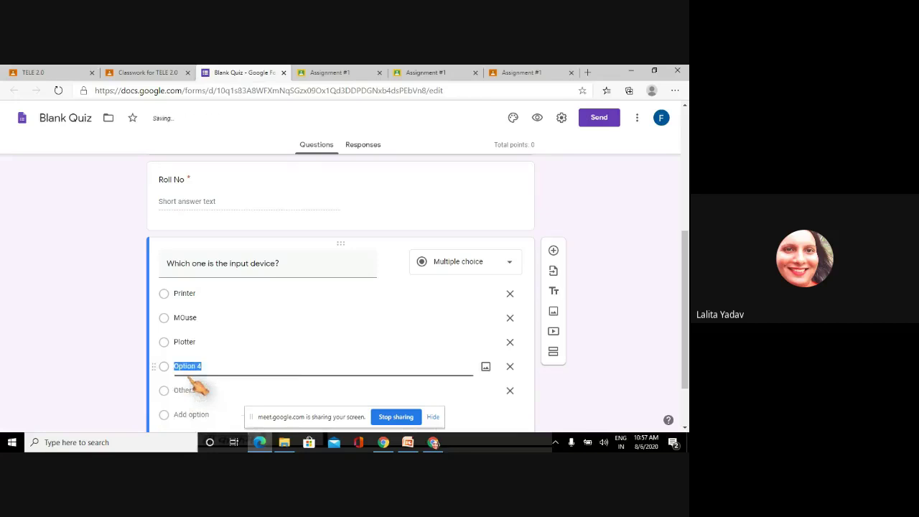
text(Sp)
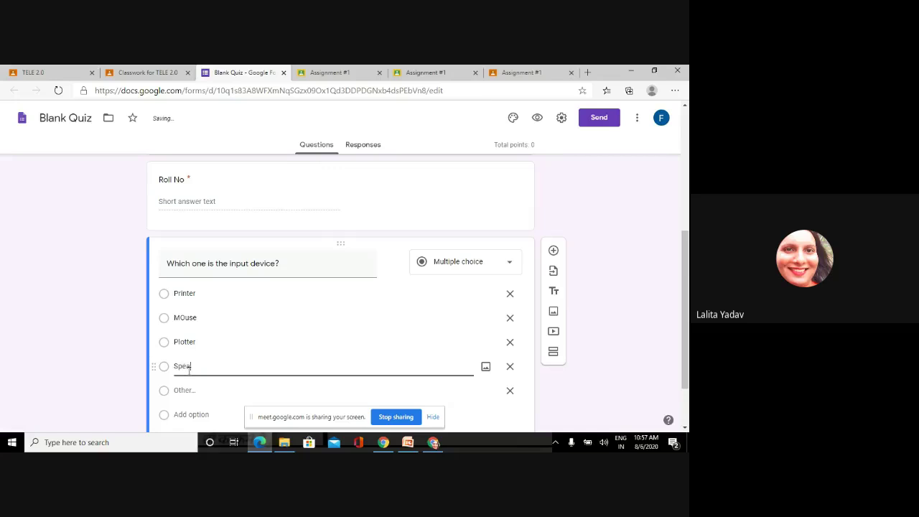
text(eaker)
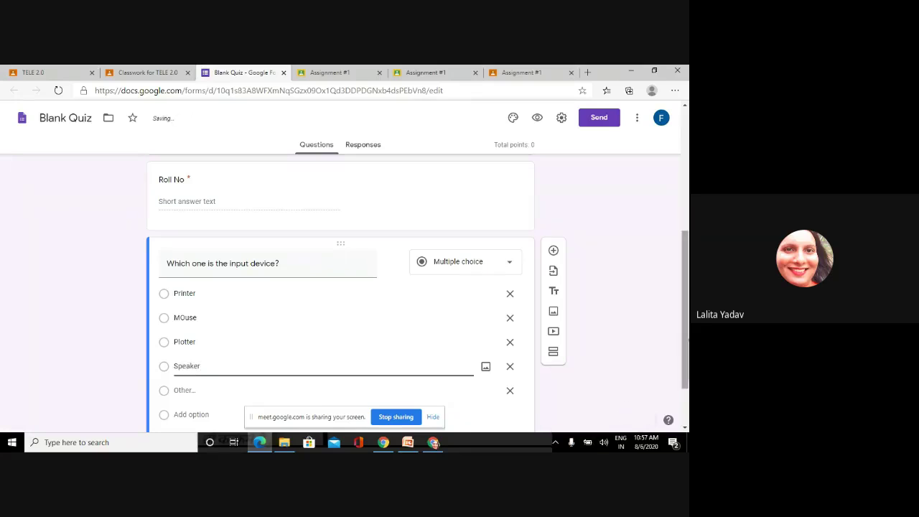
scroll(341, 287, down, 1)
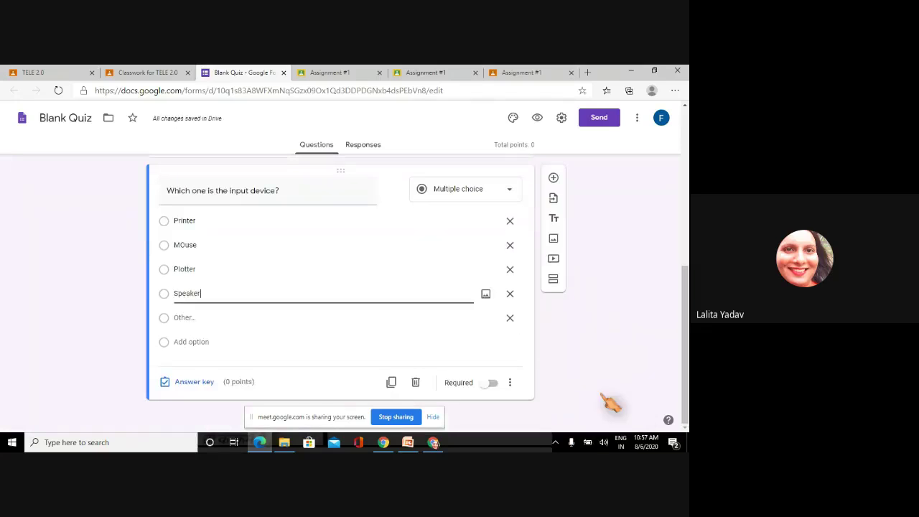
click(491, 383)
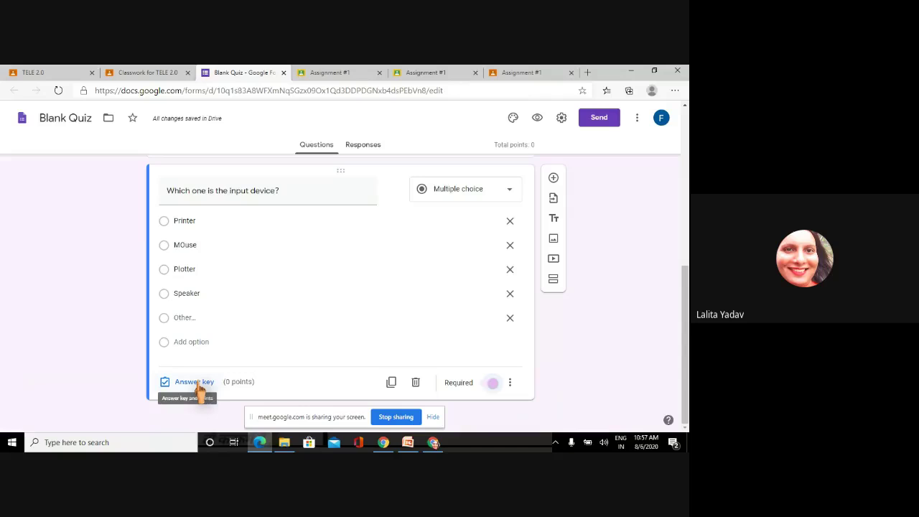
click(195, 382)
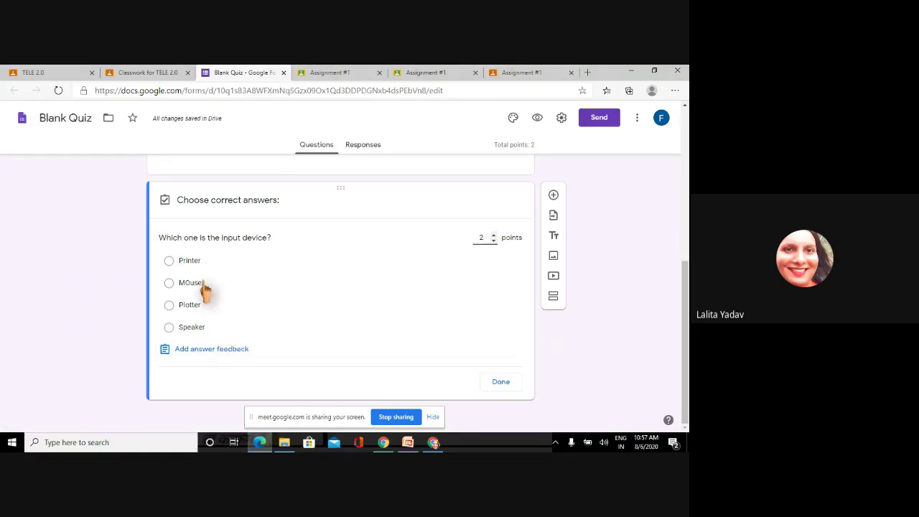
click(204, 286)
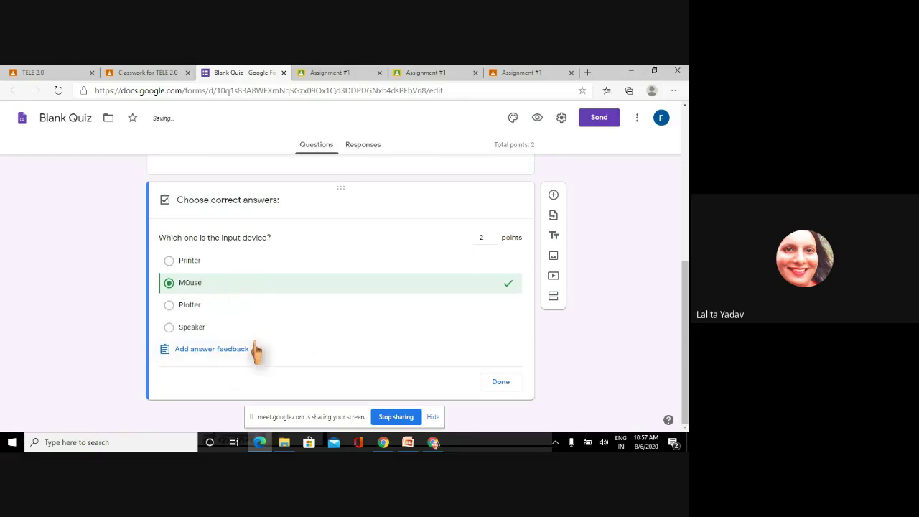
click(510, 387)
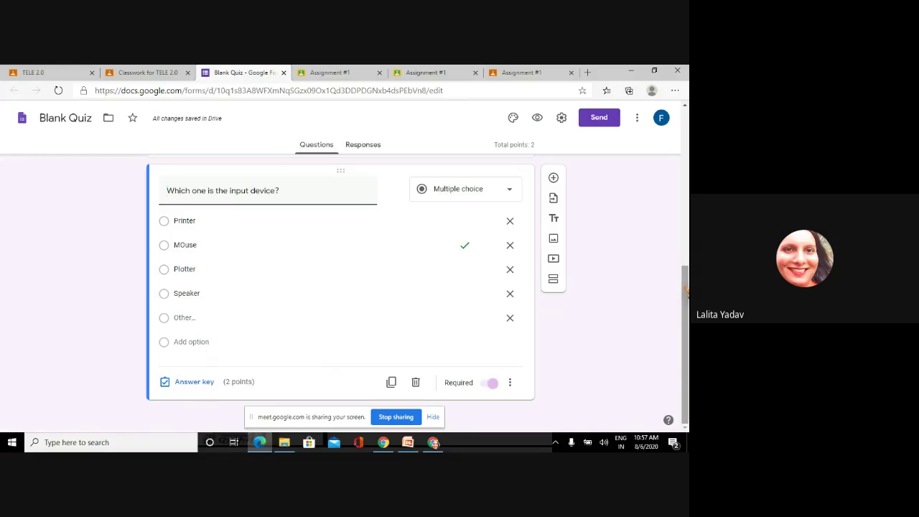
drag(686, 291, 686, 154)
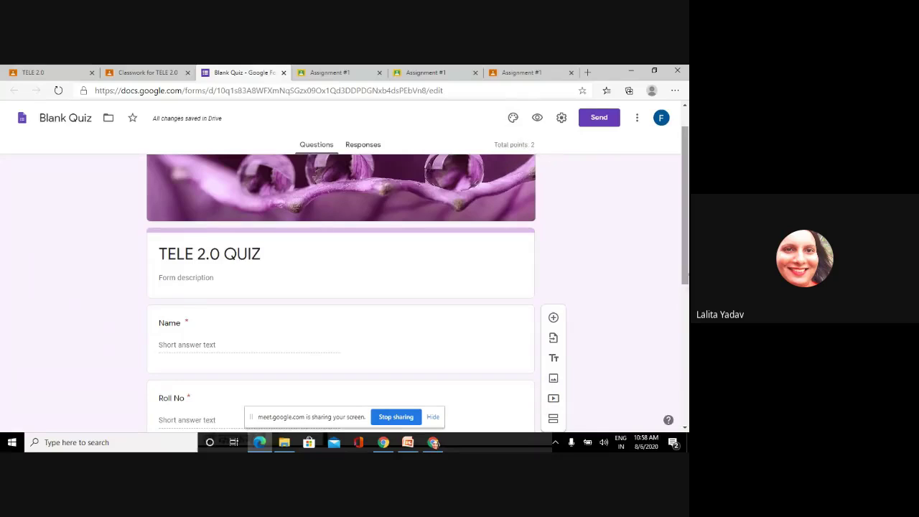
scroll(684, 215, down, 5)
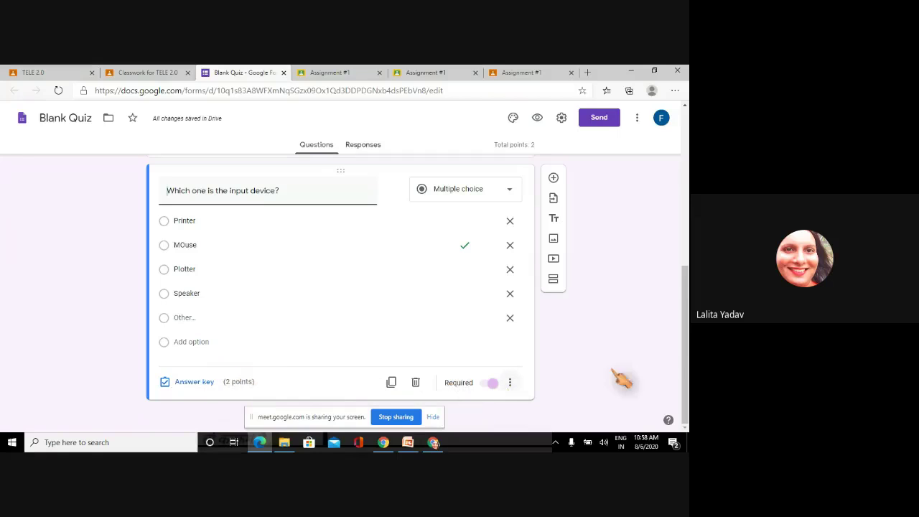
- Add a new Dropdown question titled 'Class'
click(554, 179)
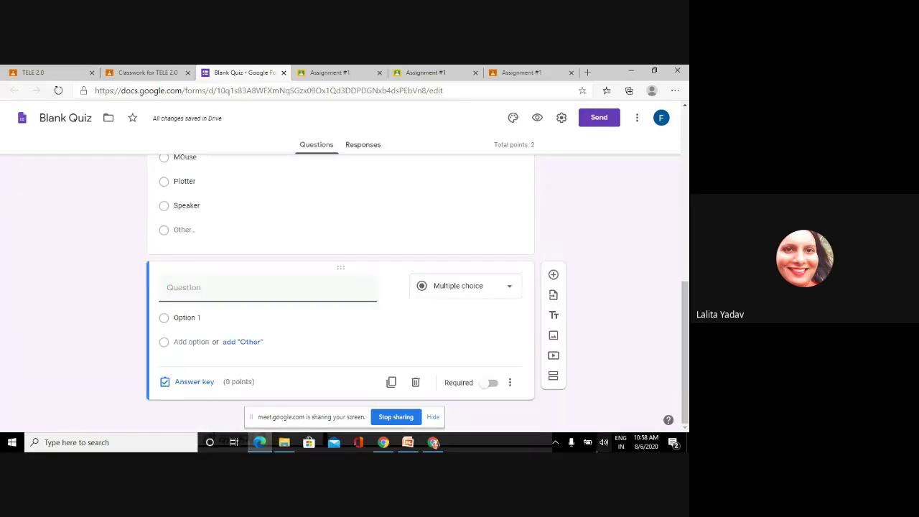
click(509, 295)
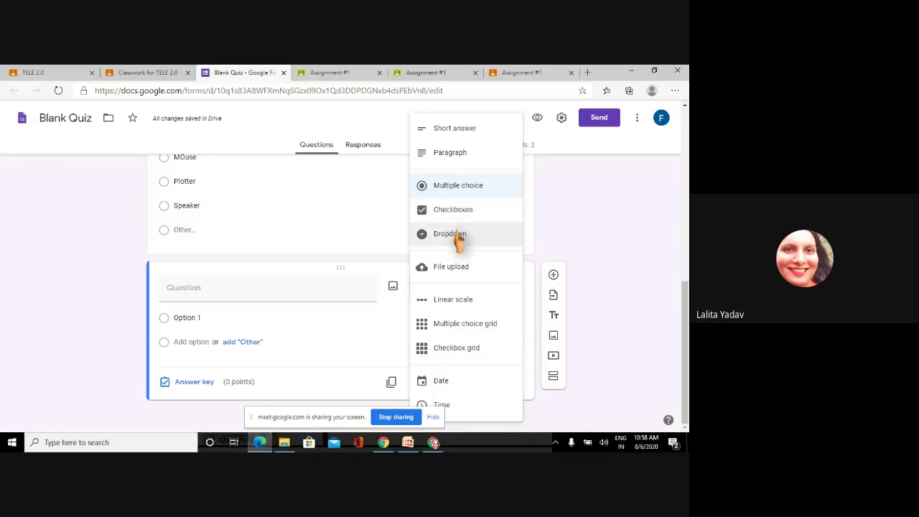
click(457, 241)
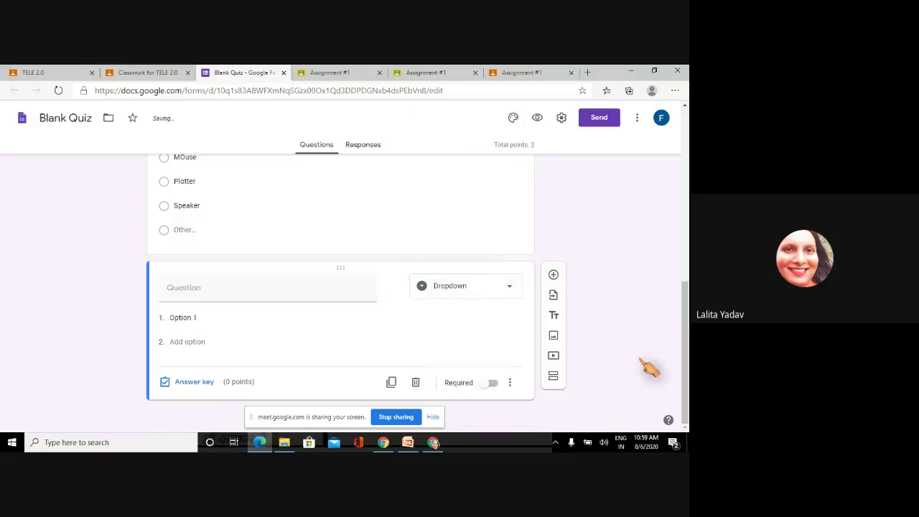
click(210, 285)
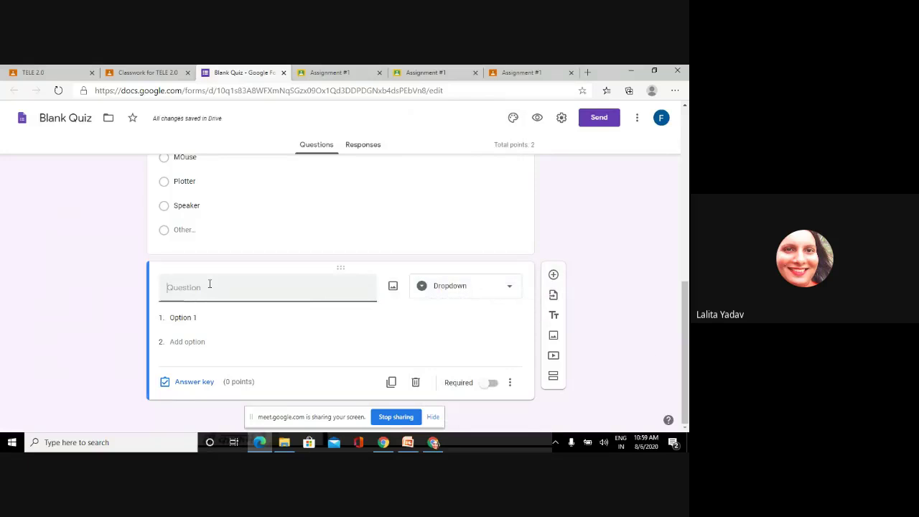
text(Class)
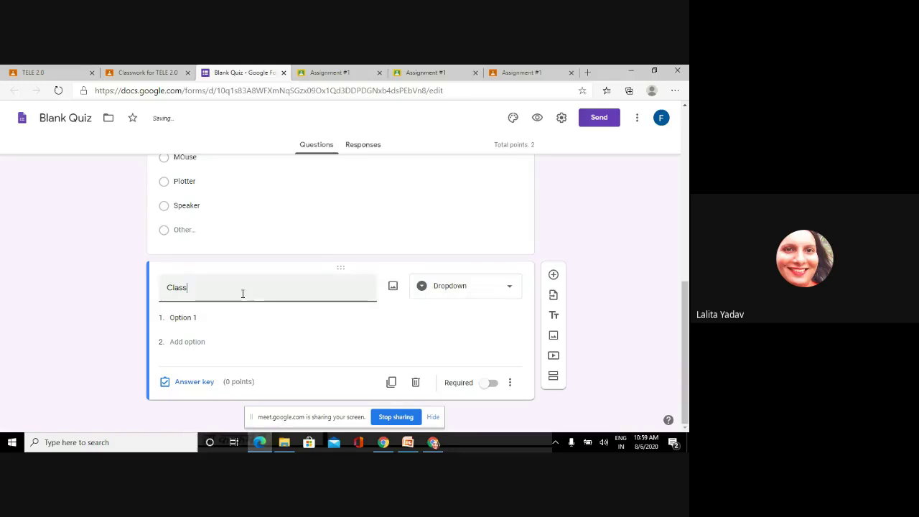
- Give the Class dropdown the options BCA I, BCA II and BCA III
click(180, 317)
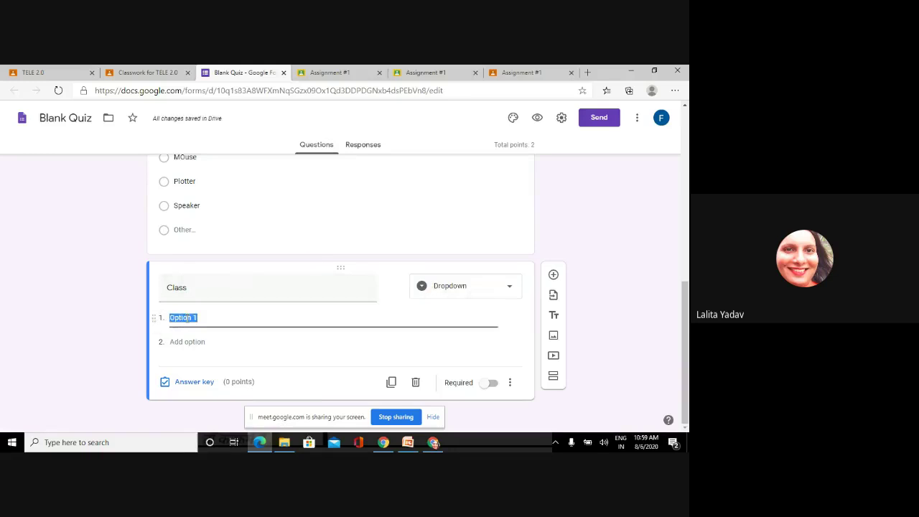
text(BCA)
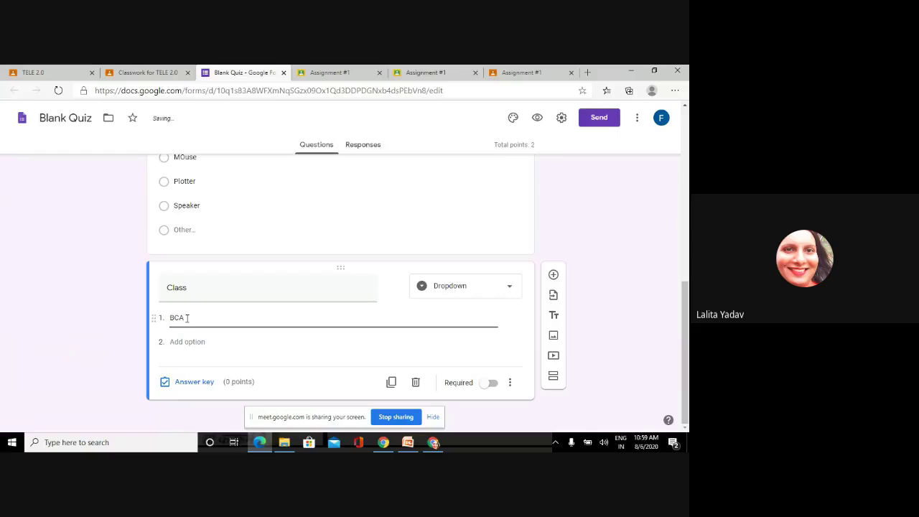
text( I)
click(185, 341)
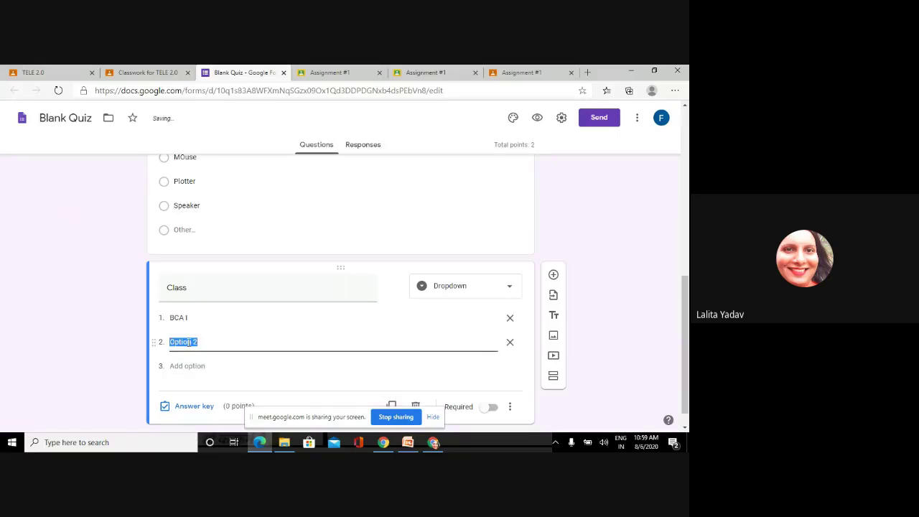
text(BCA II)
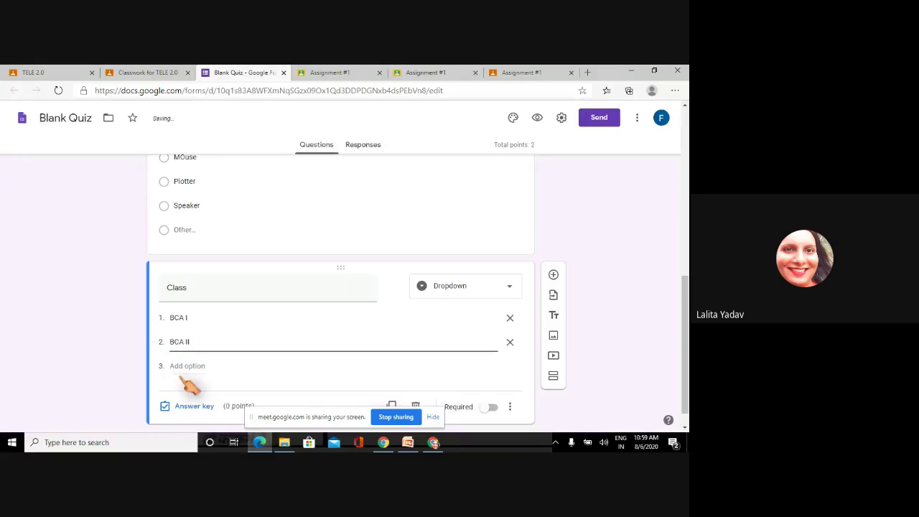
click(184, 368)
text(BC)
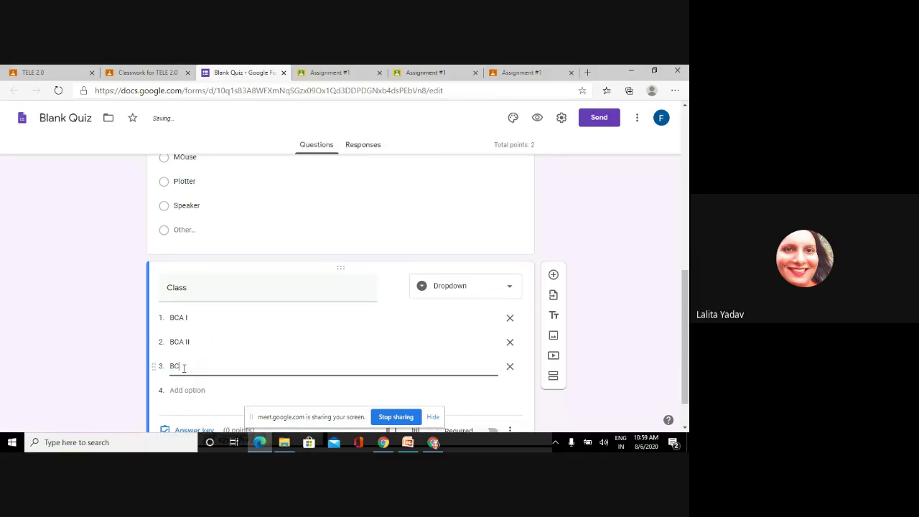
text(A III)
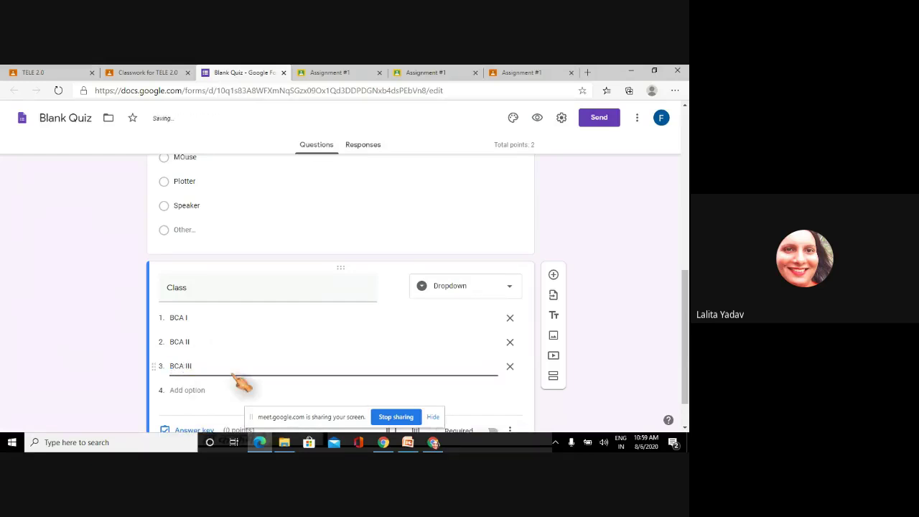
click(510, 290)
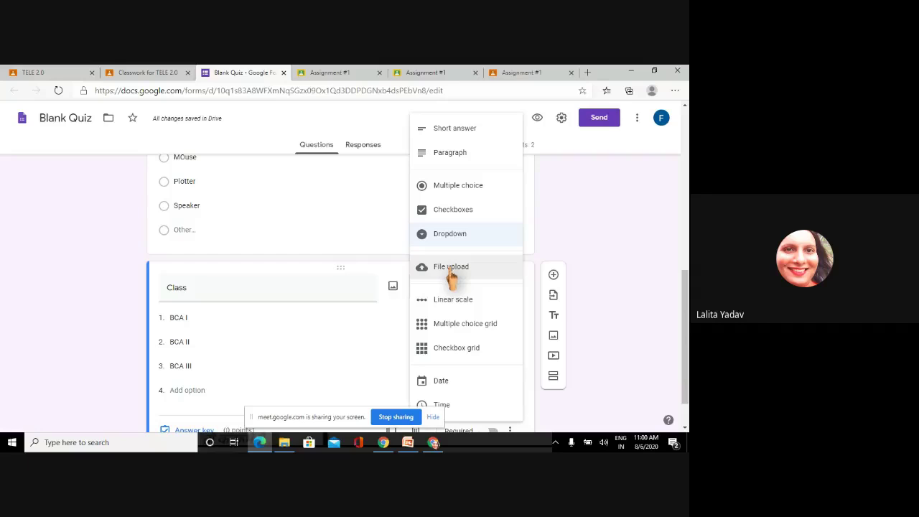
- Keep the Class question as a dropdown after briefly switching it to linear scale
click(459, 304)
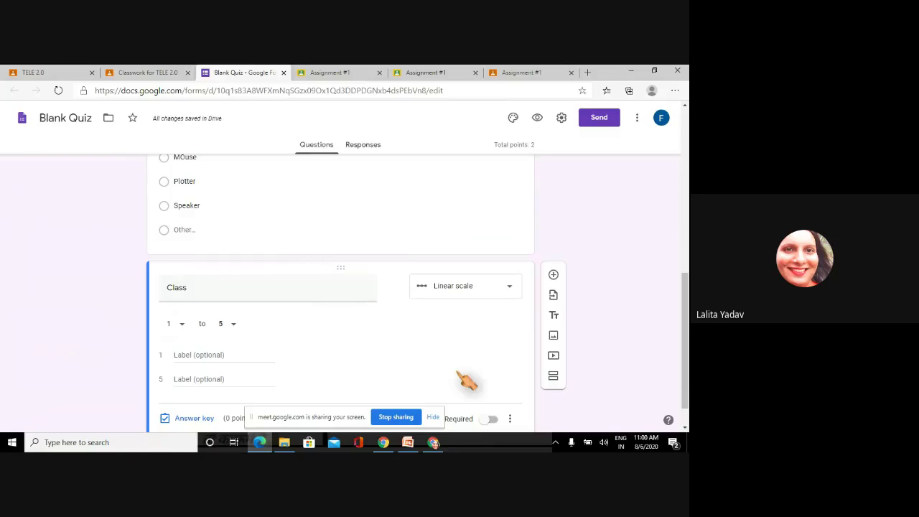
click(505, 286)
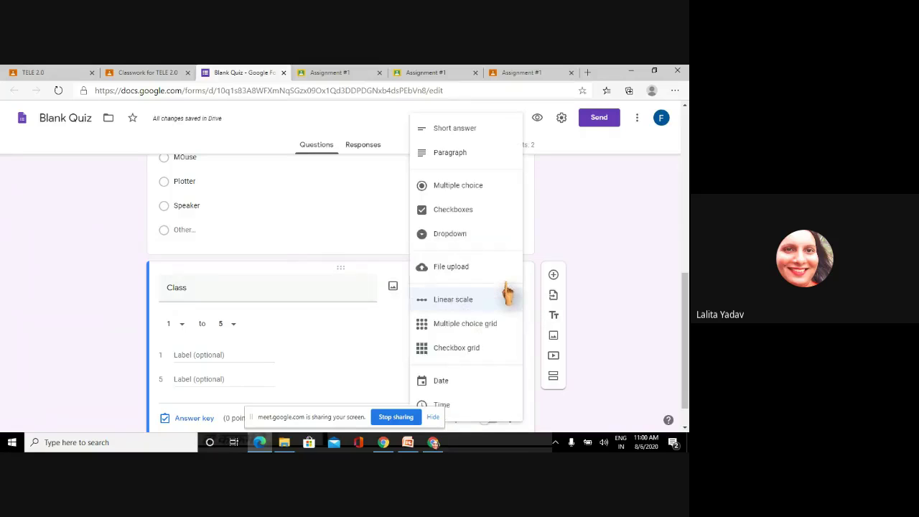
click(467, 235)
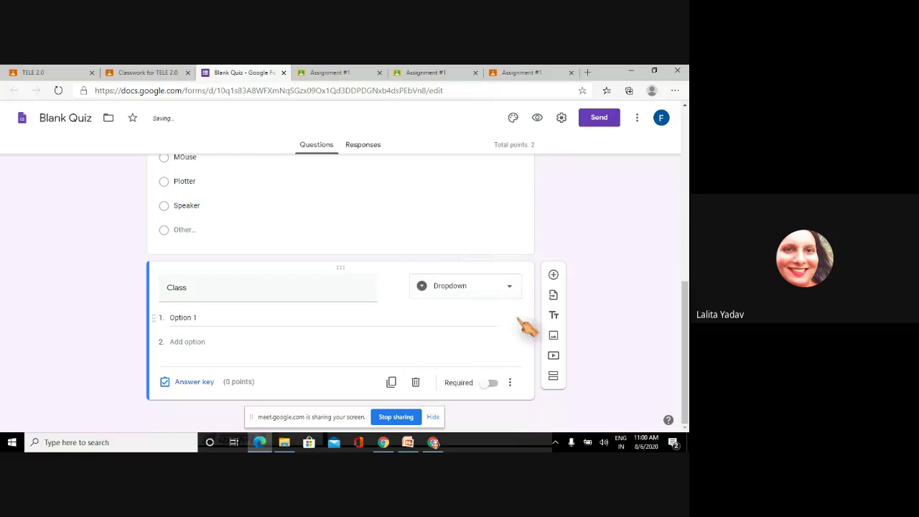
- Add a linear scale question 'how will u rate the material posted on google classroom?'
click(553, 274)
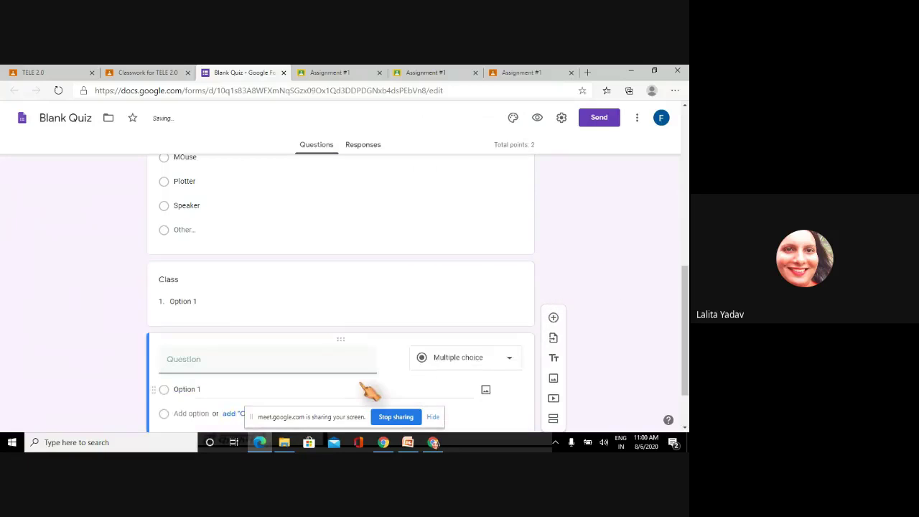
click(440, 360)
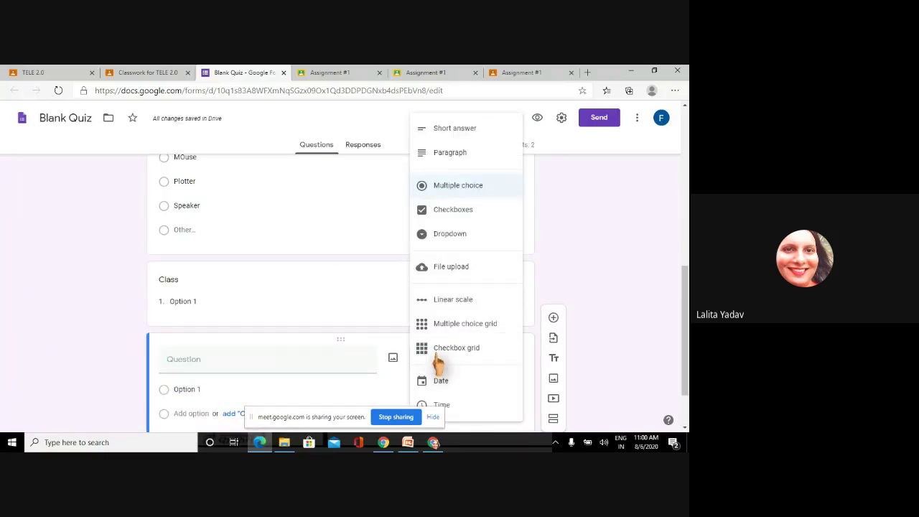
click(457, 302)
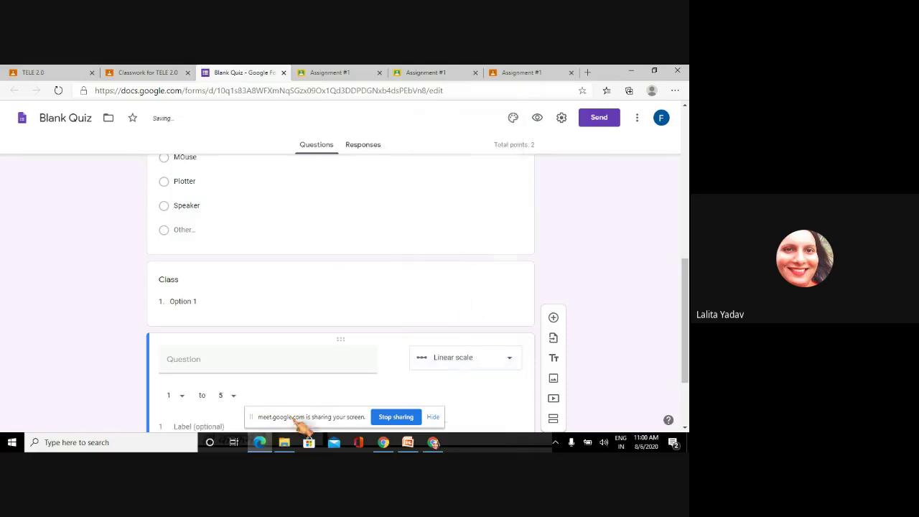
click(214, 359)
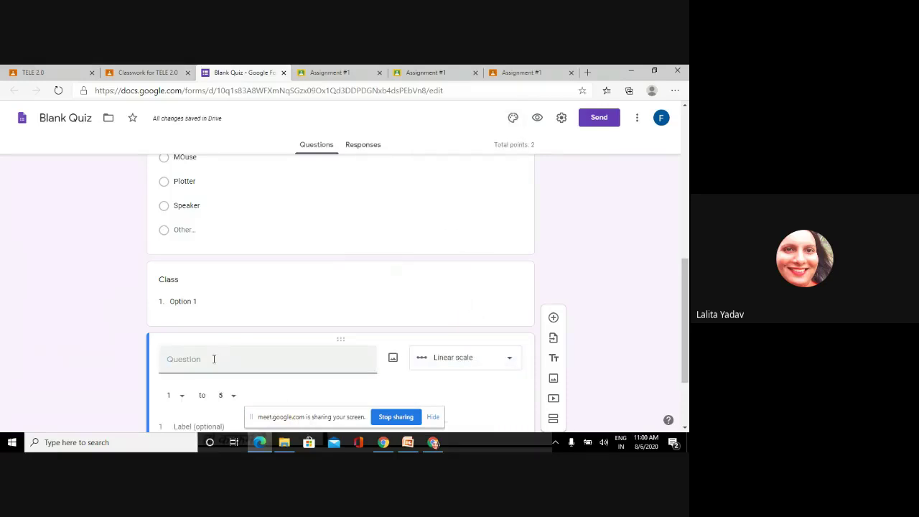
text(how wl)
text(l u ha)
key(BackSpace)
key(BackSpace)
text(fal)
key(BackSpace)
key(BackSpace)
key(BackSpace)
text(rate the materi)
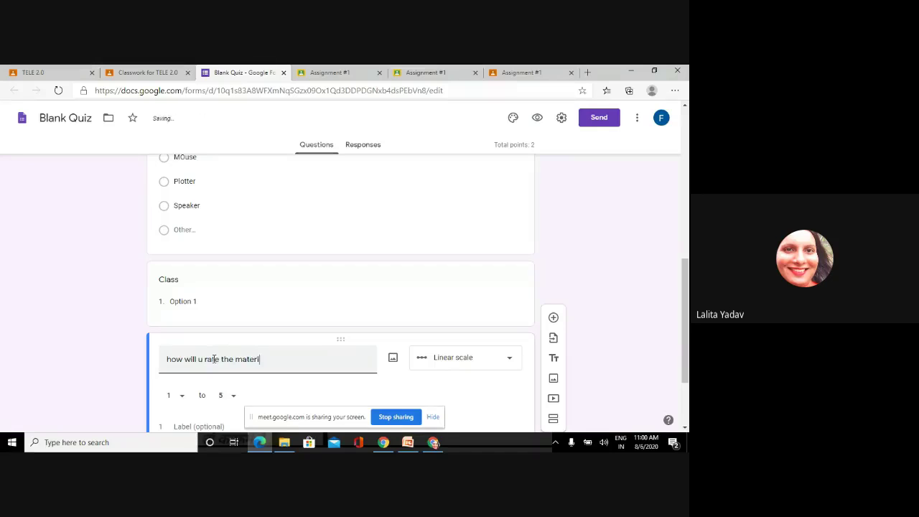
text(al posted )
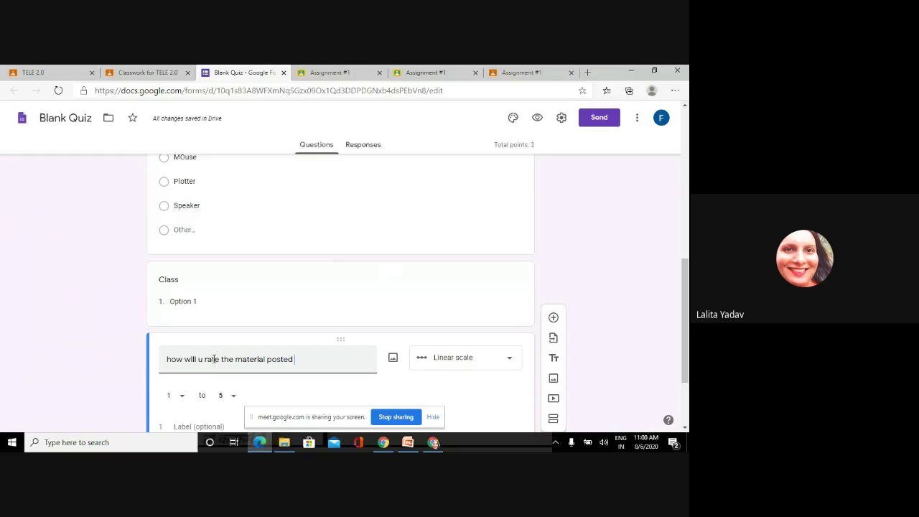
text(on google classroom?)
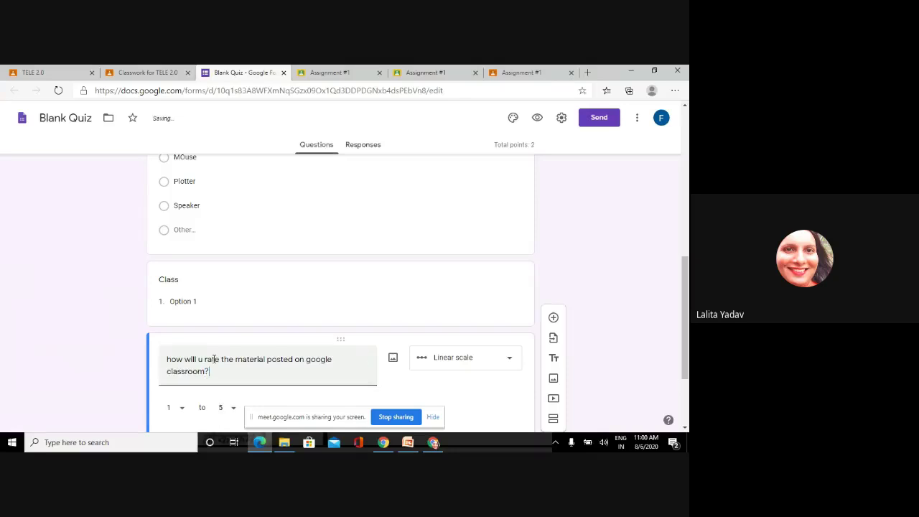
- Label the scale ends Poor and Excellent
scroll(513, 374, down, 2)
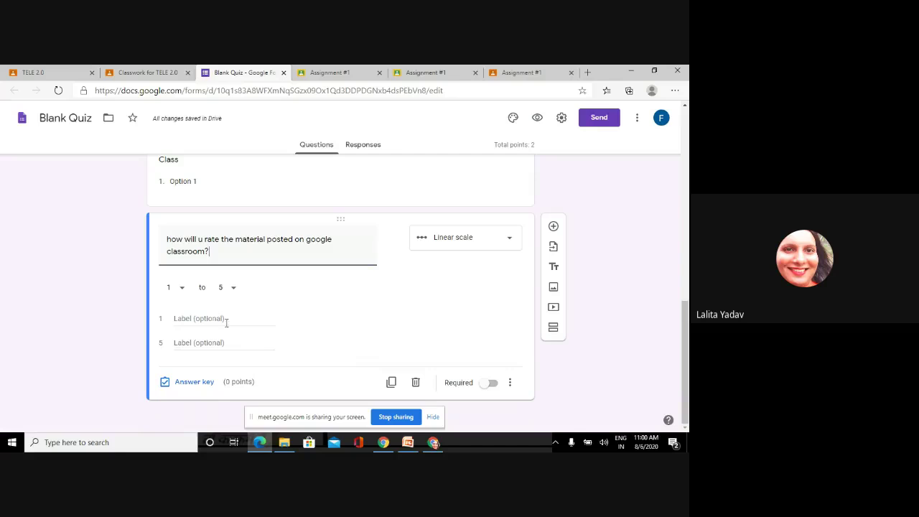
click(191, 321)
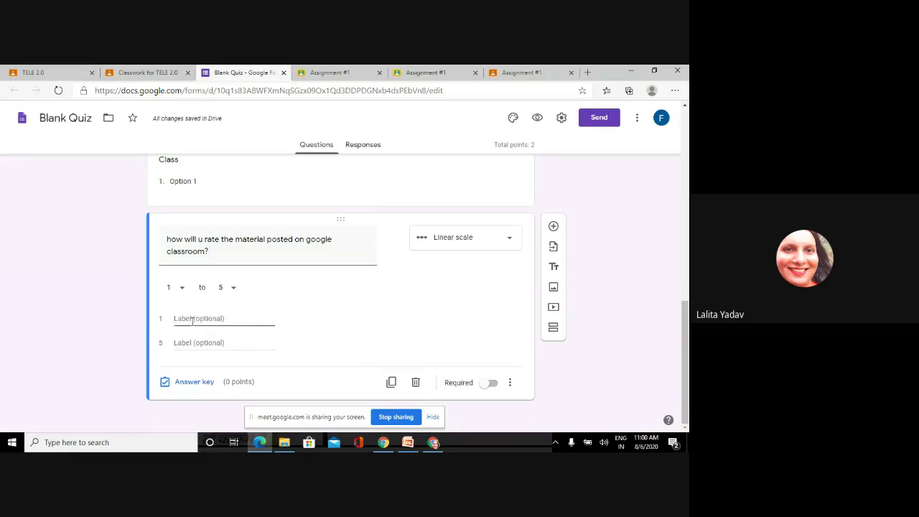
text(Poor)
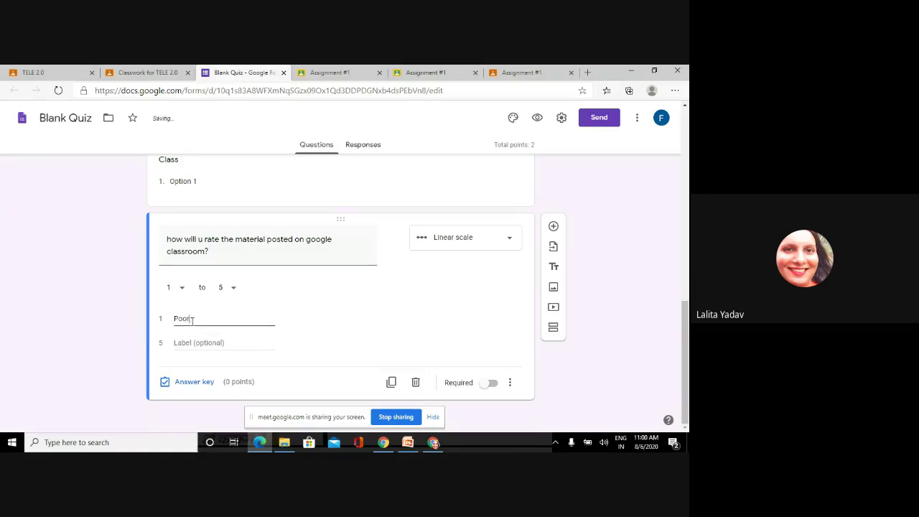
click(194, 340)
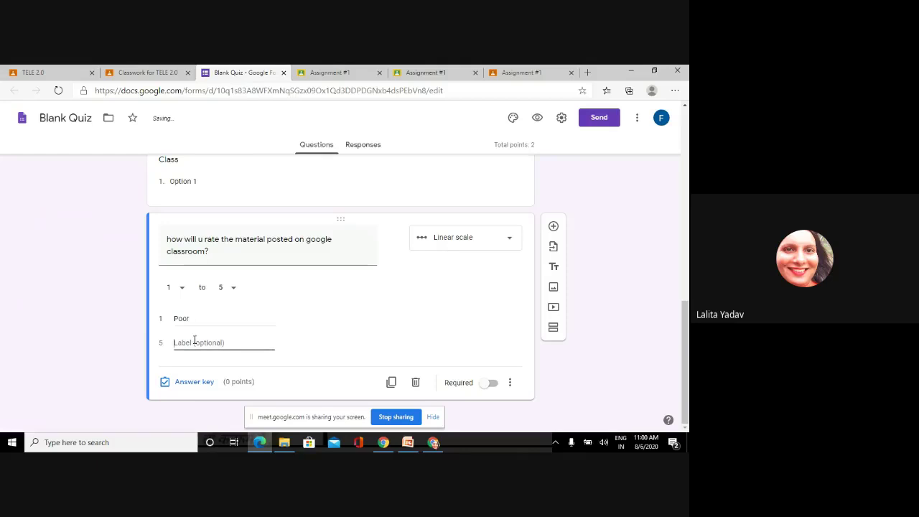
text(Excel)
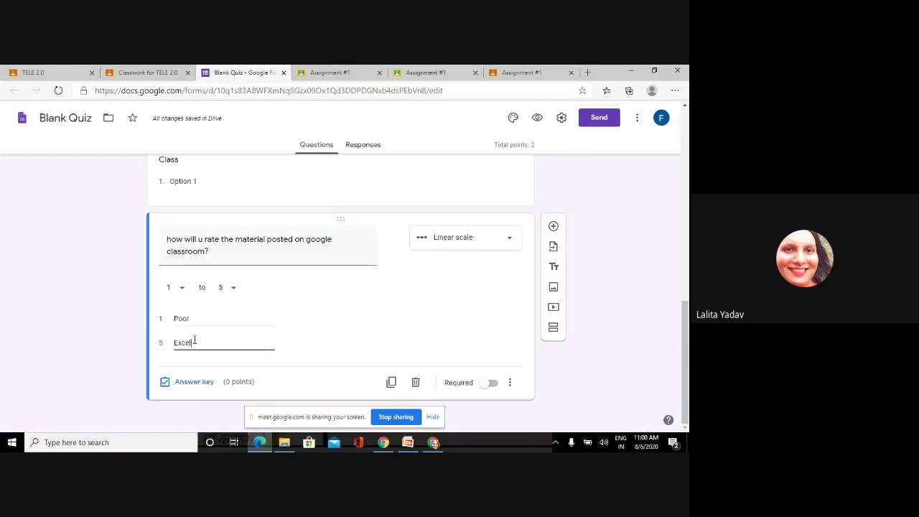
text(lent)
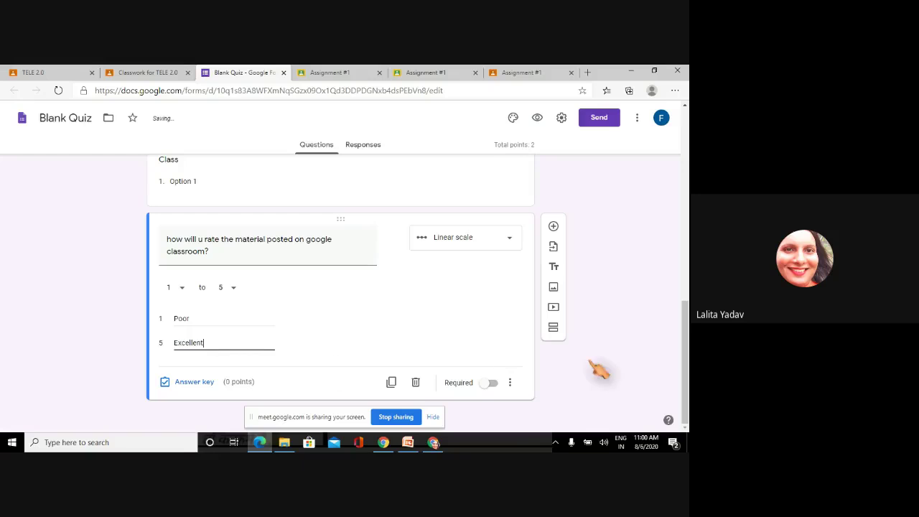
- Preview the TELE 2.0 QUIZ form, scroll through it, then close the preview tab
click(543, 121)
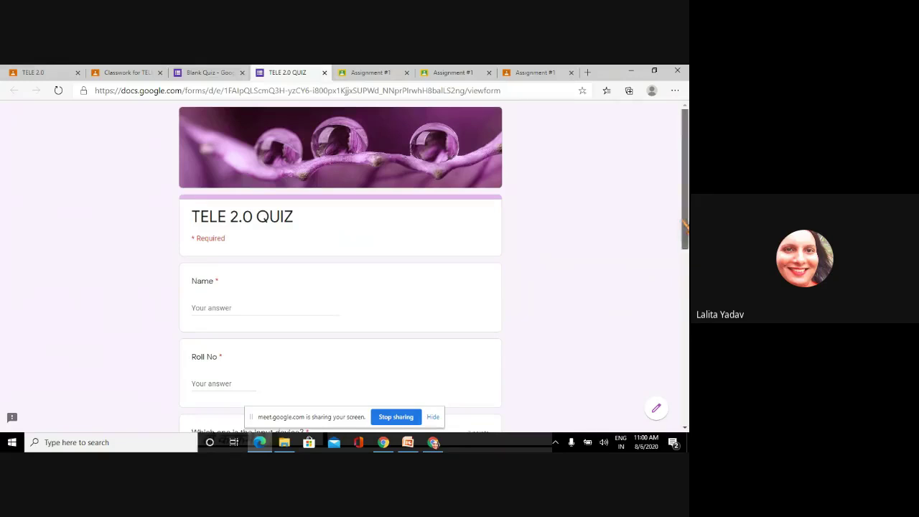
drag(686, 228, 686, 403)
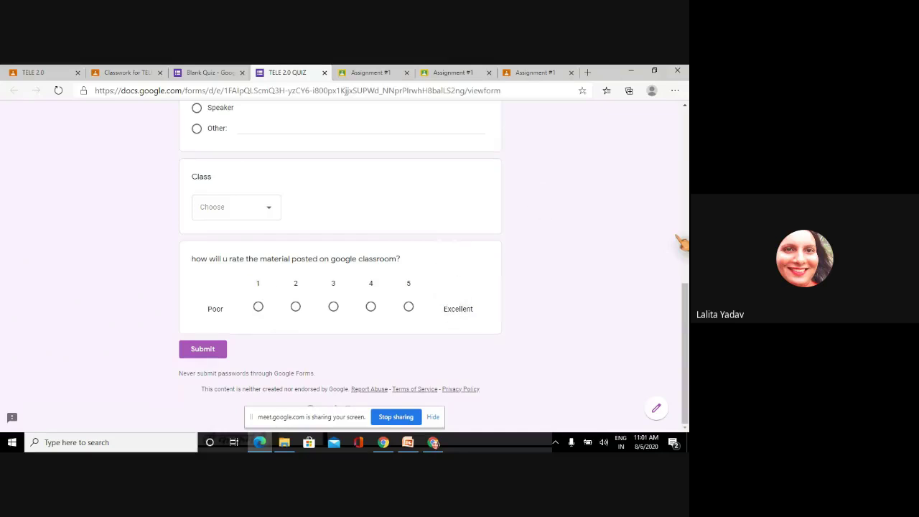
drag(686, 309, 686, 130)
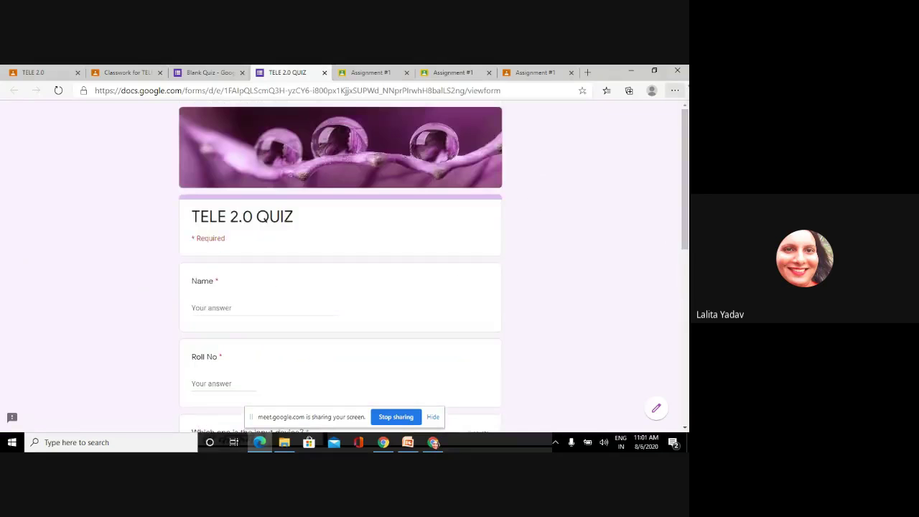
click(676, 90)
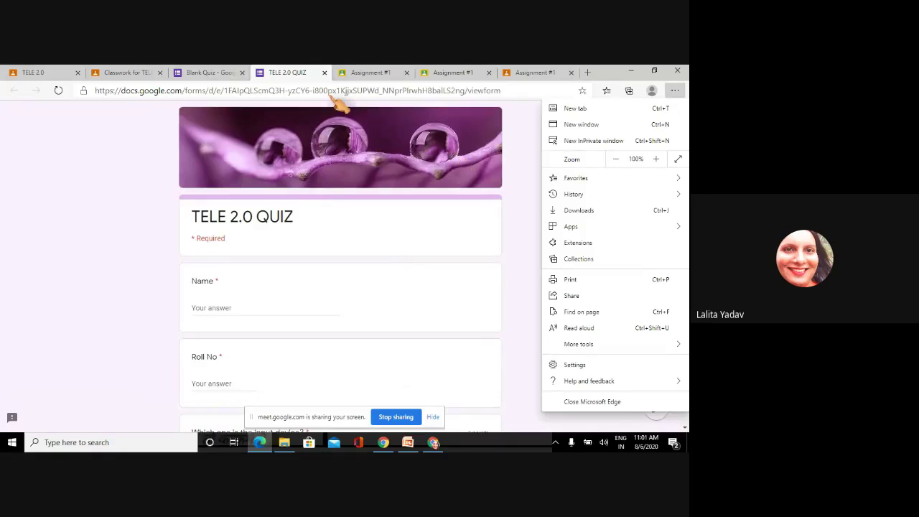
click(325, 72)
click(325, 72)
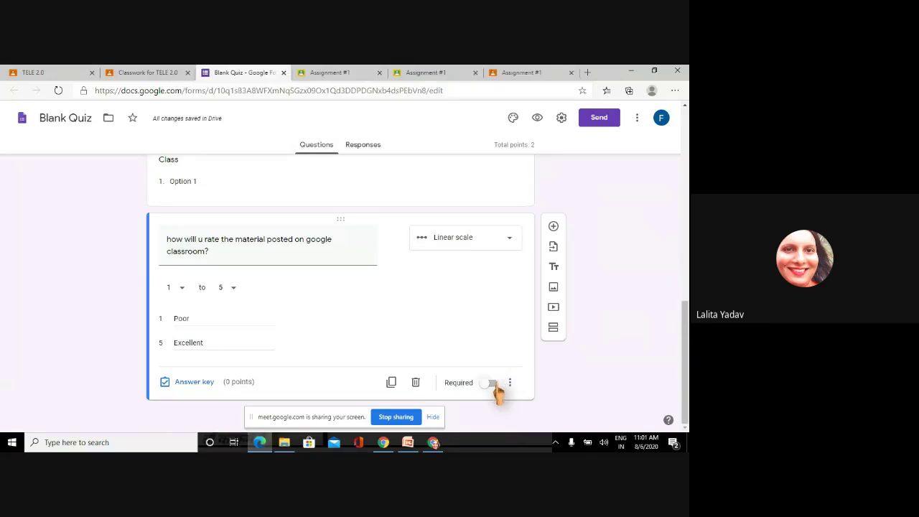
- Make the rating question required and drag the input-device question to the end
click(493, 383)
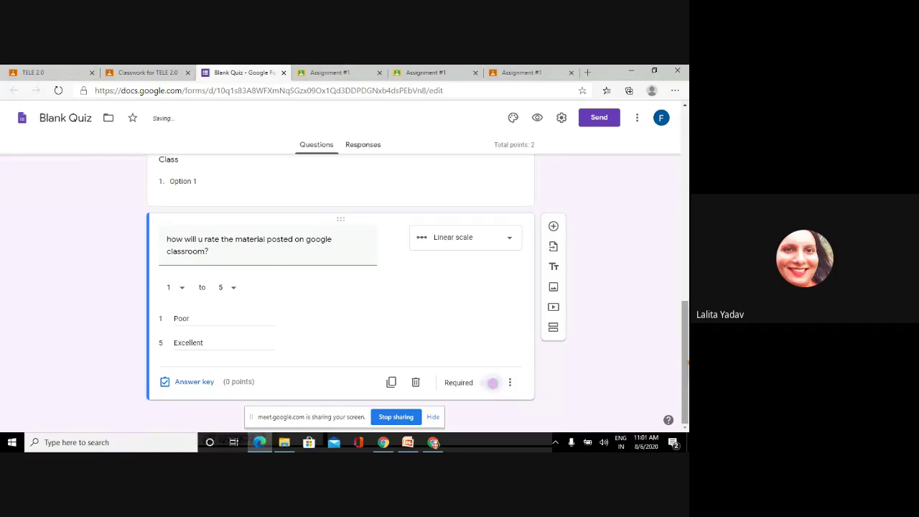
scroll(493, 383, up, 3)
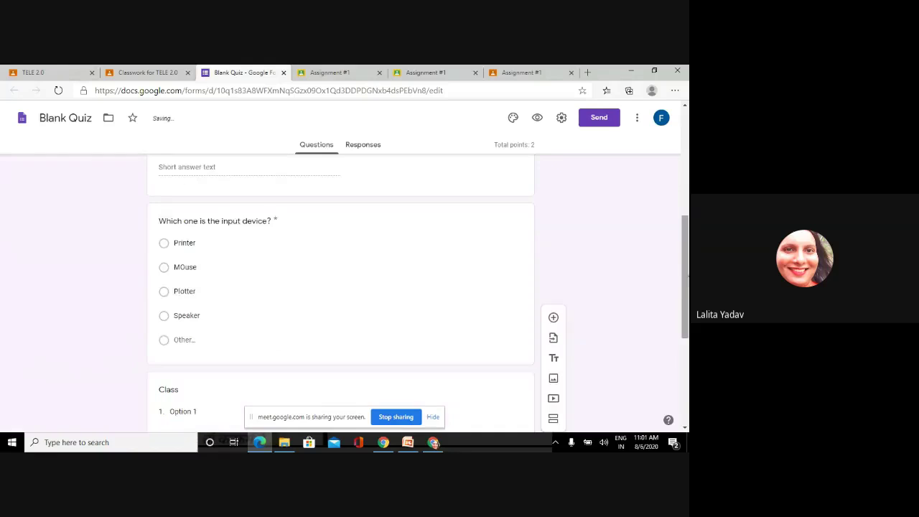
click(428, 272)
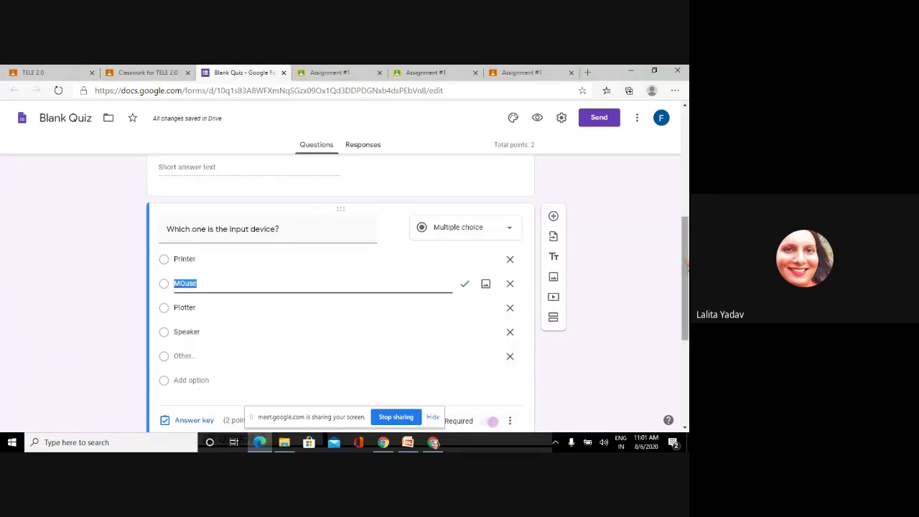
scroll(340, 287, down, 3)
scroll(341, 287, up, 5)
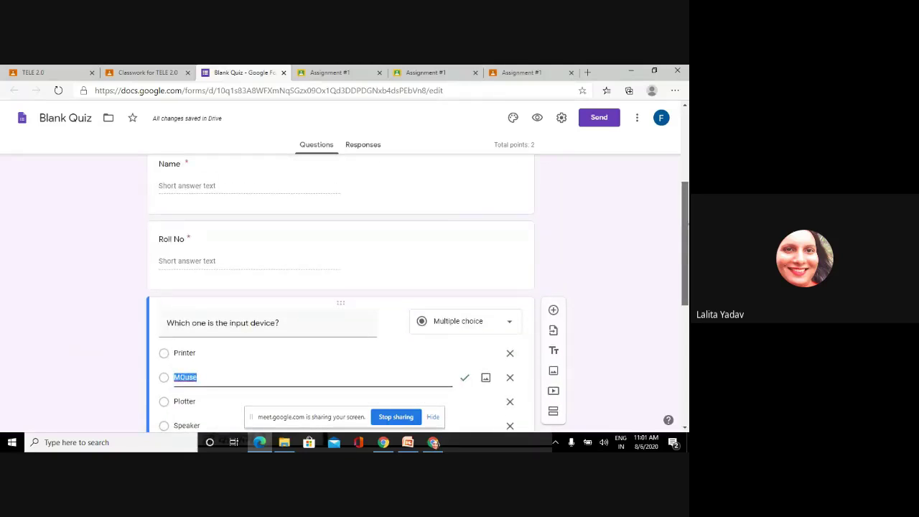
scroll(341, 288, up, 3)
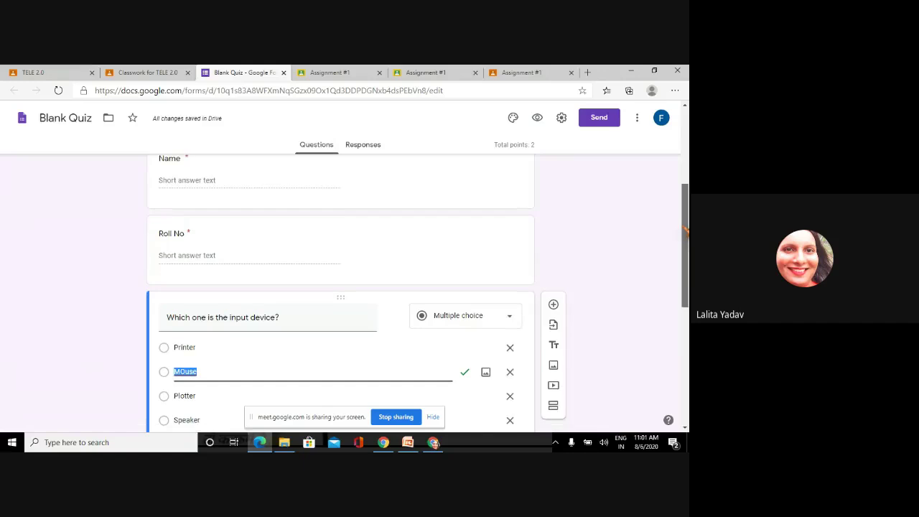
scroll(341, 287, down, 4)
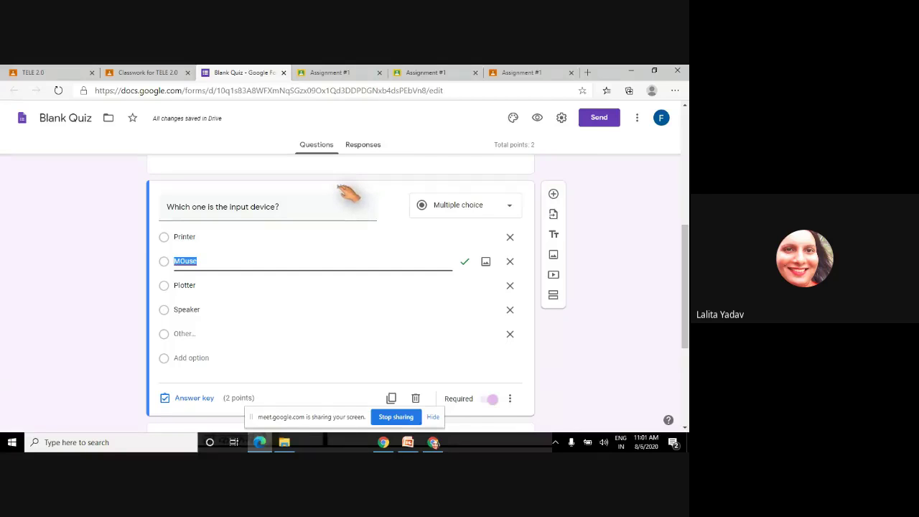
drag(347, 193, 342, 391)
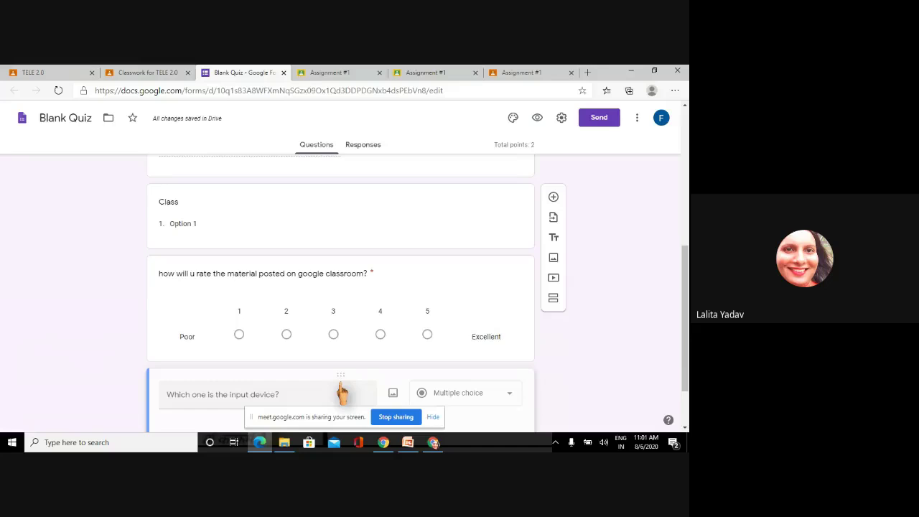
click(515, 422)
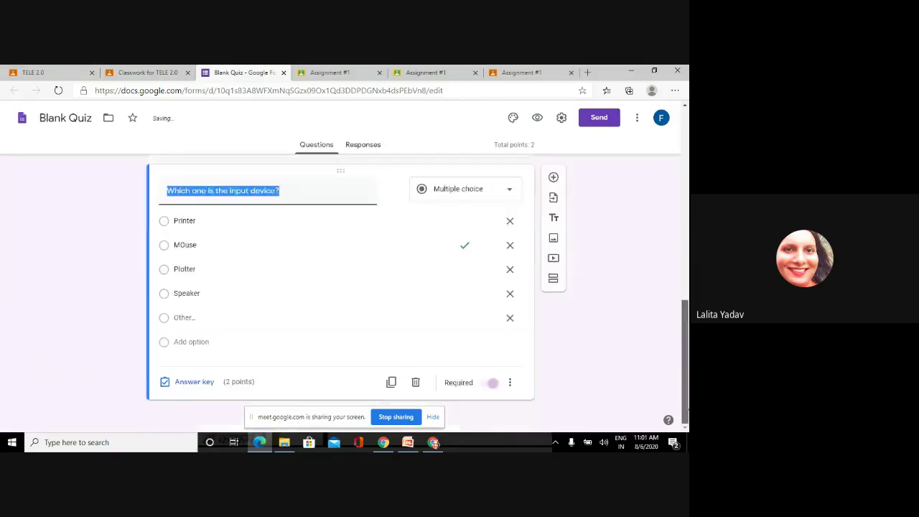
scroll(341, 293, up, 10)
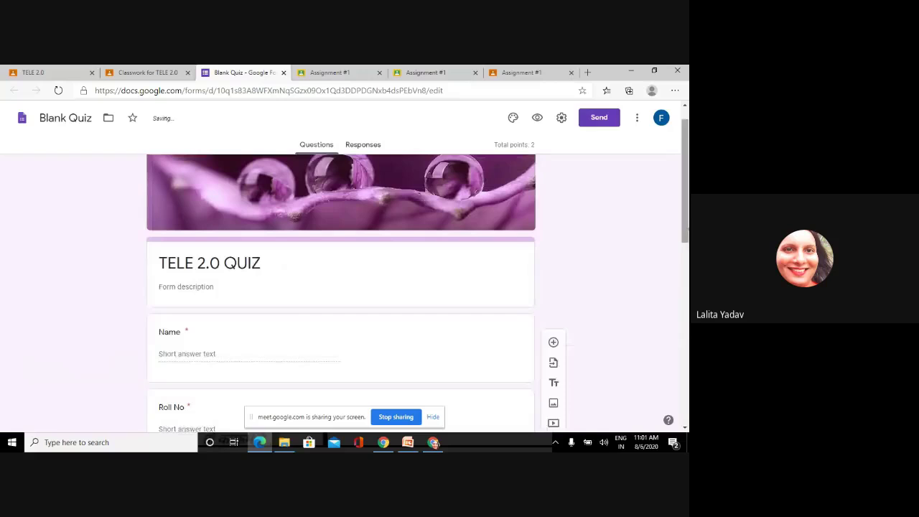
- Copy the quiz's shortened forms.gle link from Send and return to the assignment draft
click(599, 119)
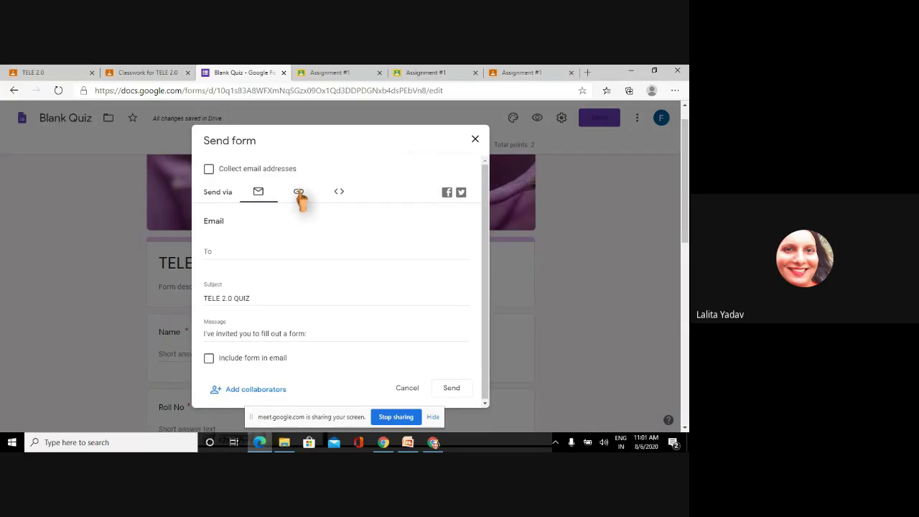
click(299, 194)
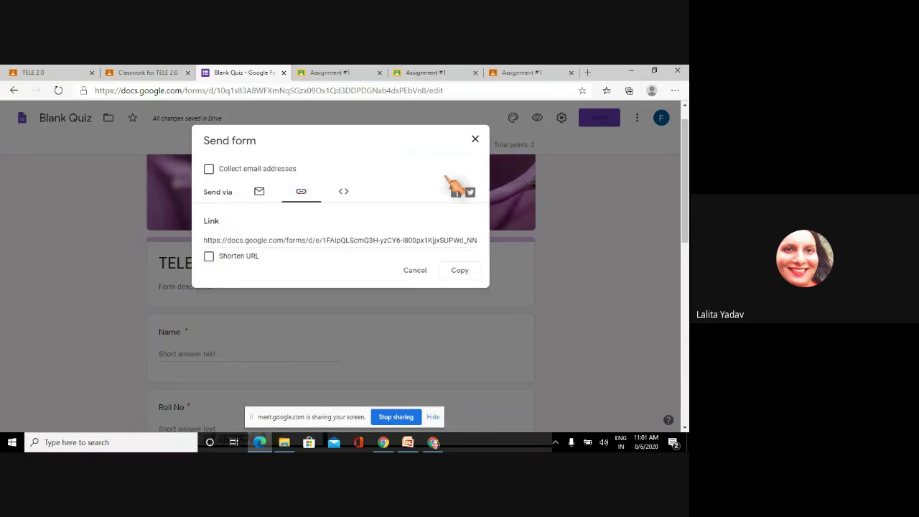
click(475, 139)
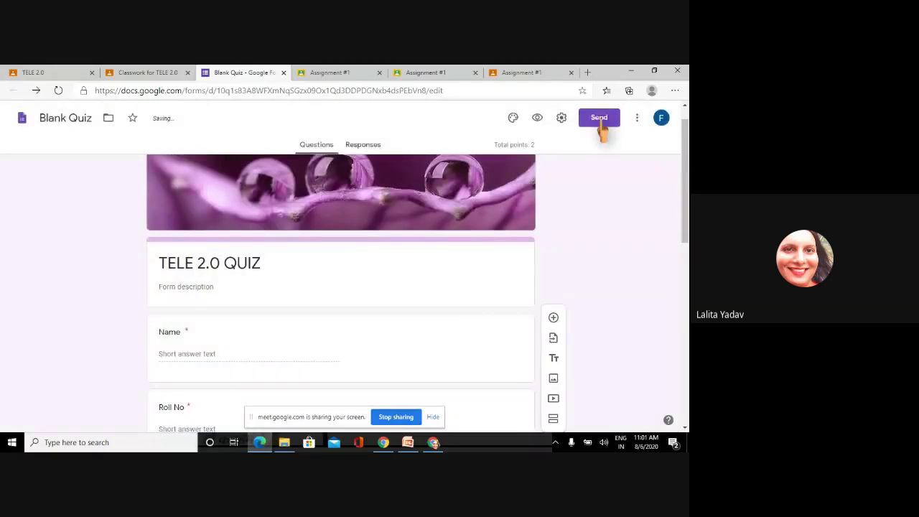
click(599, 121)
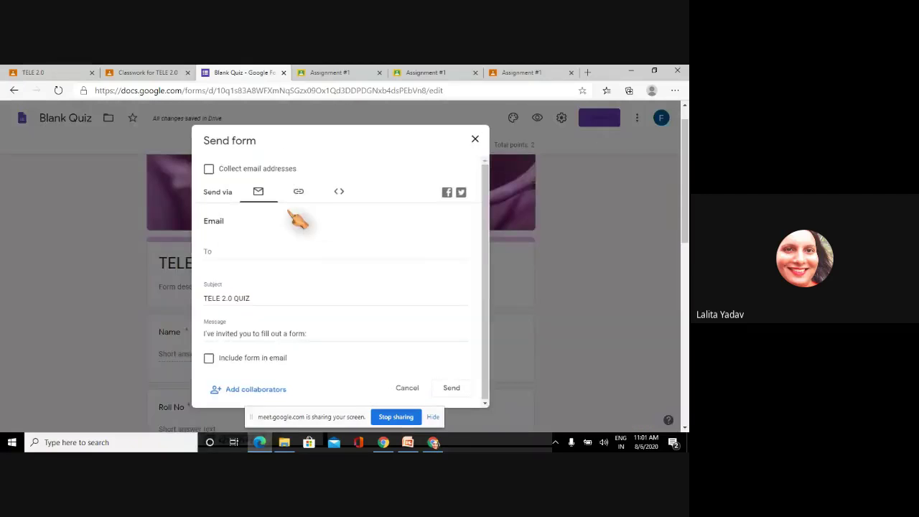
click(300, 193)
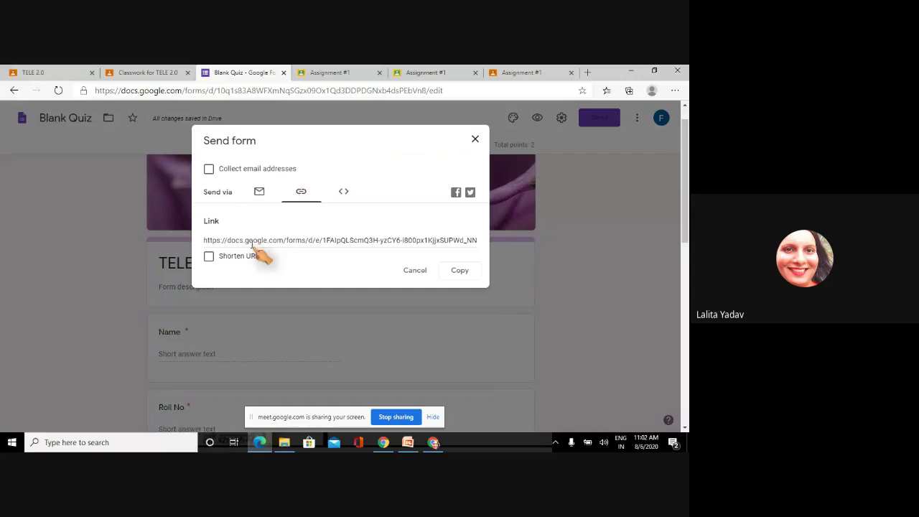
click(210, 257)
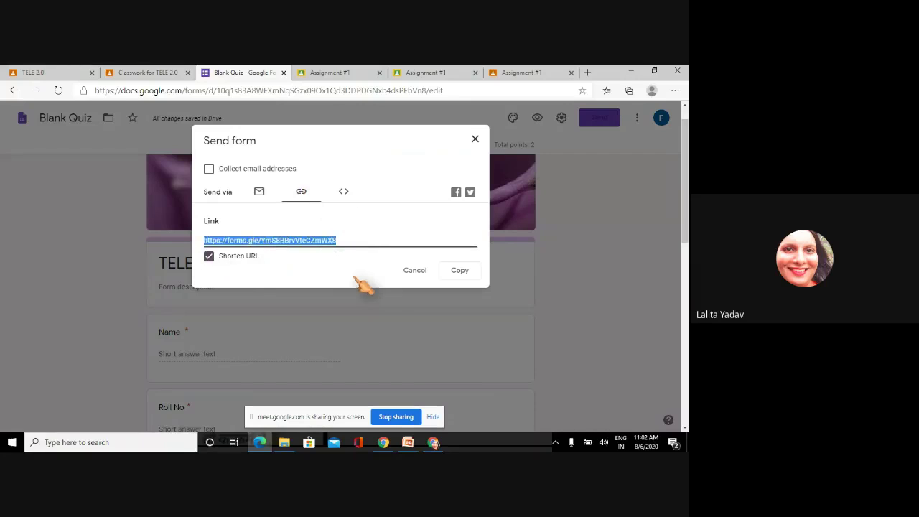
click(455, 275)
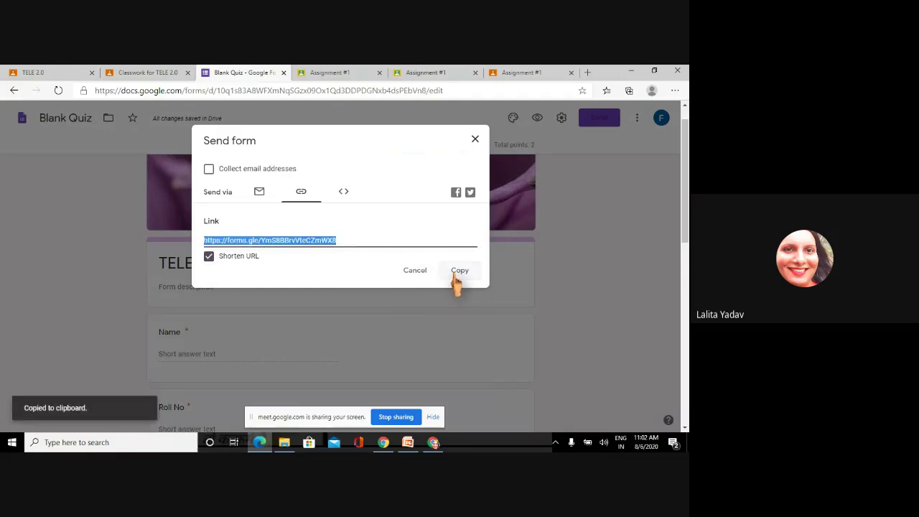
click(457, 280)
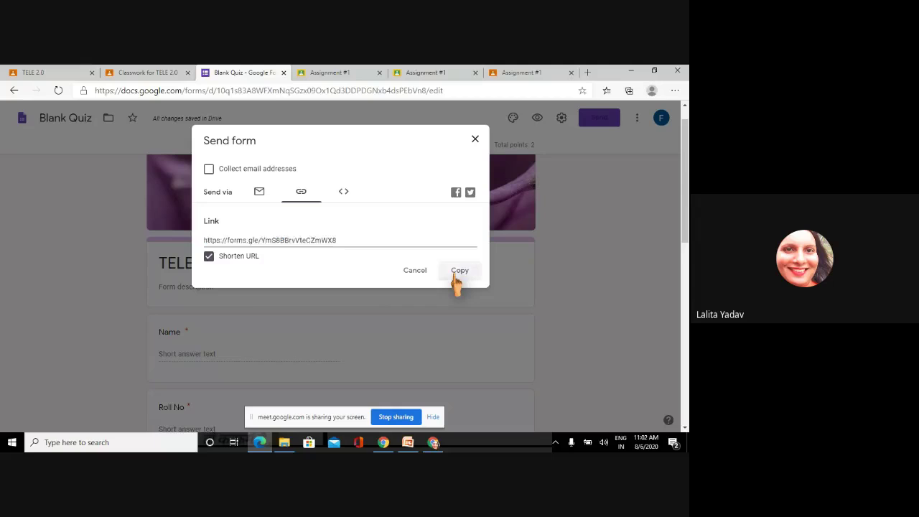
click(475, 139)
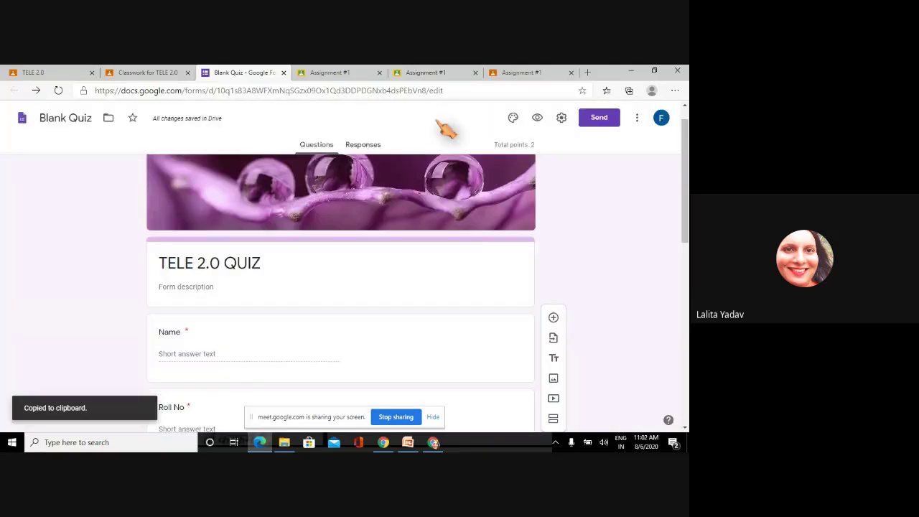
click(178, 74)
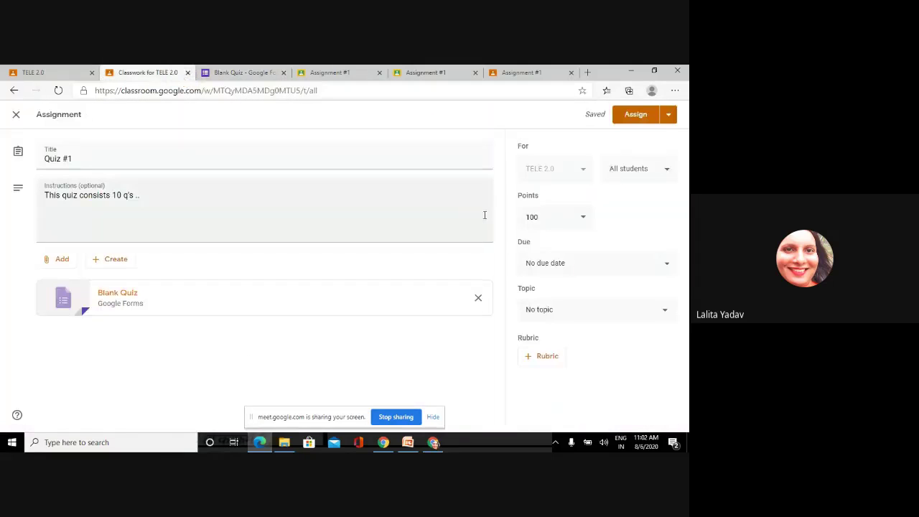
- Assign Quiz #1 to the TELE 2.0 class and go to the class stream
click(638, 117)
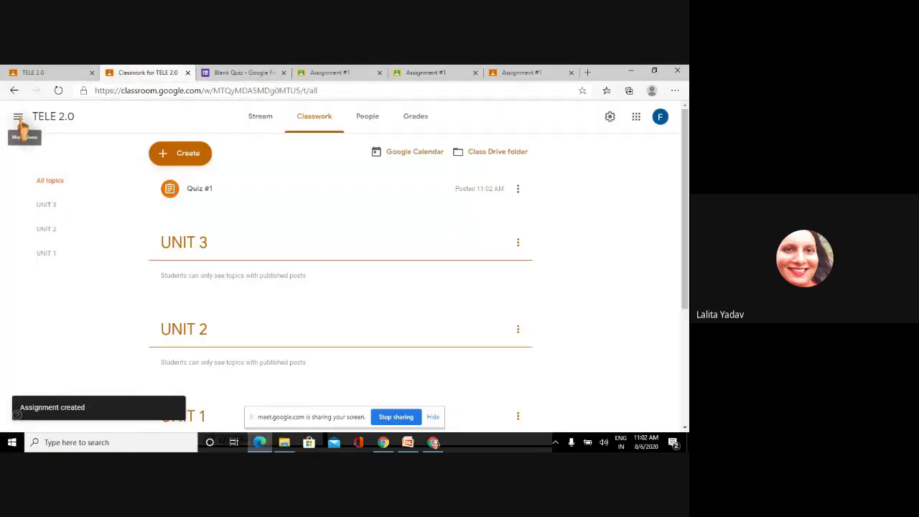
click(18, 117)
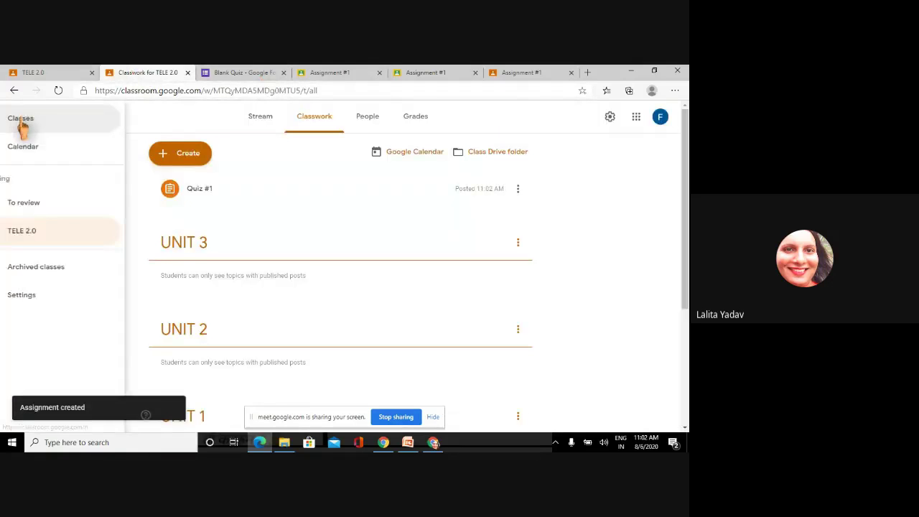
click(262, 122)
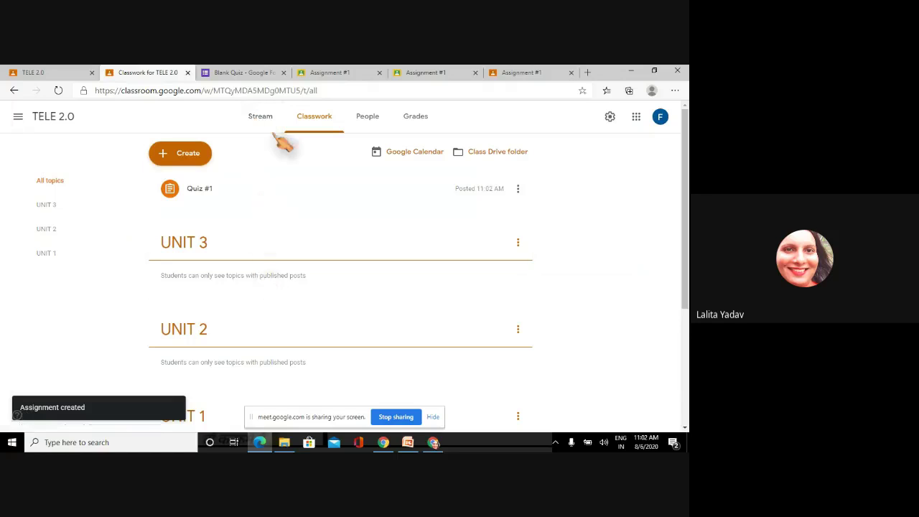
click(261, 120)
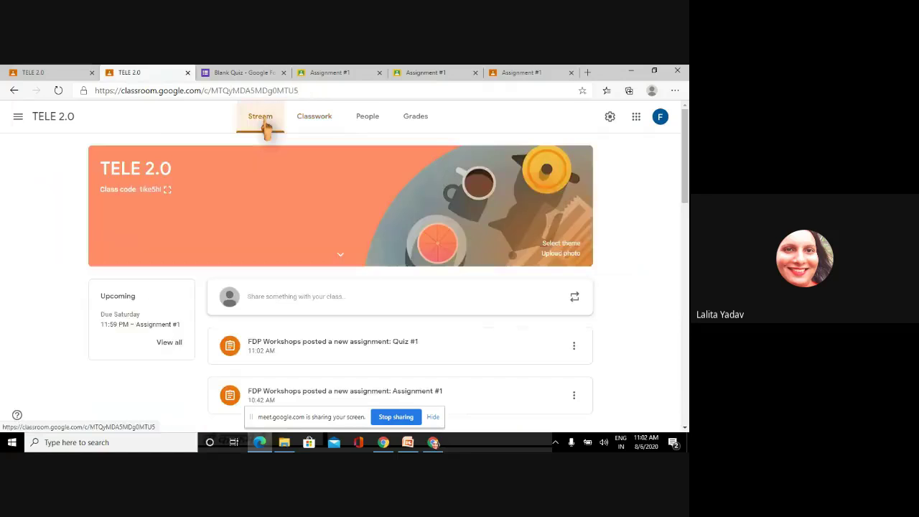
- Post the announcement 'here is a quiz for u' with the pasted forms.gle quiz link
click(284, 302)
text(here is a quiz for u)
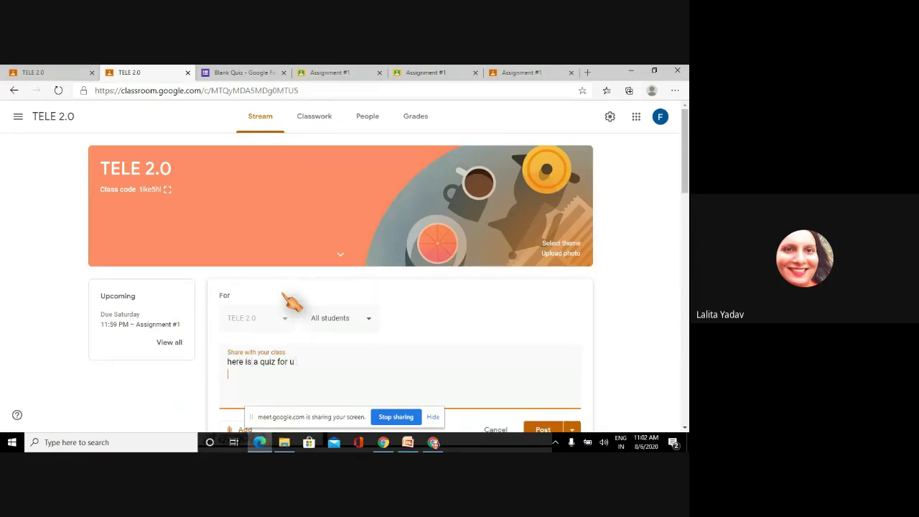
key(ctrl+v)
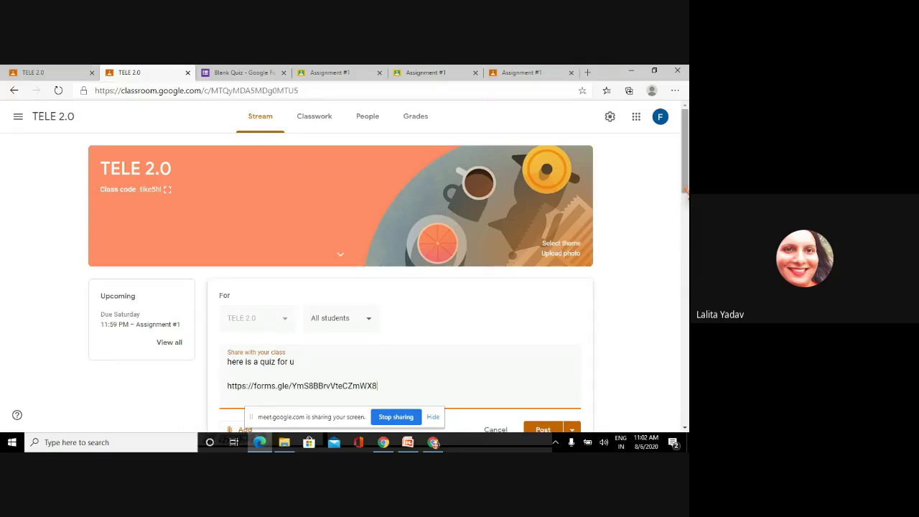
scroll(686, 203, down, 3)
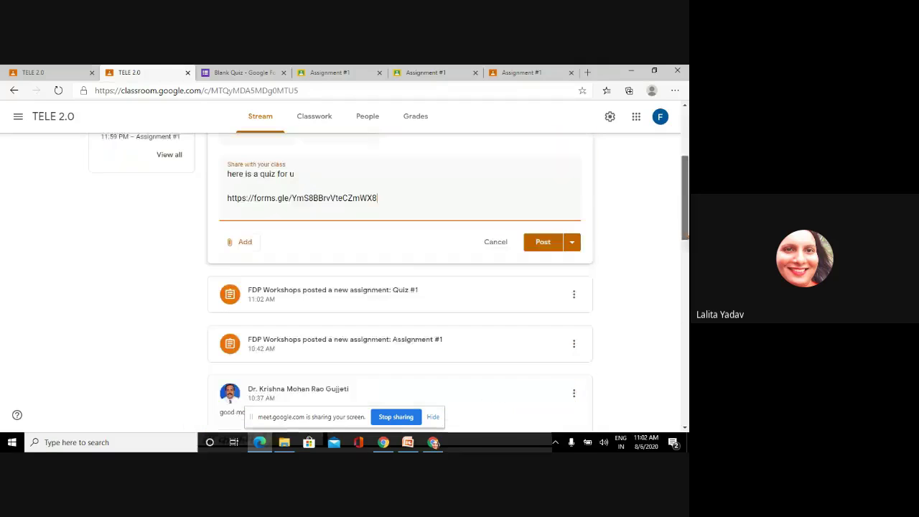
click(542, 234)
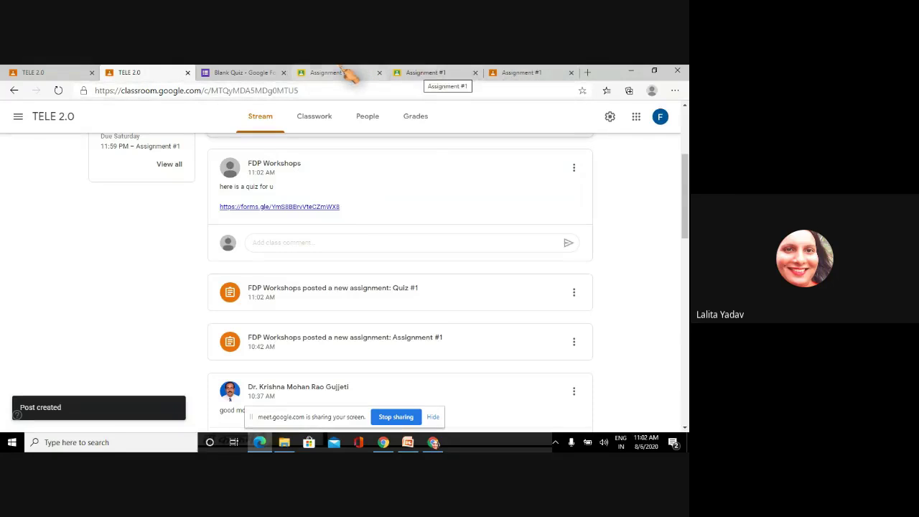
- Close the three Assignment #1 review tabs and the TELE 2.0 QUIZ form tab
click(428, 79)
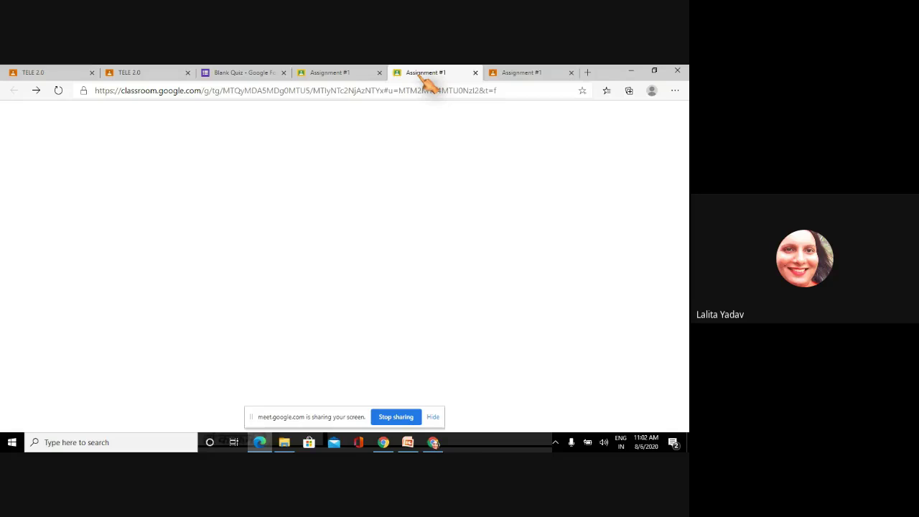
click(337, 77)
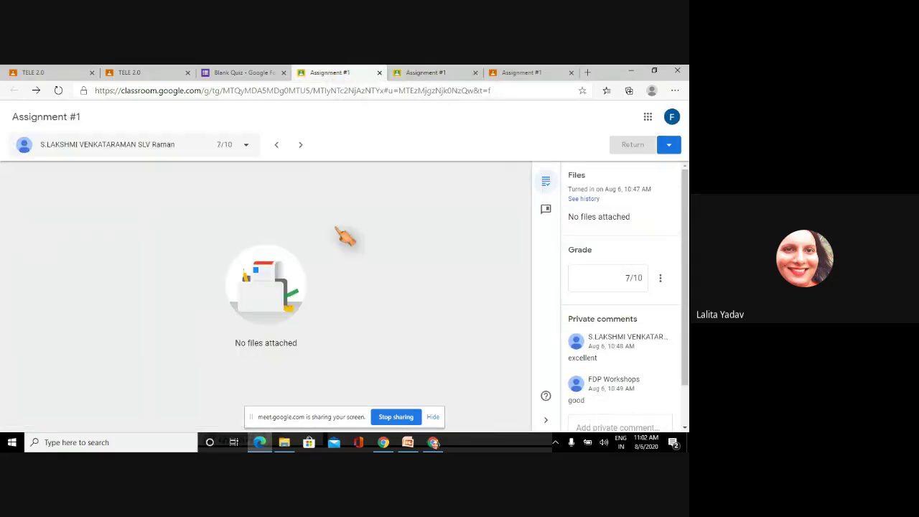
click(379, 73)
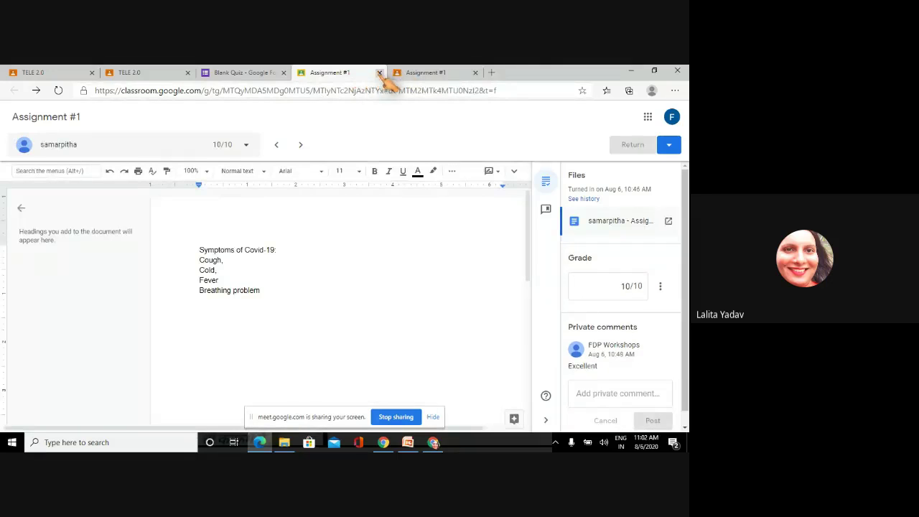
click(380, 74)
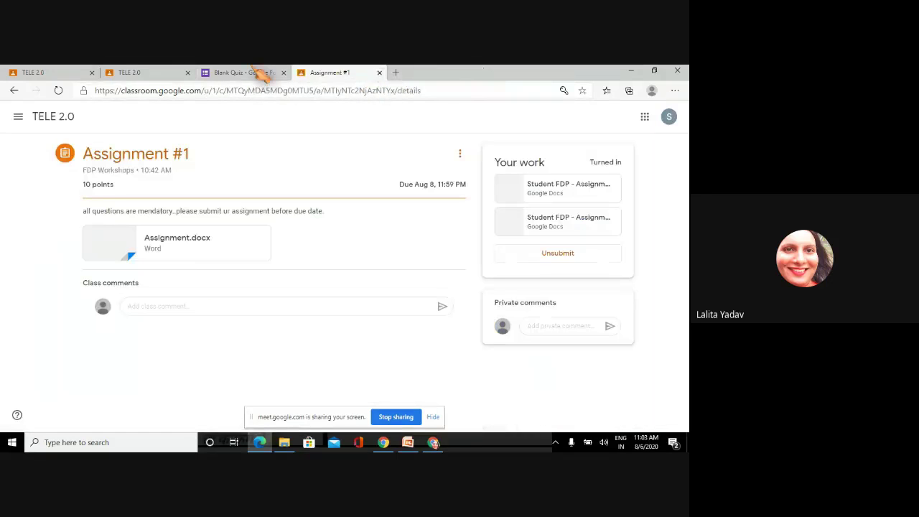
click(379, 73)
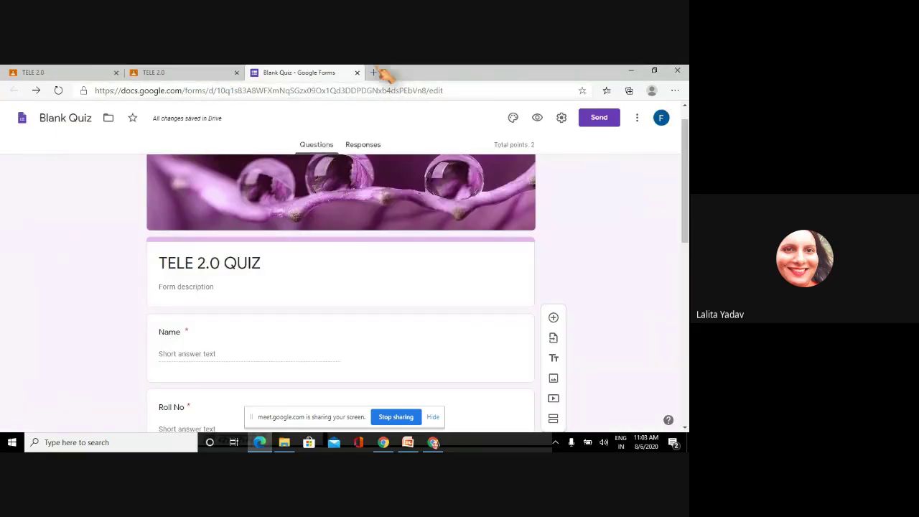
click(357, 72)
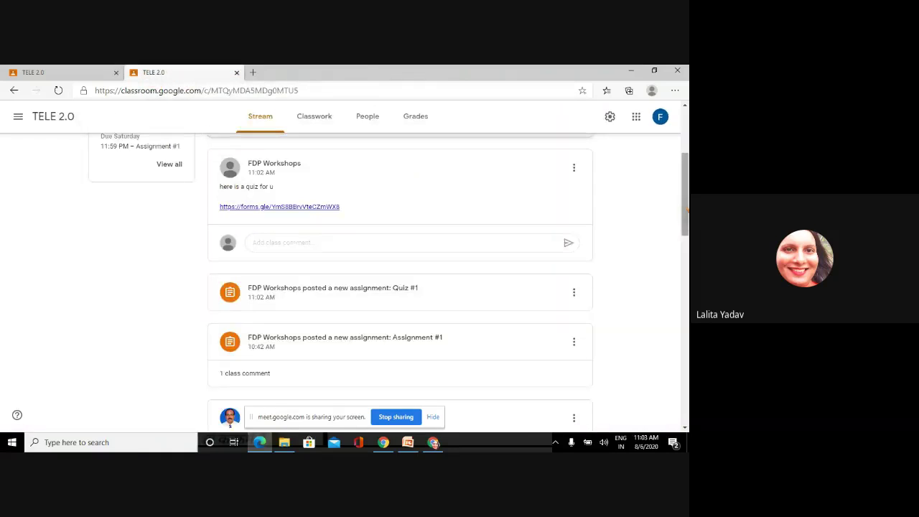
drag(686, 208, 686, 200)
scroll(607, 289, down, 4)
scroll(530, 328, up, 4)
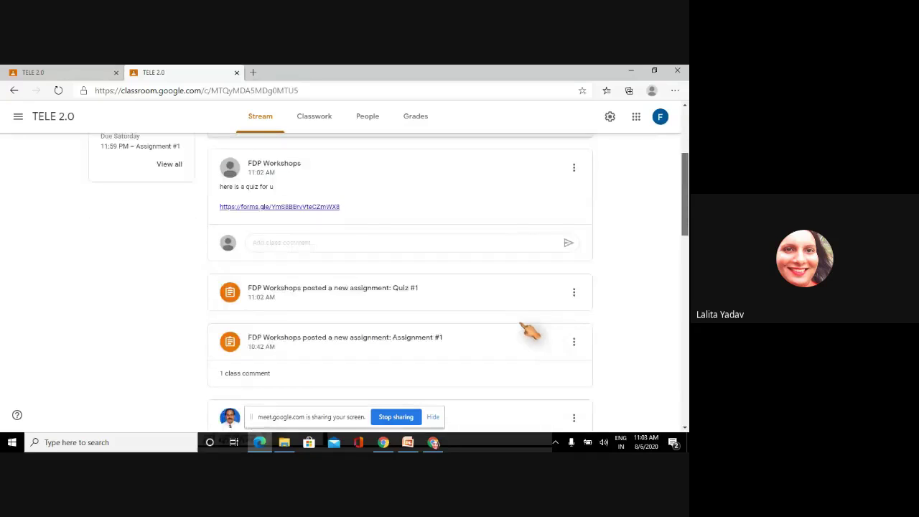
scroll(667, 254, down, 2)
scroll(671, 256, up, 1)
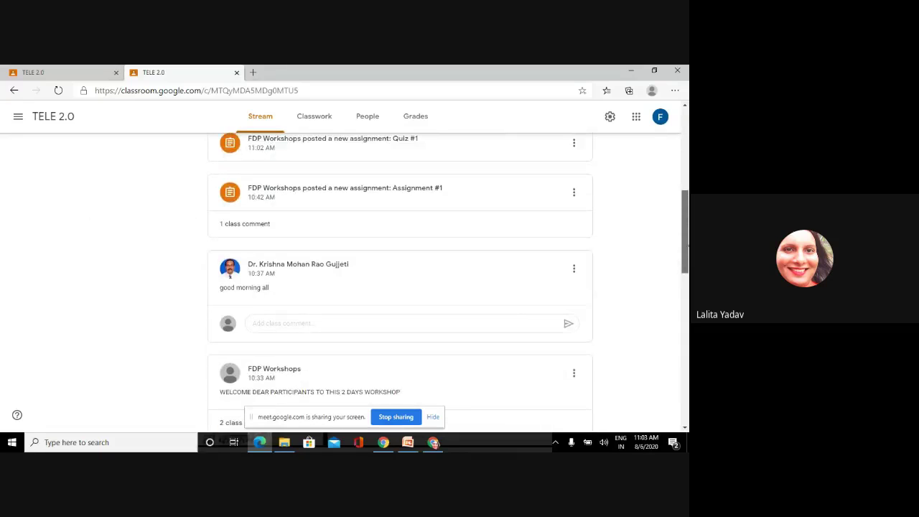
scroll(503, 308, up, 3)
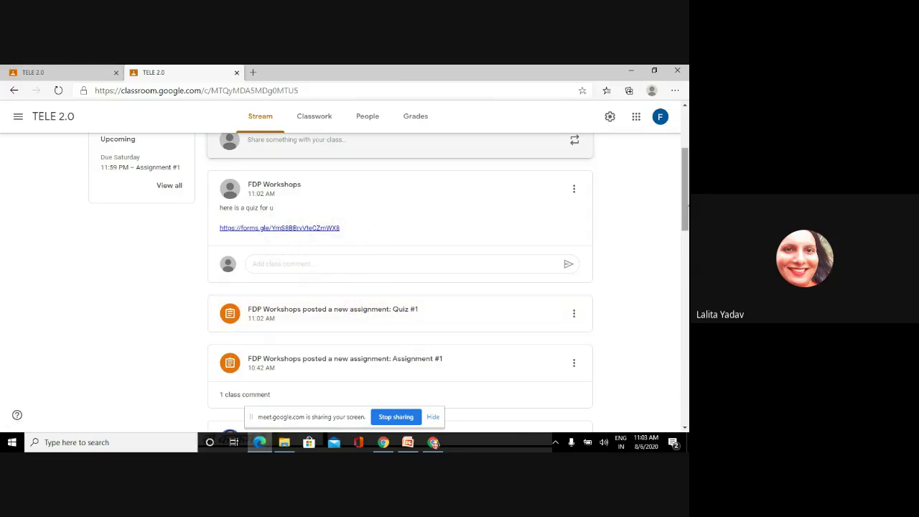
scroll(686, 208, up, 1)
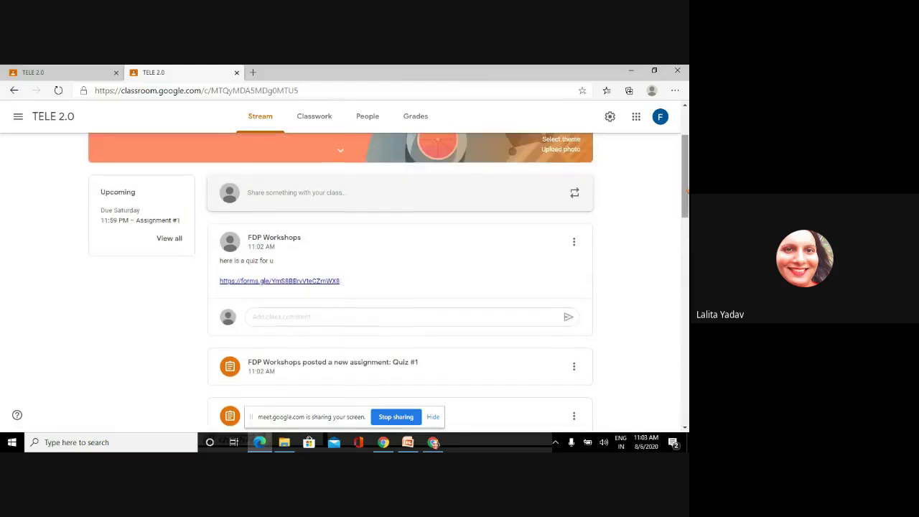
scroll(684, 205, down, 1)
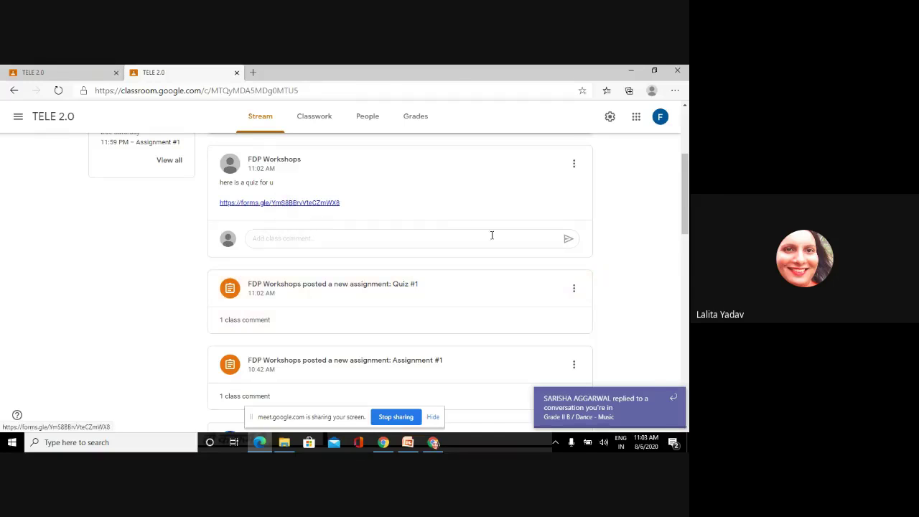
drag(688, 215, 687, 170)
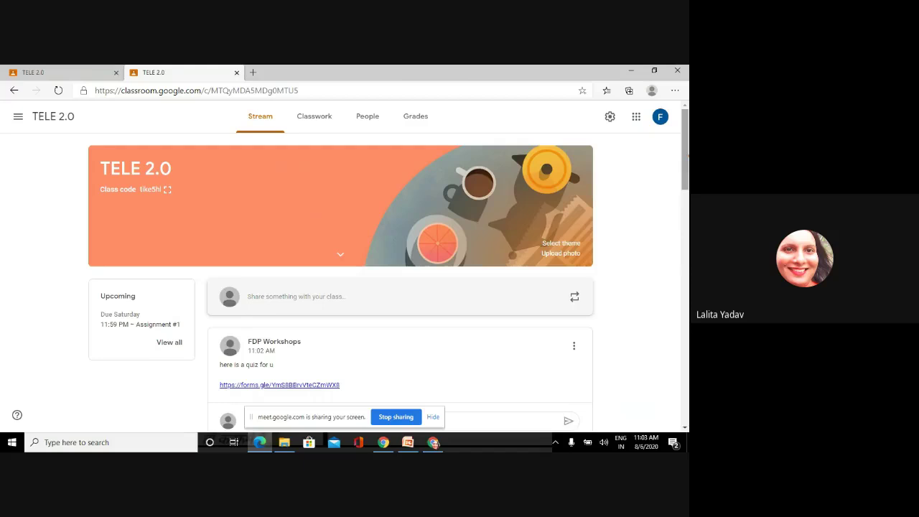
- Open the TELE 2.0 Grades page and compare it with the stream tab, ending on the gradebook
click(374, 122)
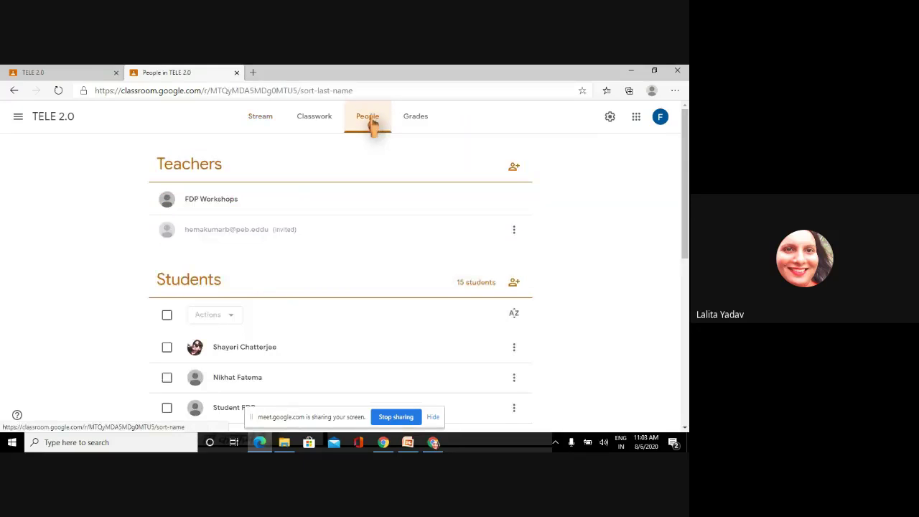
click(412, 120)
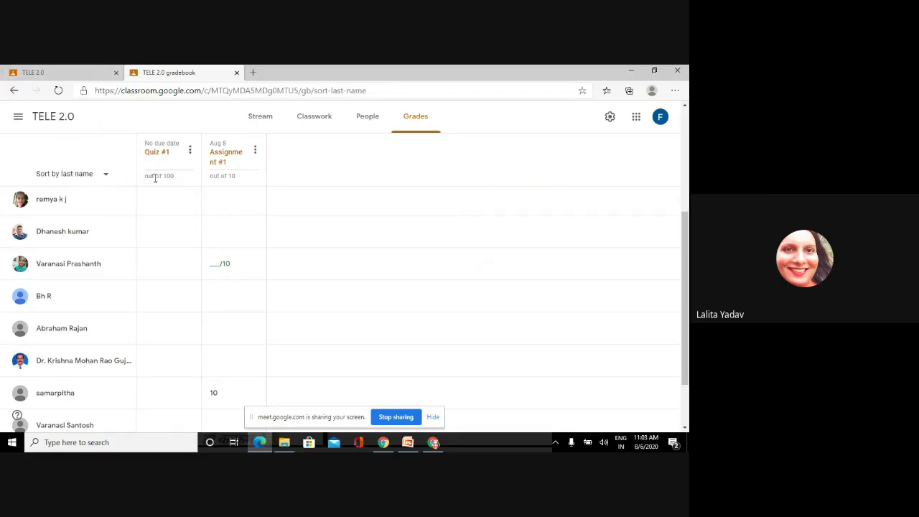
click(75, 74)
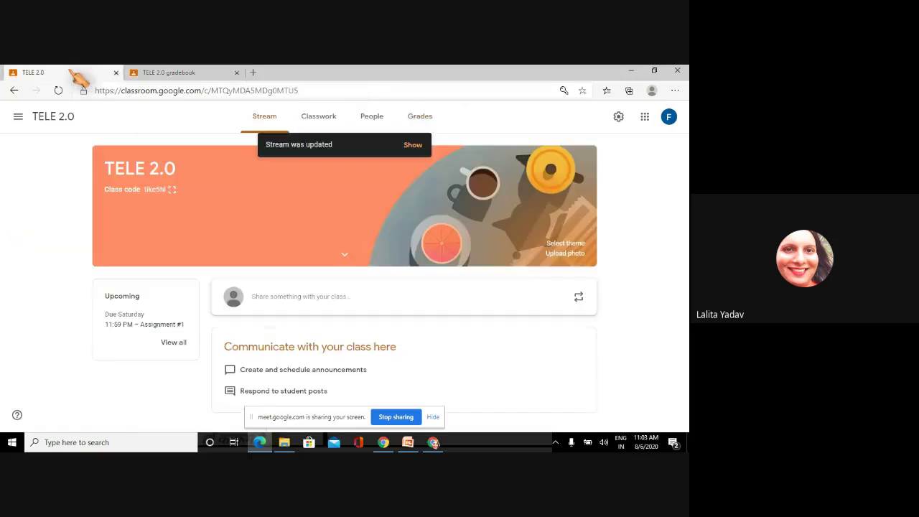
click(208, 74)
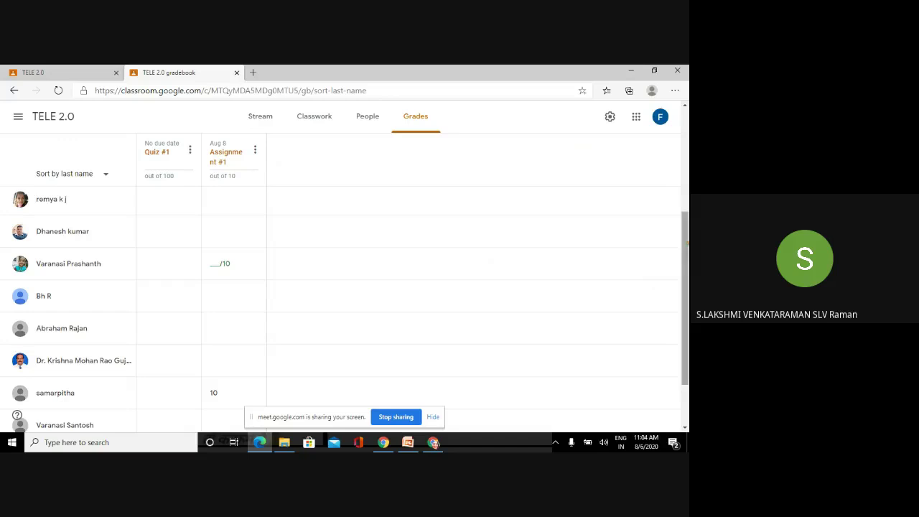
scroll(686, 248, down, 2)
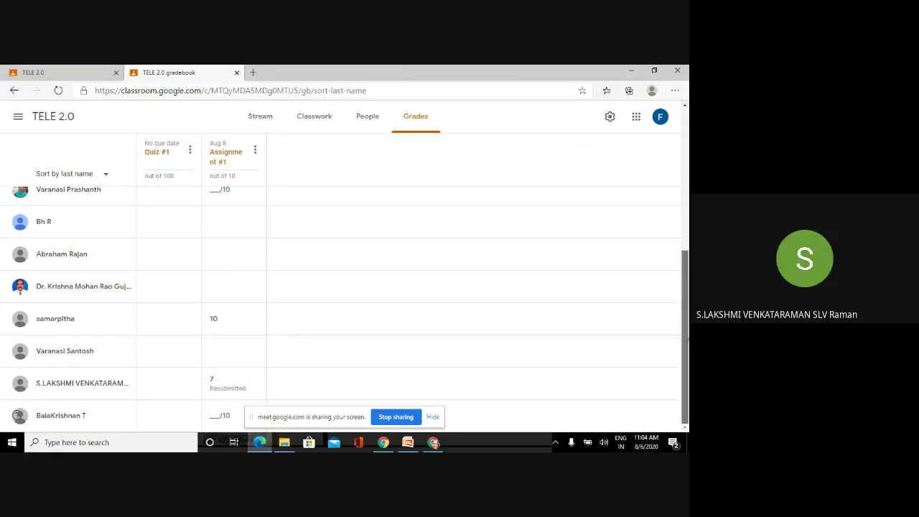
scroll(687, 273, up, 3)
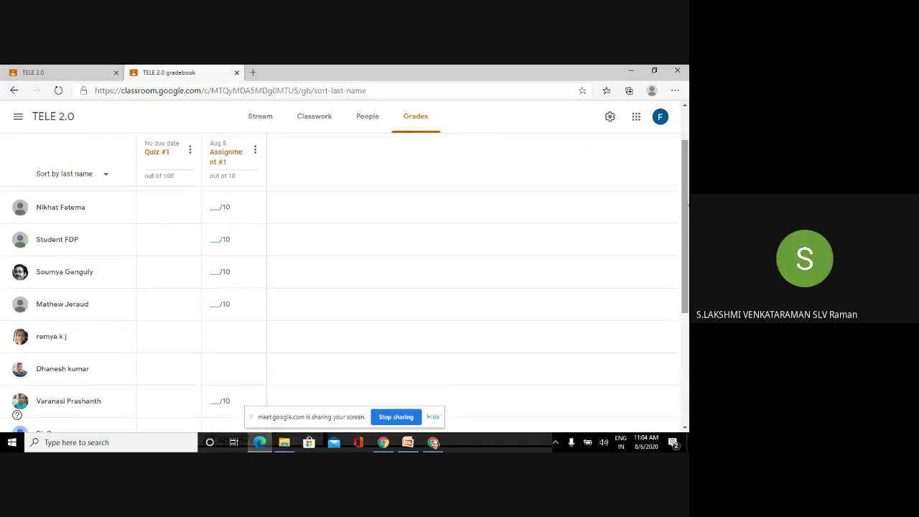
click(59, 75)
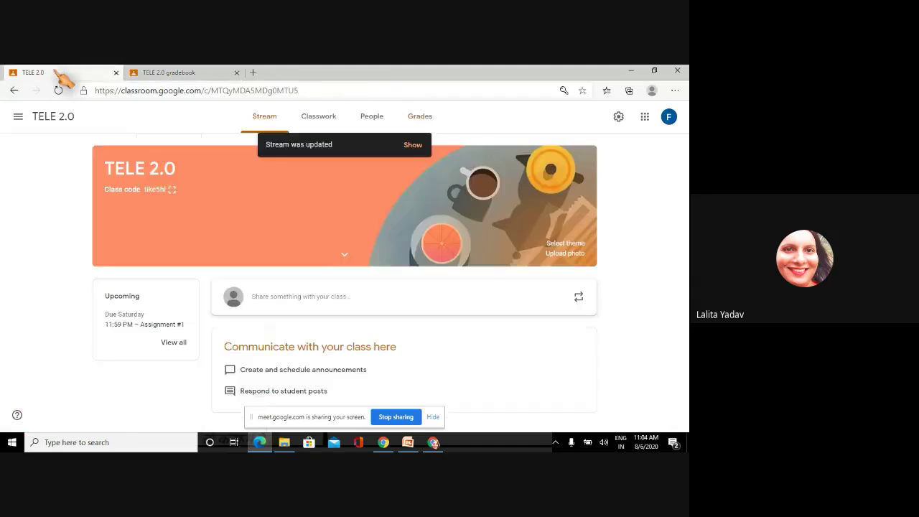
click(199, 75)
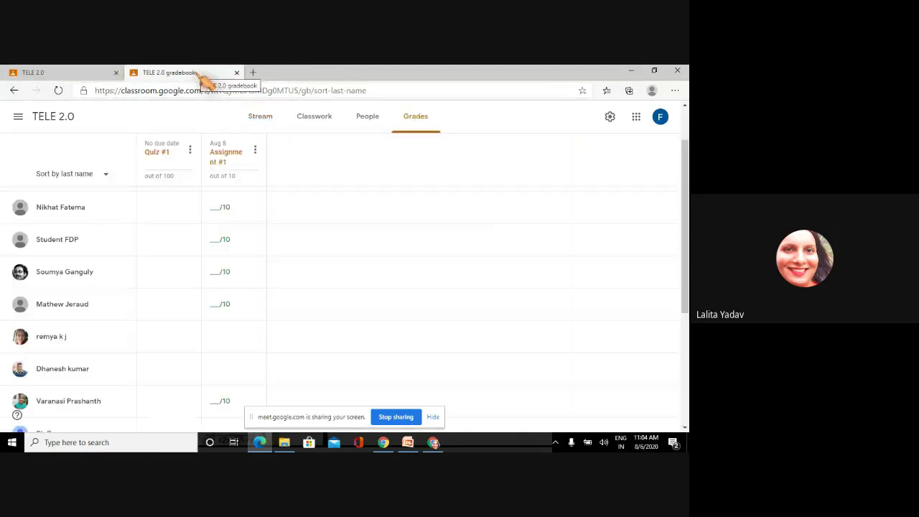
click(67, 74)
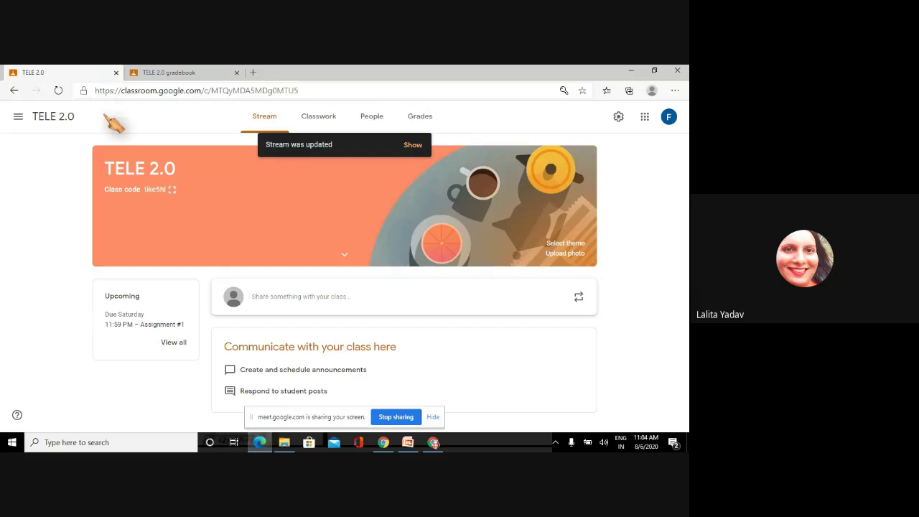
click(165, 74)
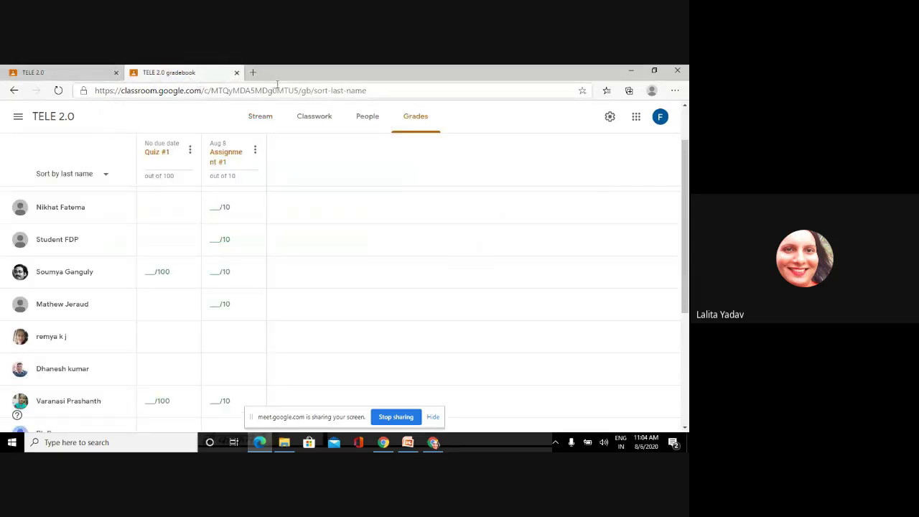
- Switch to the Student FDP Google account and sign in
click(661, 119)
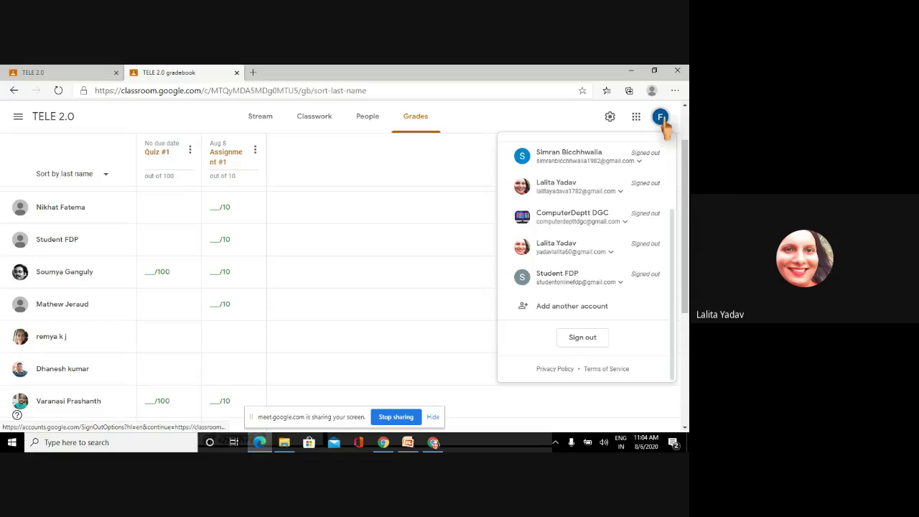
click(575, 286)
click(557, 304)
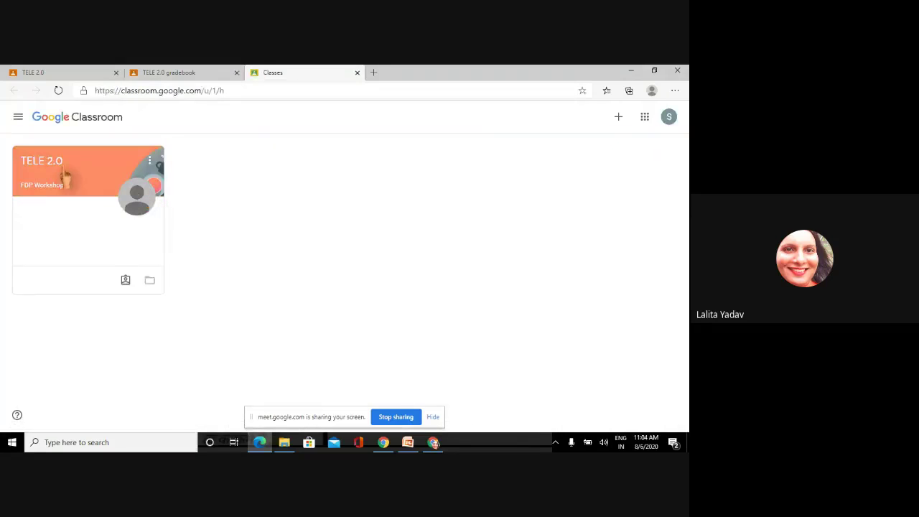
- Open the TELE 2.0 class as the student and view the quiz-link announcement in its stream
click(62, 172)
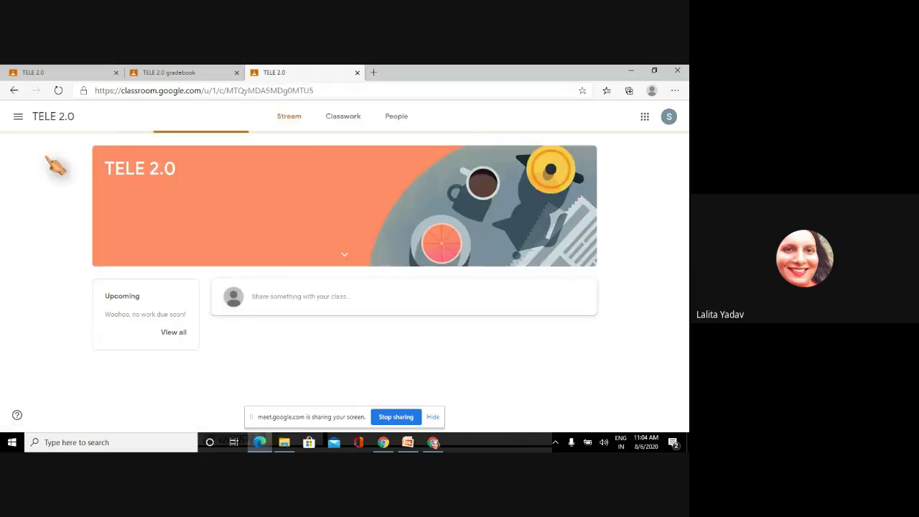
click(295, 120)
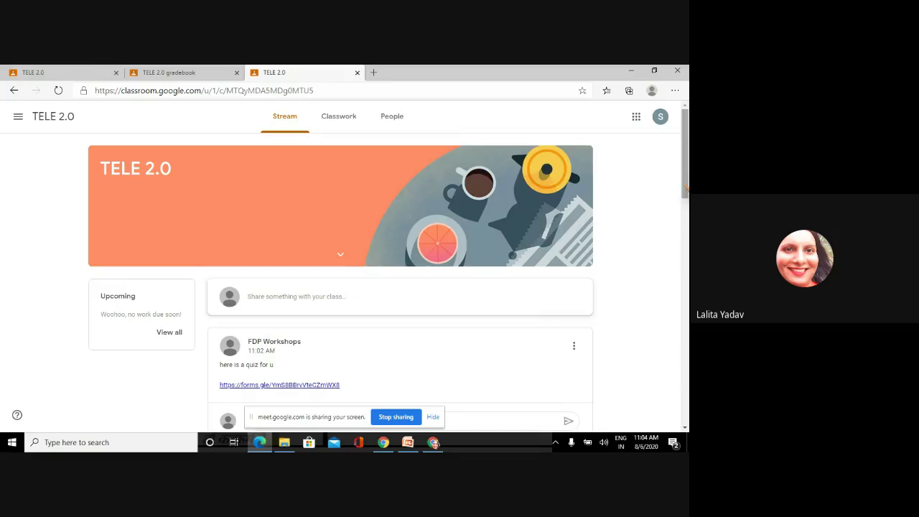
drag(684, 191, 685, 348)
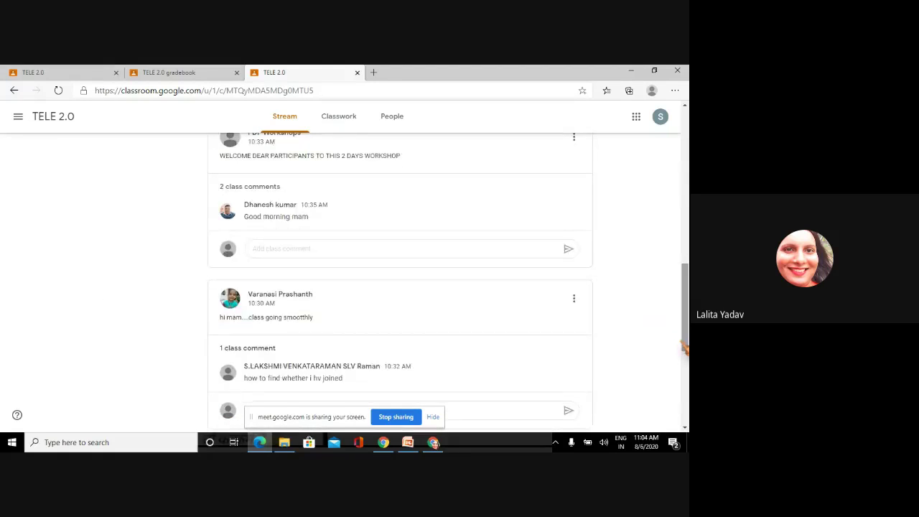
scroll(662, 181, up, 10)
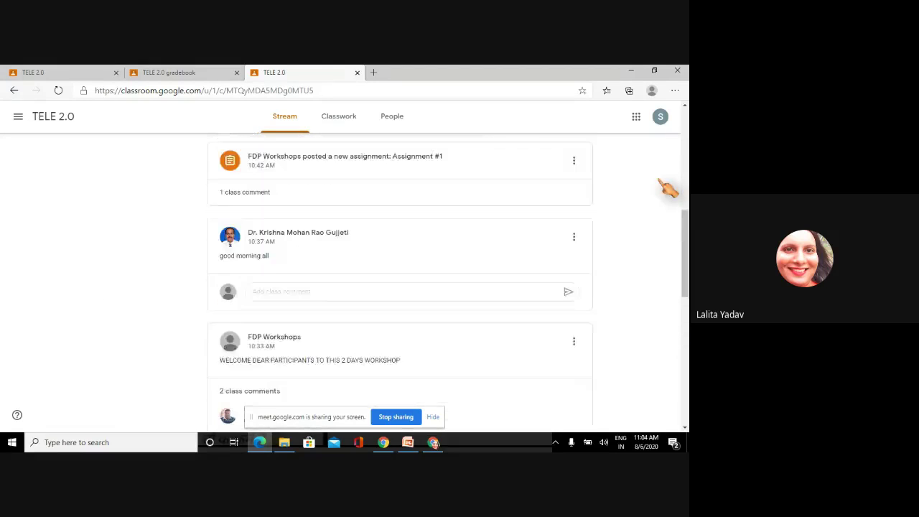
scroll(668, 187, up, 1)
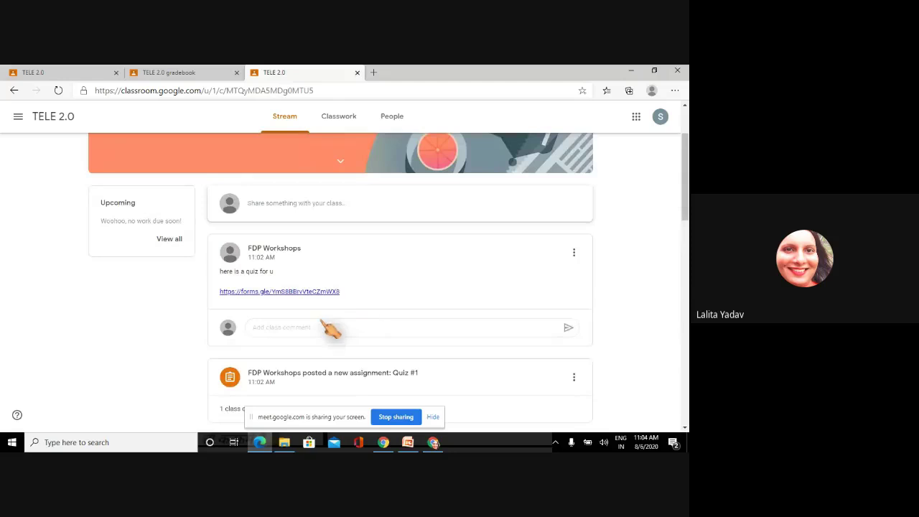
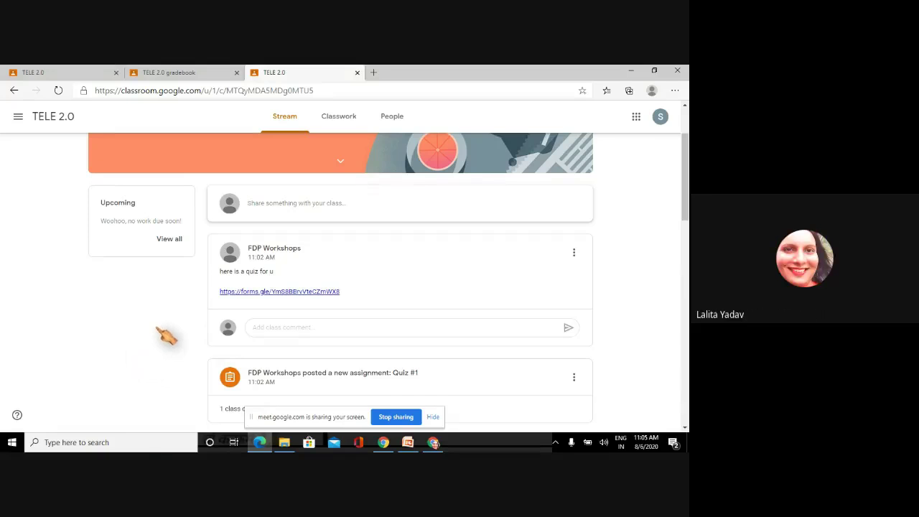
- Clear a stray text selection and open Quiz #1 from the TELE 2.0 stream
drag(156, 328, 205, 272)
click(127, 353)
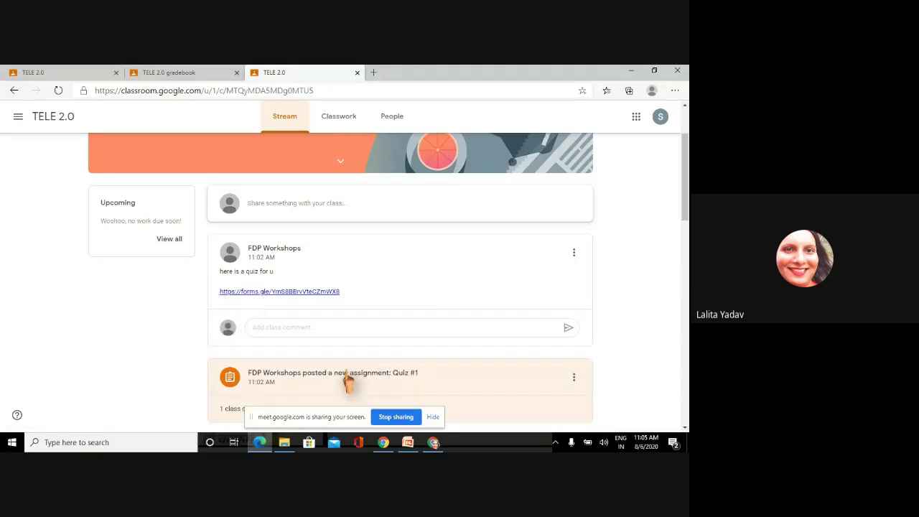
click(348, 383)
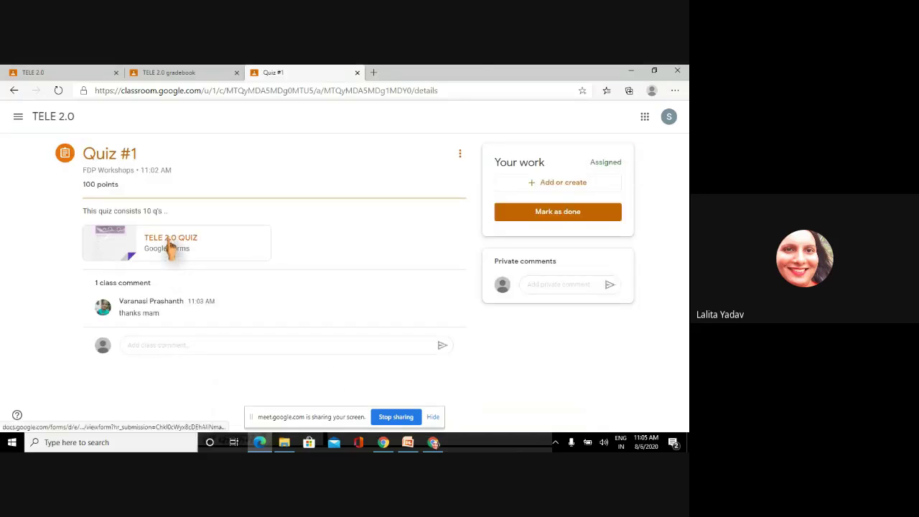
- Open the TELE 2.0 QUIZ attachment, scroll down to Submit, then return to the top
click(171, 244)
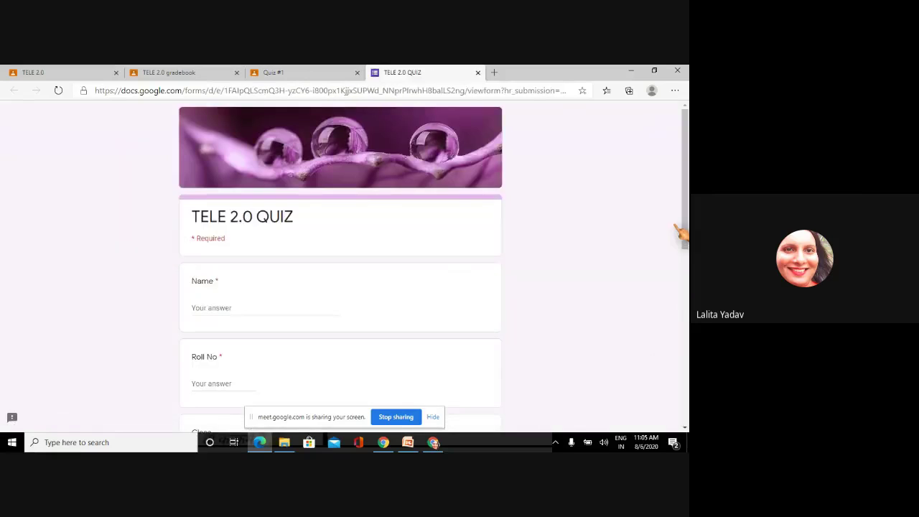
drag(686, 231, 686, 407)
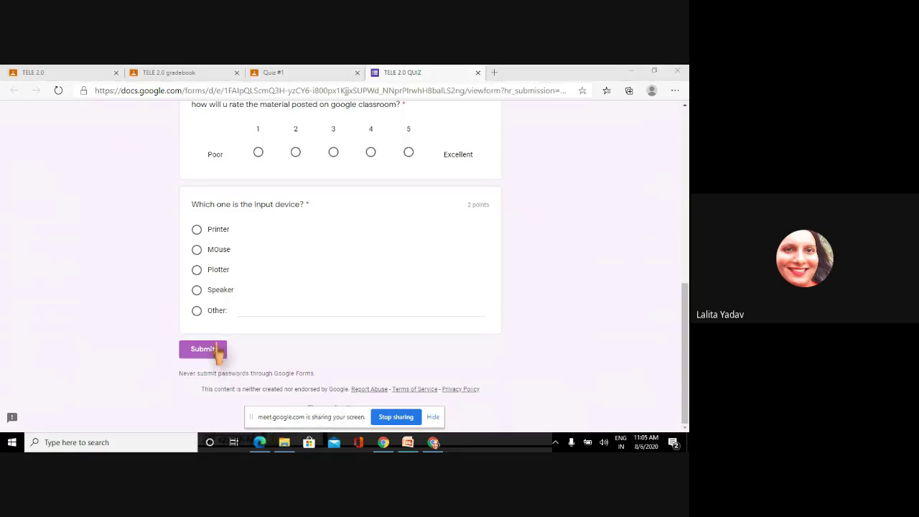
key(alt+Tab)
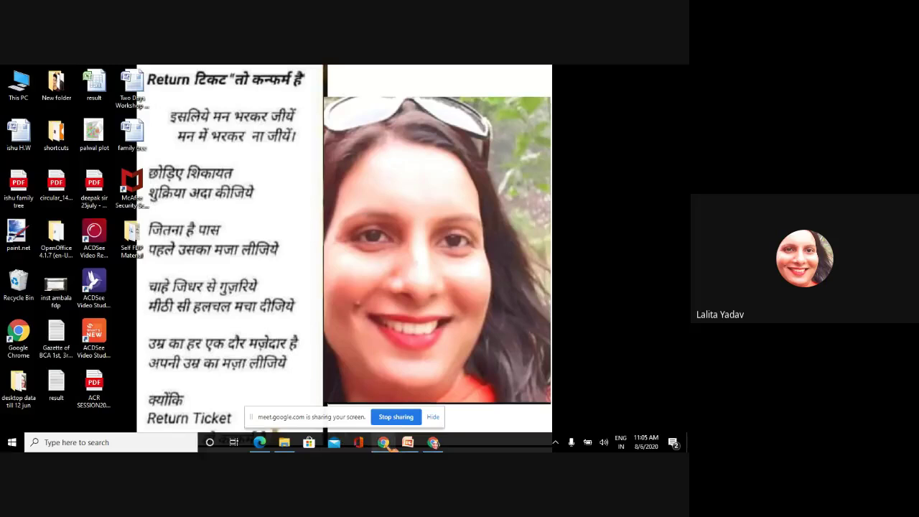
mouse_move(385, 442)
click(309, 356)
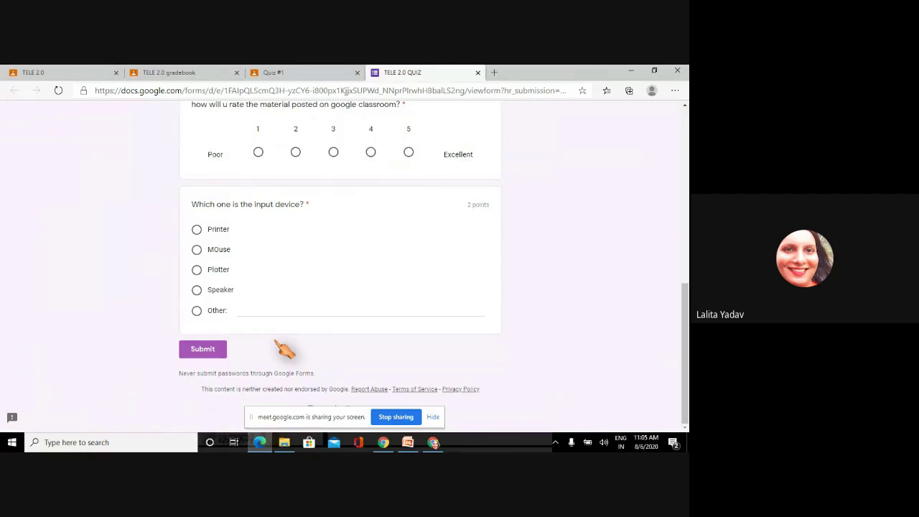
scroll(341, 266, up, 5)
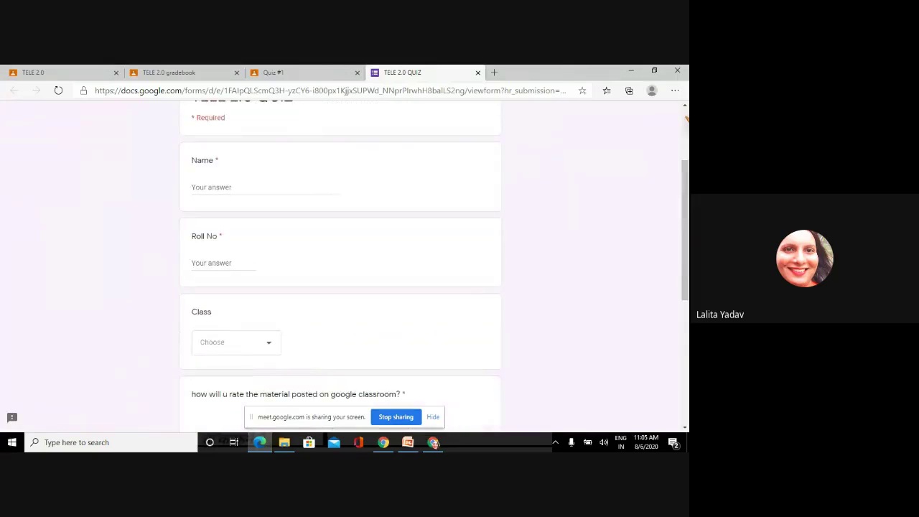
scroll(341, 266, up, 2)
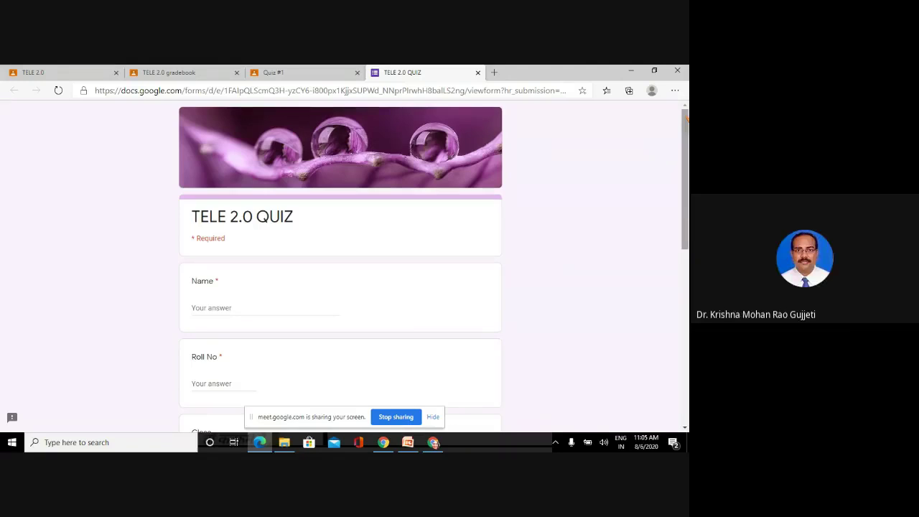
- Switch from the Quiz #1 page to the TELE 2.0 gradebook page
right_click(309, 78)
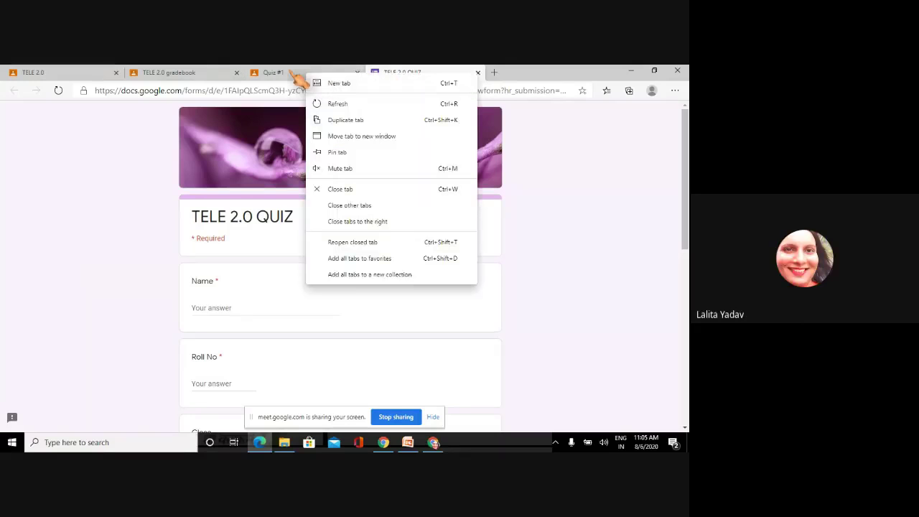
click(298, 76)
click(210, 74)
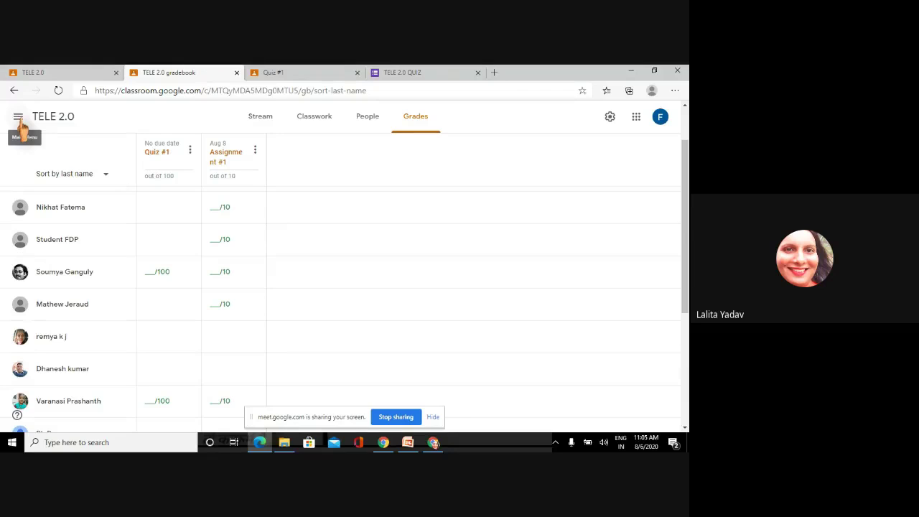
- Go to the TELE 2.0 class stream and open Quiz #1's student work overview
click(19, 118)
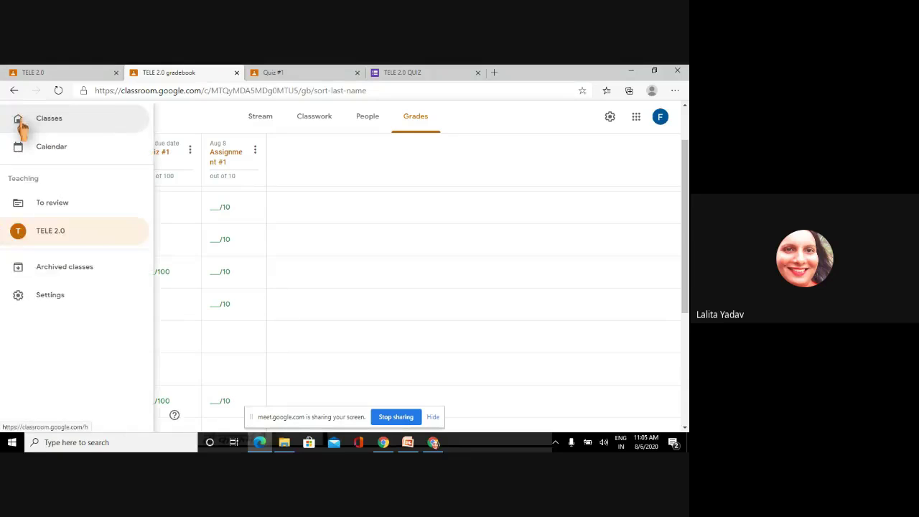
click(44, 237)
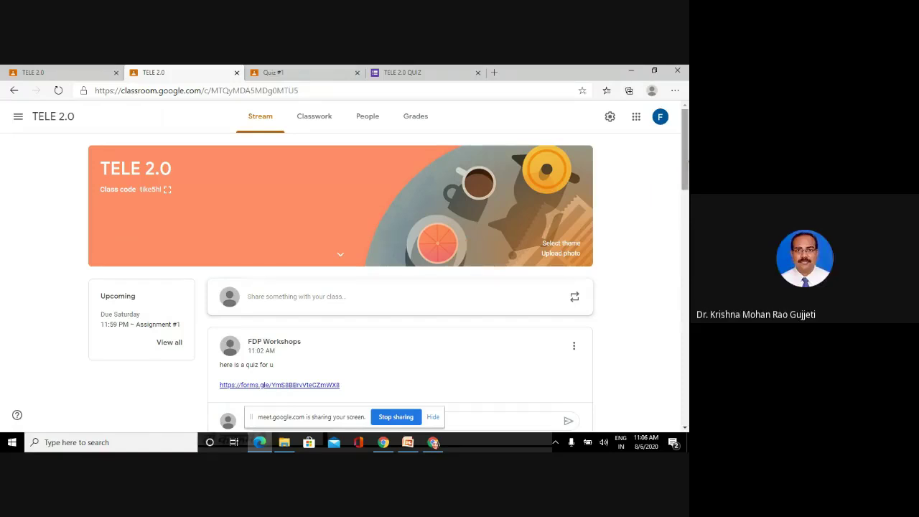
scroll(340, 280, down, 2)
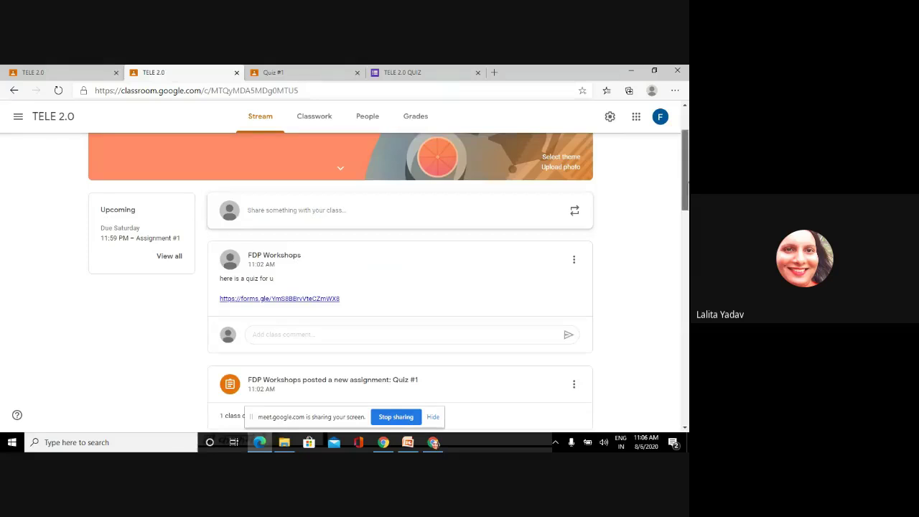
click(300, 388)
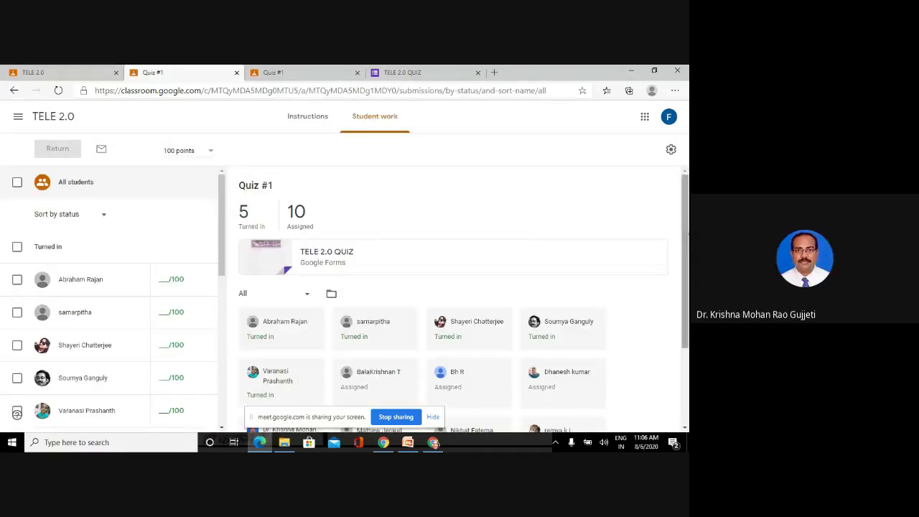
- Close both leftover Quiz #1 pages
click(314, 75)
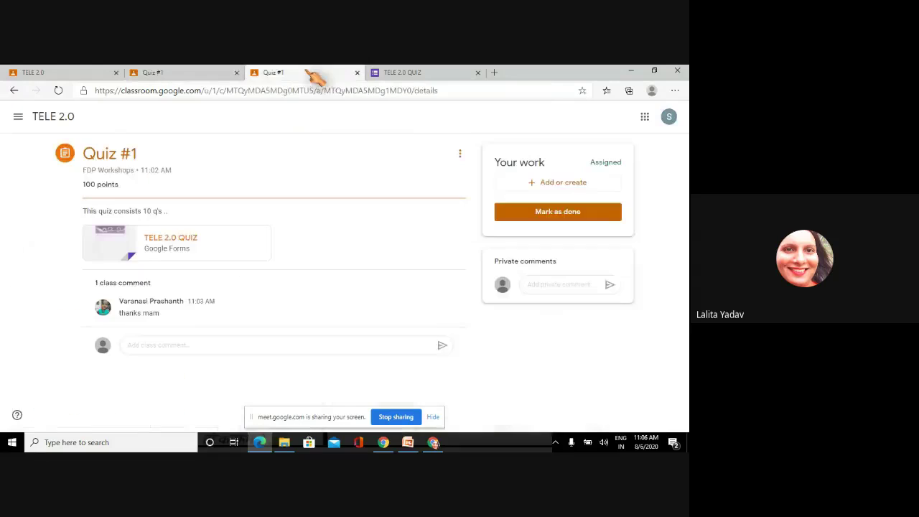
click(357, 73)
click(236, 73)
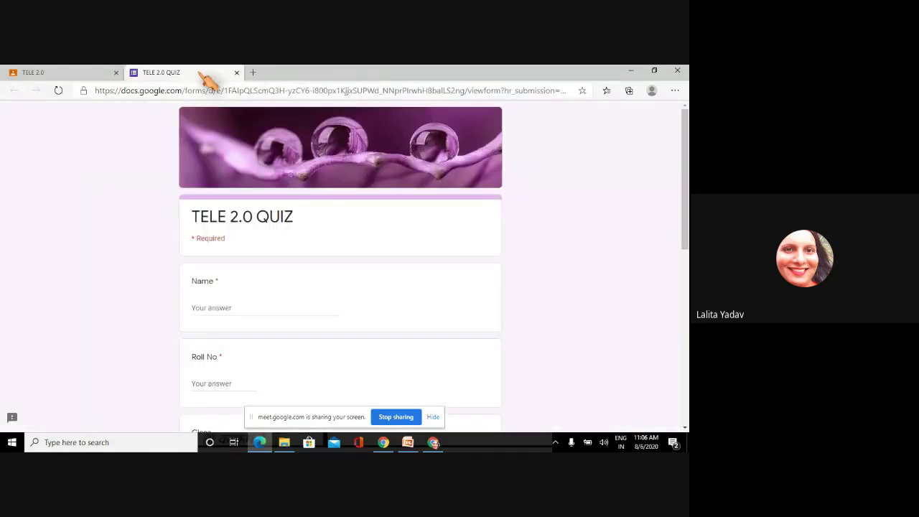
- Close the TELE 2.0 QUIZ form page and open the class Grades page
click(83, 75)
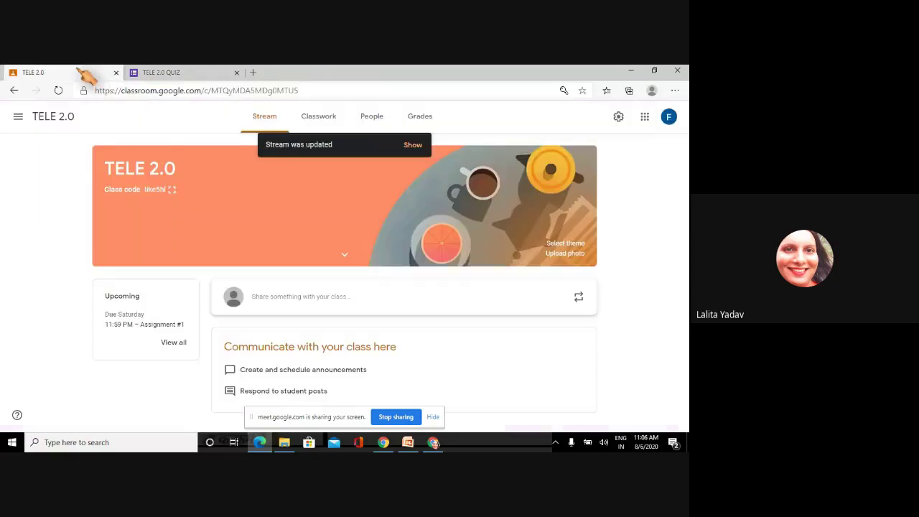
click(171, 75)
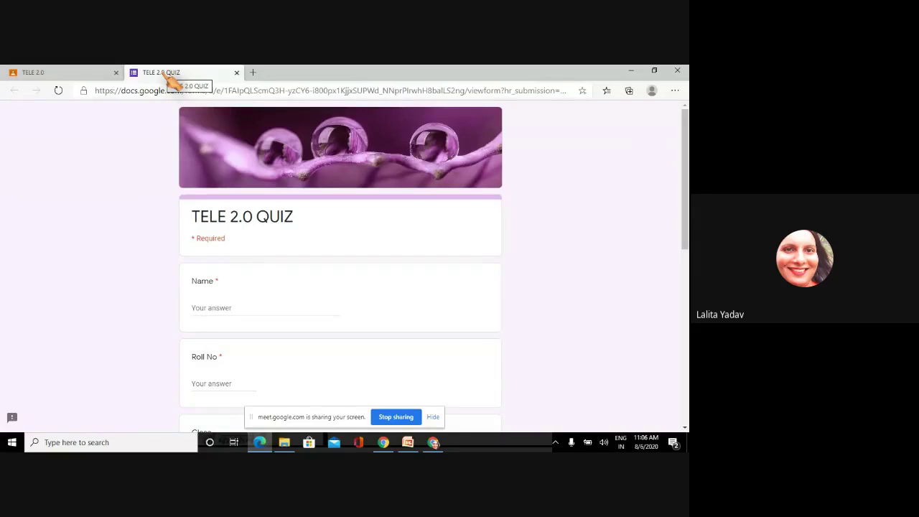
click(237, 73)
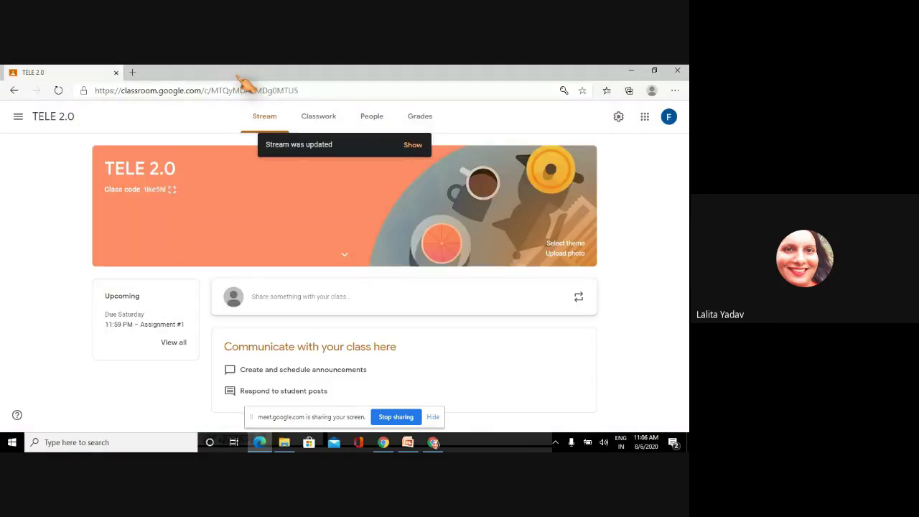
click(416, 123)
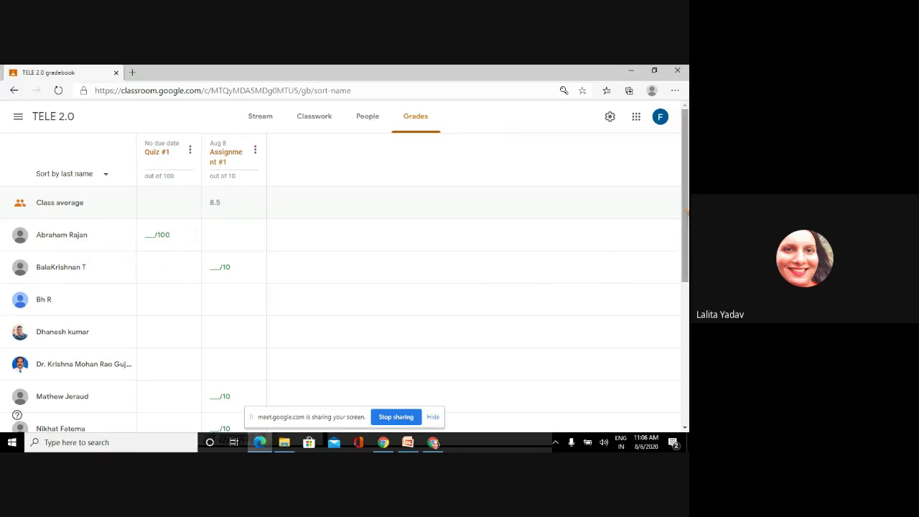
- View one student's Quiz #1 submission from Grades, then return to the Stream
drag(686, 211, 686, 224)
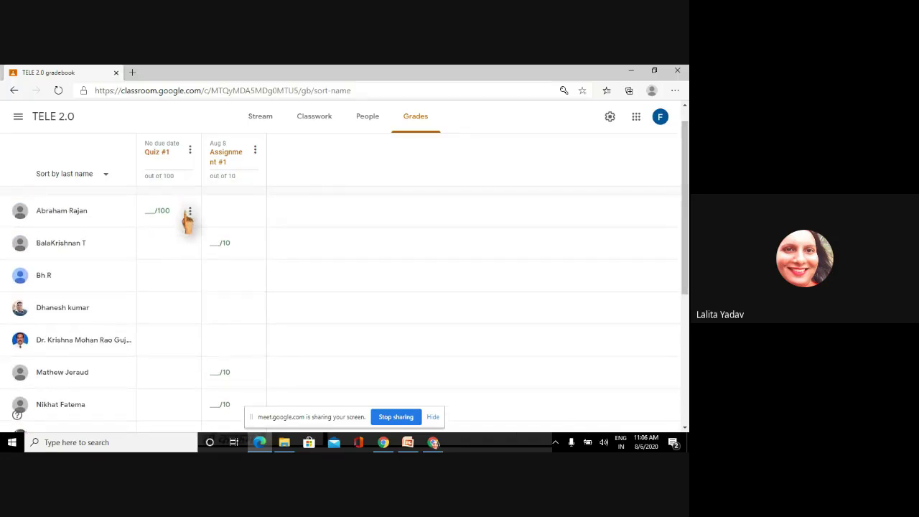
click(189, 213)
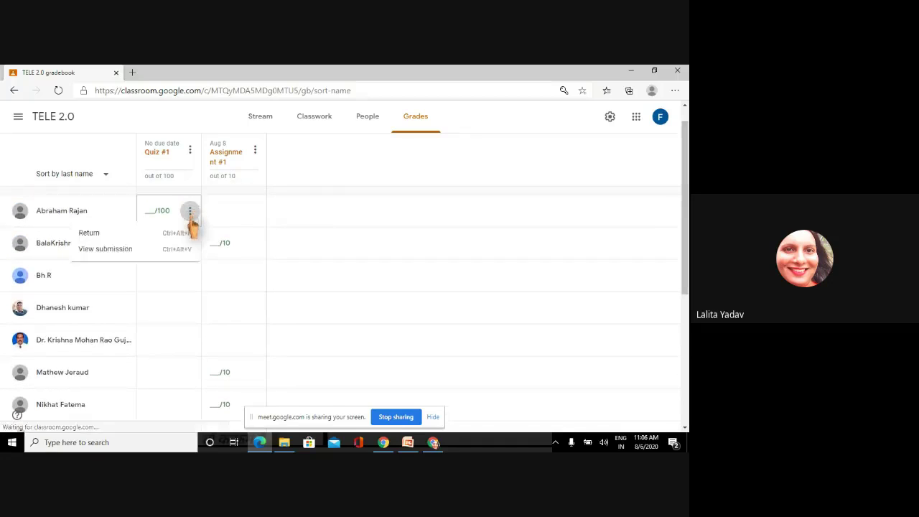
click(153, 253)
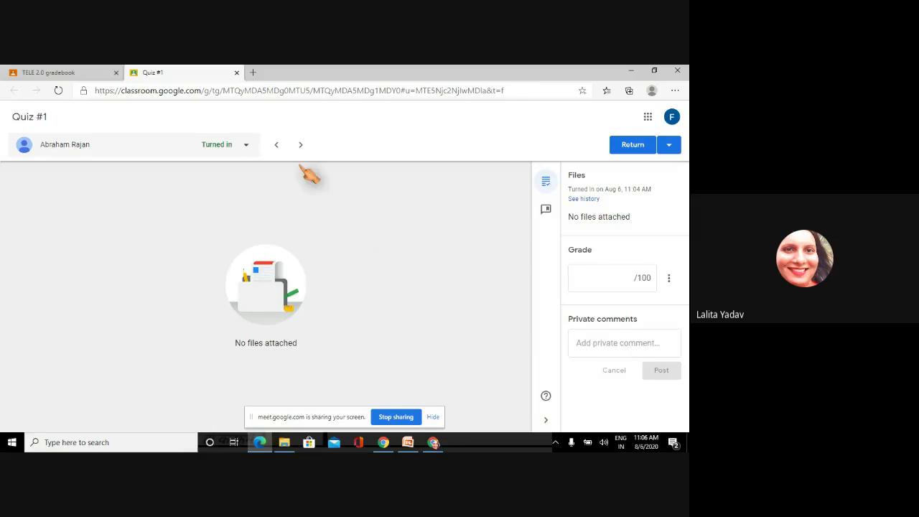
click(237, 74)
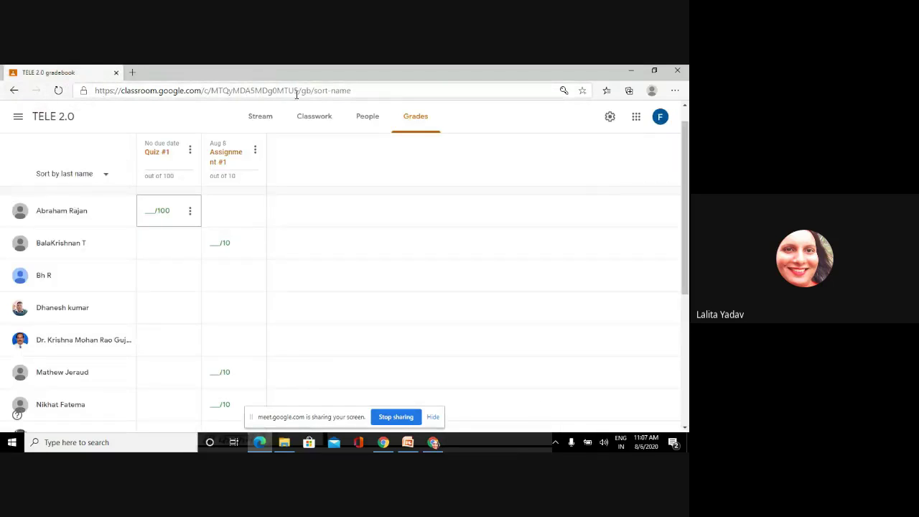
click(261, 123)
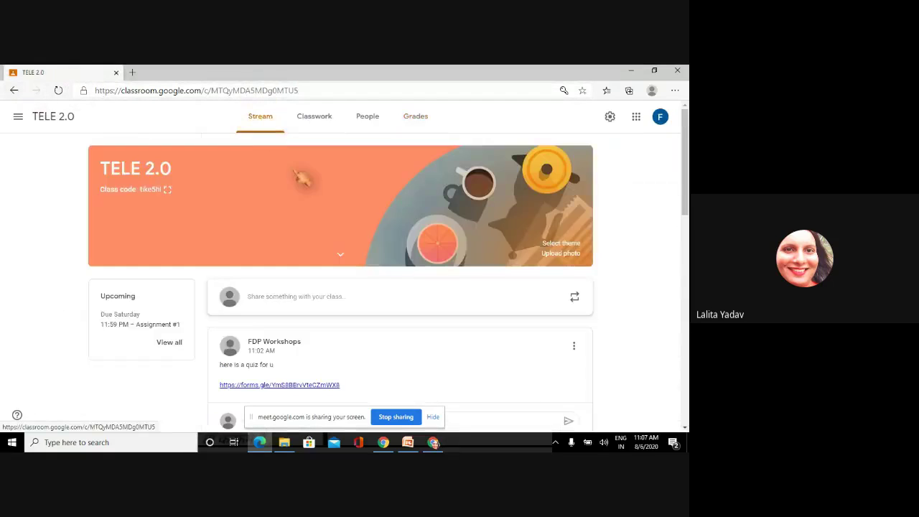
- Open and close the class post's quiz link, then switch to the student account
click(285, 387)
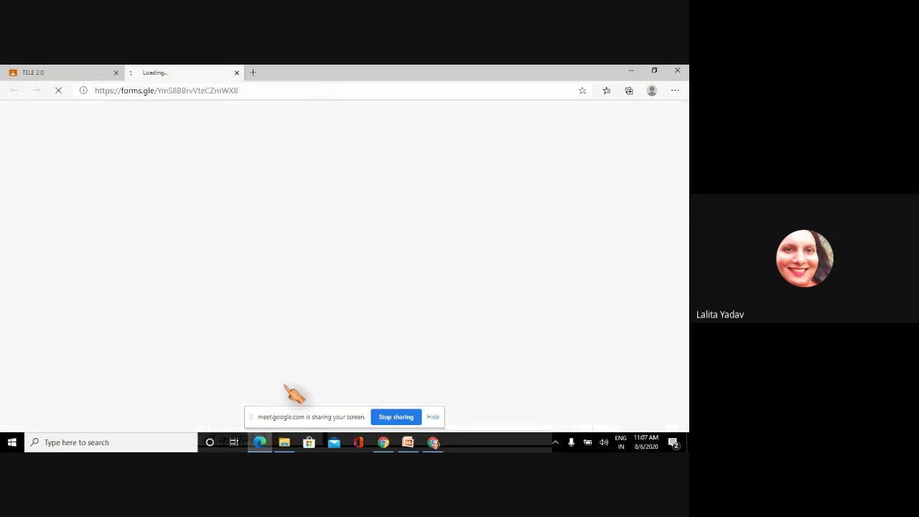
click(236, 72)
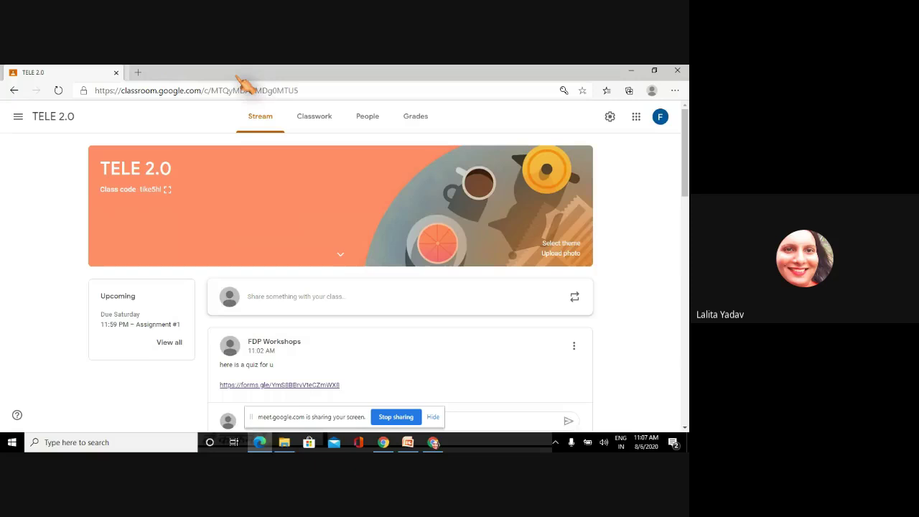
click(660, 119)
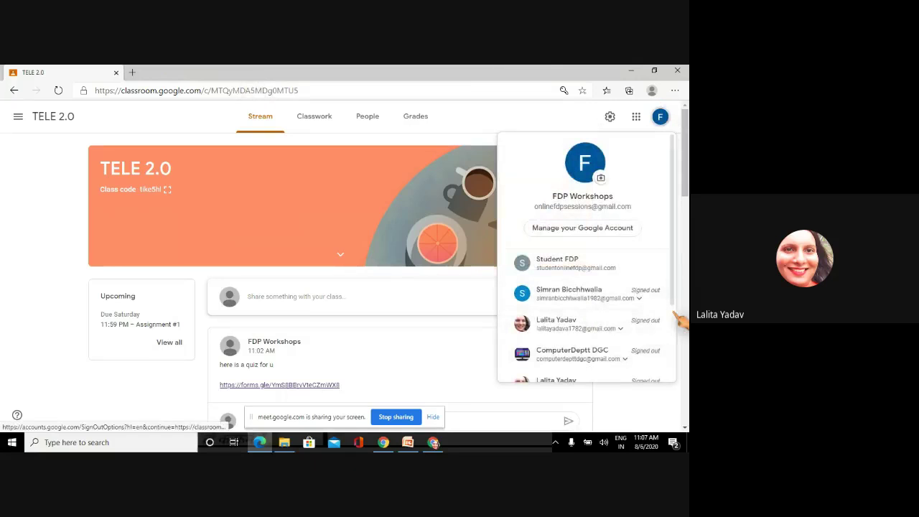
click(589, 264)
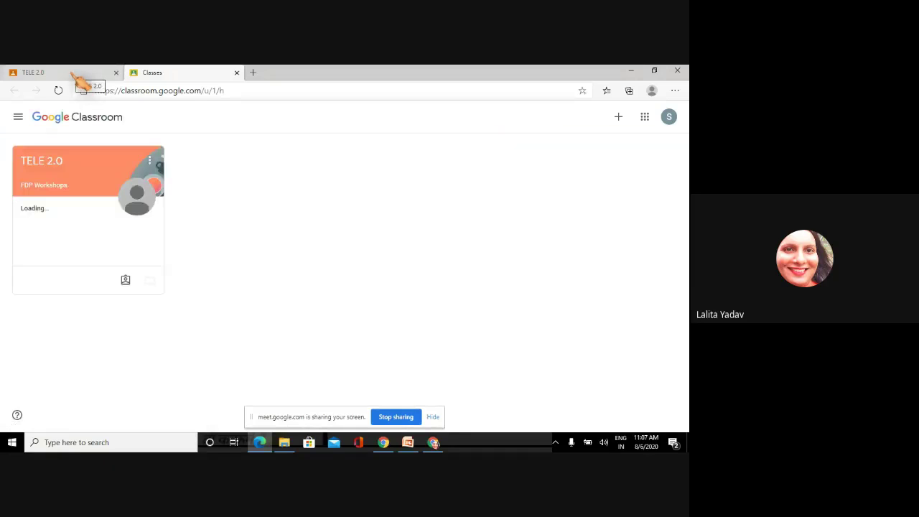
- As the student, open the TELE 2.0 class and its quiz link
click(47, 167)
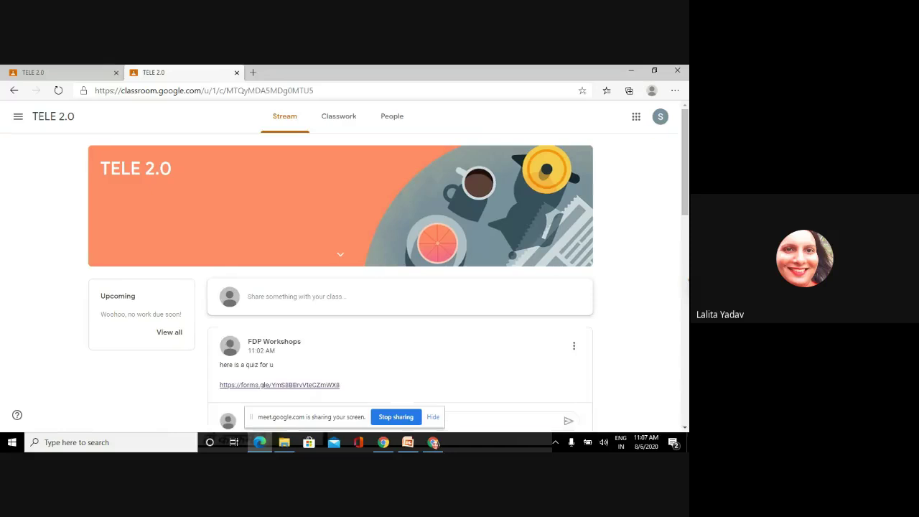
click(316, 386)
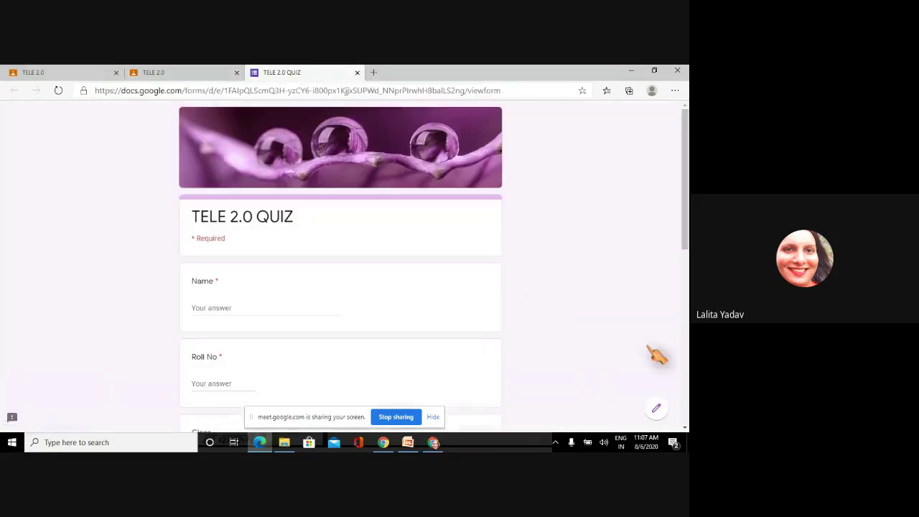
scroll(341, 266, down, 5)
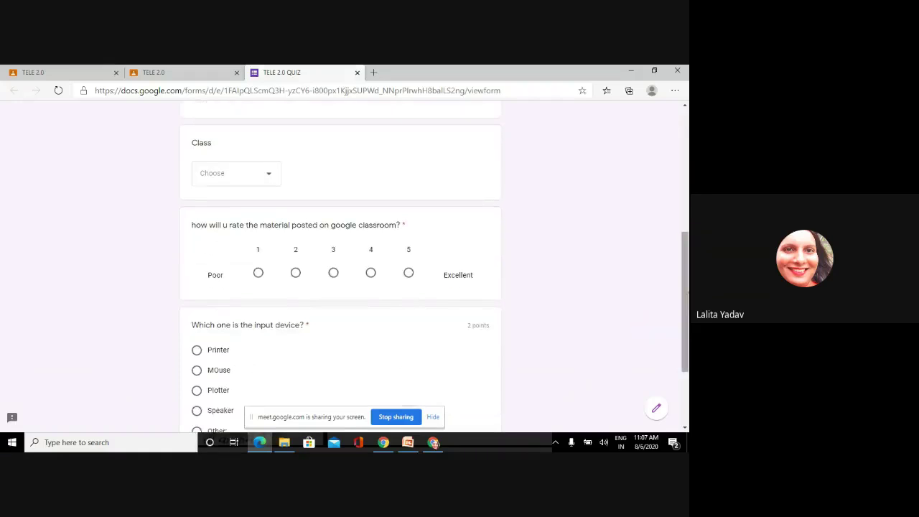
scroll(686, 293, up, 3)
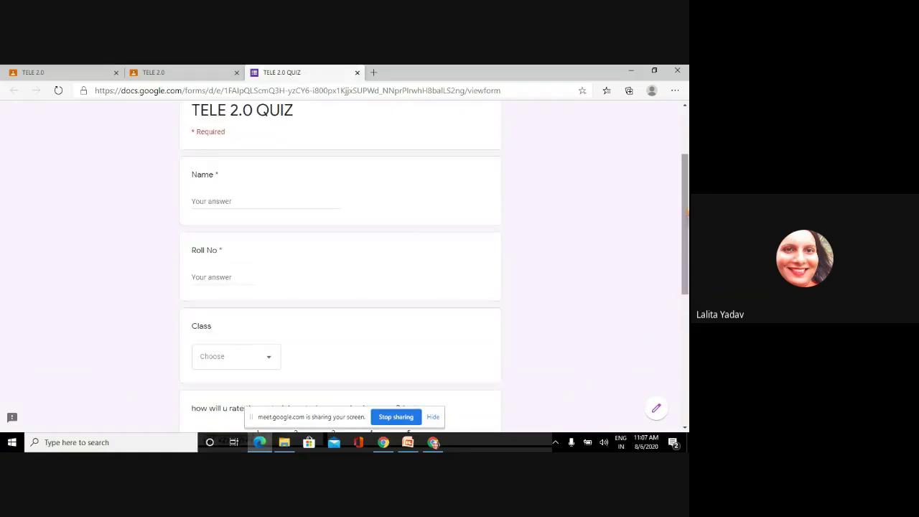
- Start typing the student's name and browse the Class choices without selecting one
click(232, 200)
text(sonu)
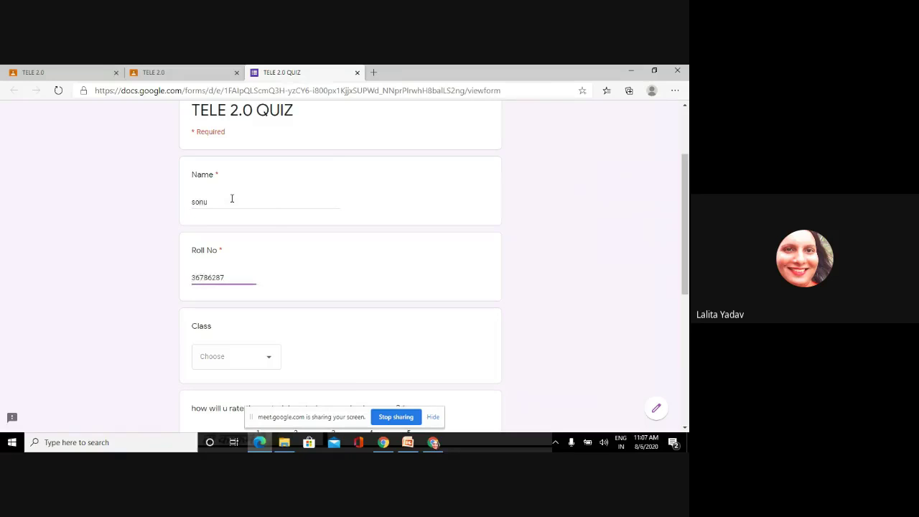
click(273, 363)
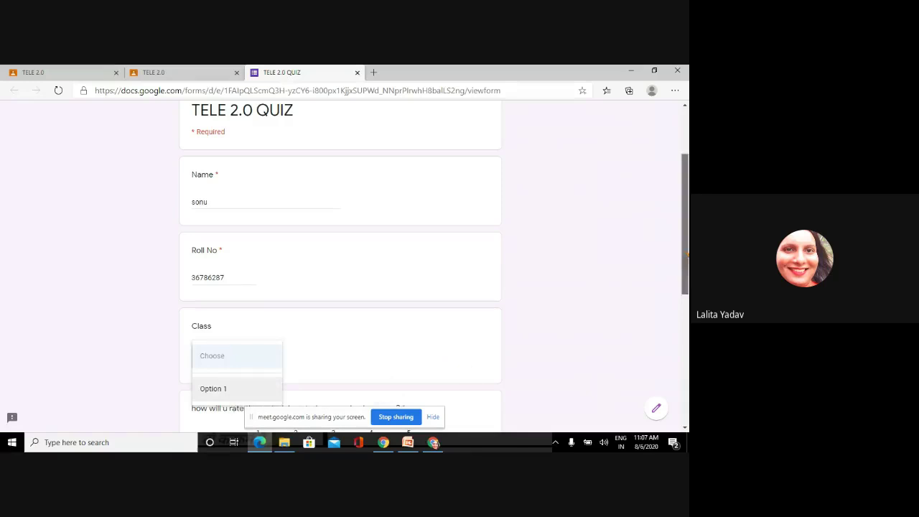
scroll(341, 273, down, 2)
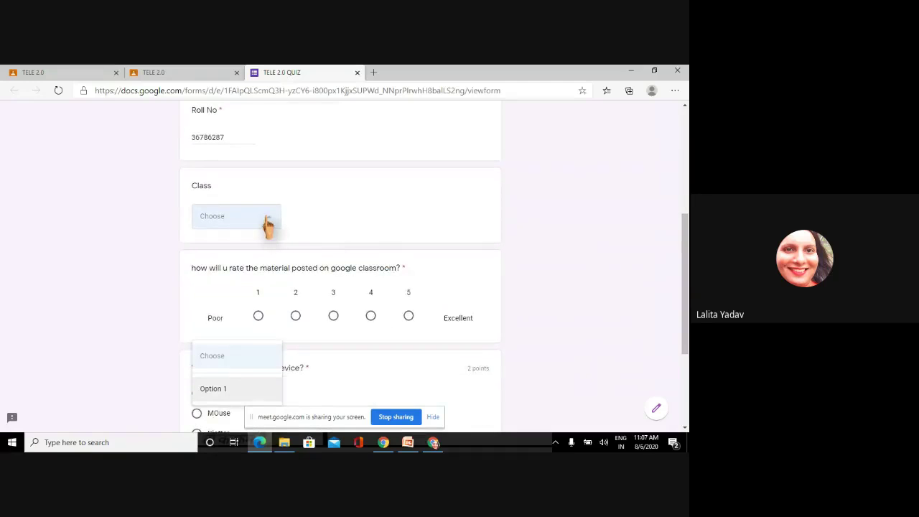
click(268, 226)
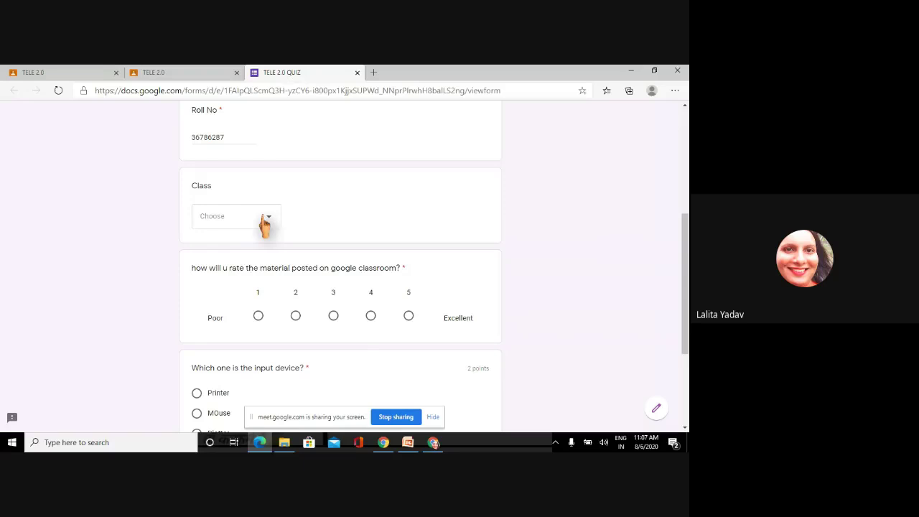
click(265, 220)
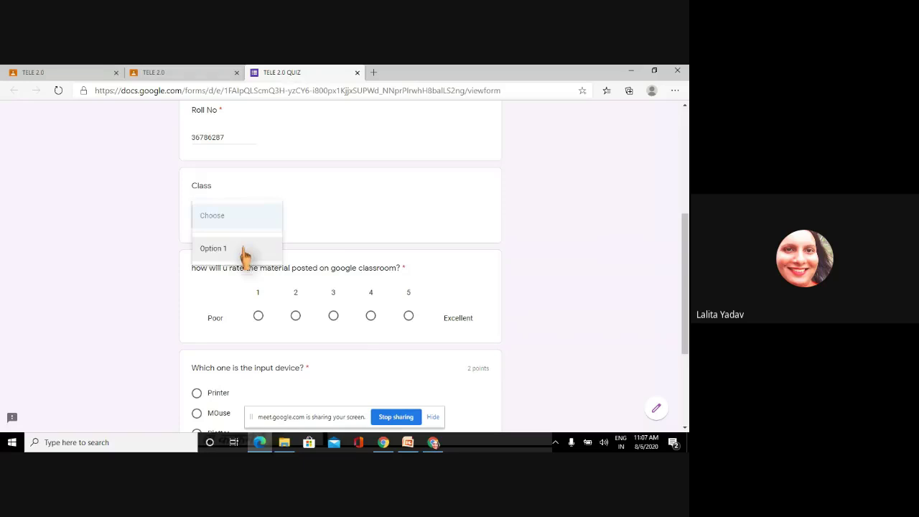
click(361, 204)
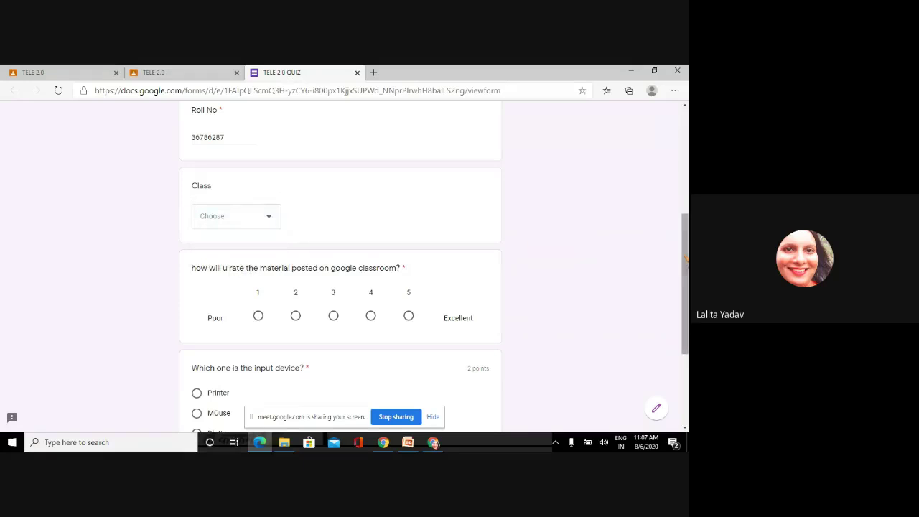
scroll(341, 265, down, 4)
scroll(342, 266, up, 2)
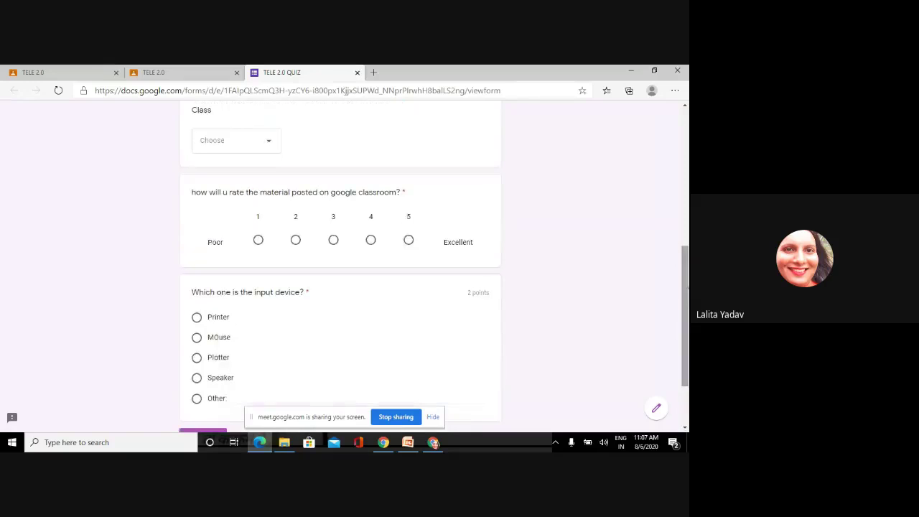
- Back on the quiz form, rate the posted material 2 and choose MOuse as input device
click(181, 73)
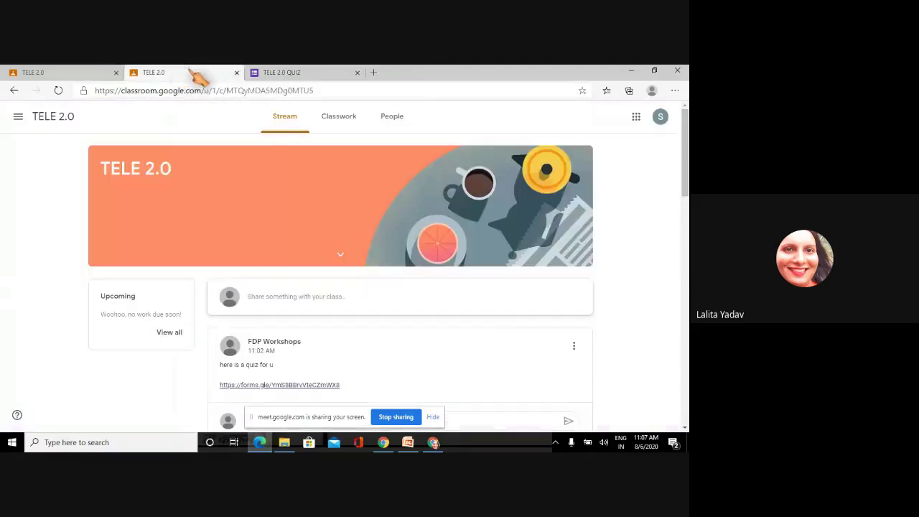
click(71, 73)
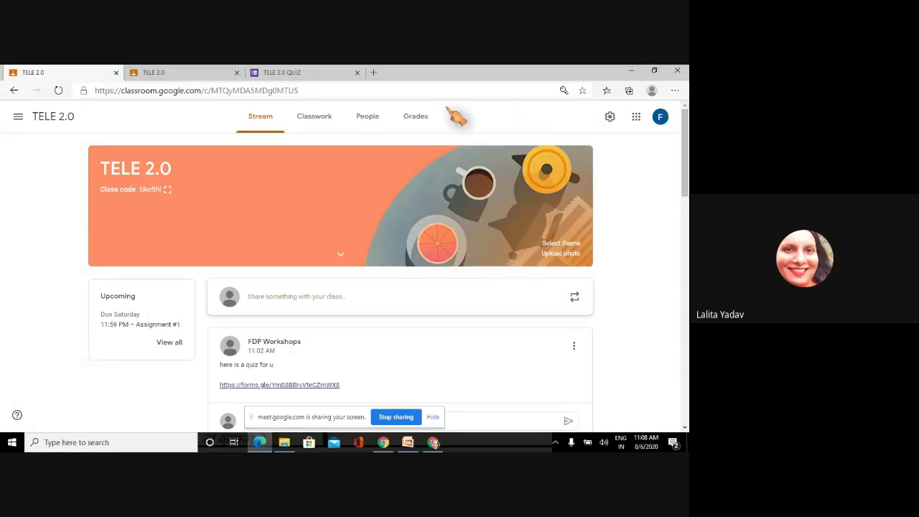
click(302, 78)
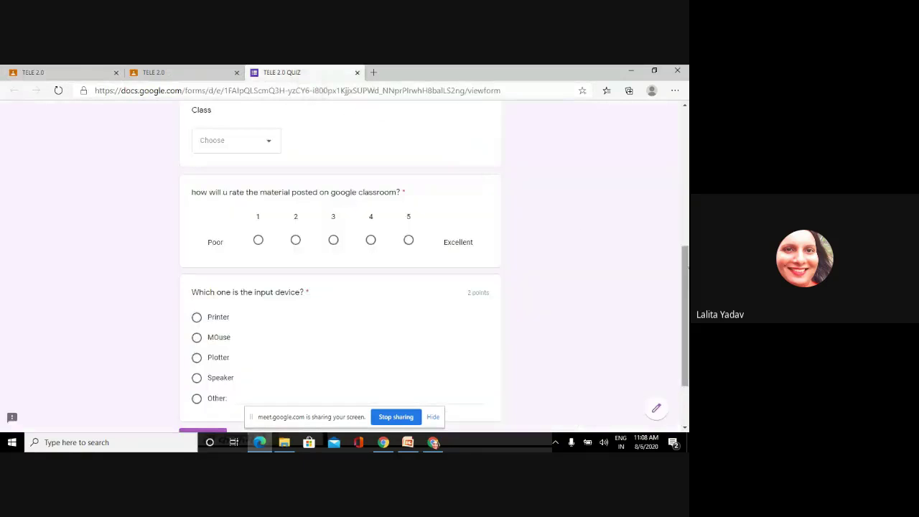
click(270, 150)
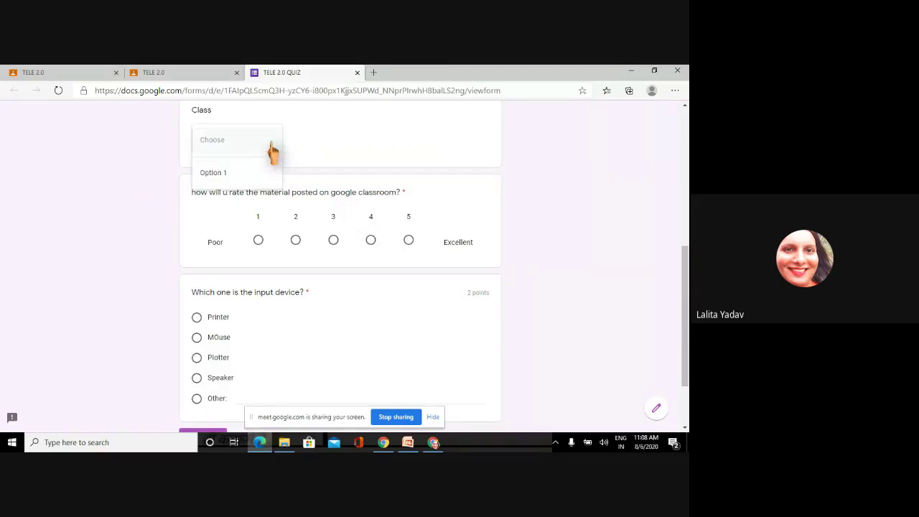
click(296, 244)
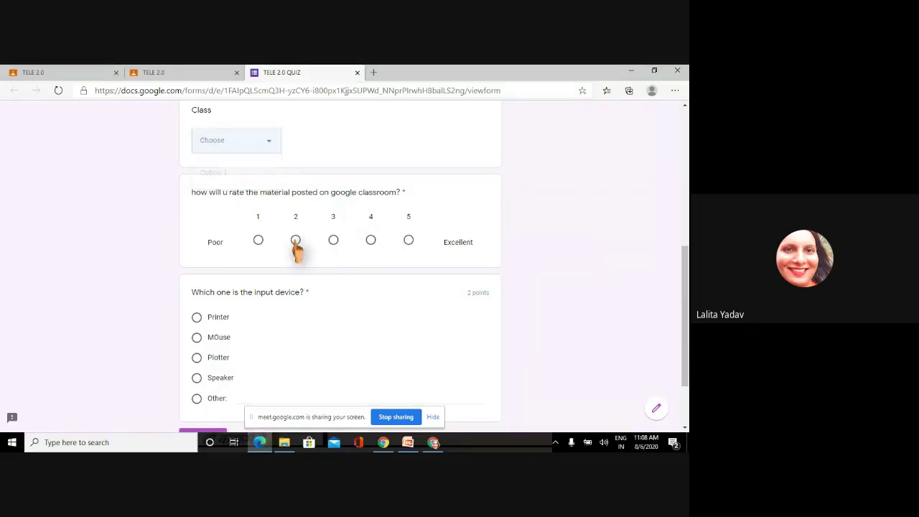
click(296, 241)
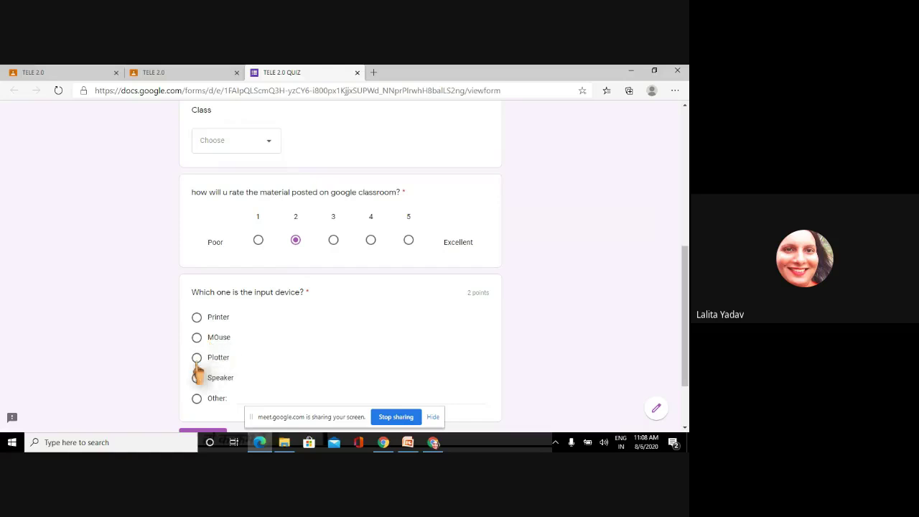
click(196, 338)
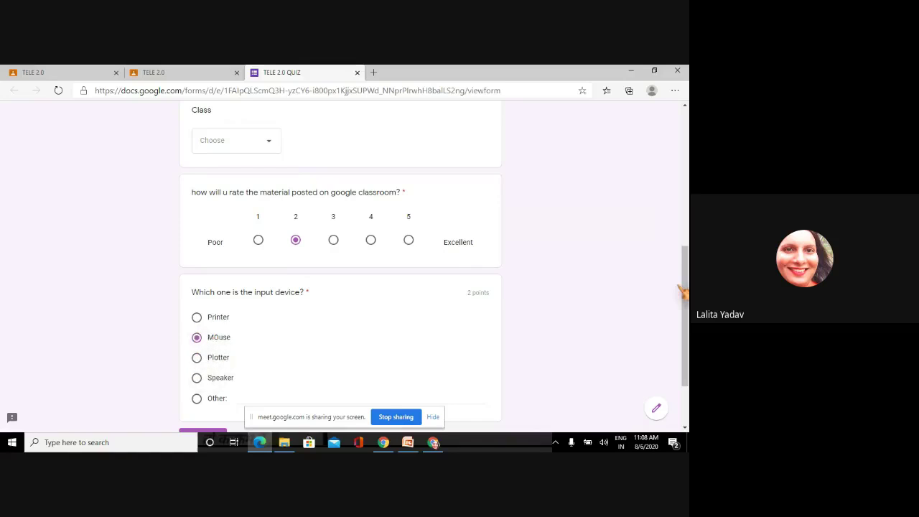
drag(685, 301, 685, 340)
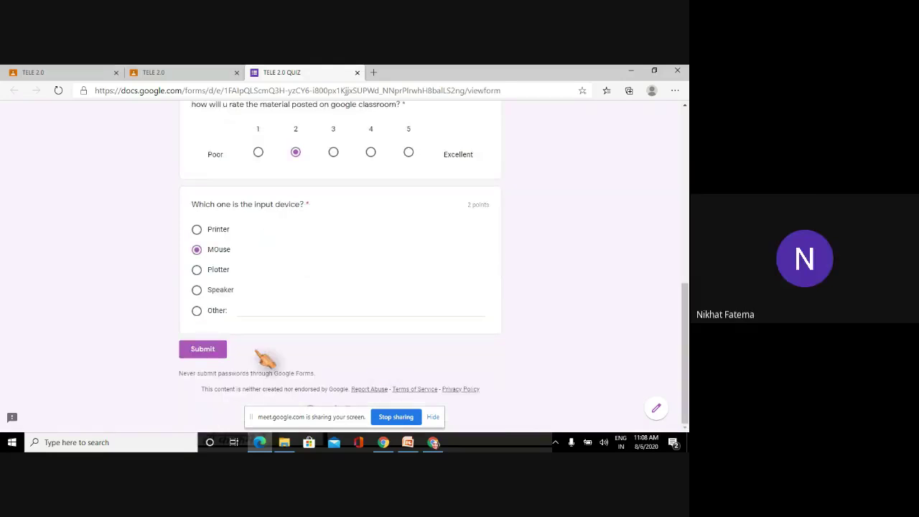
- Submit the TELE 2.0 QUIZ response and open its score view
click(206, 351)
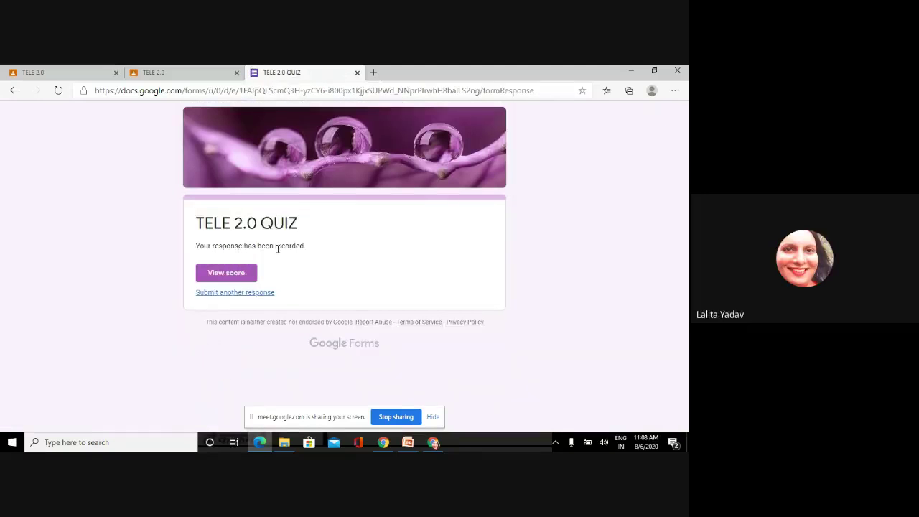
click(248, 276)
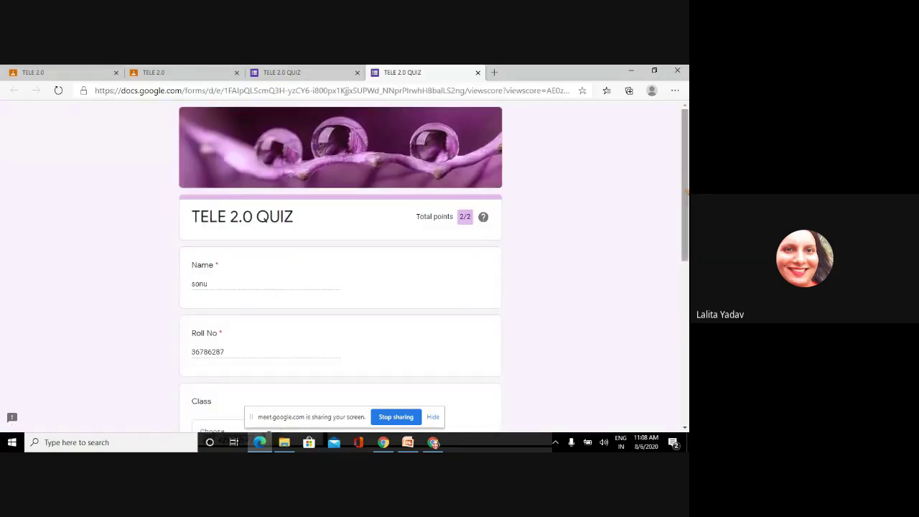
scroll(437, 237, down, 1)
scroll(436, 229, up, 1)
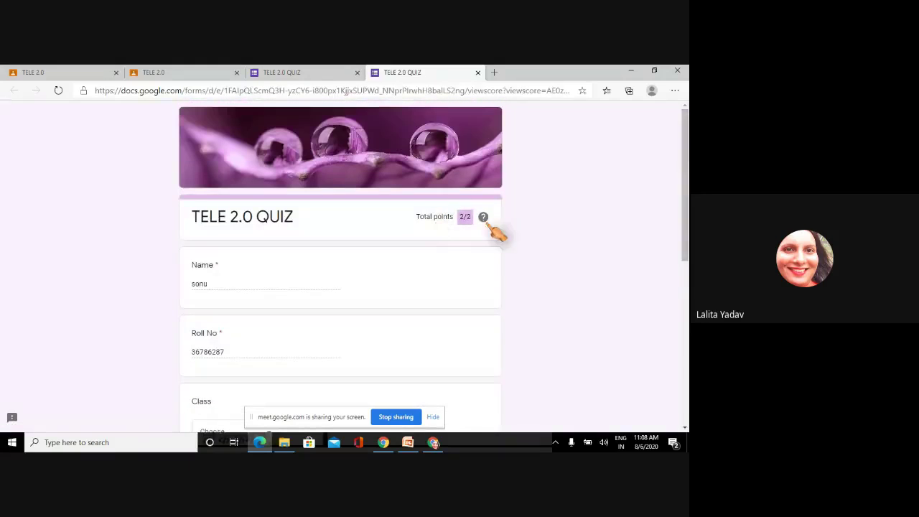
- Review the 2/2 quiz result and close the response-recorded page
drag(687, 200, 687, 327)
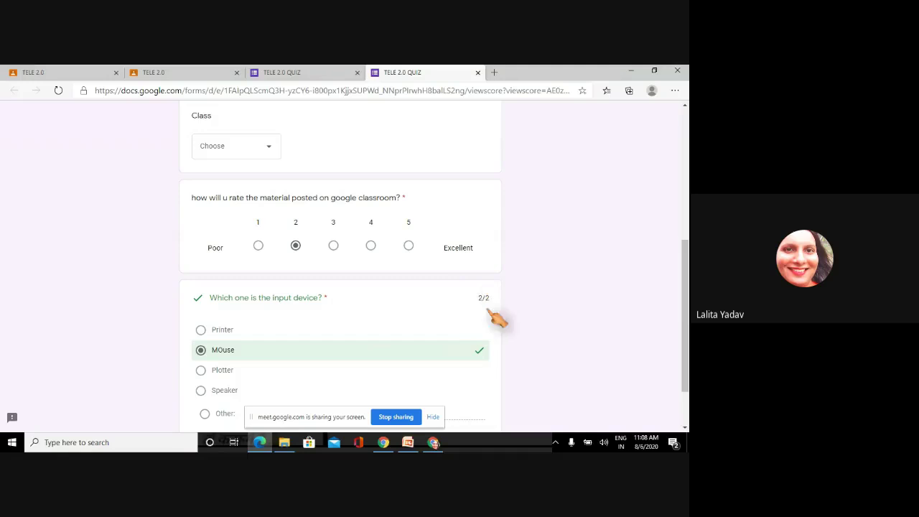
scroll(687, 275, down, 1)
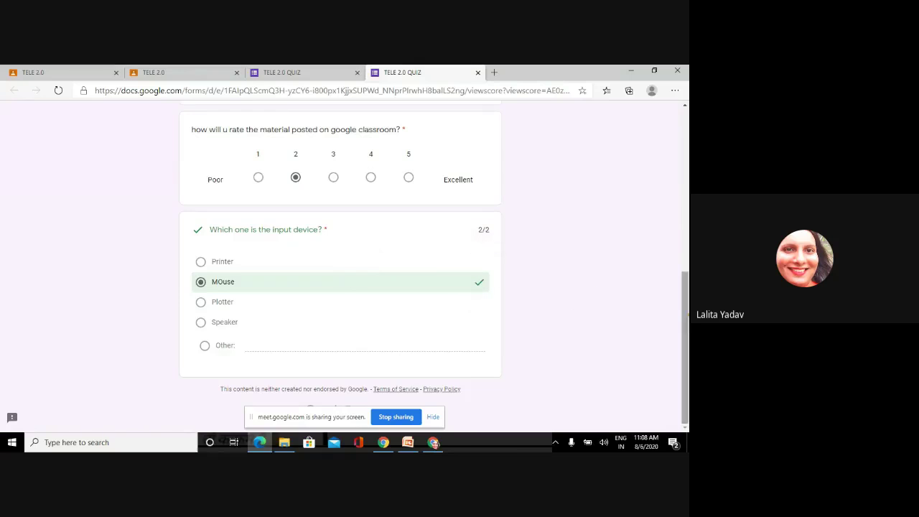
drag(688, 319, 688, 153)
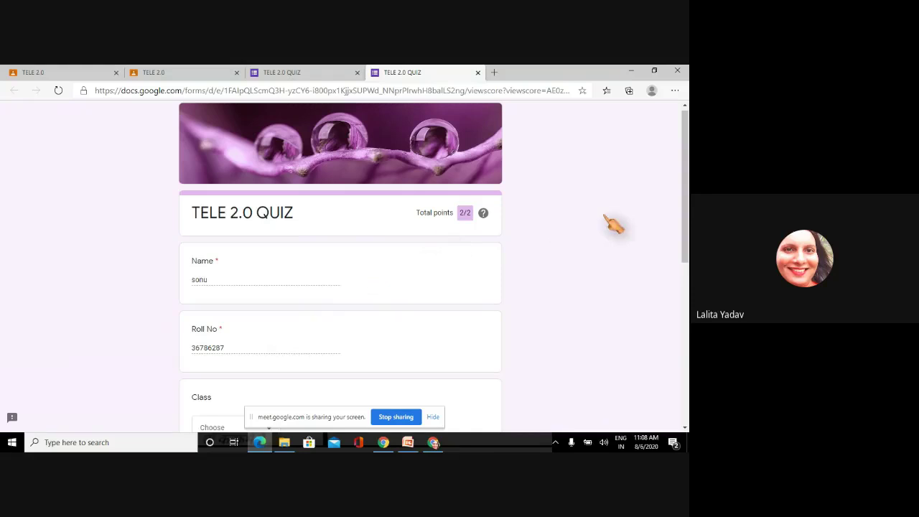
drag(687, 208, 687, 286)
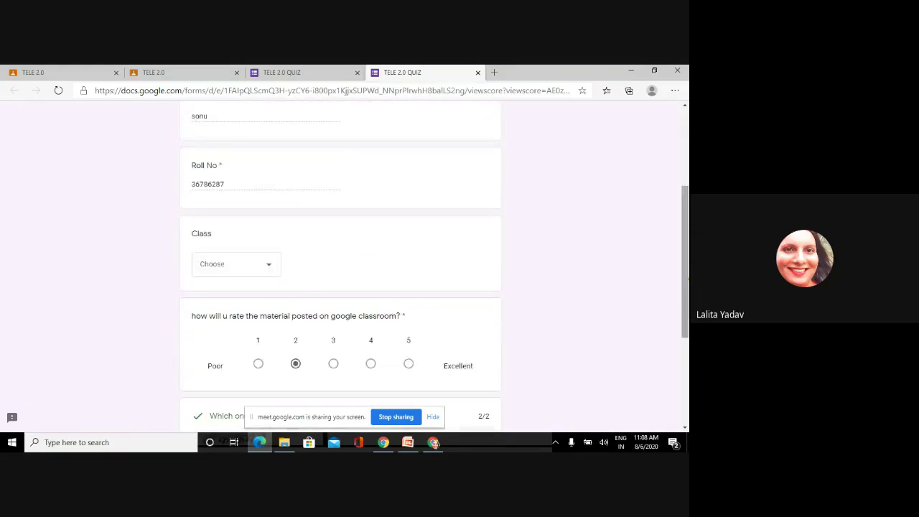
scroll(341, 266, down, 2)
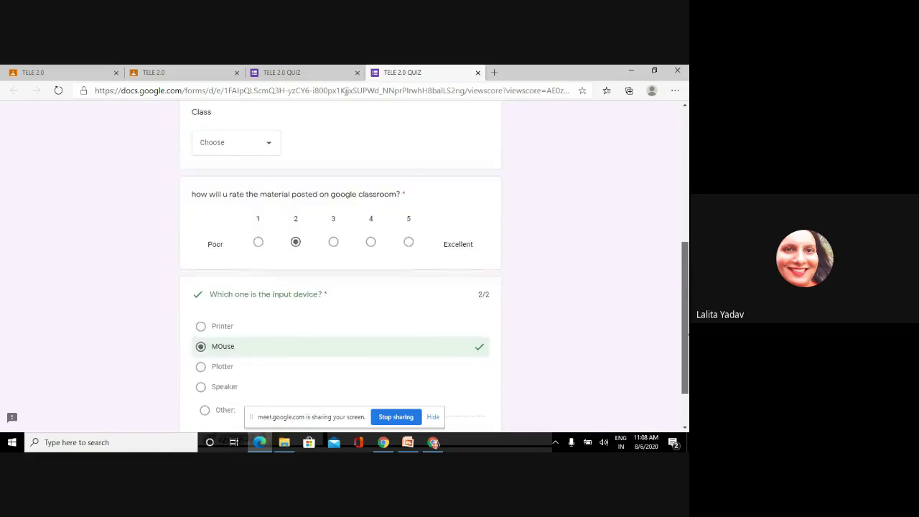
scroll(340, 266, up, 4)
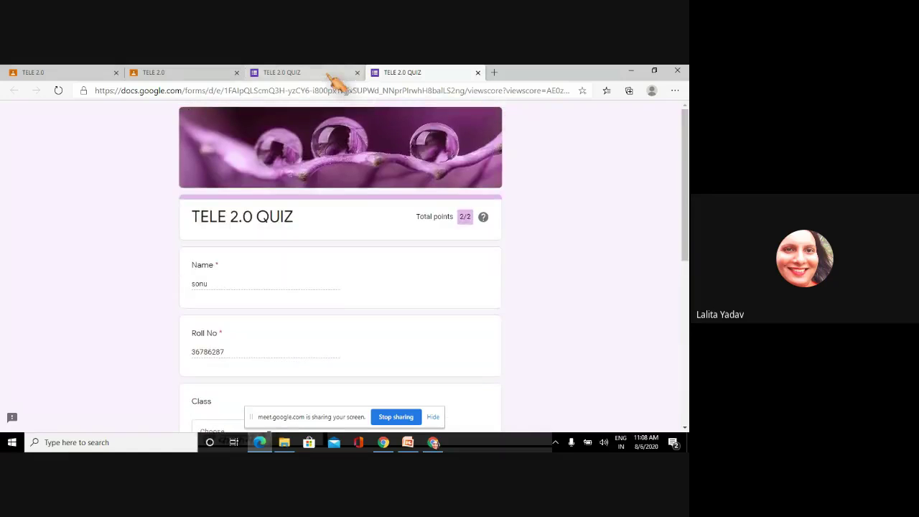
click(327, 75)
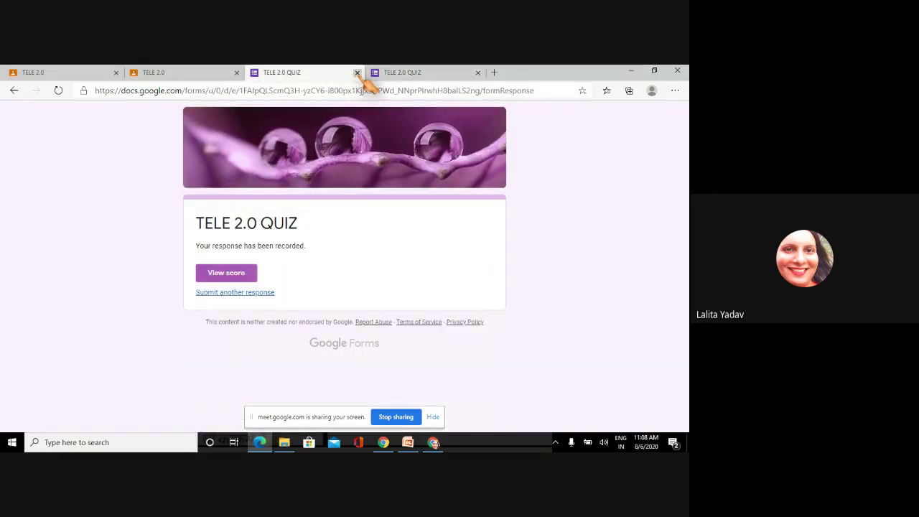
click(358, 73)
click(357, 73)
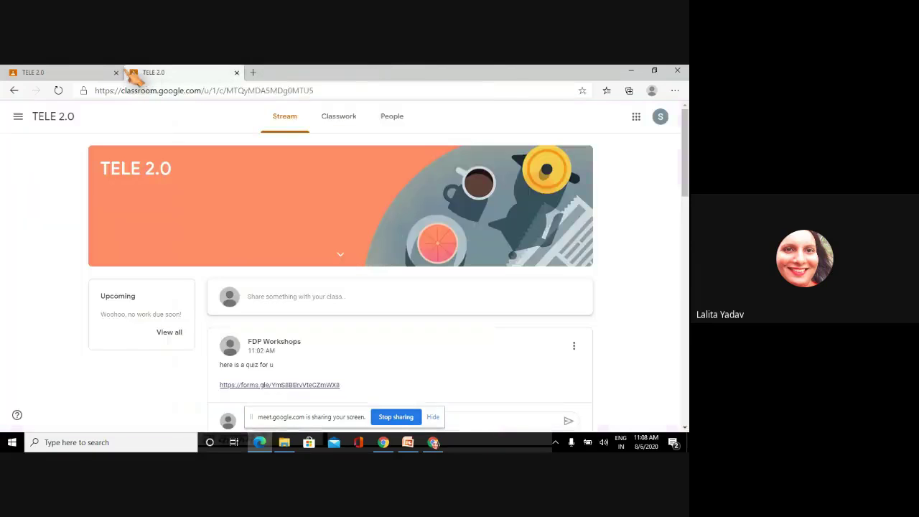
click(97, 73)
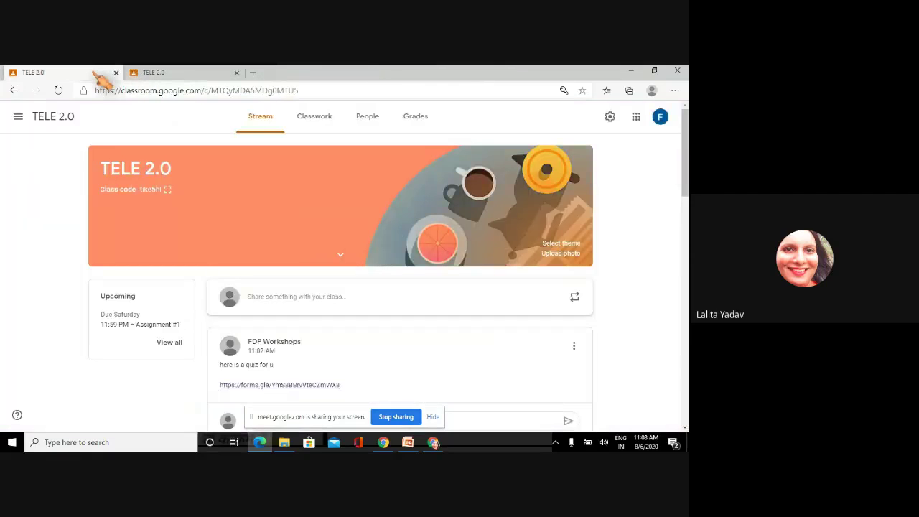
click(418, 121)
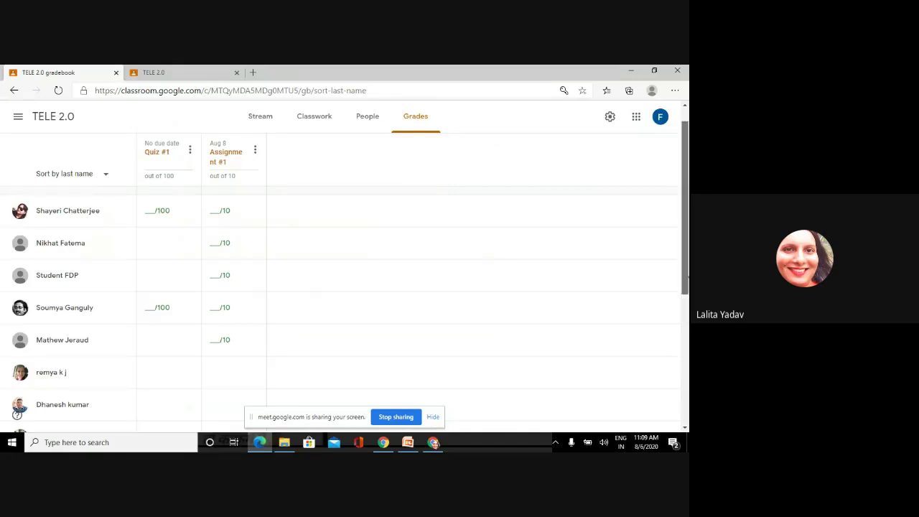
scroll(344, 302, down, 2)
scroll(345, 302, down, 1)
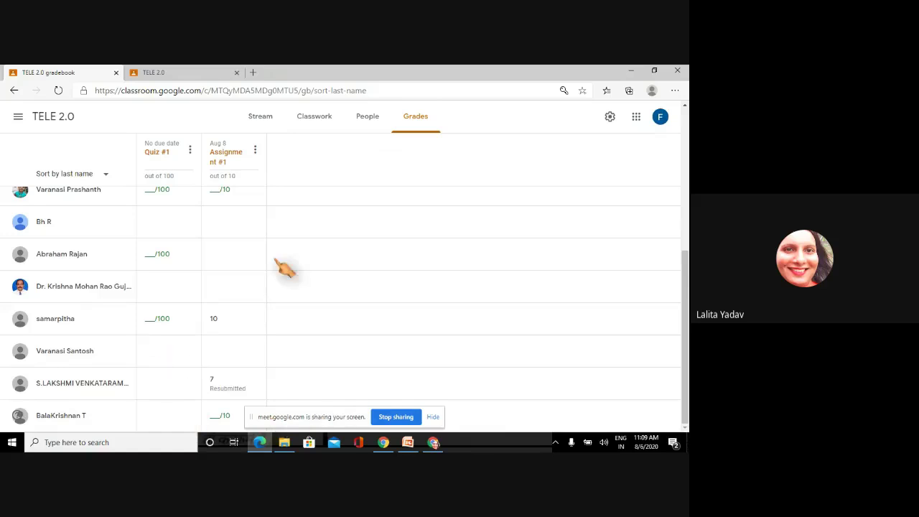
click(254, 73)
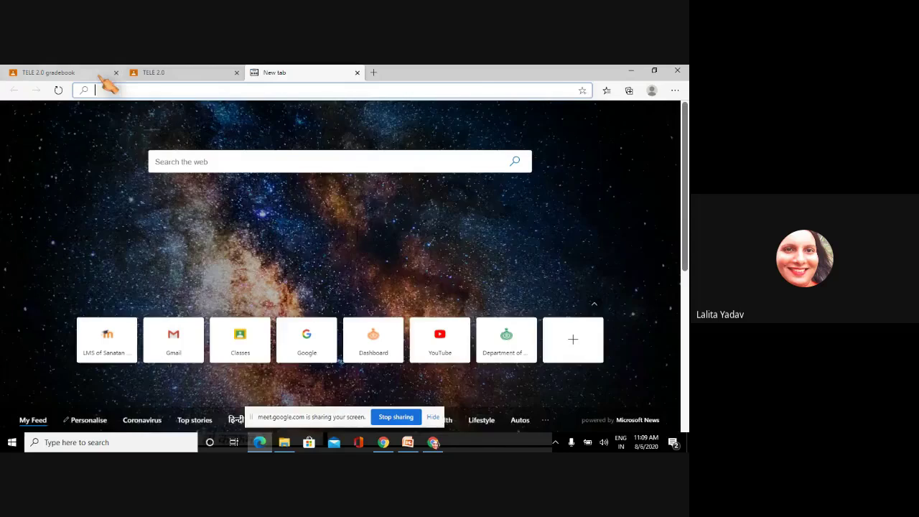
click(103, 77)
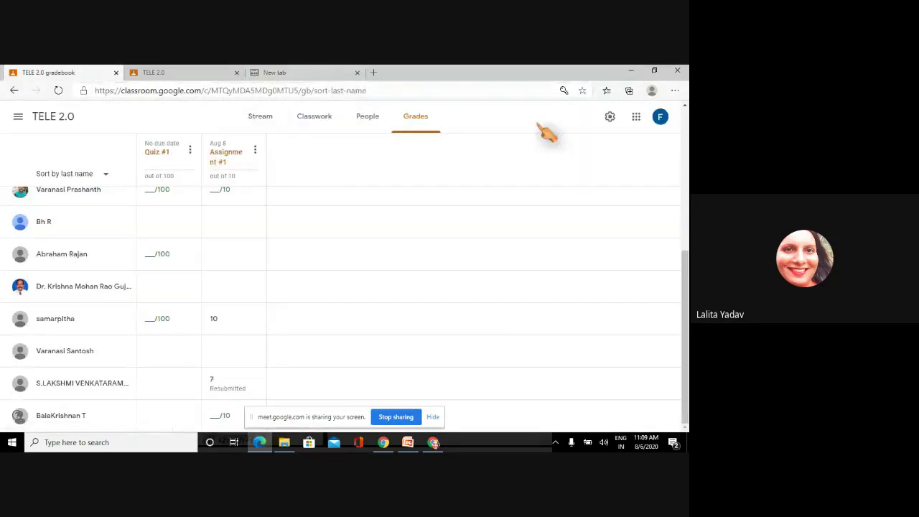
click(662, 121)
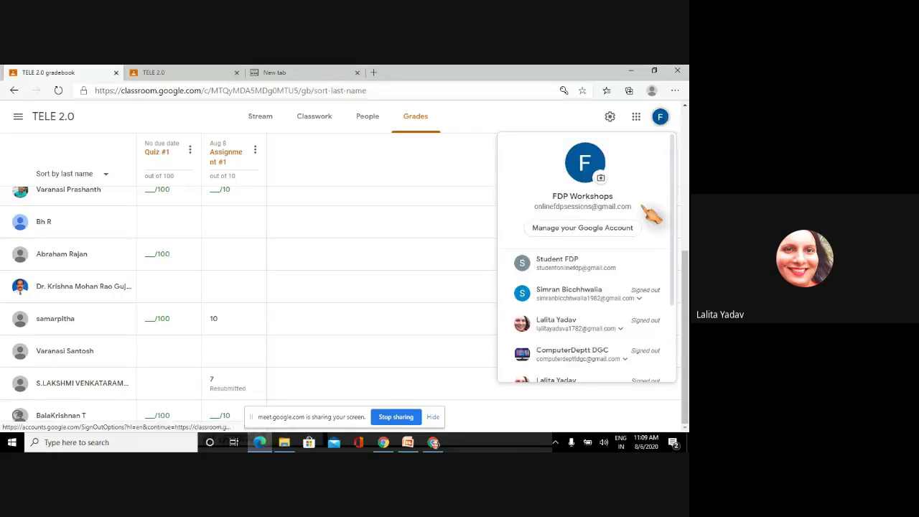
click(303, 91)
text(dr)
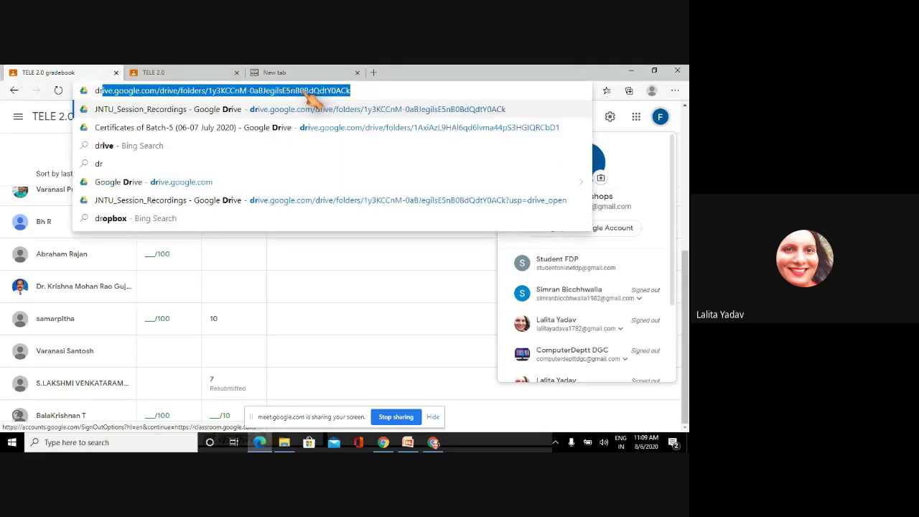
key(Return)
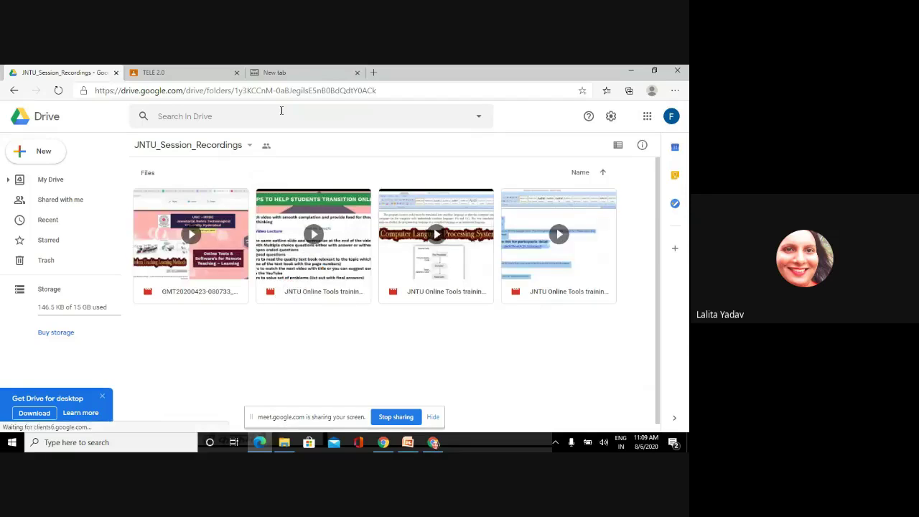
click(671, 118)
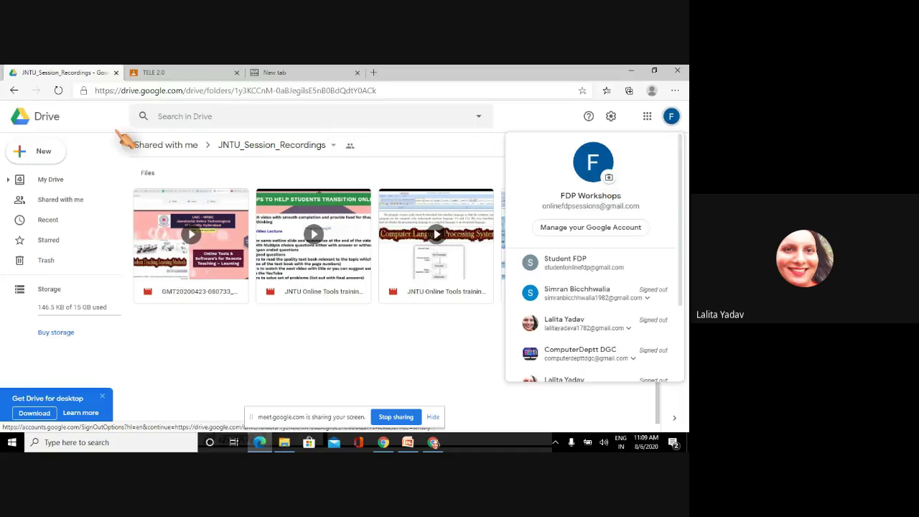
click(14, 91)
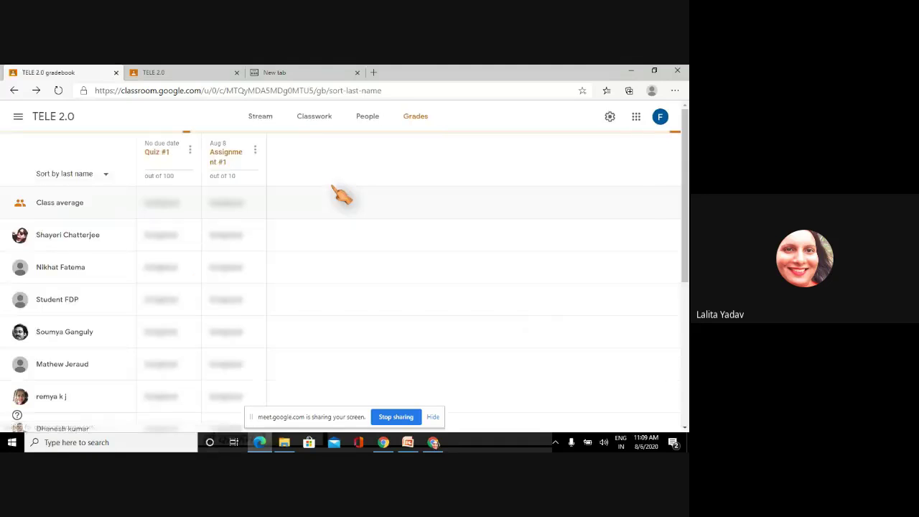
- Go to the TELE 2.0 Classwork page and expand Quiz #1
click(266, 117)
click(316, 121)
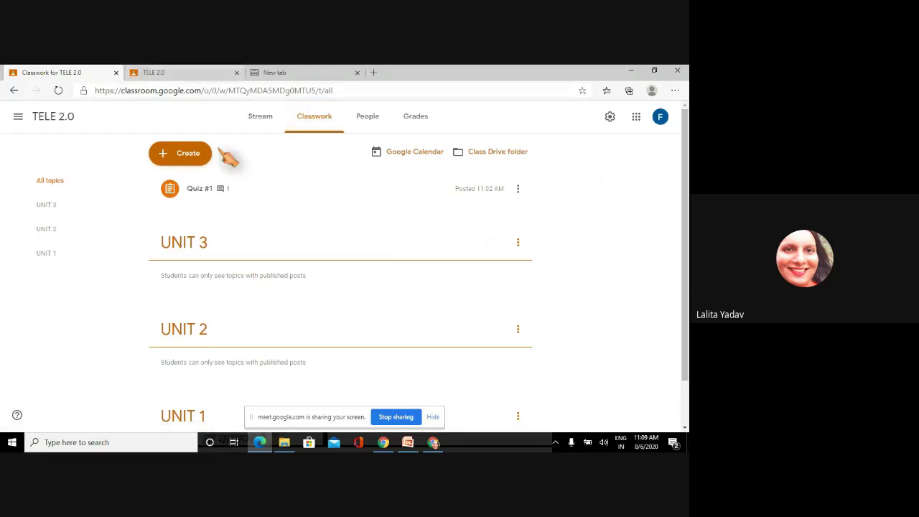
click(217, 194)
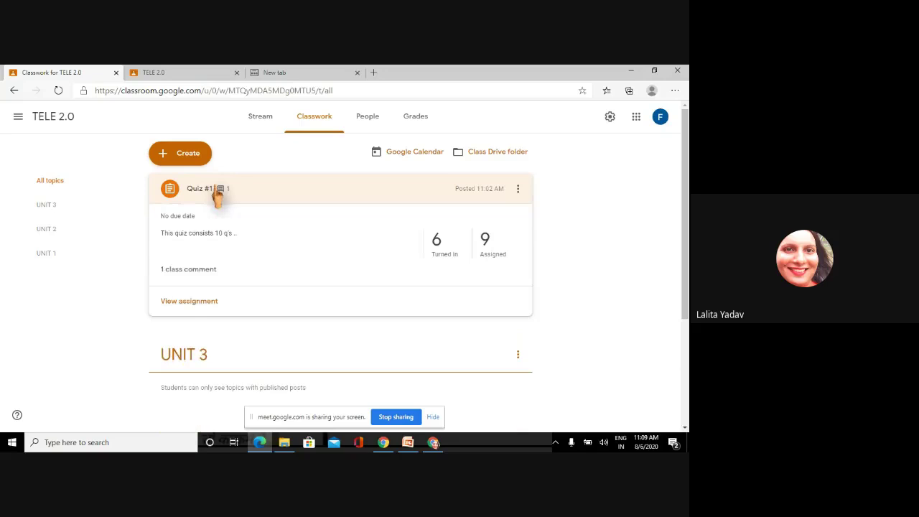
- Preview Quiz #1's attached form and its class comments, closing each afterwards
click(181, 306)
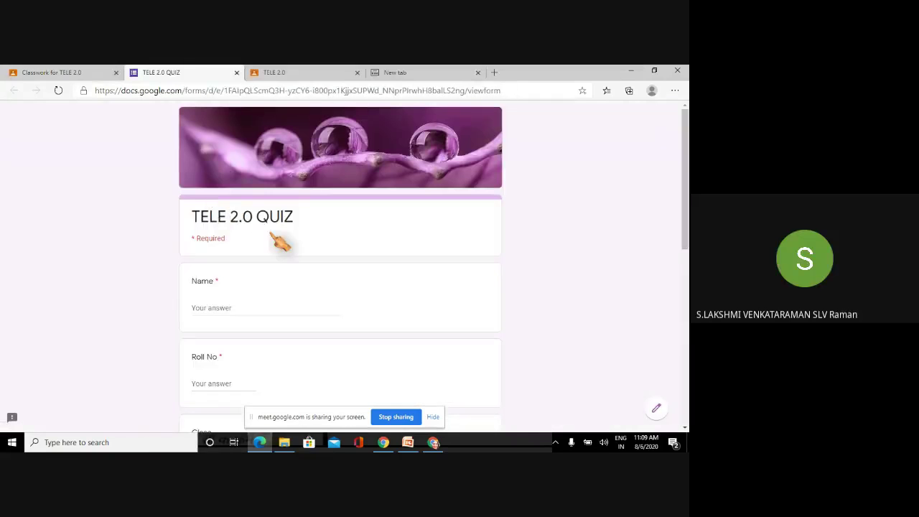
click(236, 72)
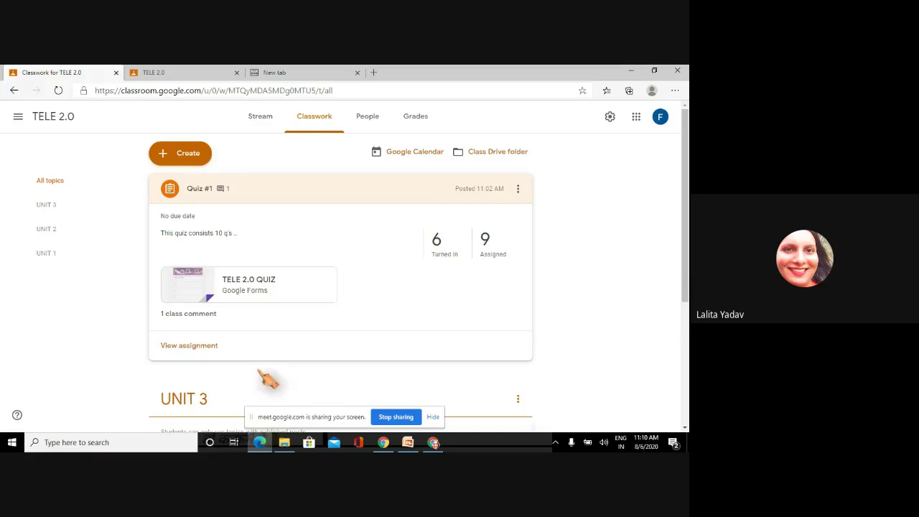
click(181, 318)
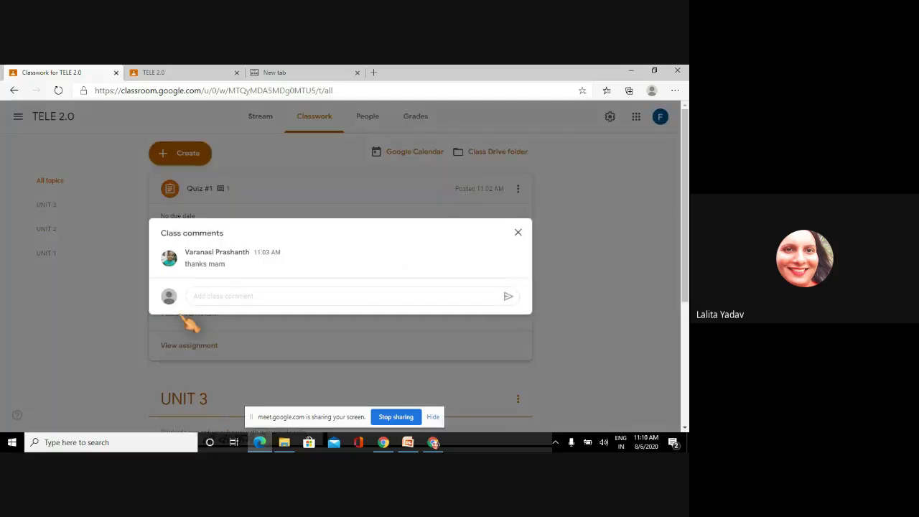
click(518, 233)
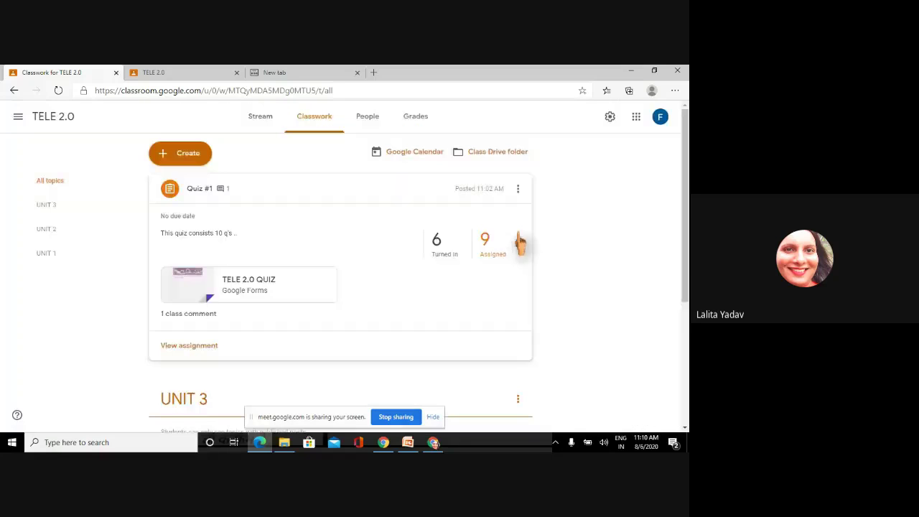
- Open the class Drive folder and the Blank Quiz form inside it
click(498, 153)
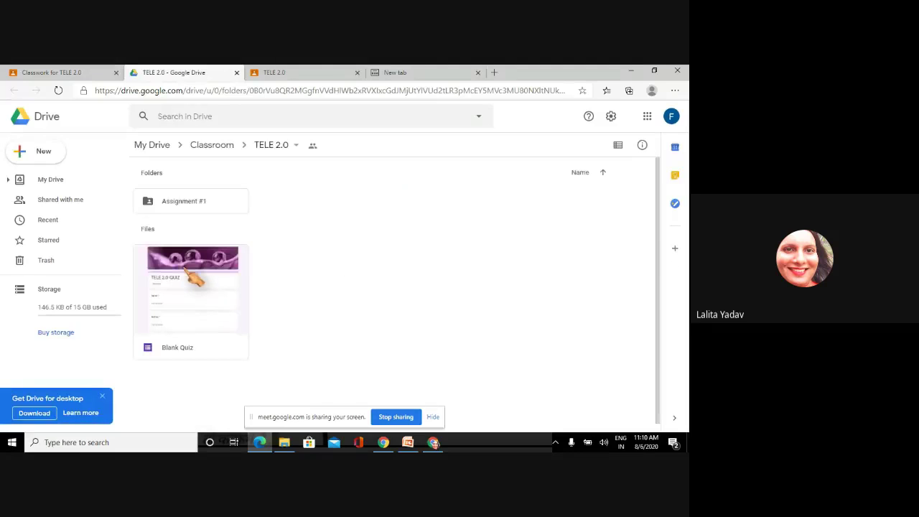
double_click(195, 271)
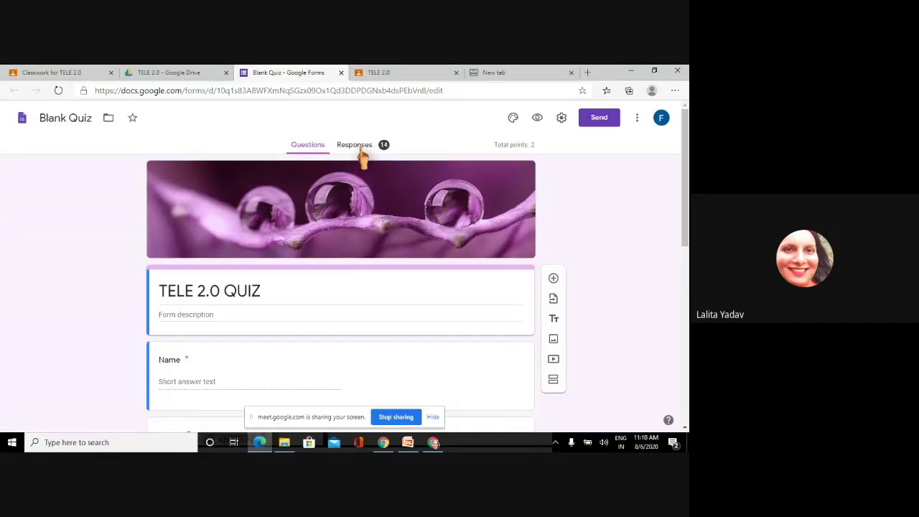
- Open the Blank Quiz responses, look at the Question view, then return to the 14-response summary
click(360, 148)
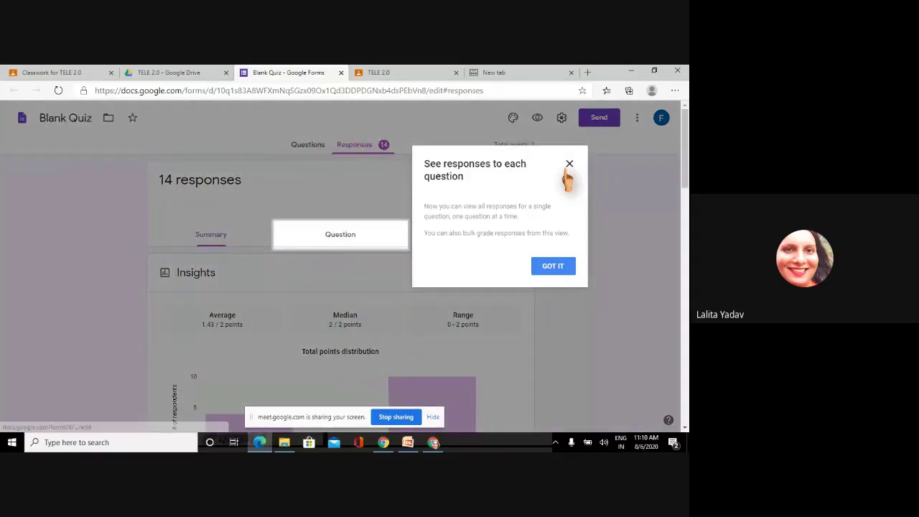
click(568, 169)
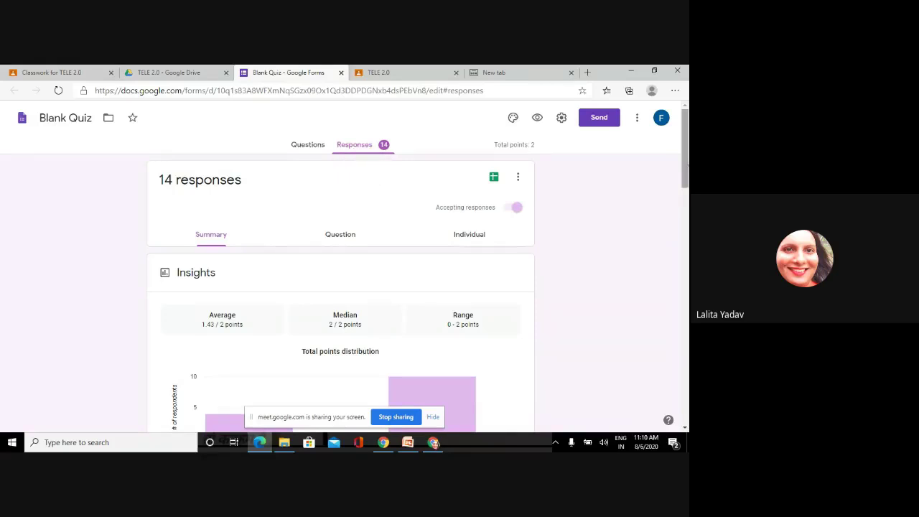
drag(686, 169, 686, 175)
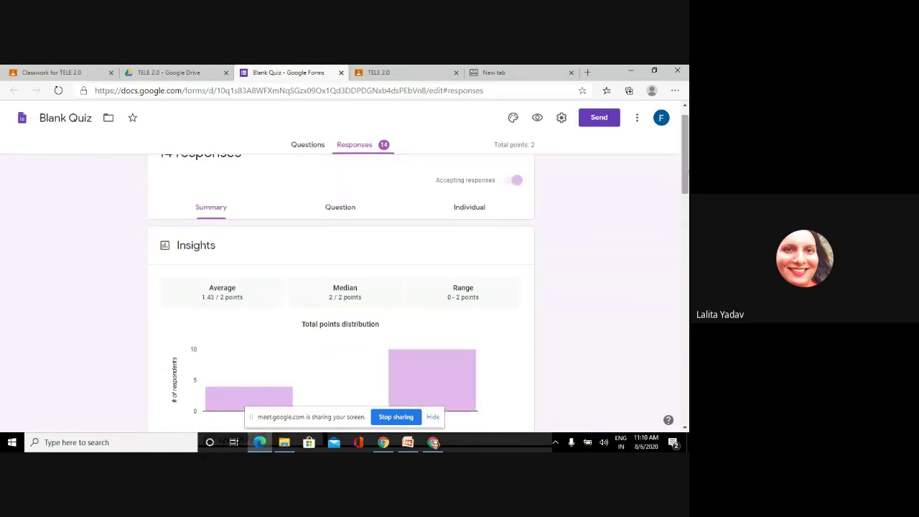
click(336, 212)
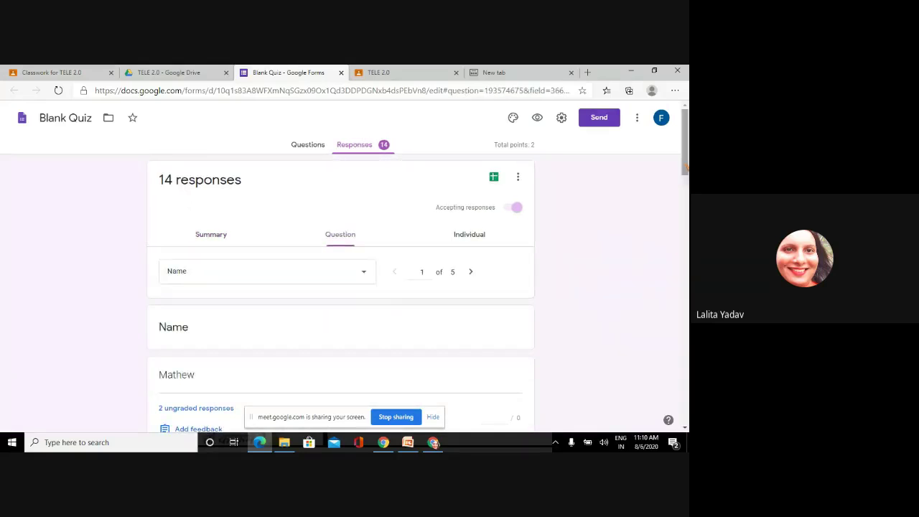
scroll(341, 290, down, 4)
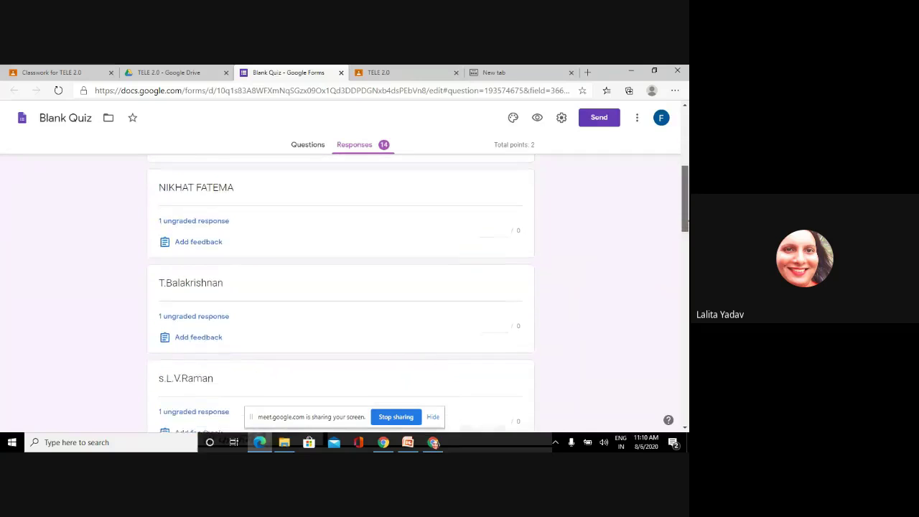
scroll(341, 291, up, 4)
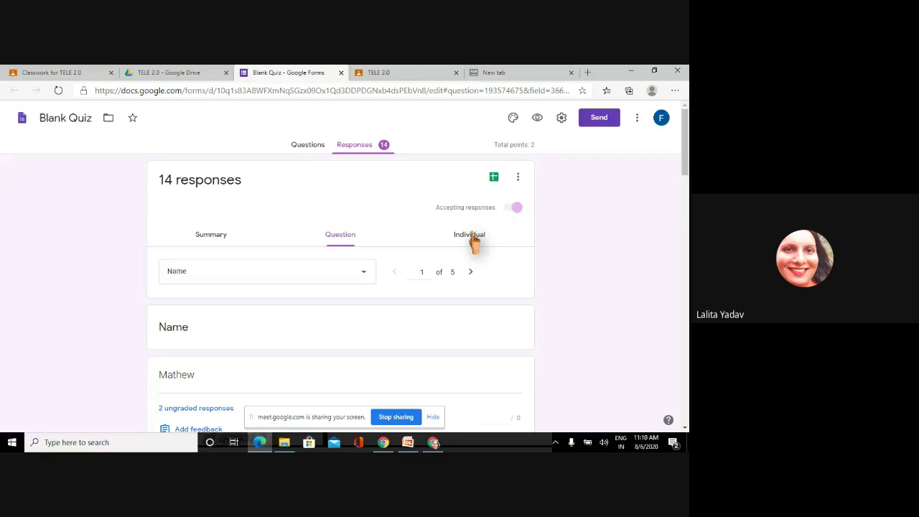
click(216, 237)
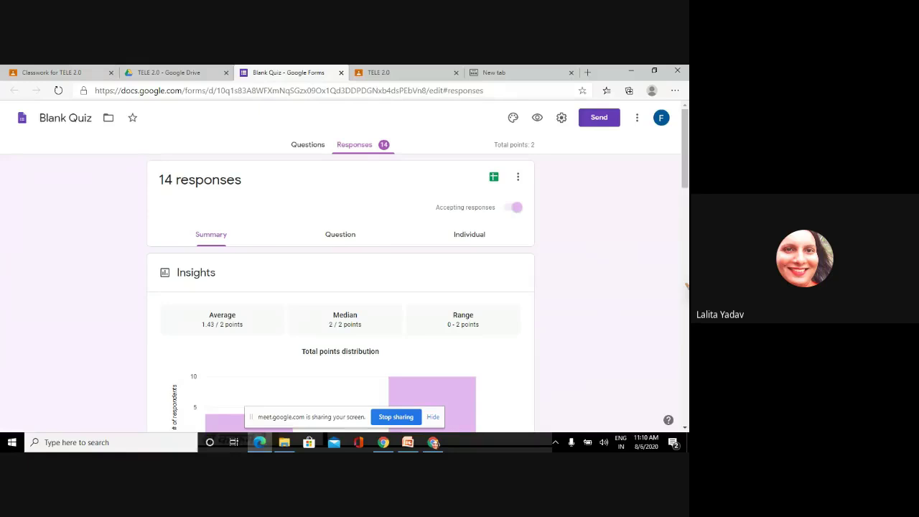
- Open the response destination dialog offering a new Blank Quiz (Responses) spreadsheet
click(495, 180)
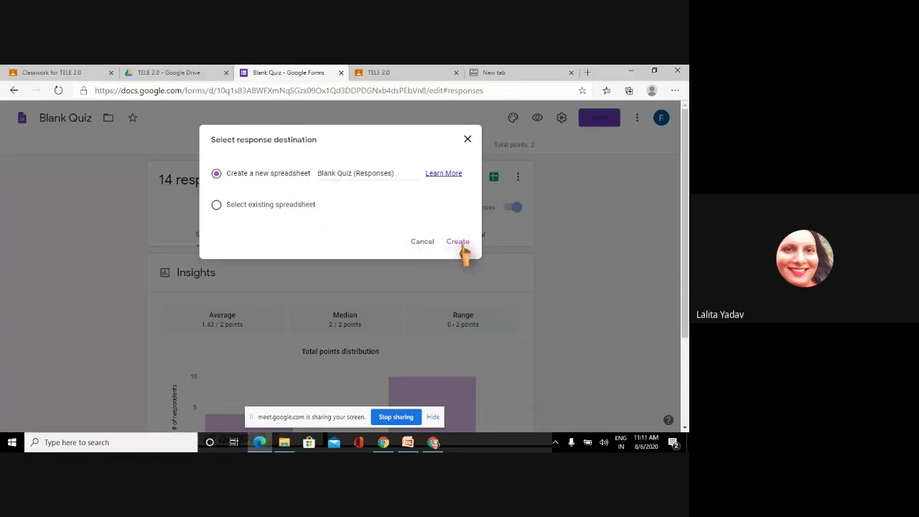
click(467, 140)
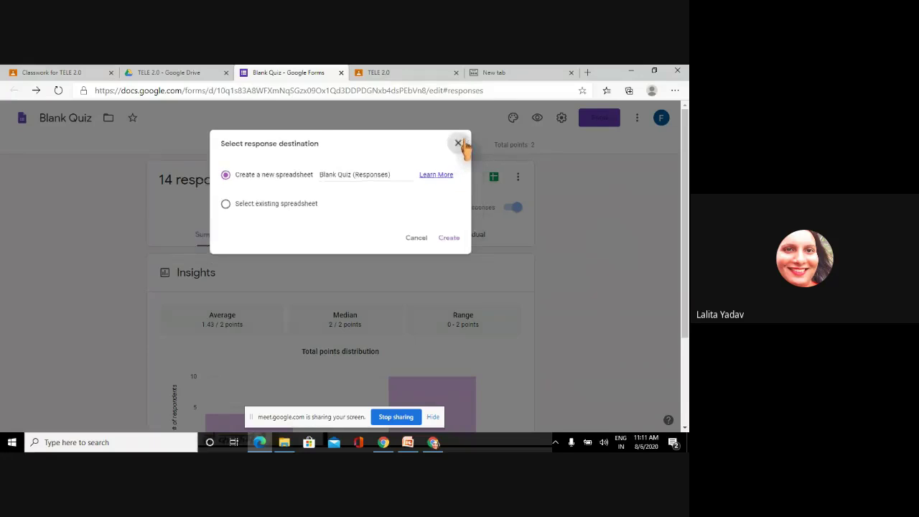
click(494, 180)
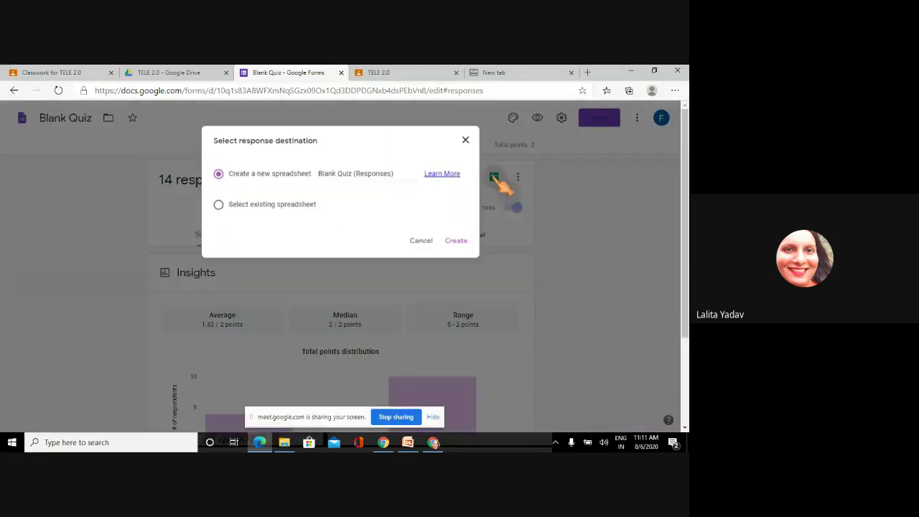
- Create the linked Blank Quiz (Responses) sheet with all 14 responses, then close its tab
click(459, 242)
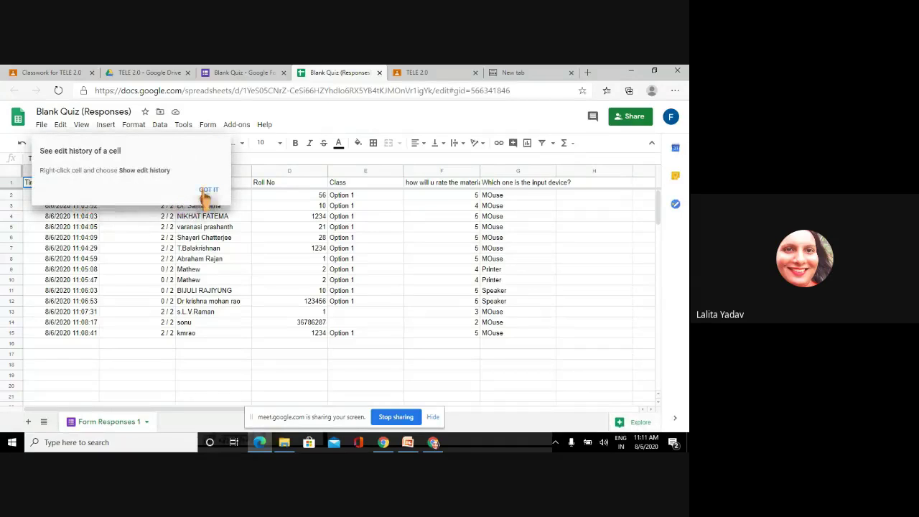
click(209, 191)
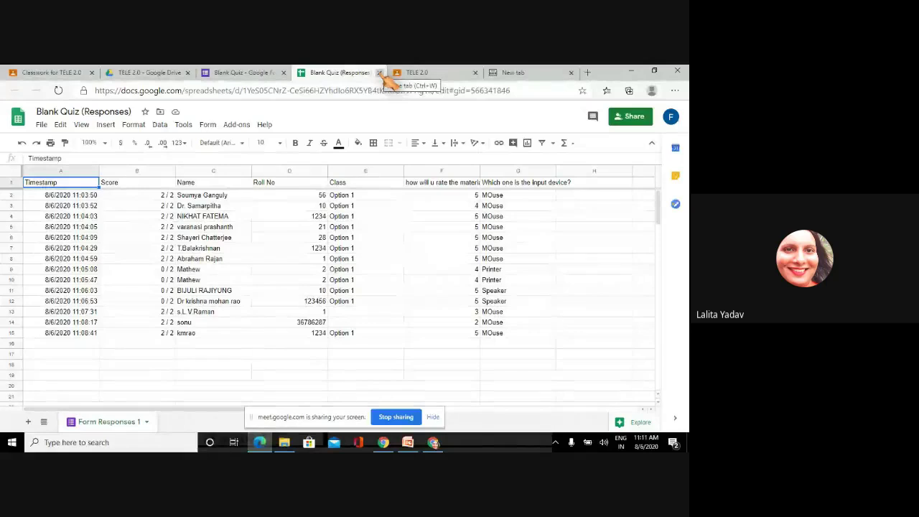
click(379, 72)
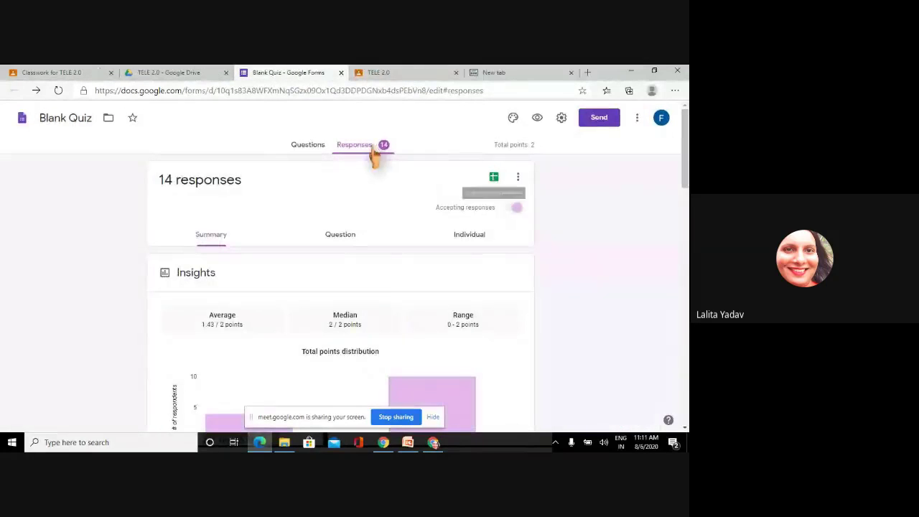
- Reload the Blank Quiz form page and open its Settings dialog
key(F5)
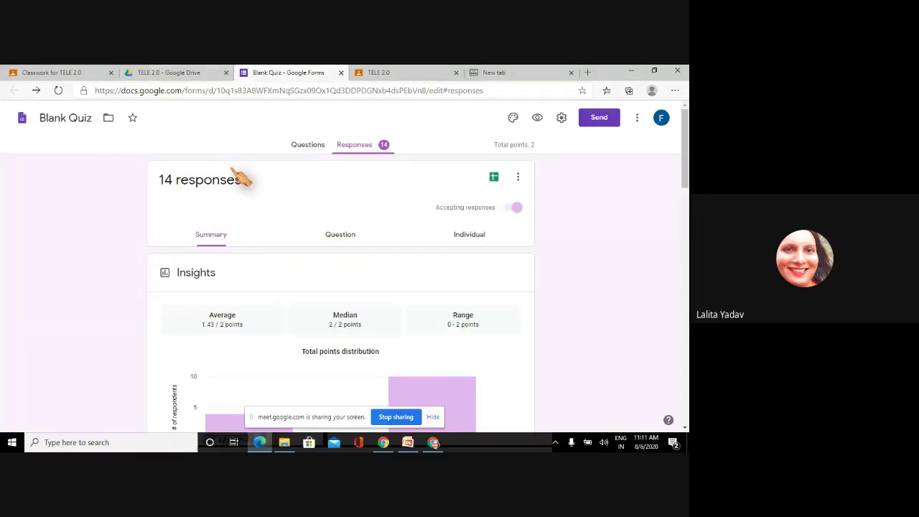
click(561, 118)
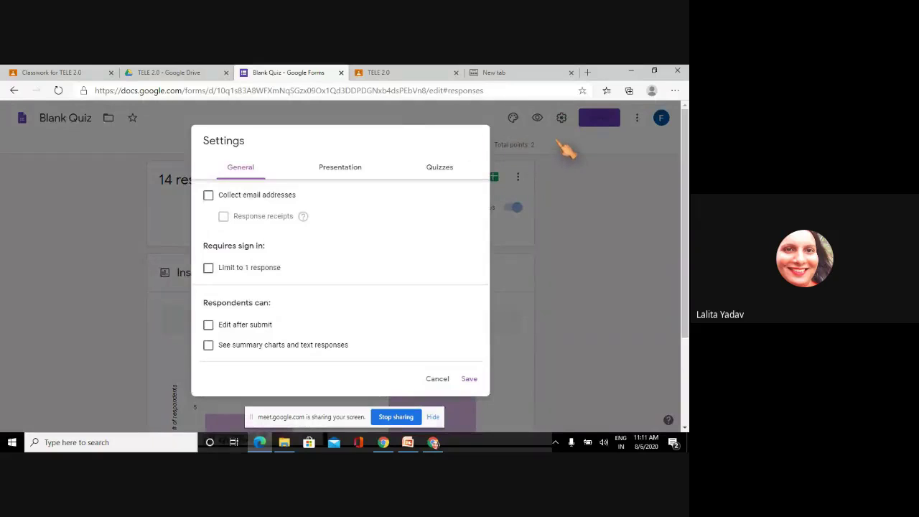
- Turn on 'Limit to 1 response' in General settings, then view the Quizzes options
click(566, 149)
click(562, 118)
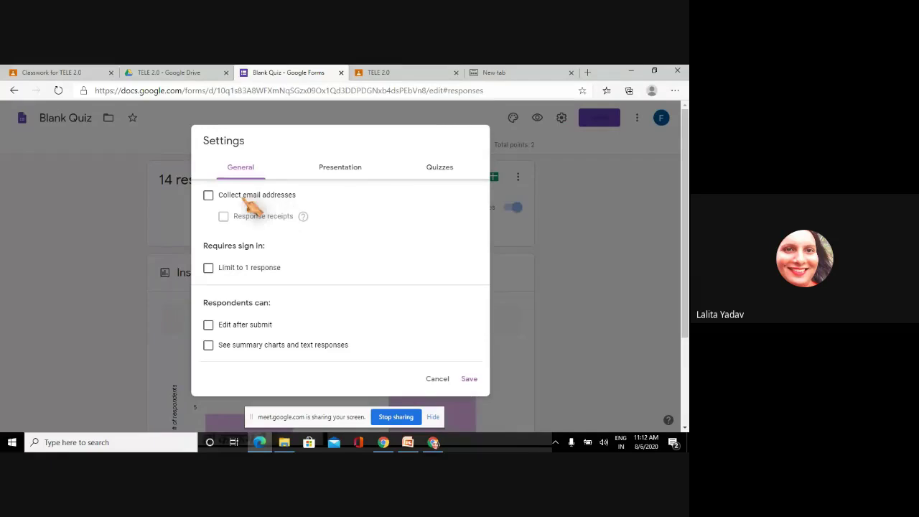
click(209, 268)
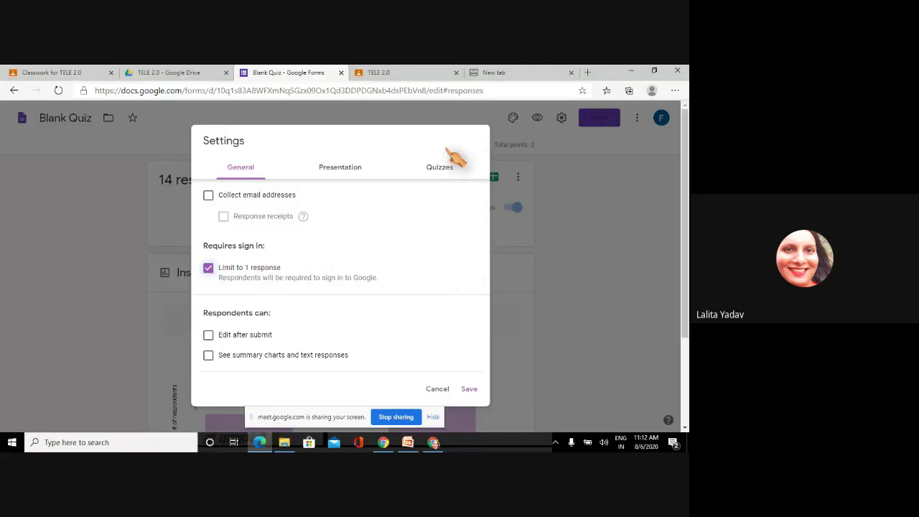
click(440, 171)
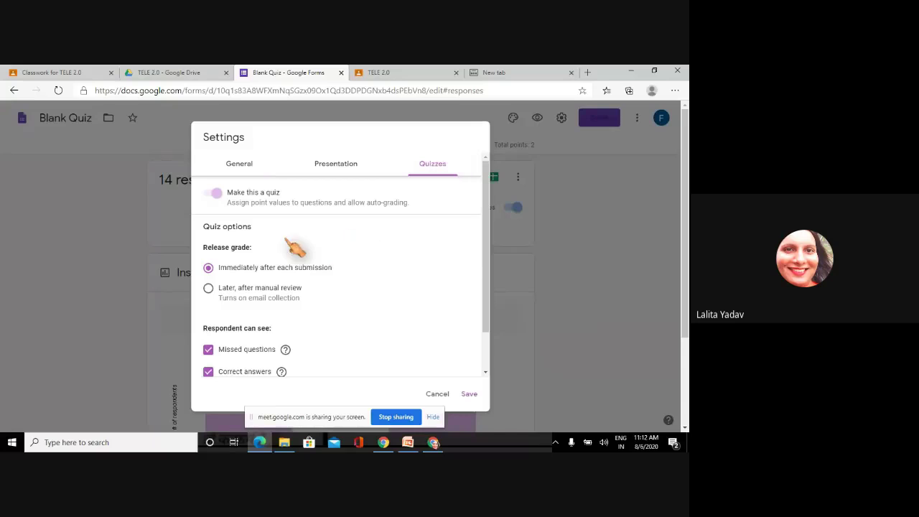
- Try toggling quiz mode and the grade-release options, then cancel the settings without saving
click(215, 194)
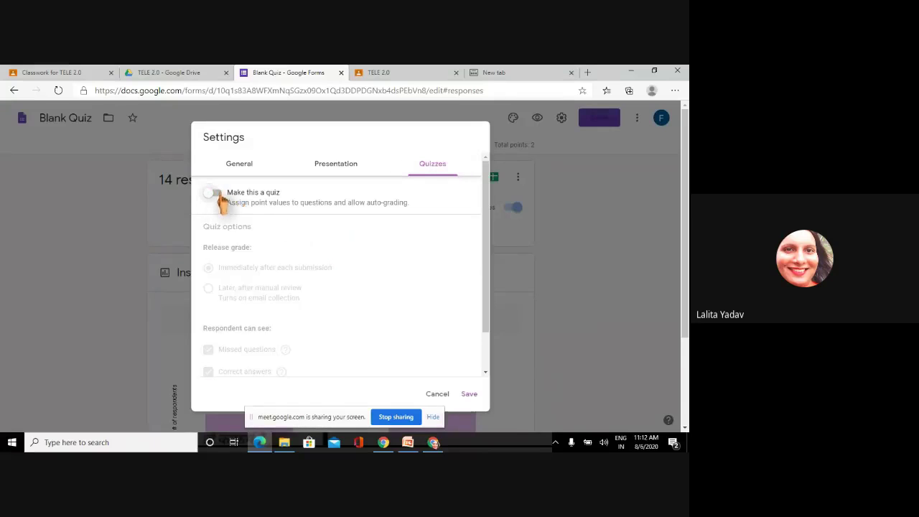
click(218, 194)
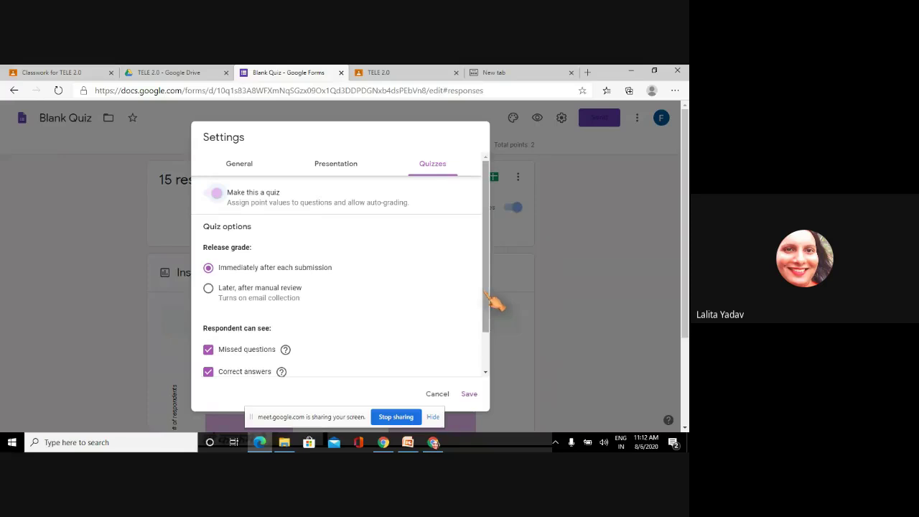
drag(495, 304, 492, 339)
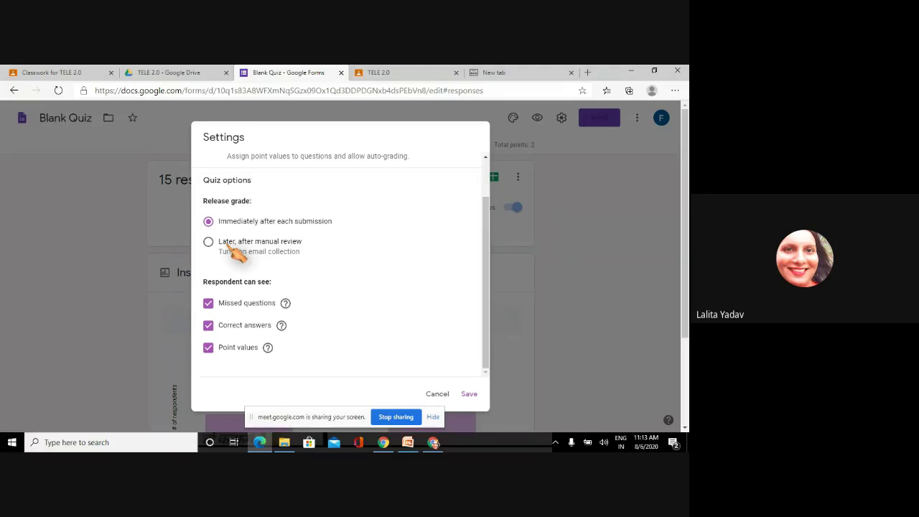
click(229, 246)
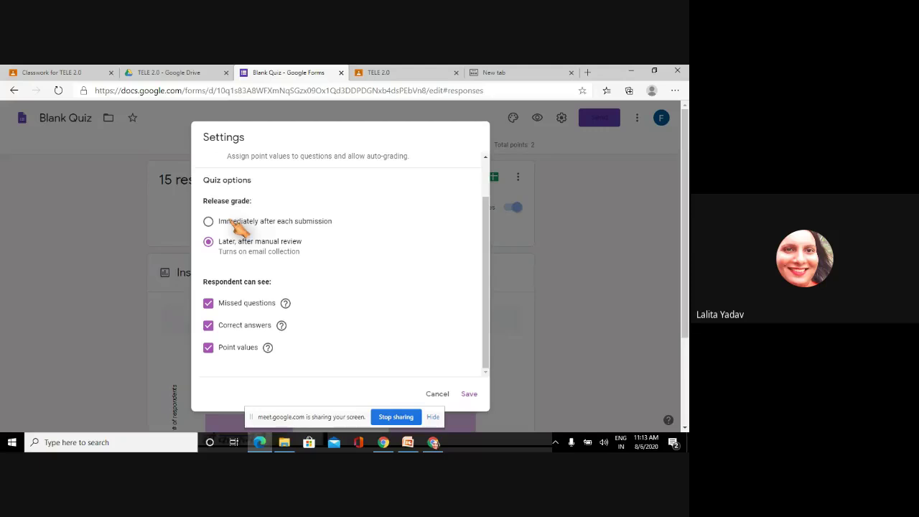
click(232, 224)
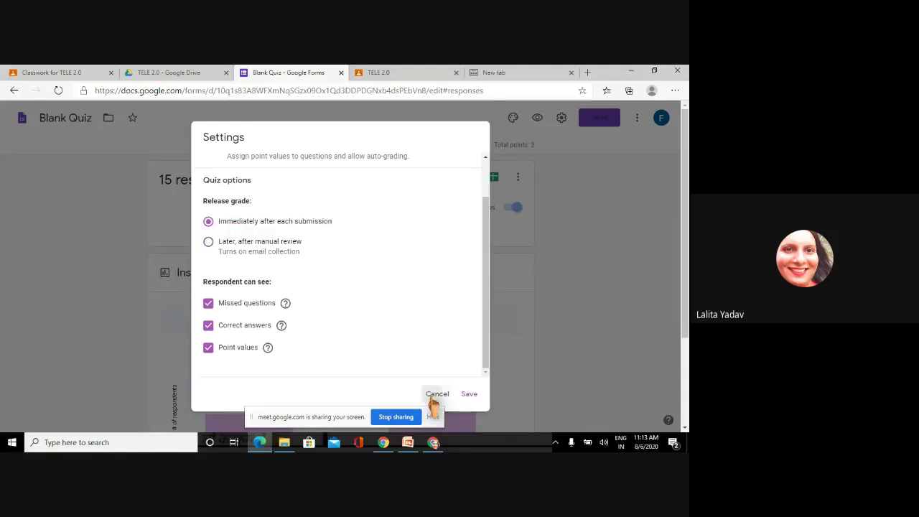
click(437, 394)
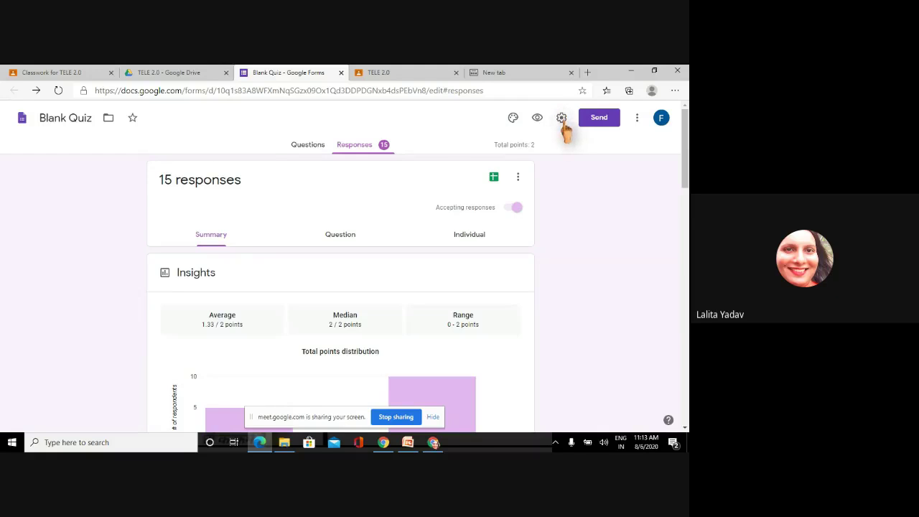
- Close the Blank Quiz form and open the Create menu on TELE 2.0 Classwork
click(308, 146)
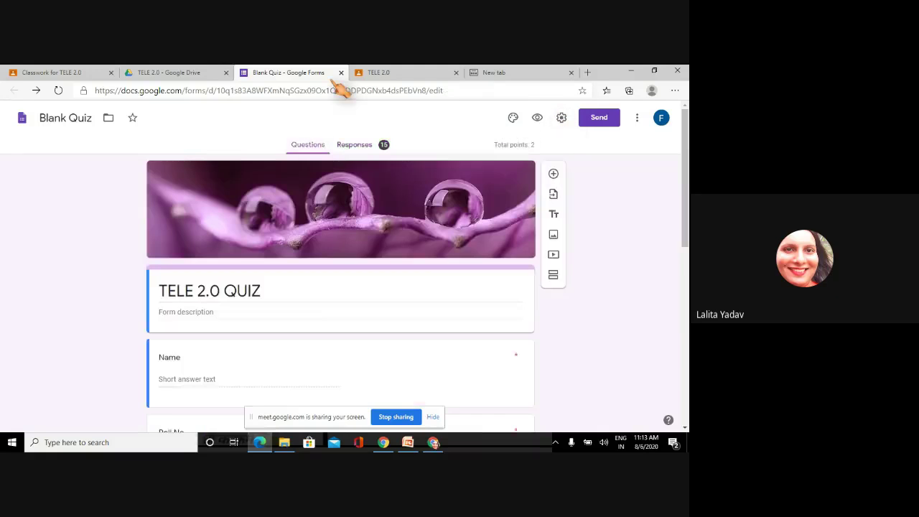
click(341, 73)
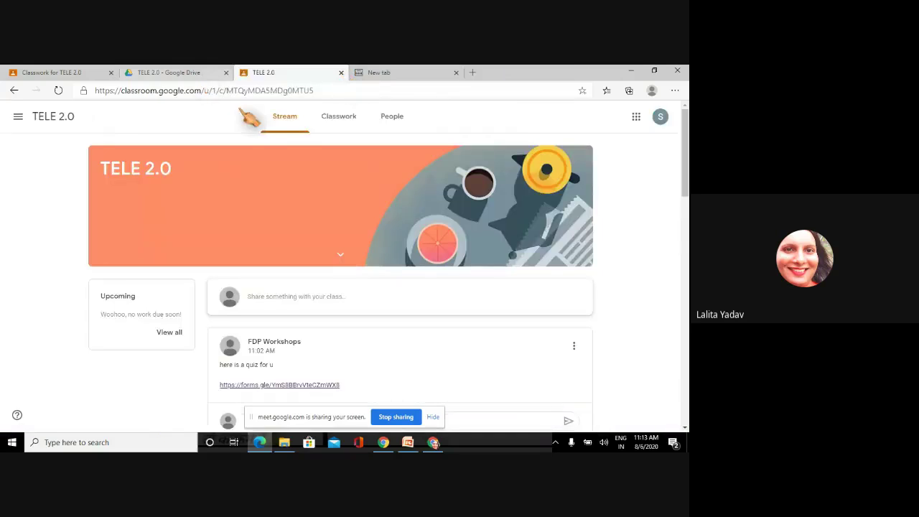
click(72, 77)
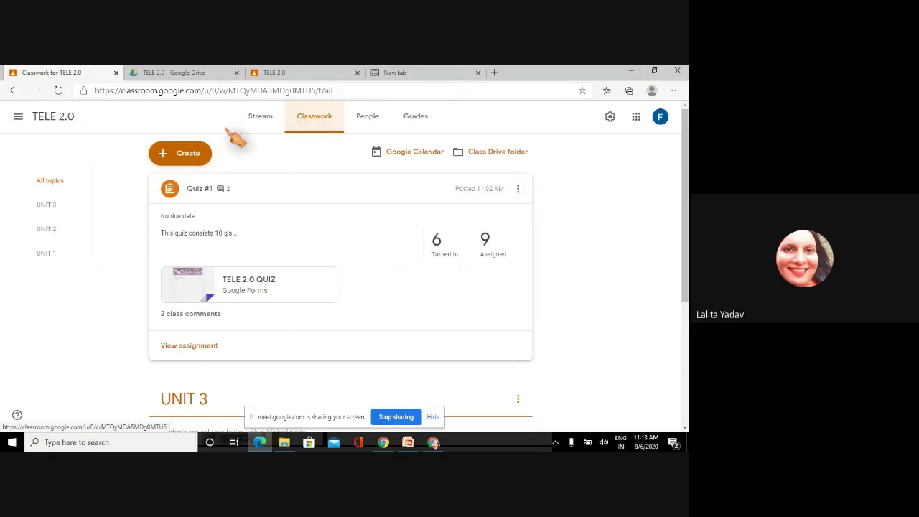
click(173, 156)
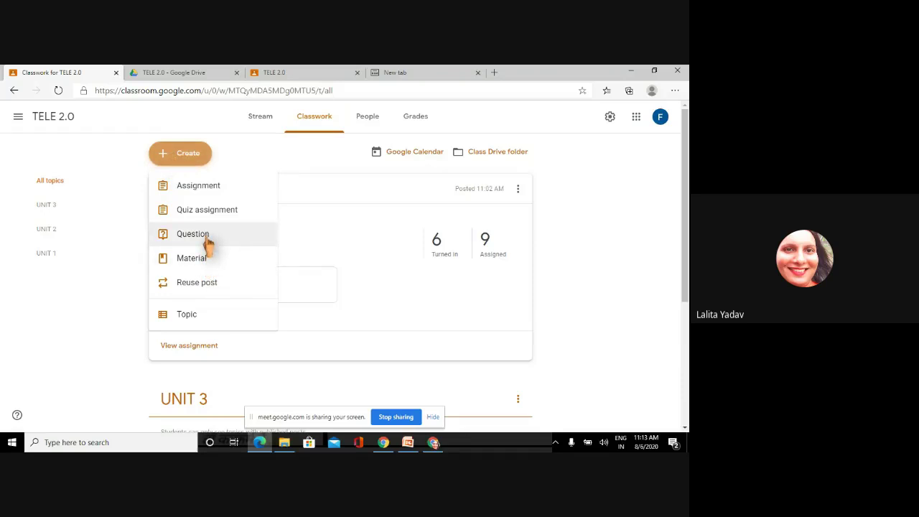
- Start a multiple-choice class question with the text 'how r feeling today'
click(206, 242)
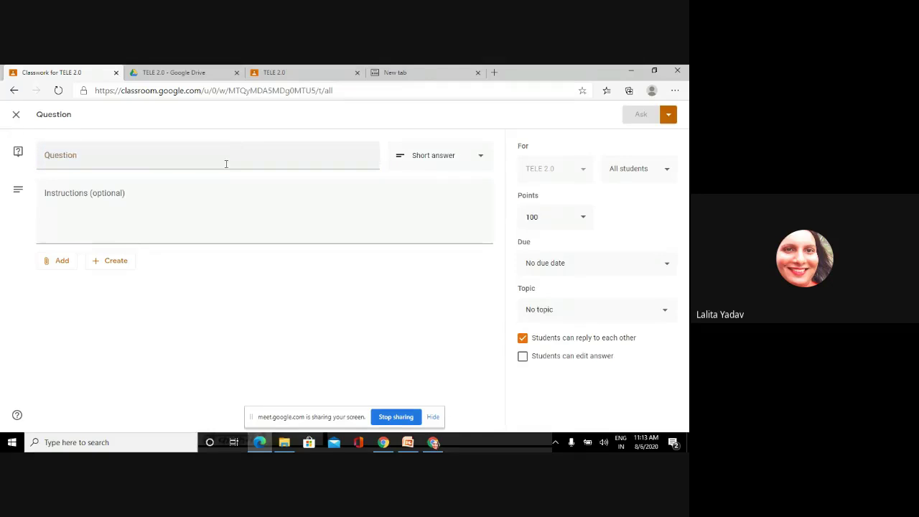
click(225, 164)
text(how r)
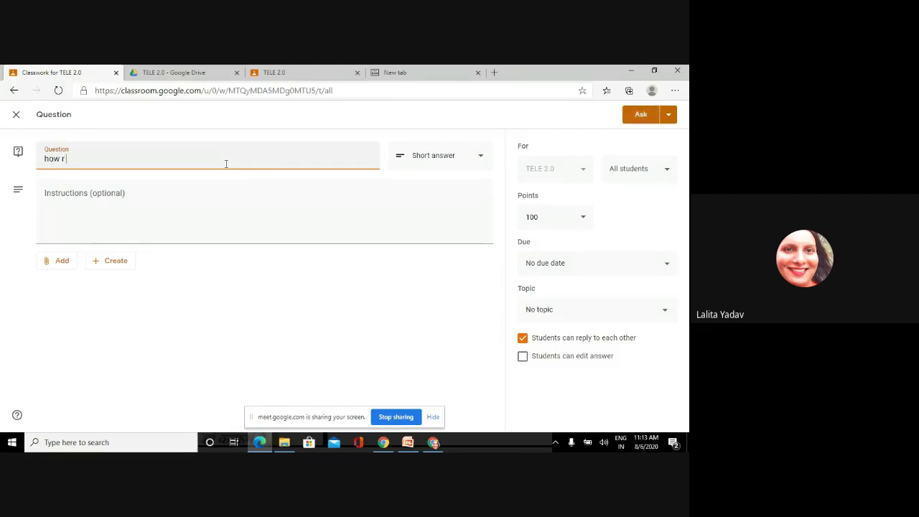
text( feeling today??)
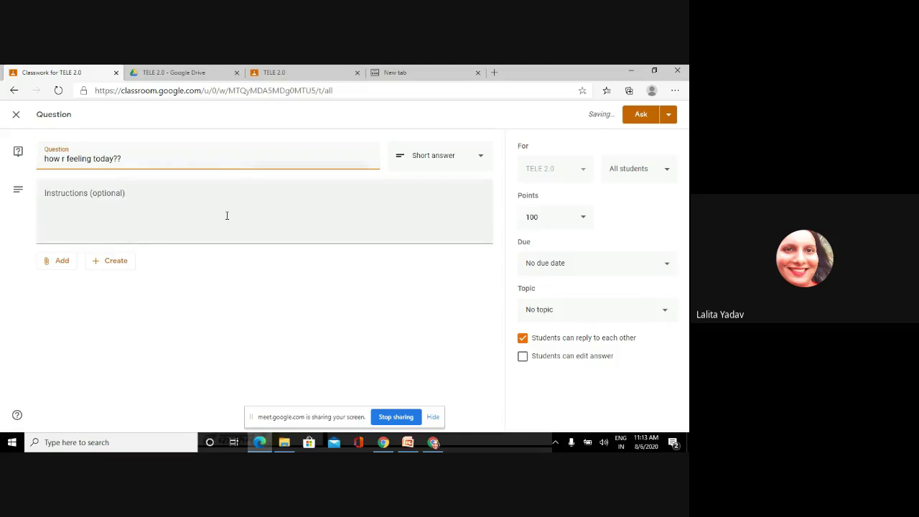
click(433, 163)
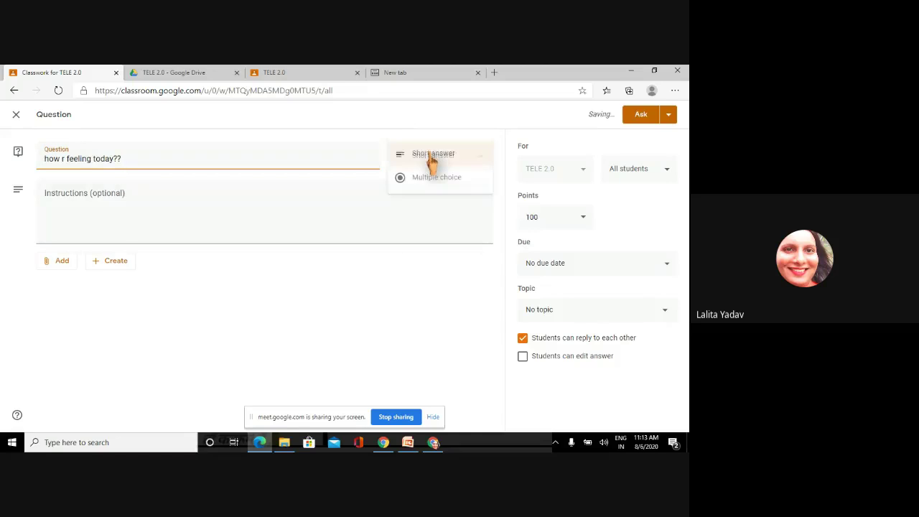
click(433, 180)
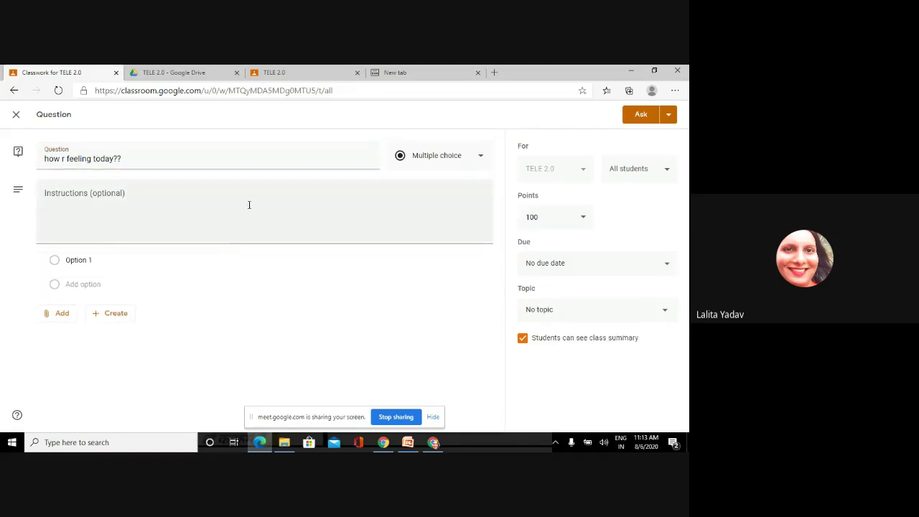
- Add the answer options awesome, good and not well
click(146, 196)
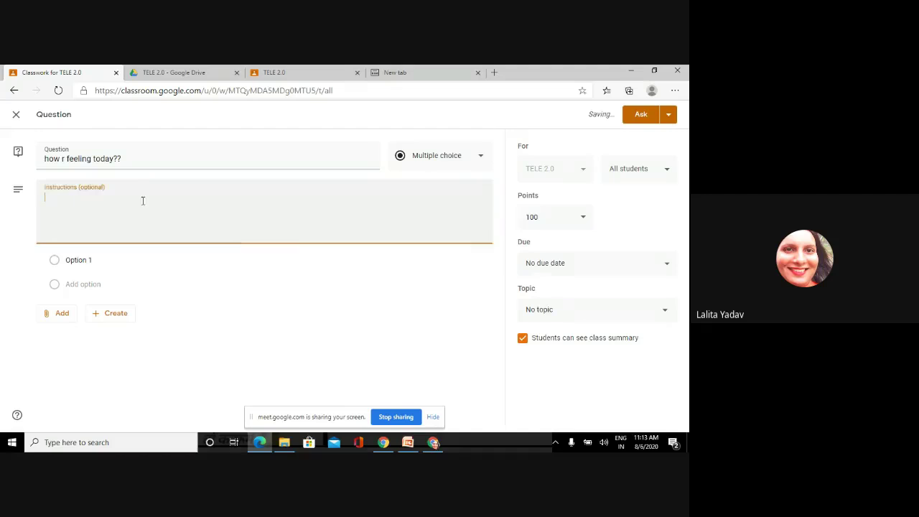
click(79, 258)
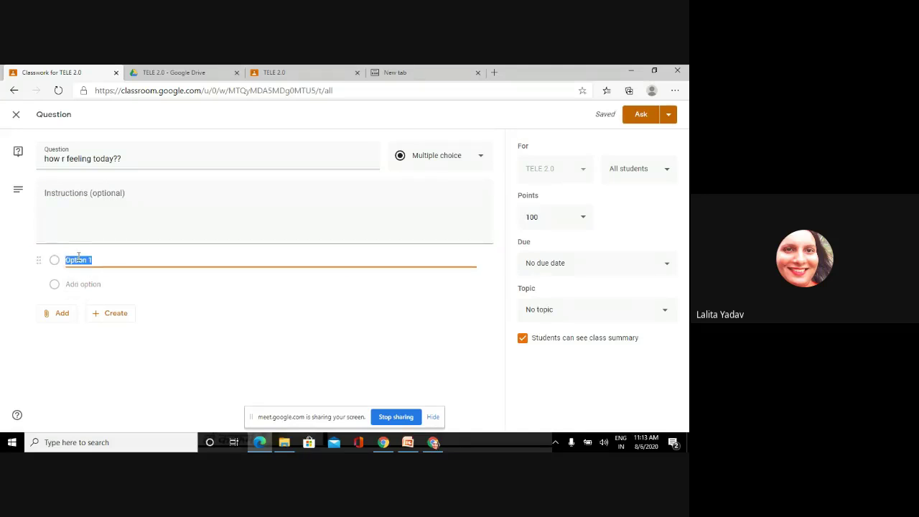
text(awesome)
click(81, 284)
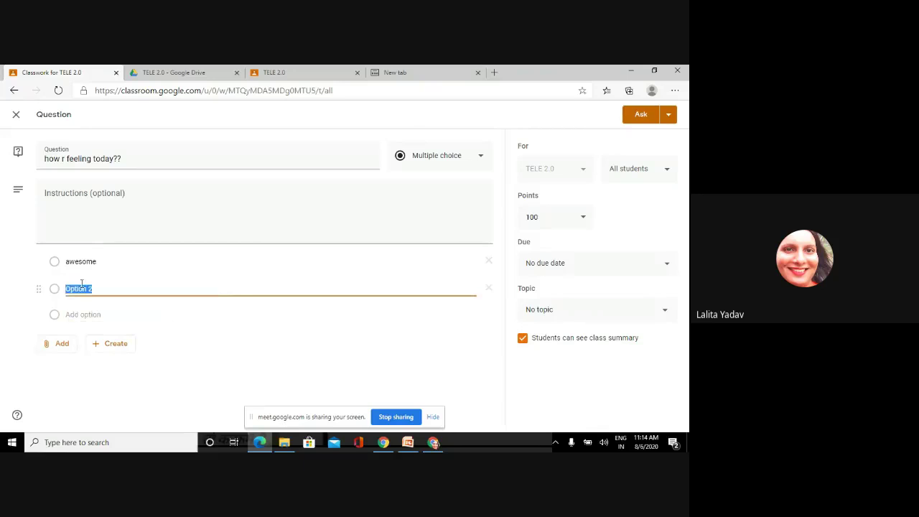
text(good)
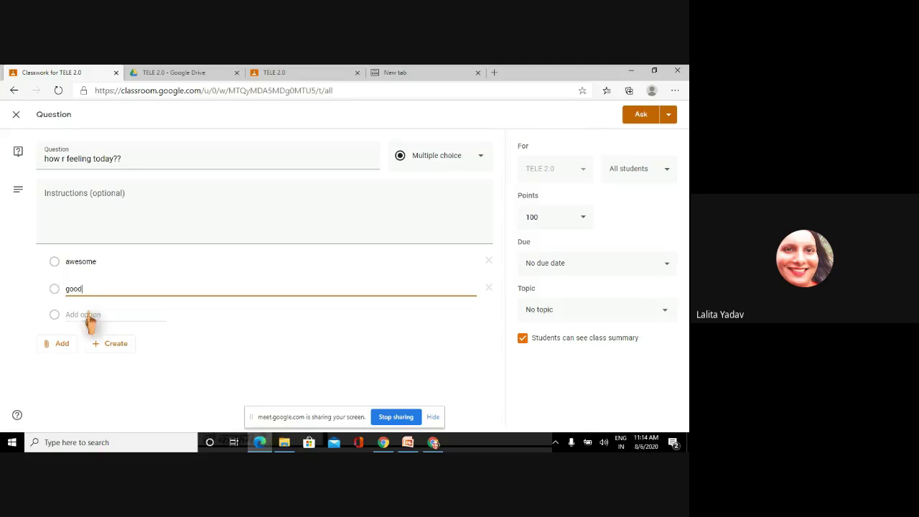
click(86, 315)
text(not w)
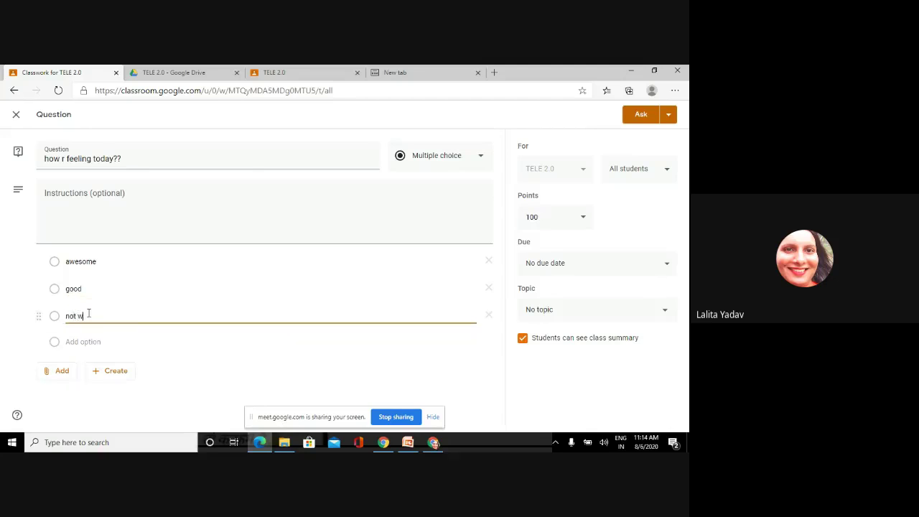
text(ell)
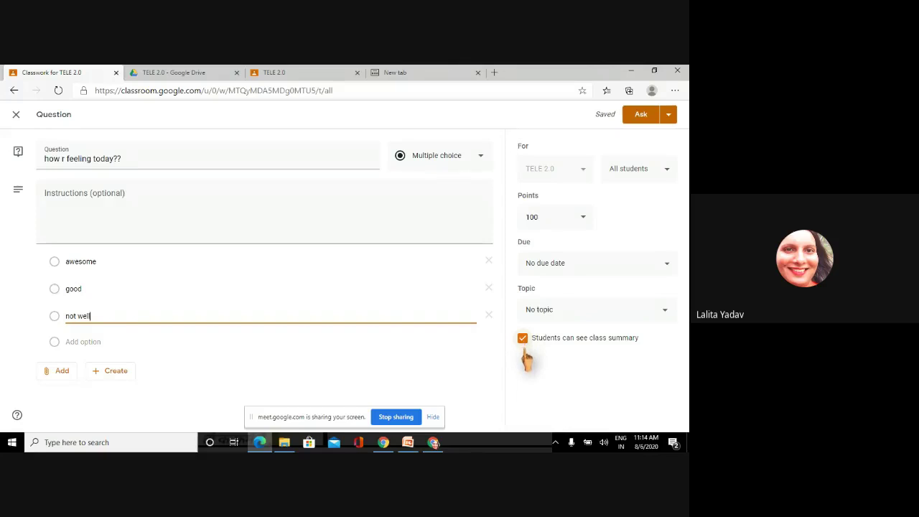
- Leave 'Students can see class summary' checked and post the question with Ask
click(524, 343)
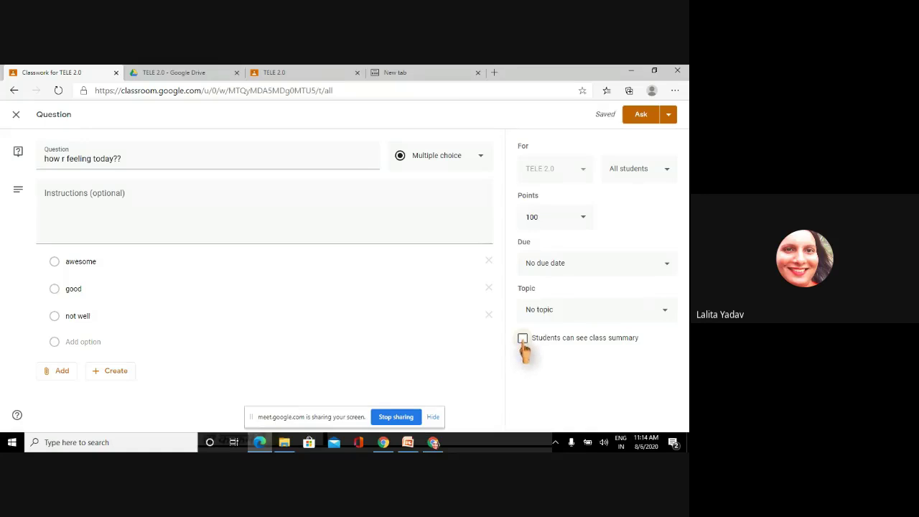
click(524, 342)
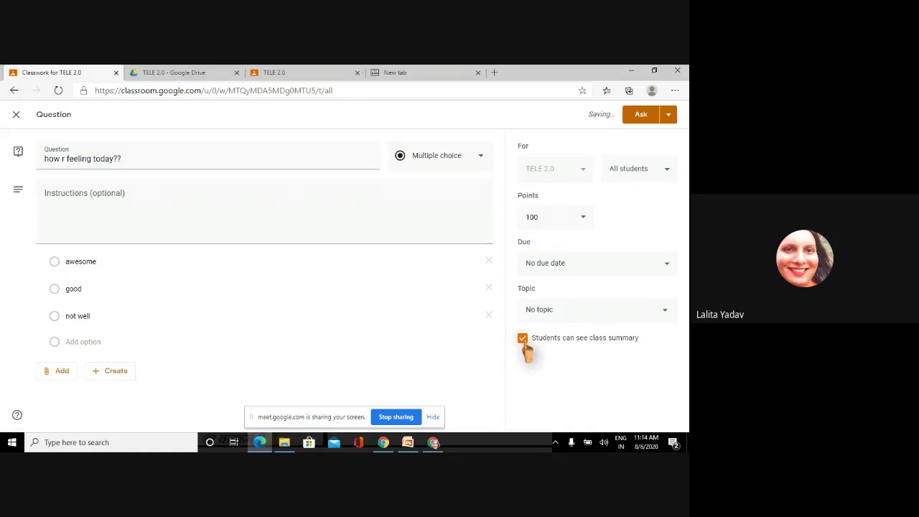
click(524, 341)
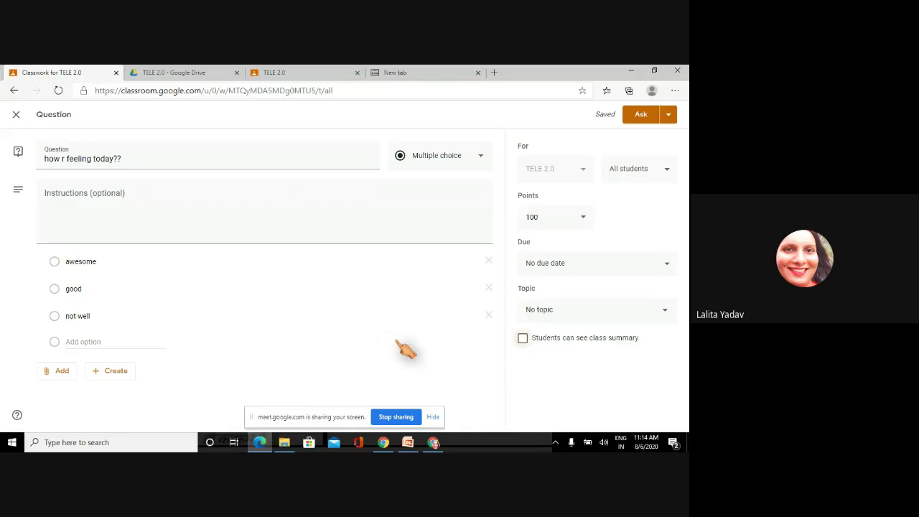
click(523, 340)
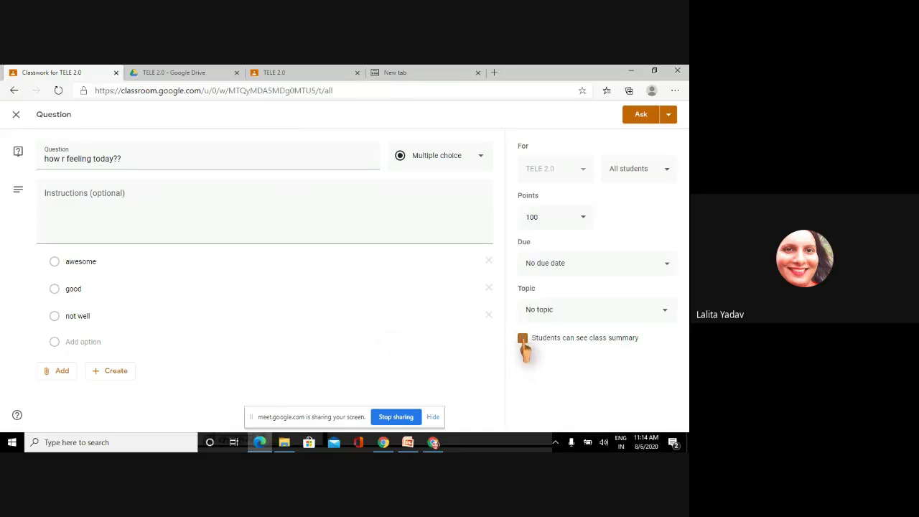
click(649, 119)
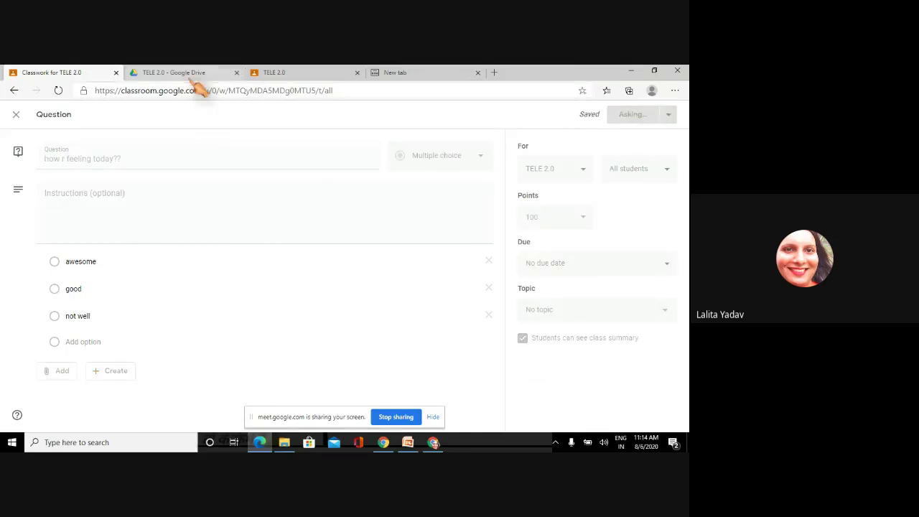
click(16, 115)
- Check the question's student answers from the Stream, then reload the student's TELE 2.0 stream
click(18, 119)
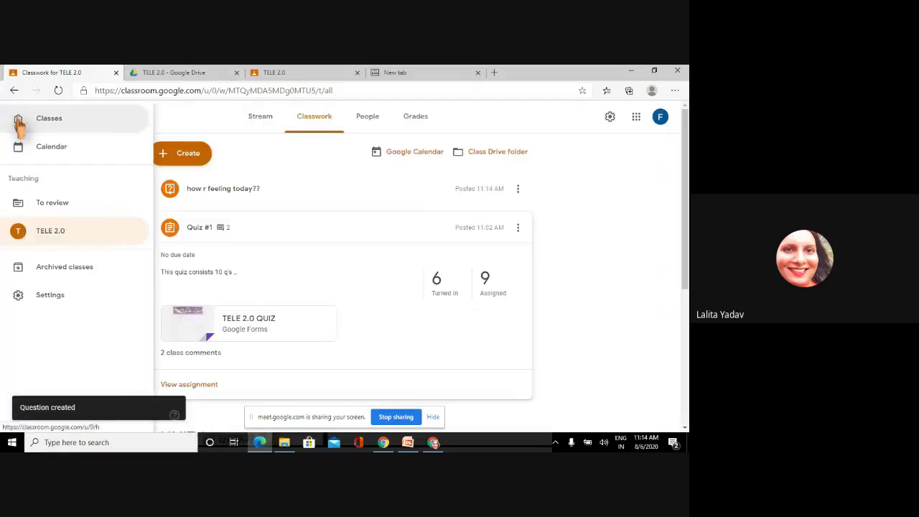
click(263, 123)
click(263, 123)
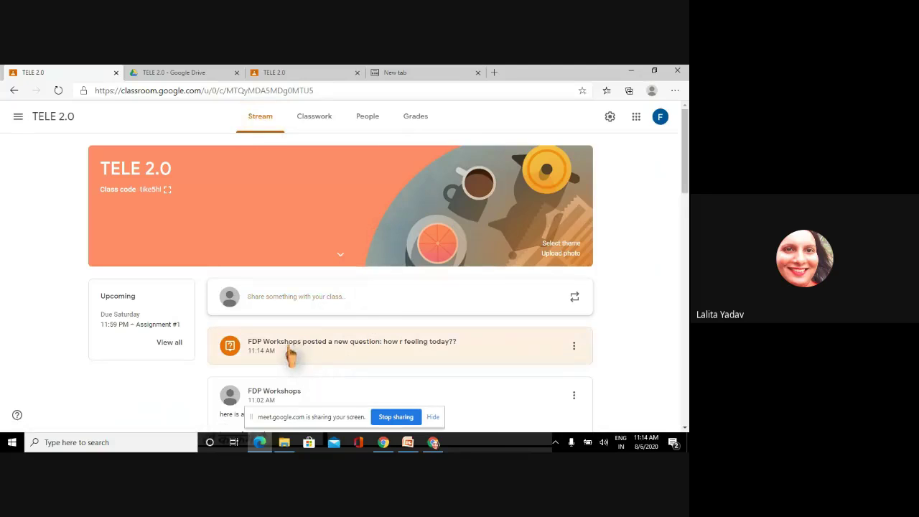
click(397, 354)
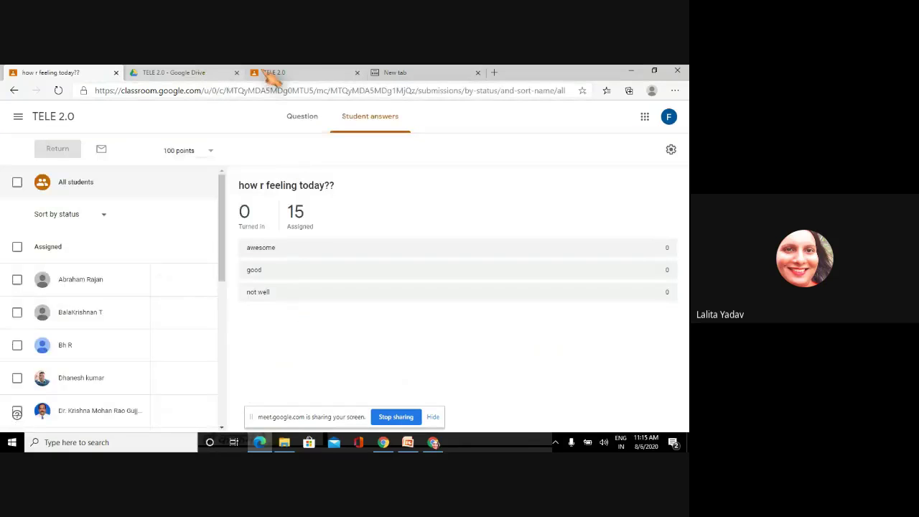
click(287, 74)
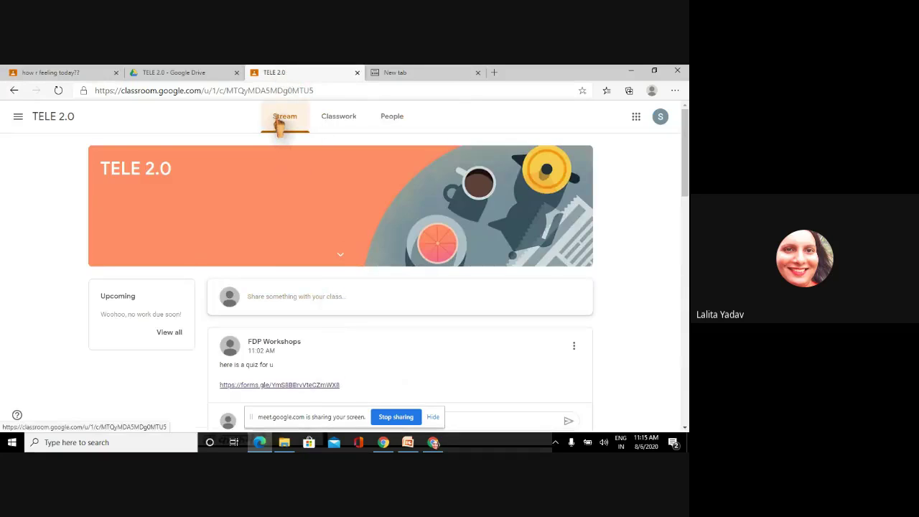
key(Return)
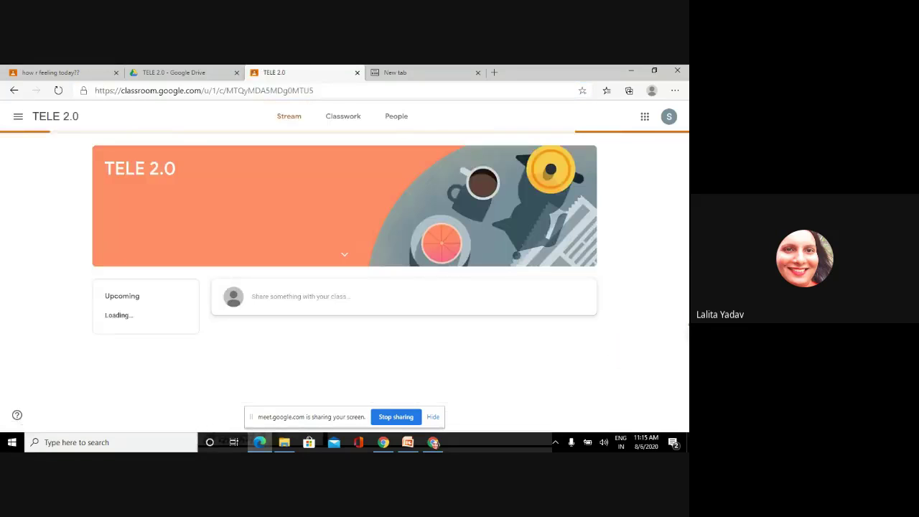
- Answer 'awesome' to 'how r feeling today??', turn it in, and close that tab
scroll(496, 301, down, 1)
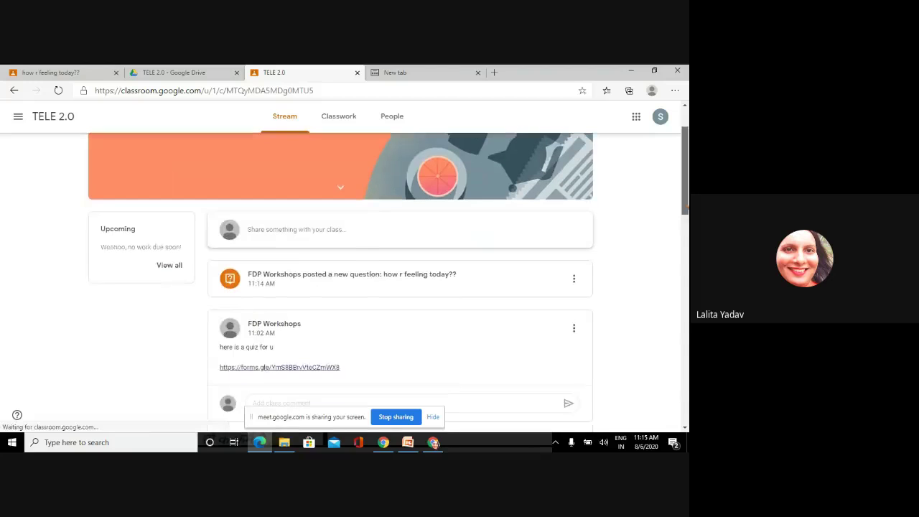
click(334, 284)
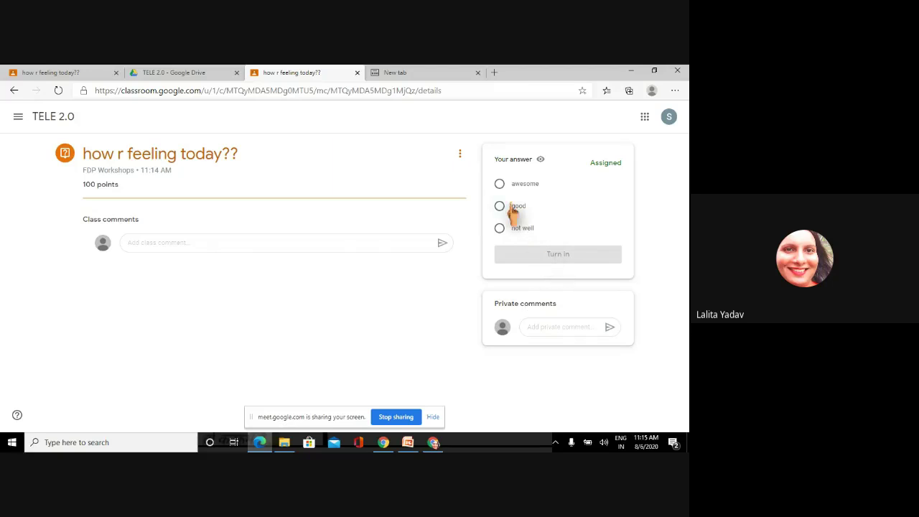
click(508, 185)
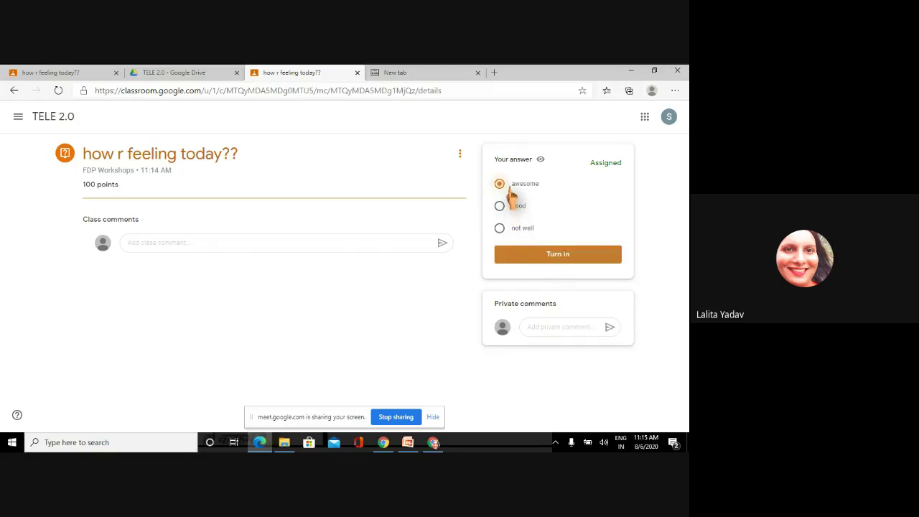
click(544, 262)
click(405, 294)
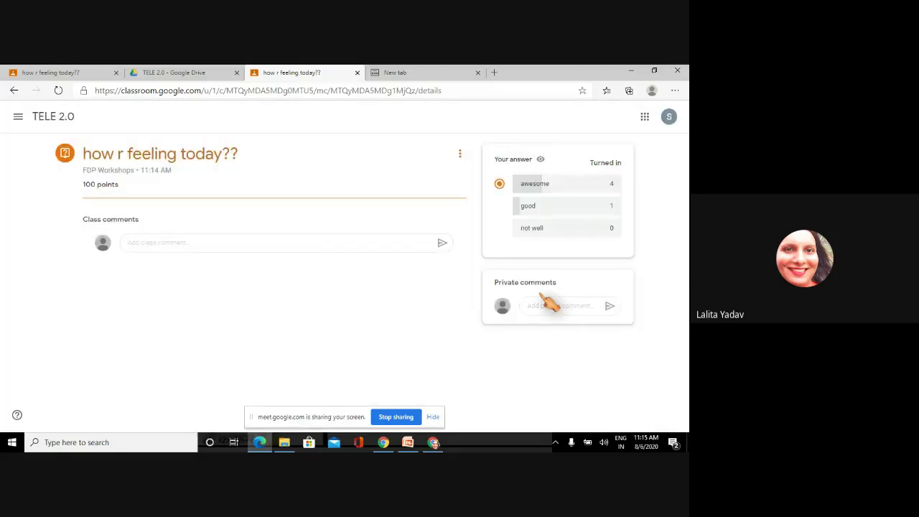
click(173, 242)
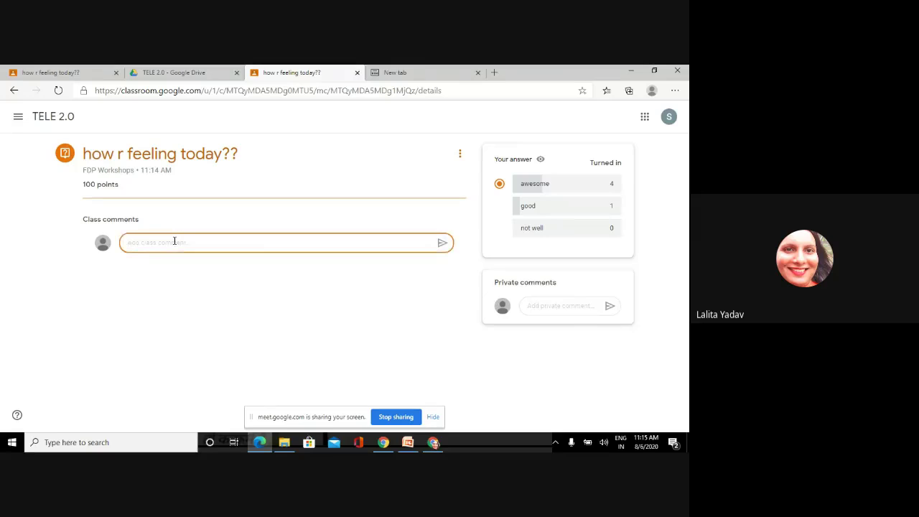
click(357, 73)
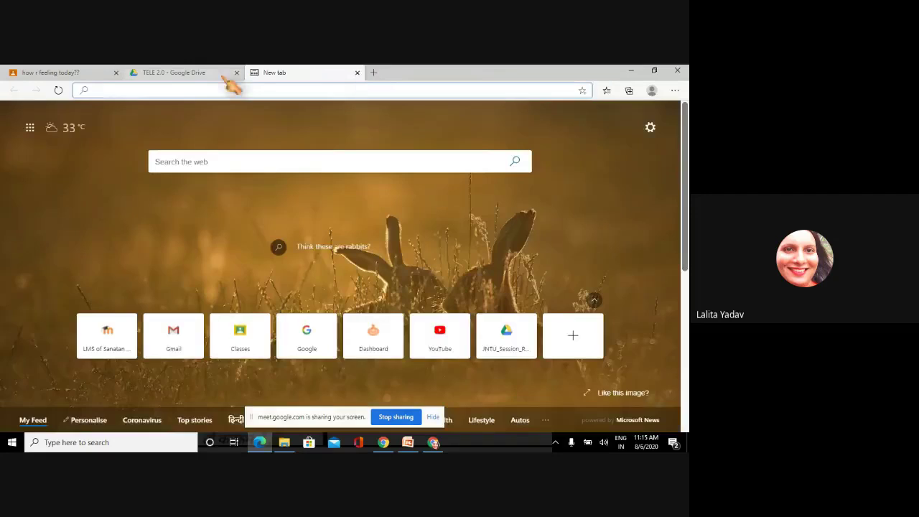
- Switch to the teacher tab and browse the TELE 2.0 Classwork and Stream pages
click(71, 74)
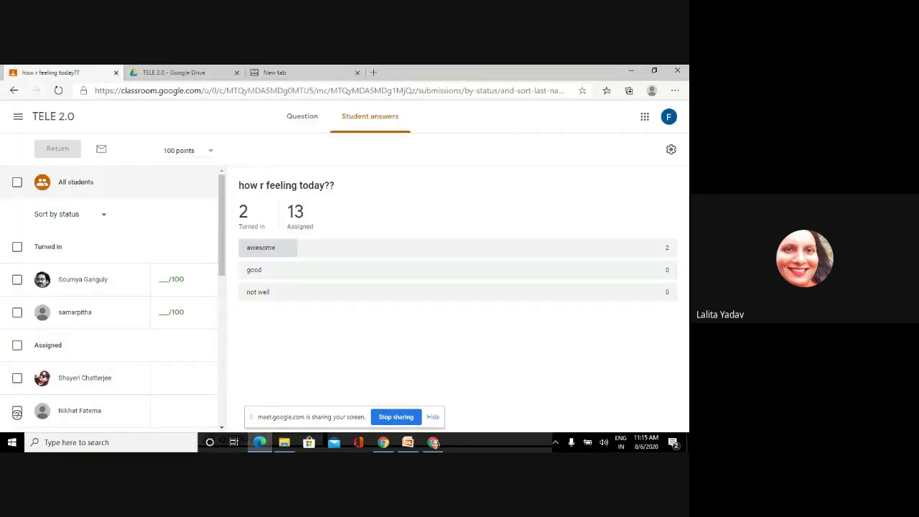
click(17, 121)
click(41, 126)
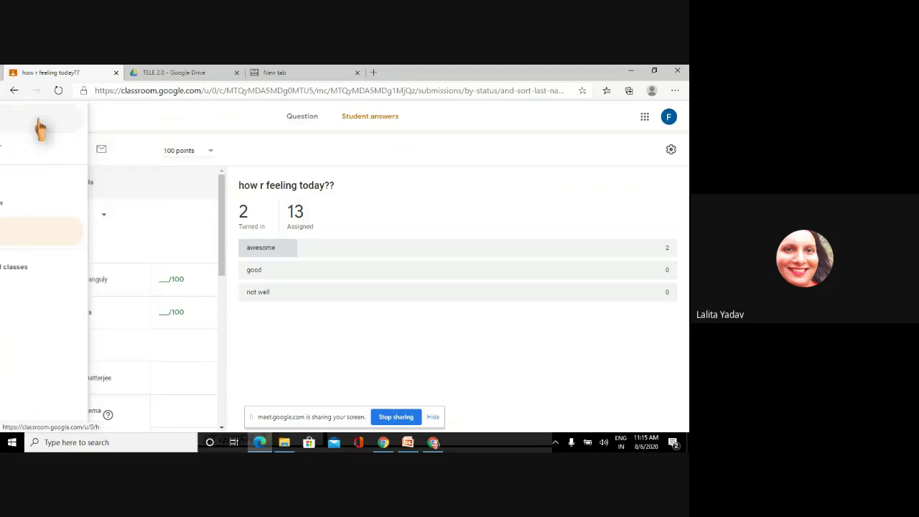
click(43, 191)
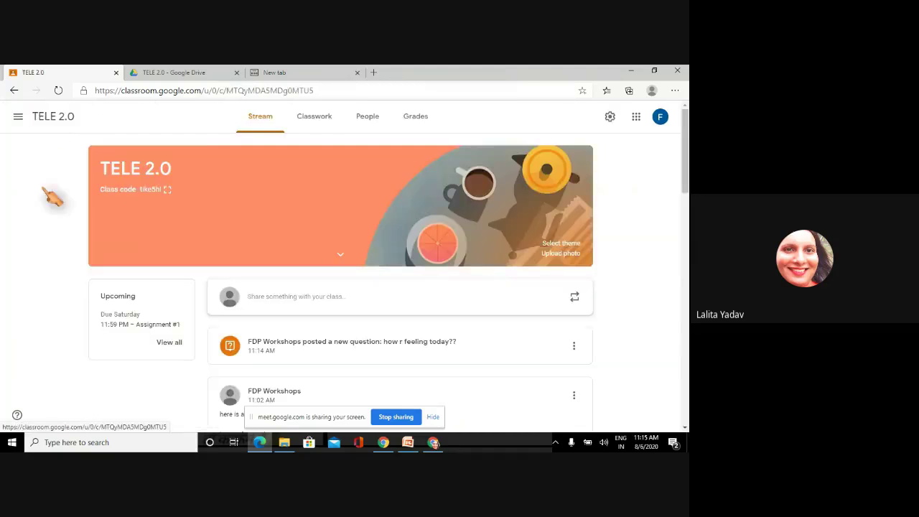
click(327, 120)
click(189, 162)
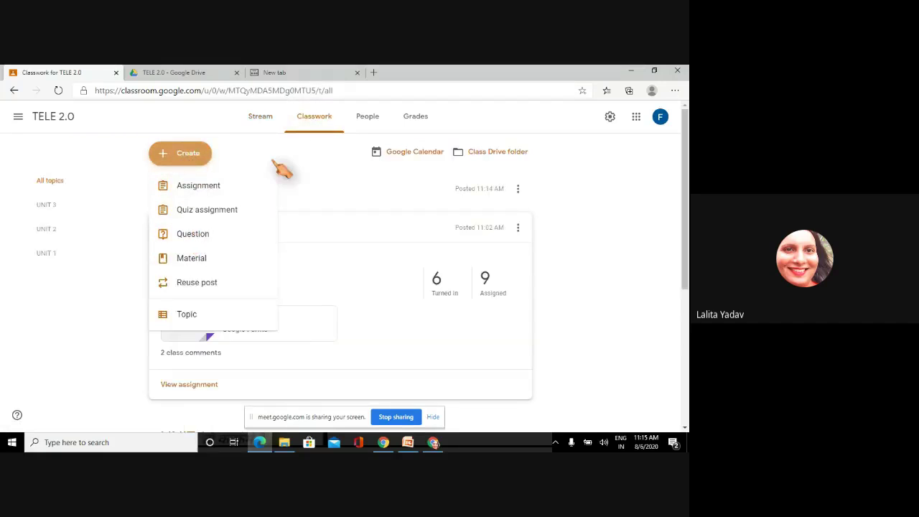
click(259, 119)
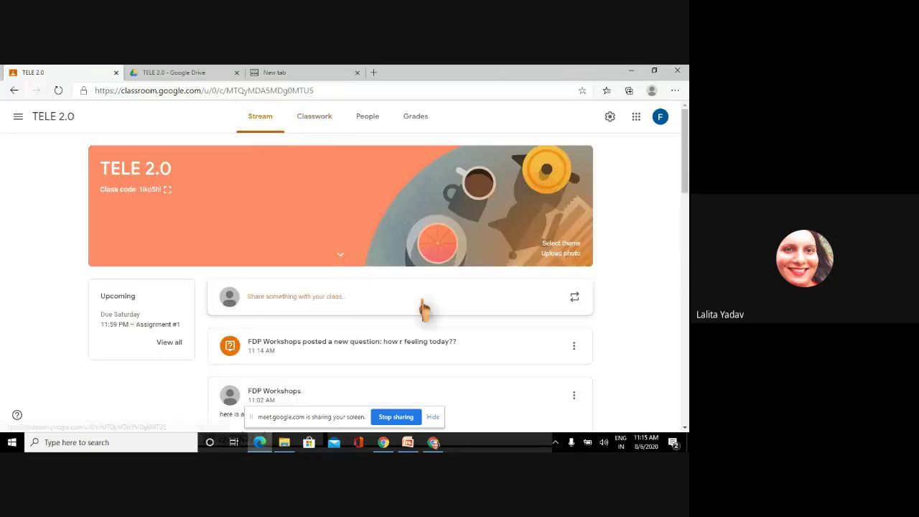
scroll(686, 183, down, 2)
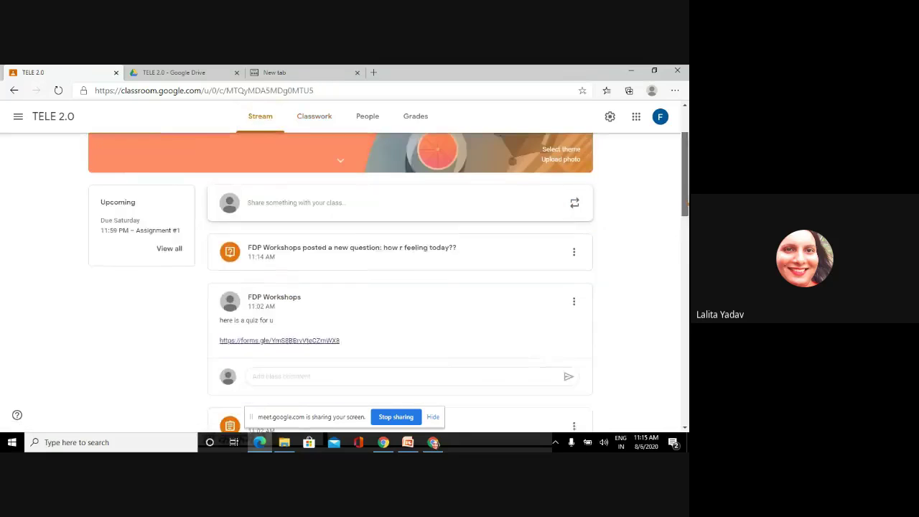
scroll(408, 271, up, 2)
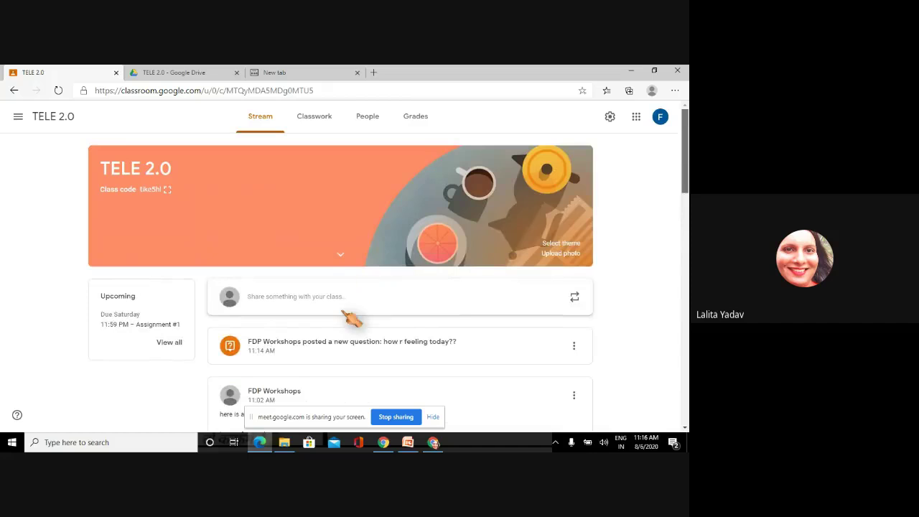
- Review the 9 turned-in answers to the feeling question, then return to TELE 2.0 Classwork
click(321, 352)
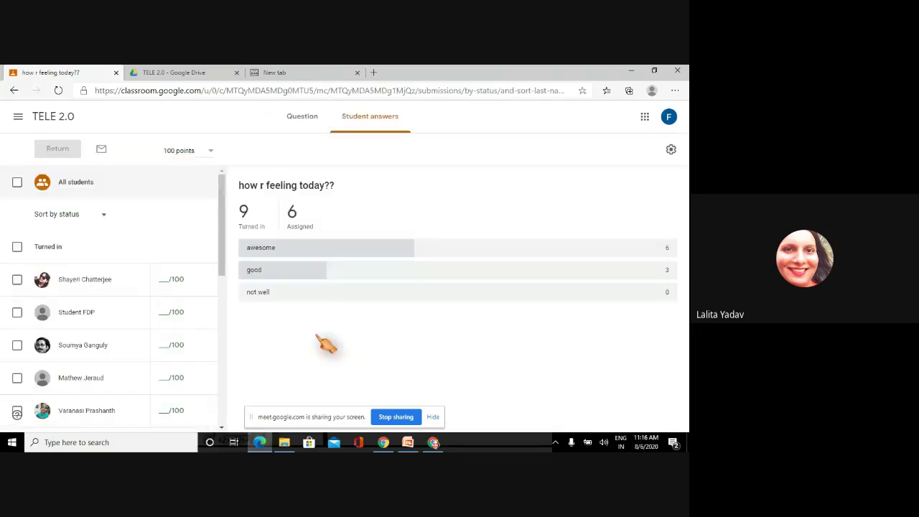
click(245, 216)
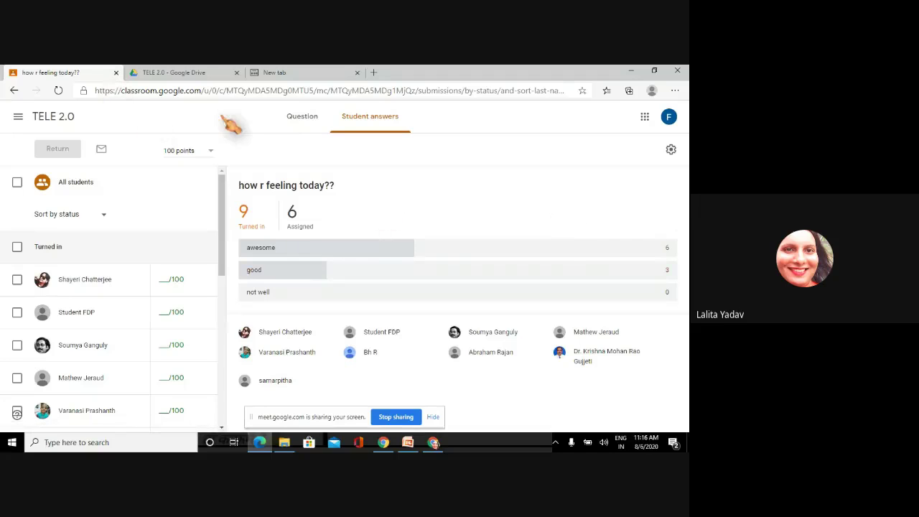
click(18, 118)
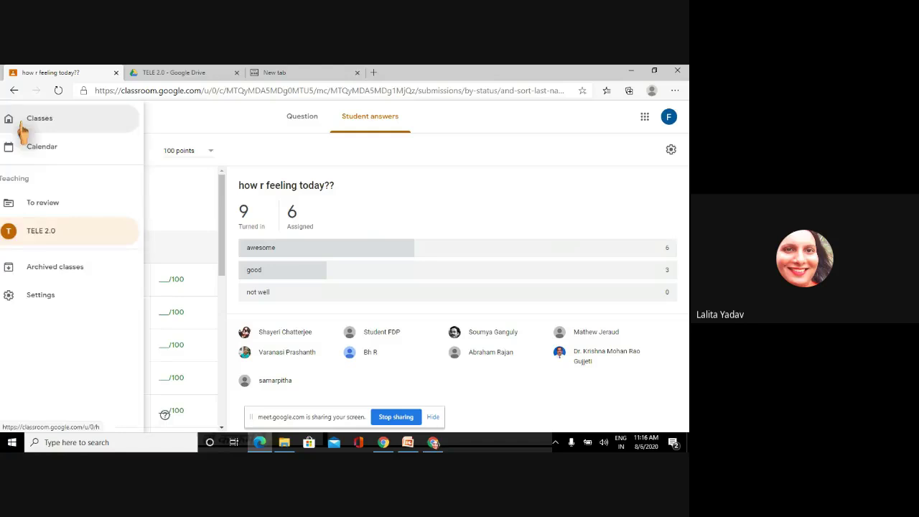
click(50, 231)
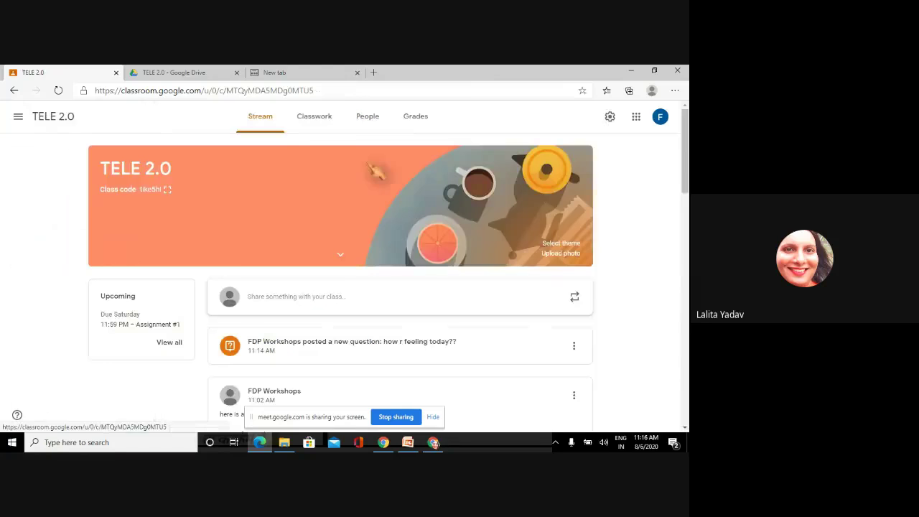
click(318, 119)
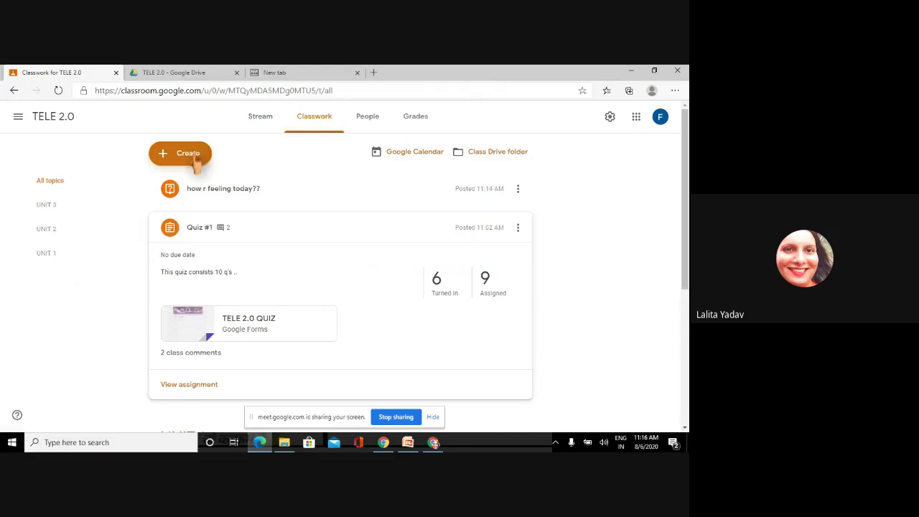
- Create a new class material titled 'Queues' and show its attachment options
click(196, 163)
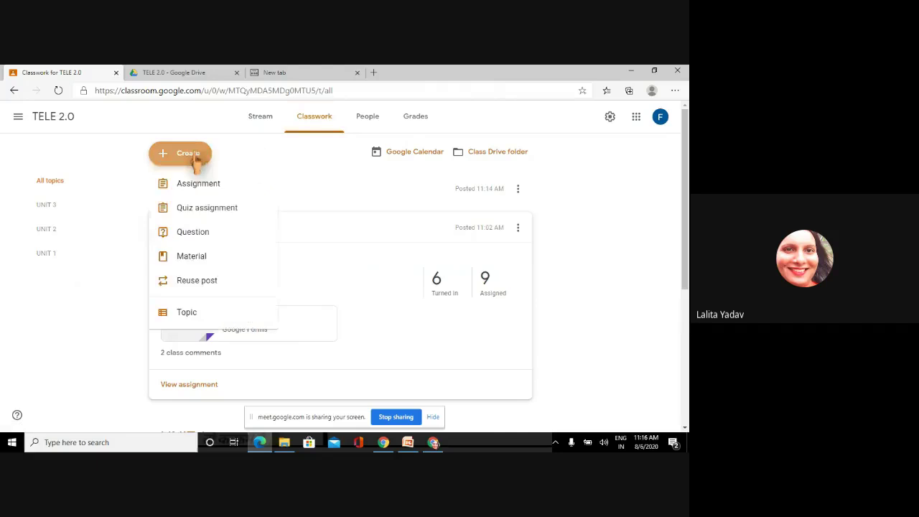
click(195, 262)
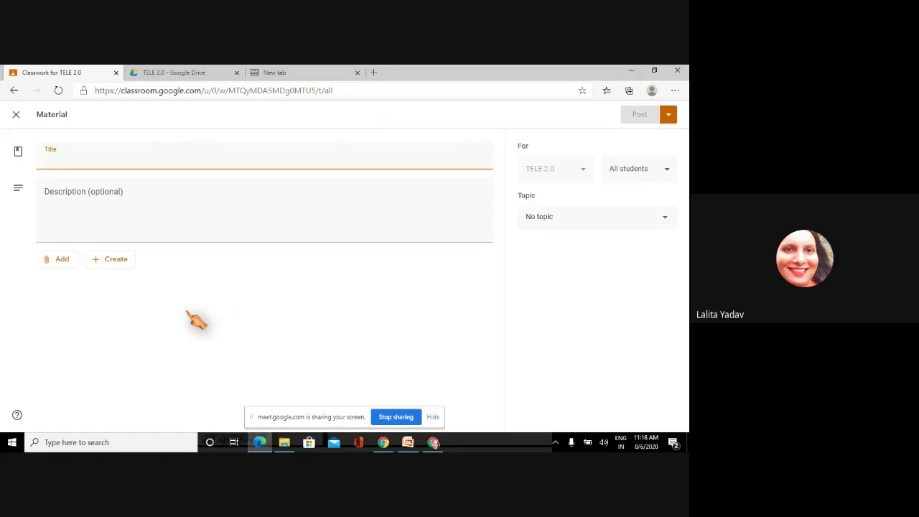
text(Queues)
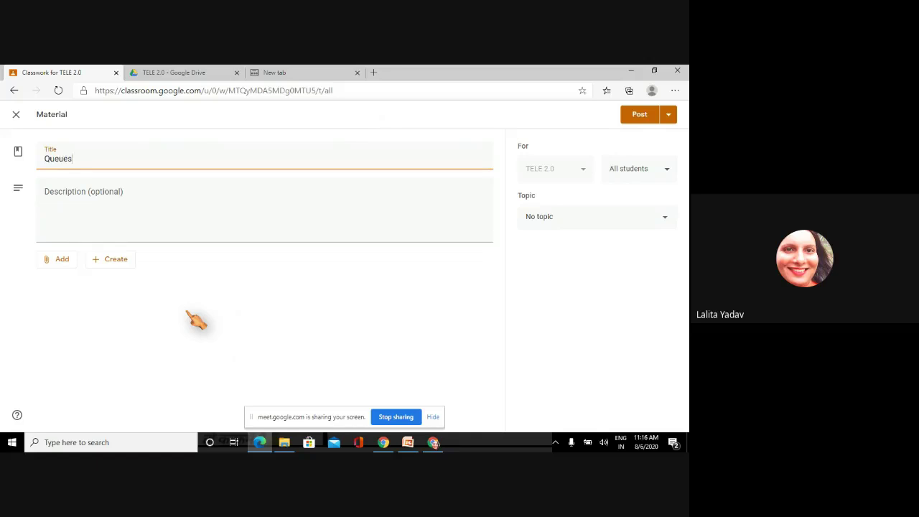
click(63, 263)
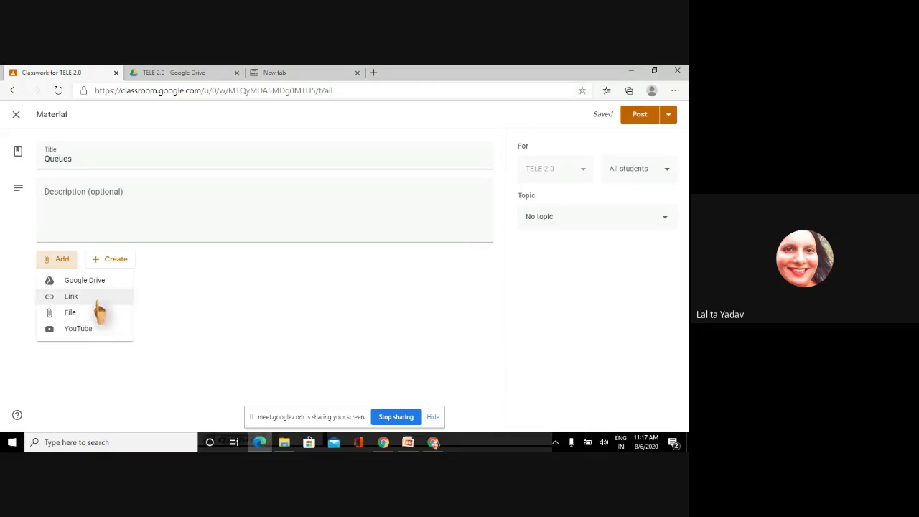
- Upload the TELE 2 ppt presentation from the computer as the Queues attachment
click(77, 316)
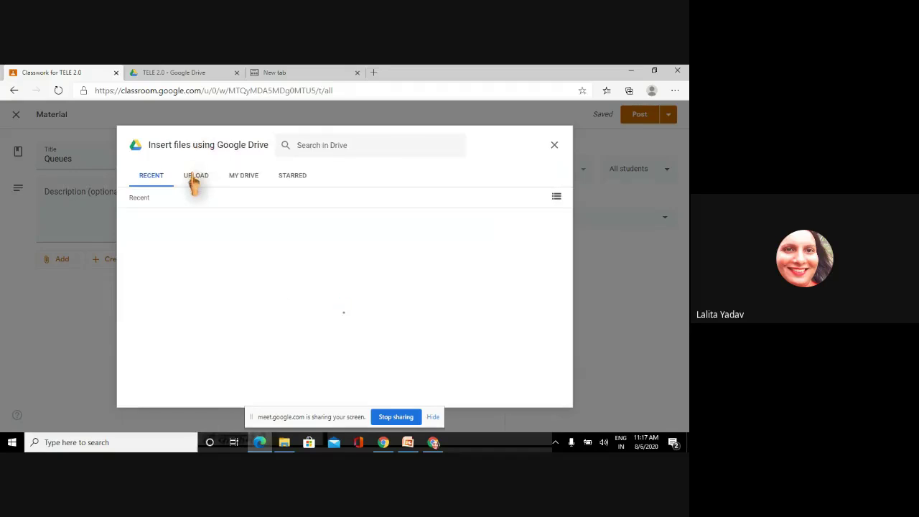
click(196, 177)
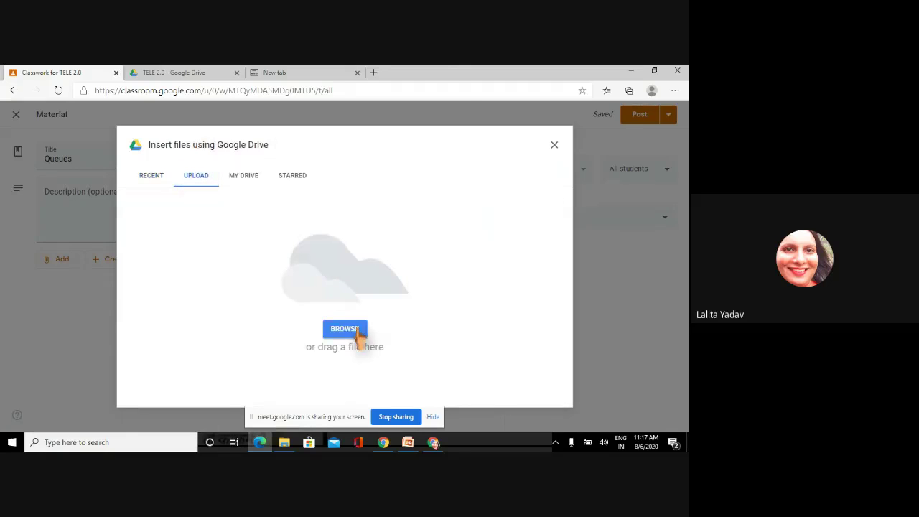
click(341, 329)
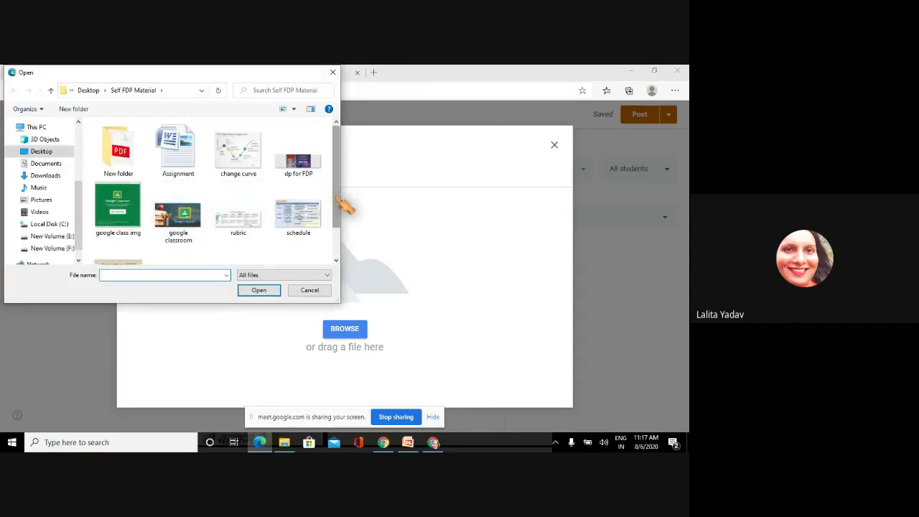
drag(338, 200, 344, 233)
click(119, 237)
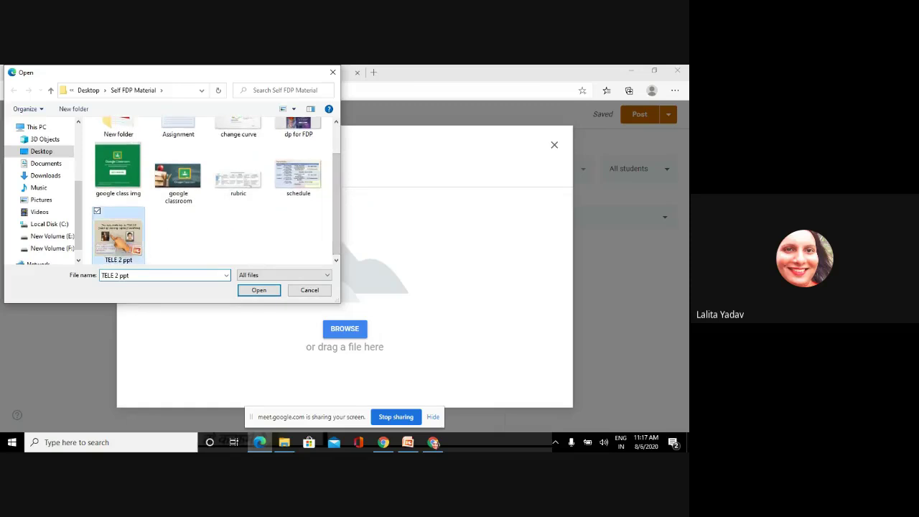
click(256, 291)
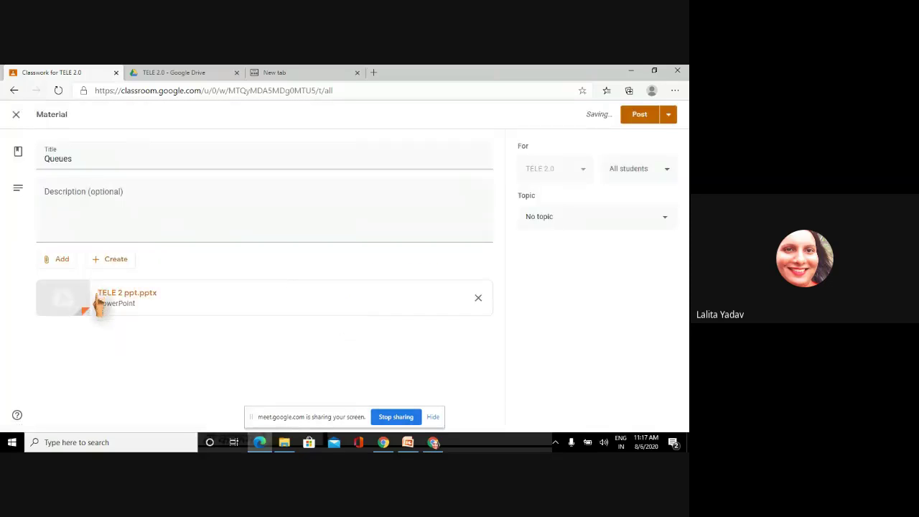
click(590, 220)
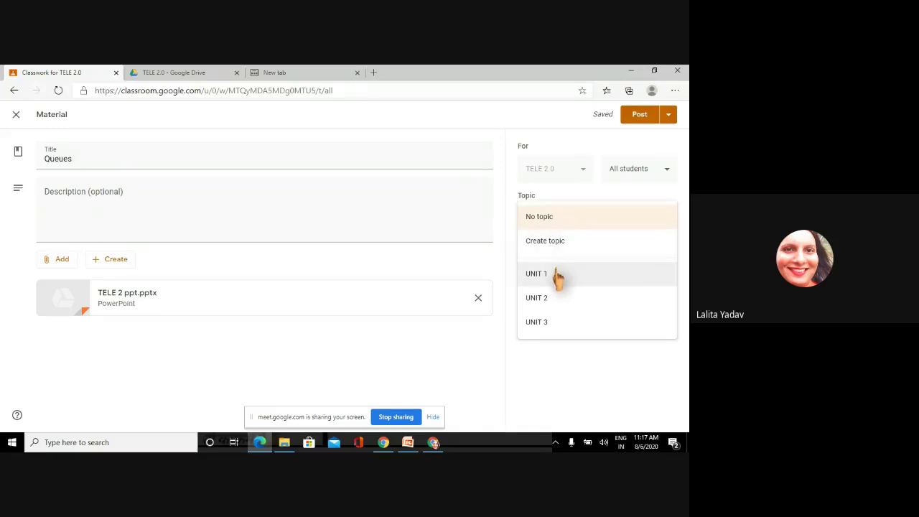
click(559, 300)
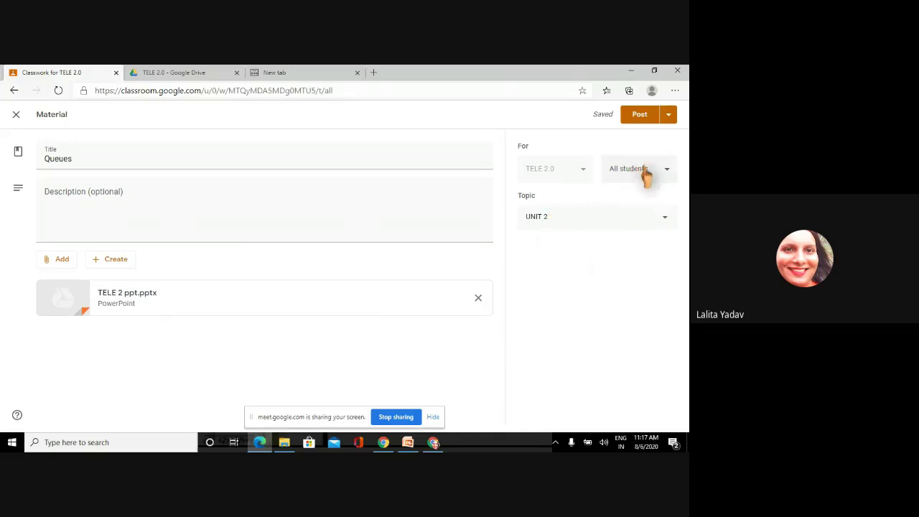
click(640, 119)
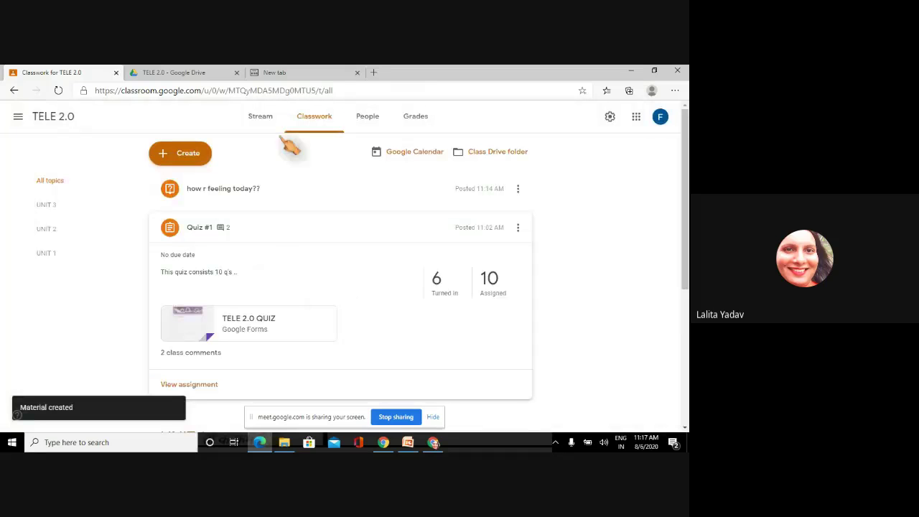
click(260, 117)
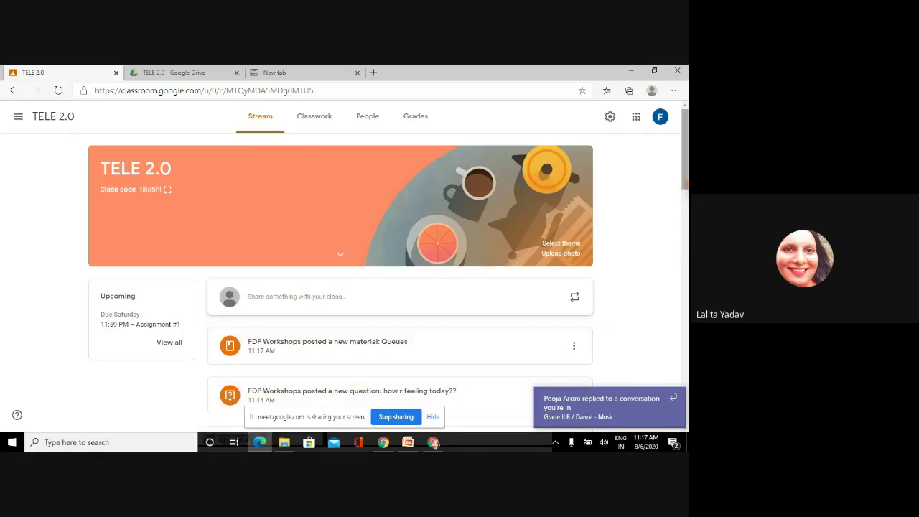
scroll(686, 183, down, 1)
scroll(686, 183, up, 1)
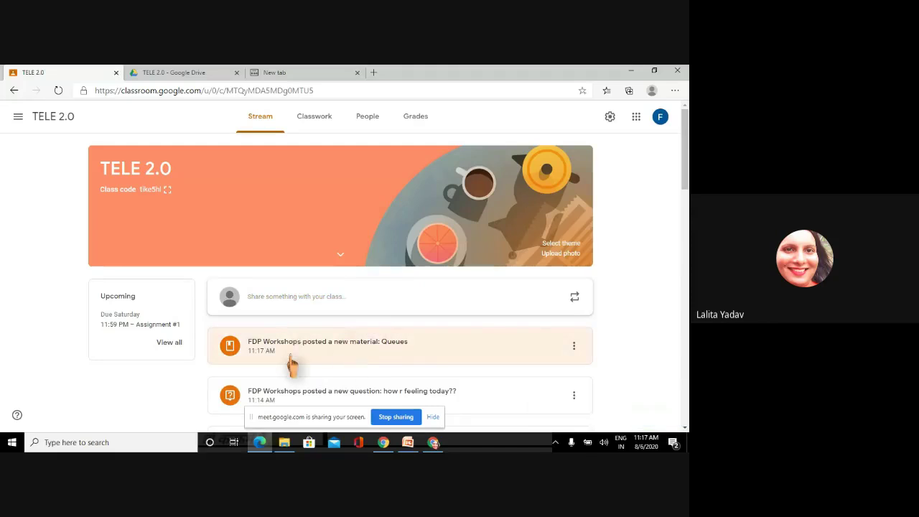
click(338, 352)
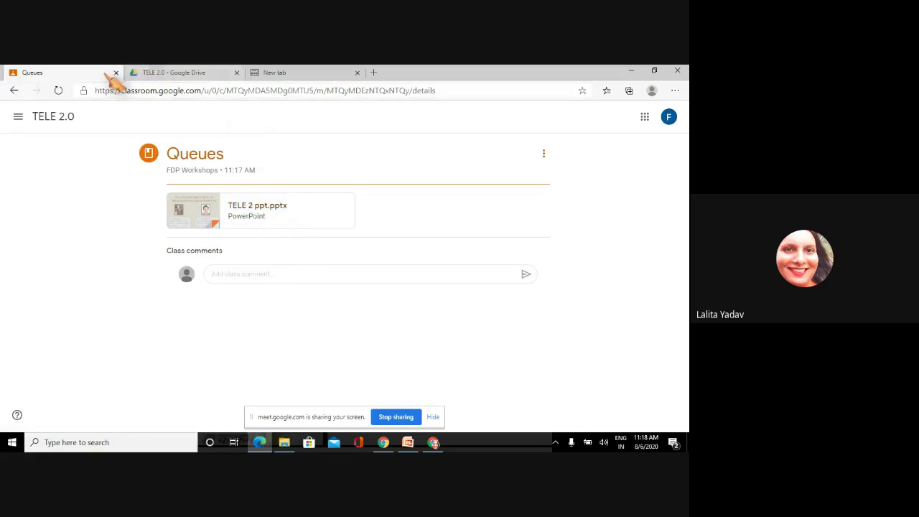
click(14, 90)
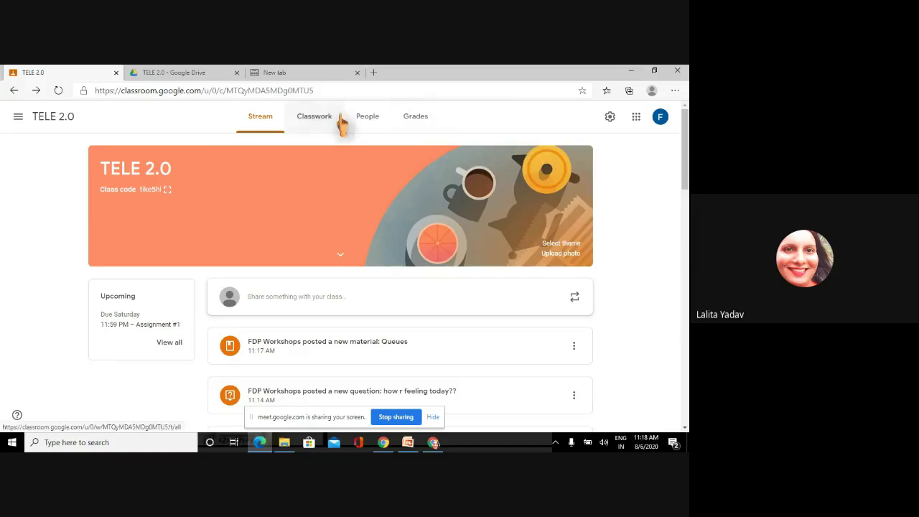
- Go to the TELE 2.0 Classwork page and show the Create post types
click(318, 119)
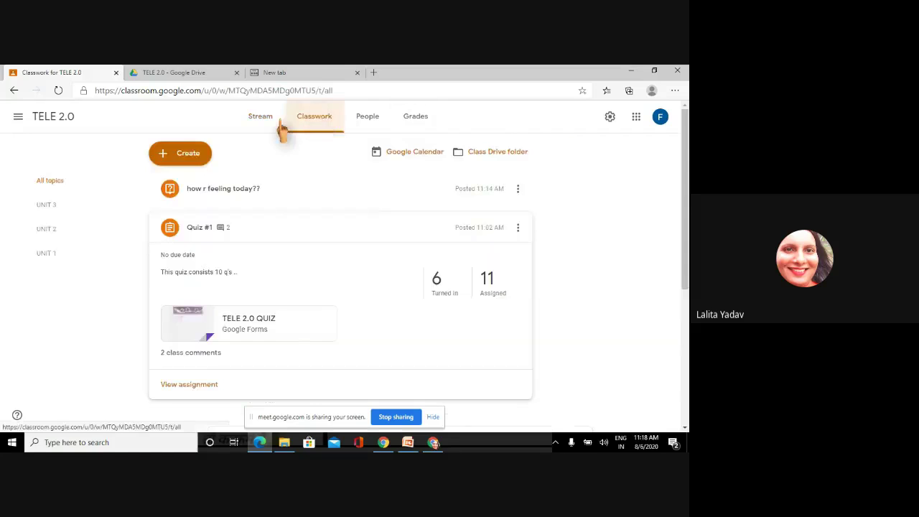
click(183, 153)
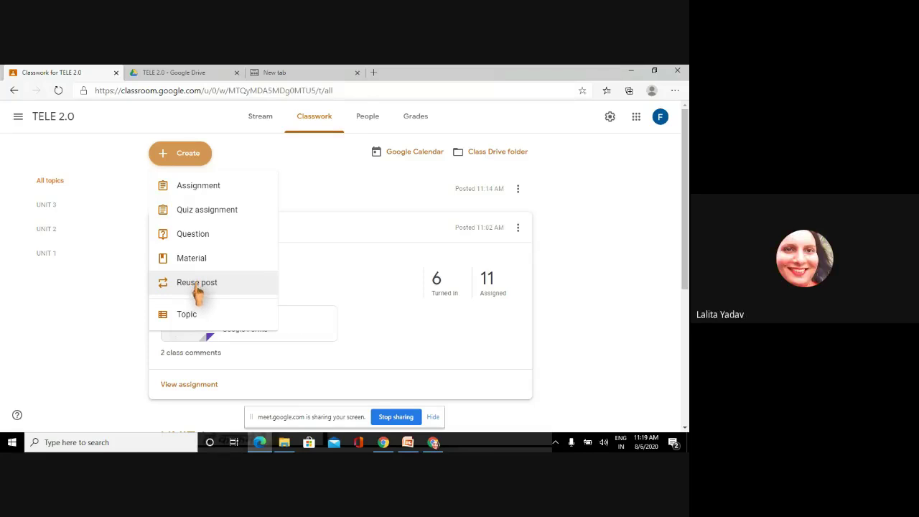
click(195, 286)
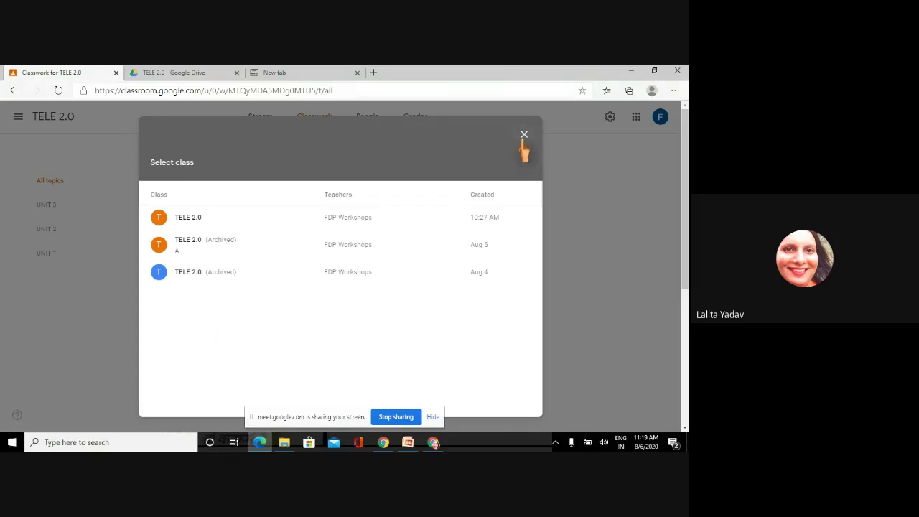
click(524, 135)
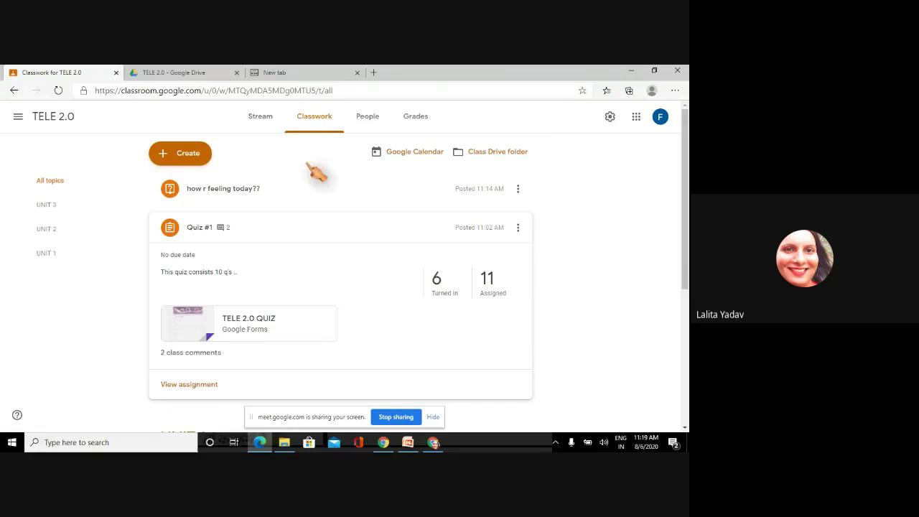
click(189, 155)
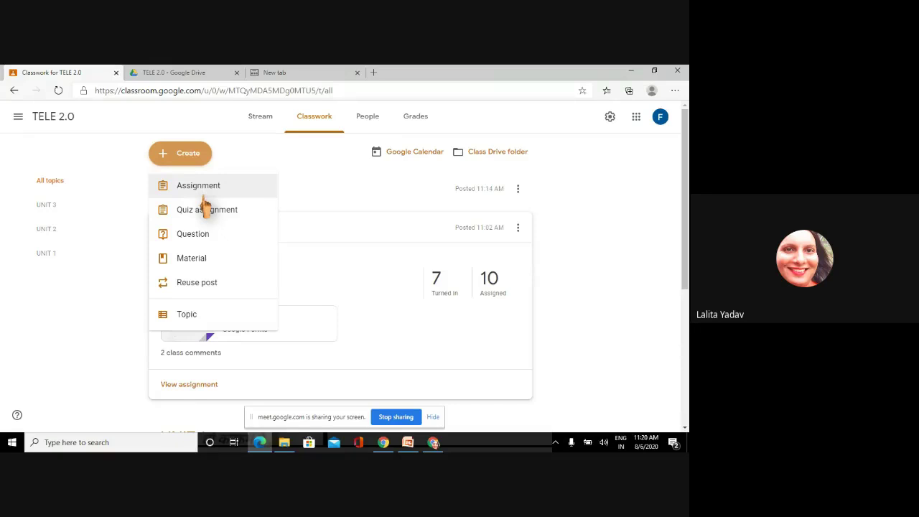
- Start assignment 'Assisgnment with ruberic' with instructions to read carefully before attempting it
click(204, 192)
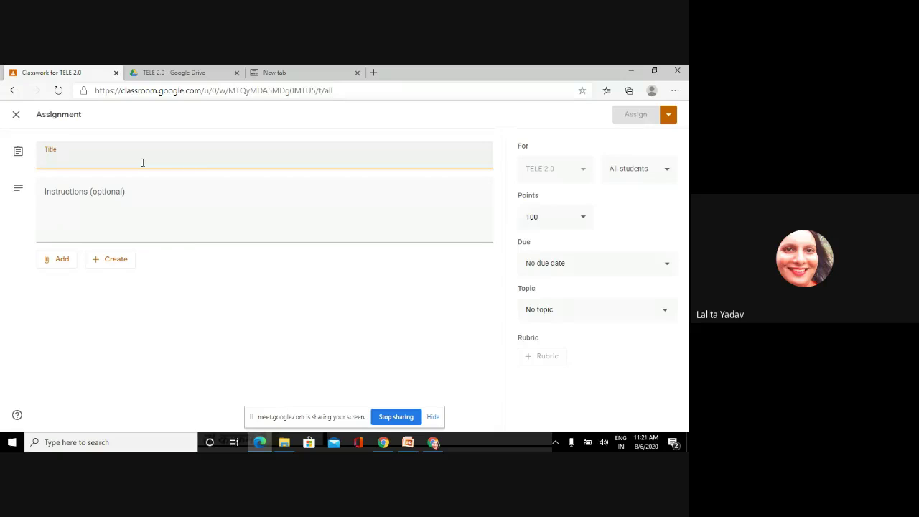
text(Assis)
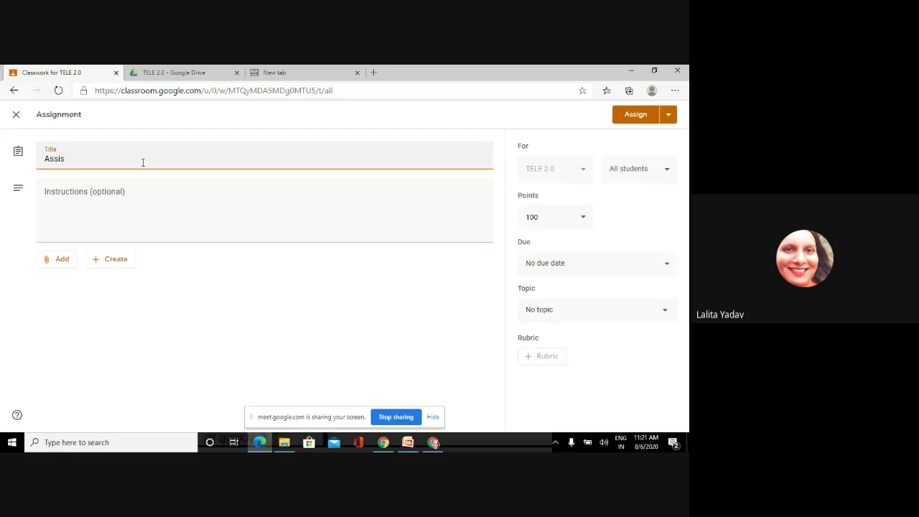
key(BackSpace)
text(gnment with ruberic)
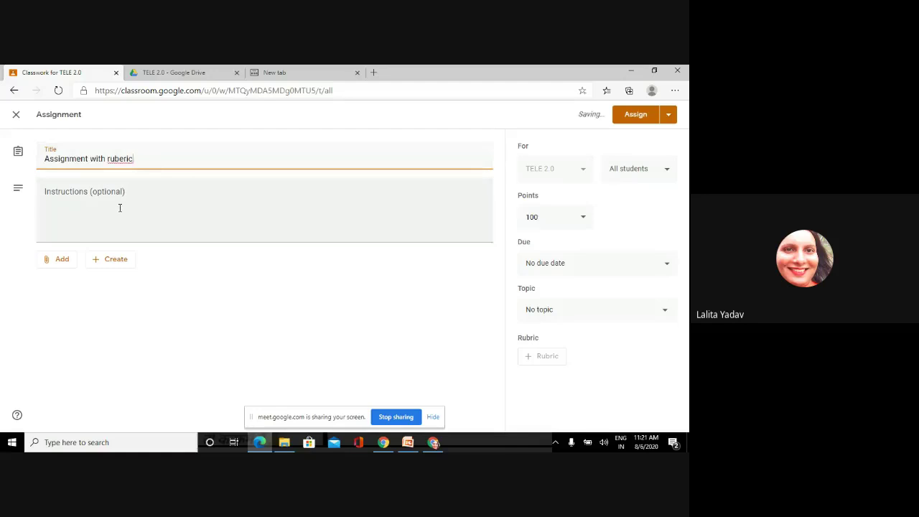
click(120, 207)
text(pl)
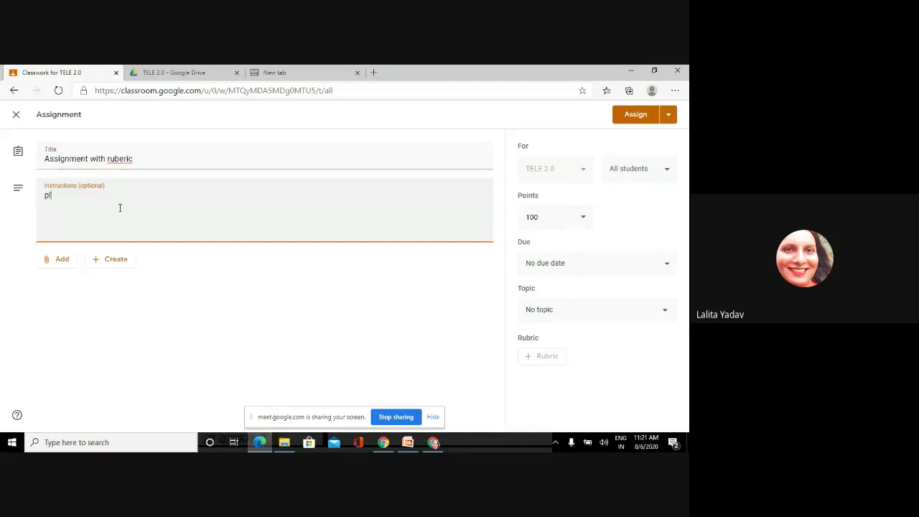
text(ease read the instruct)
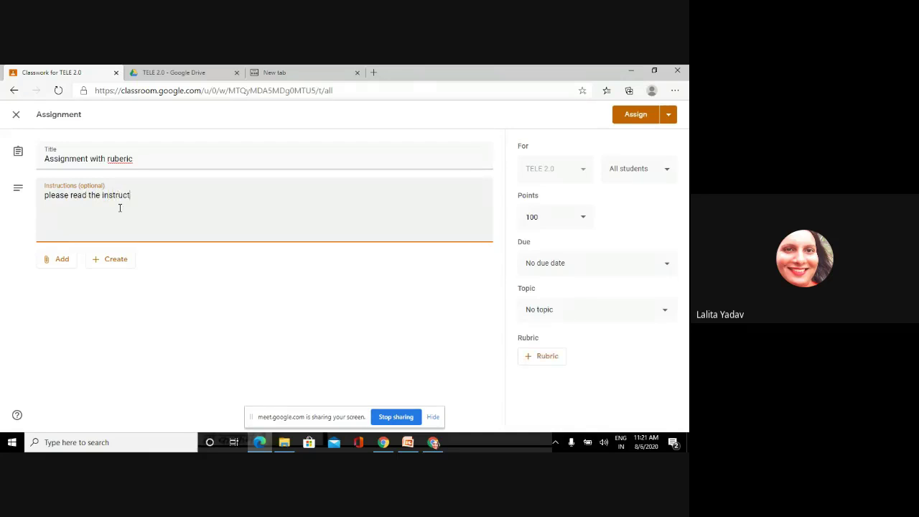
text(ions carefil)
key(BackSpace)
key(BackSpace)
text(ully before )
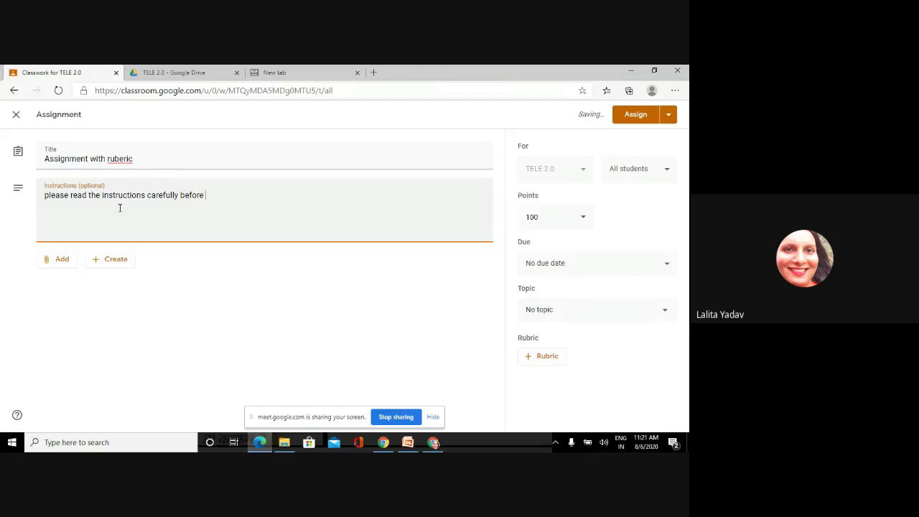
text(attempting rge)
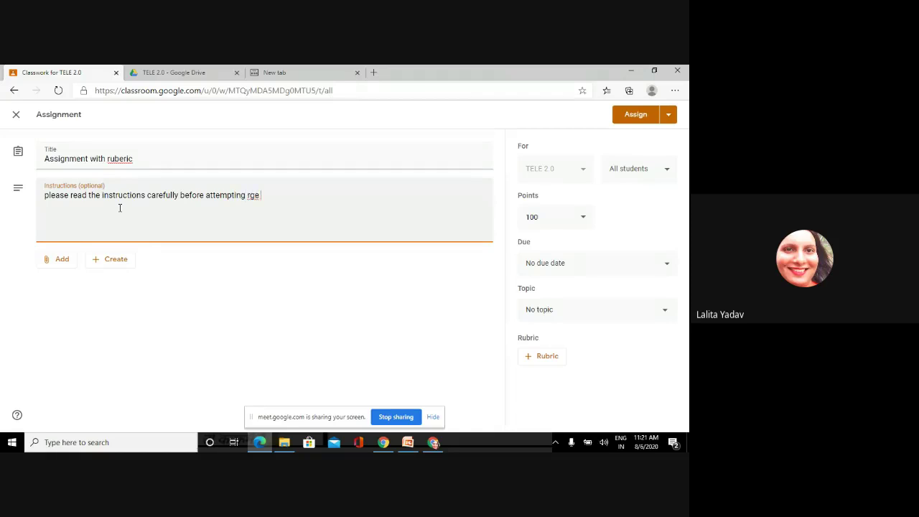
key(BackSpace)
key(BackSpace)
key(BackSpace)
text(the assignment.)
- Upload Assignment.docx from the computer as the assignment's attached file
click(63, 261)
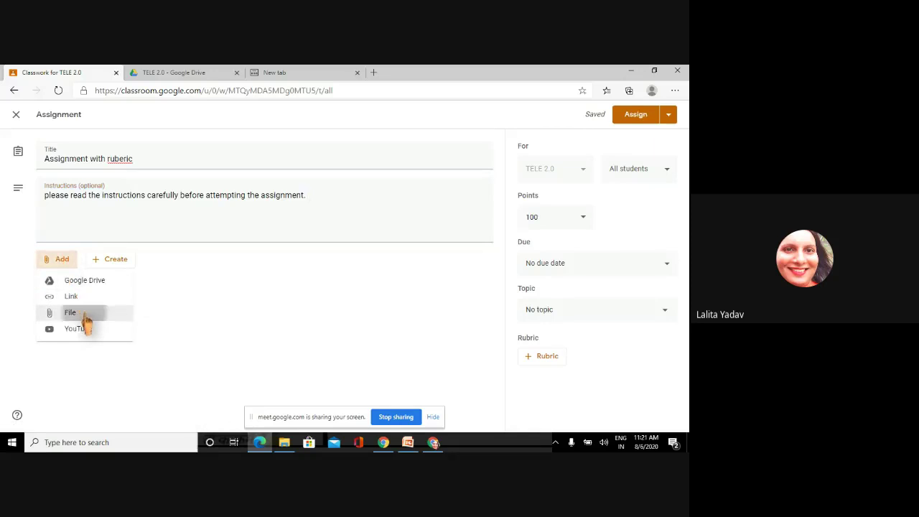
click(82, 313)
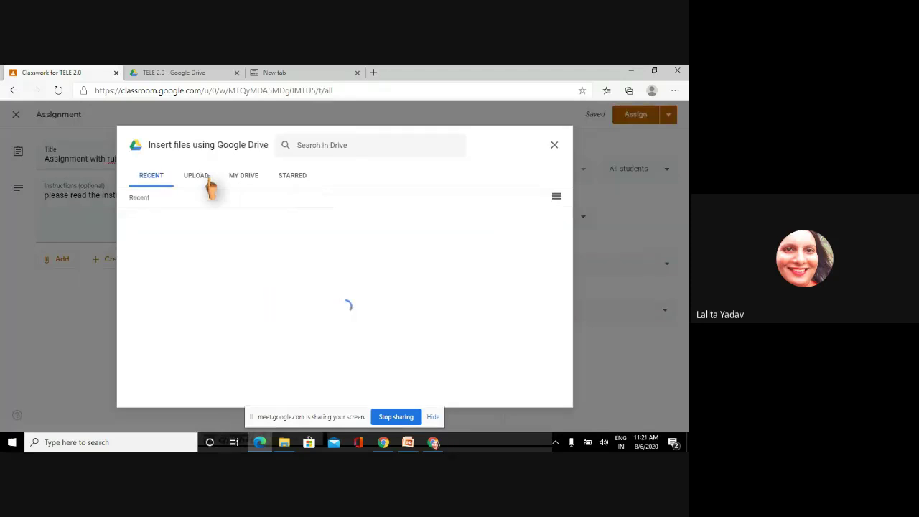
click(198, 178)
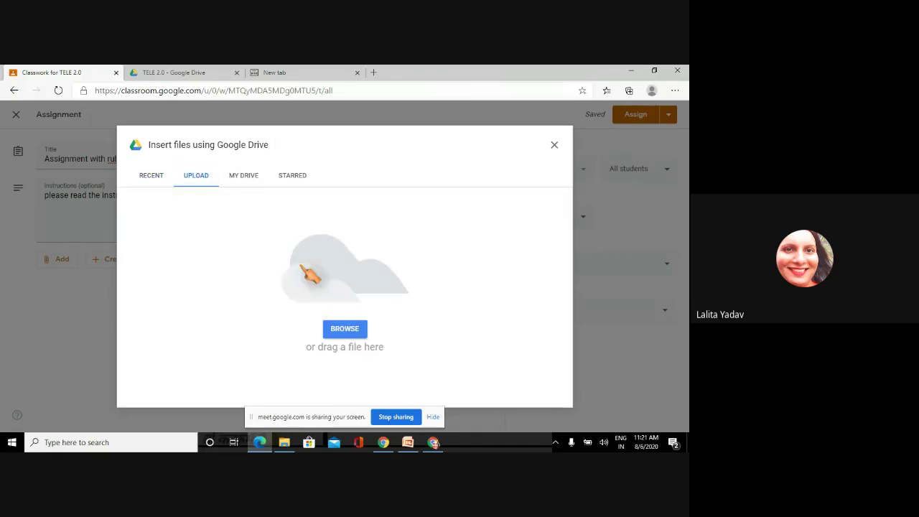
click(349, 332)
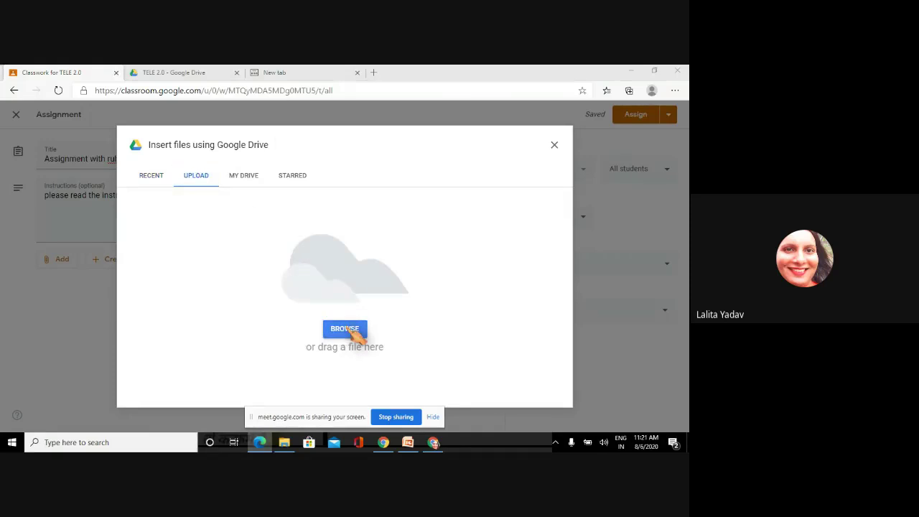
click(178, 150)
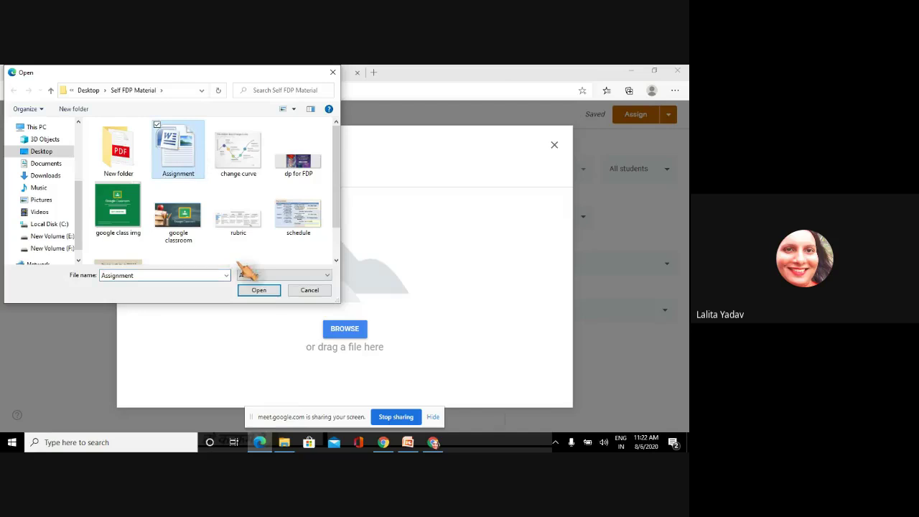
click(260, 291)
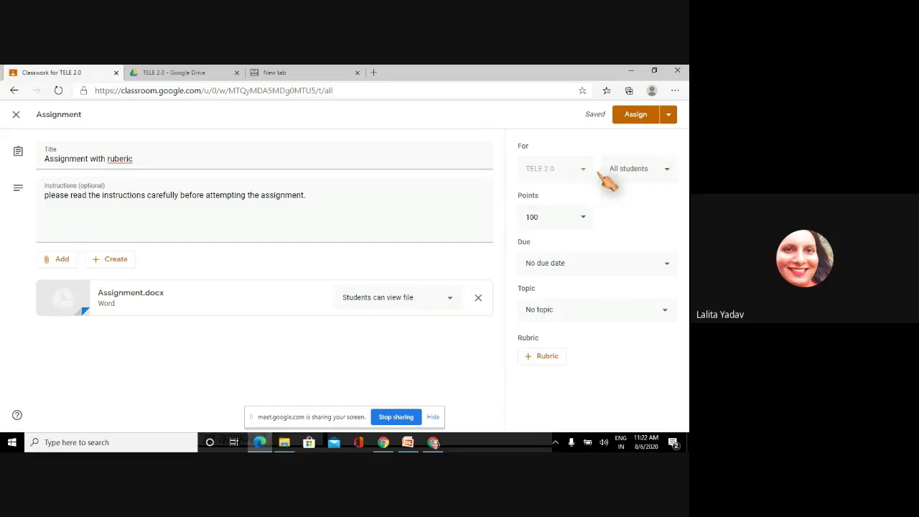
- Set the assignment to 10 points, due Sat, Aug 8 at 11:59 PM
click(543, 216)
key(BackSpace)
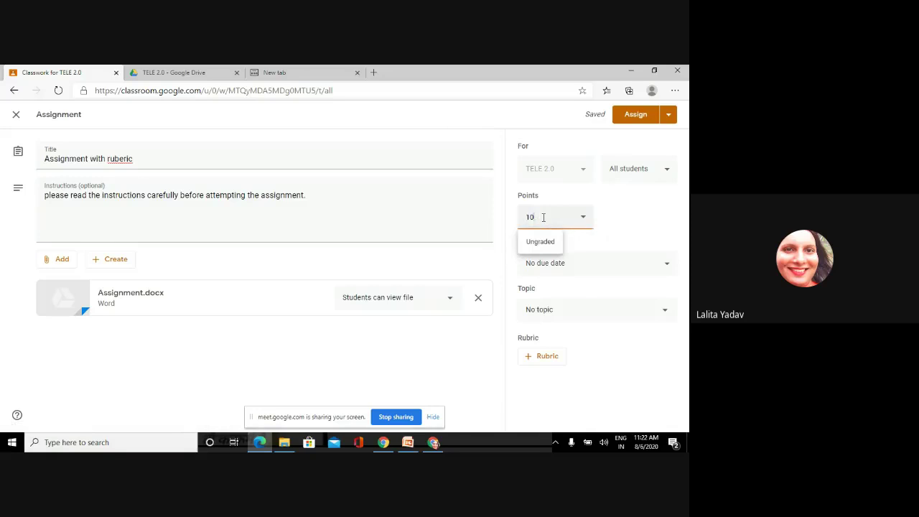
click(565, 267)
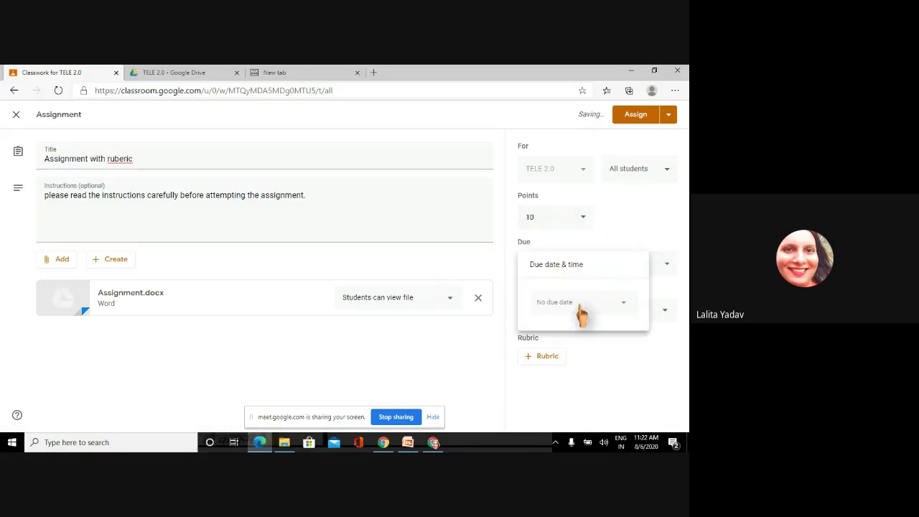
click(581, 309)
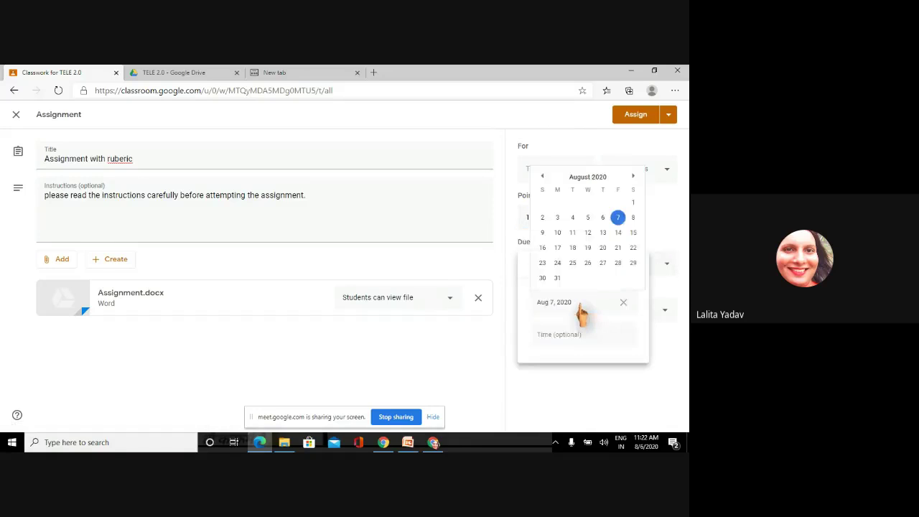
click(634, 220)
click(574, 335)
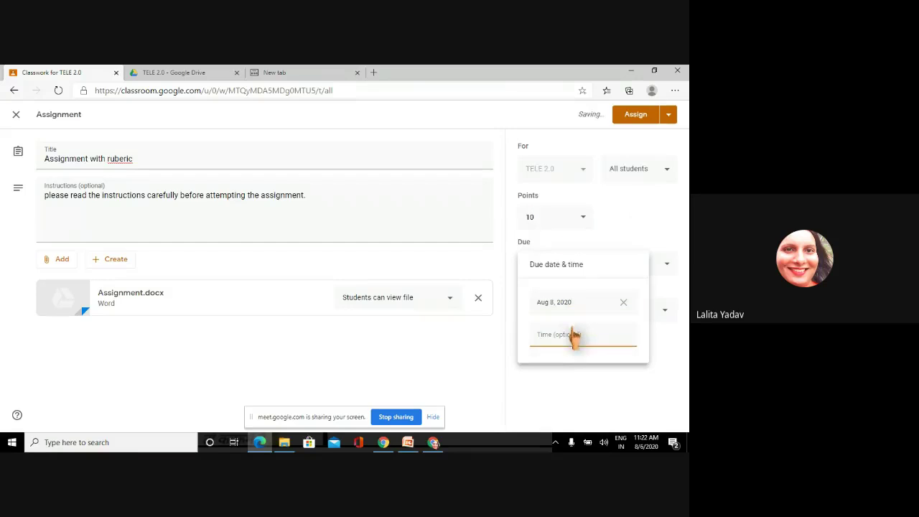
click(623, 388)
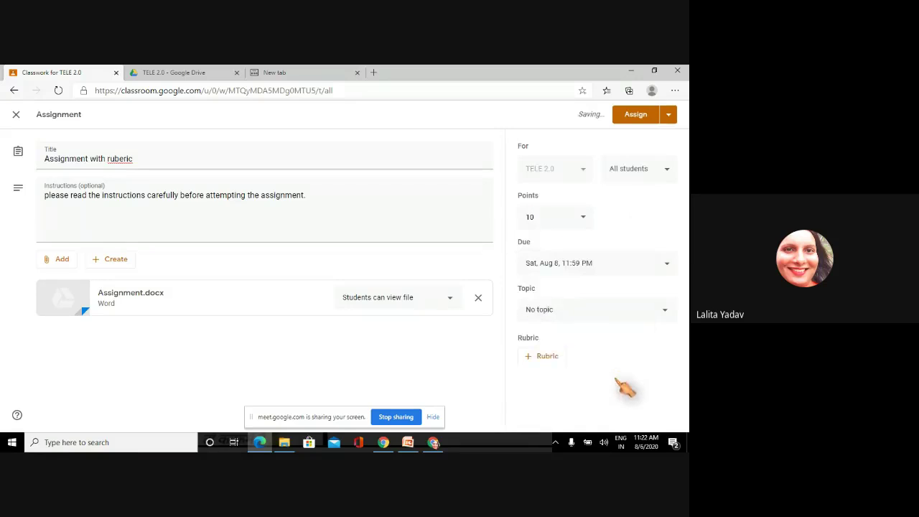
- File the assignment under the UNIT 3 topic
click(560, 310)
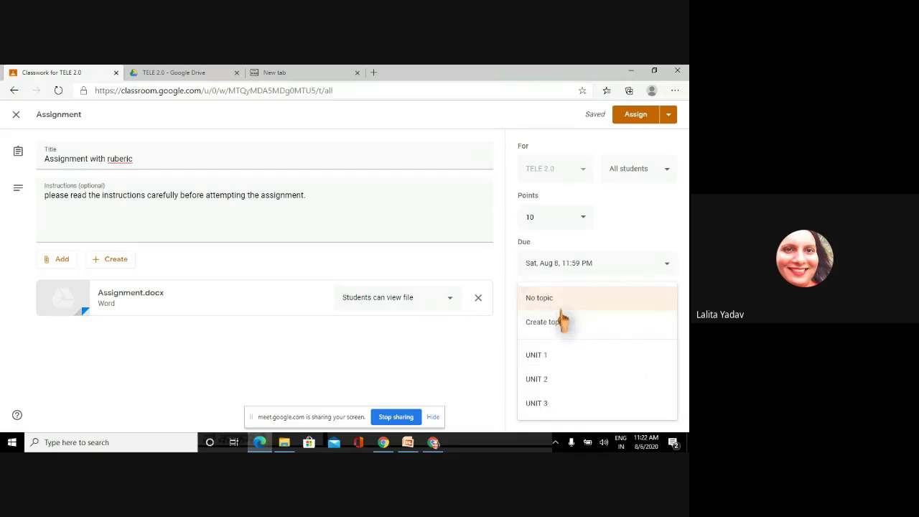
click(548, 403)
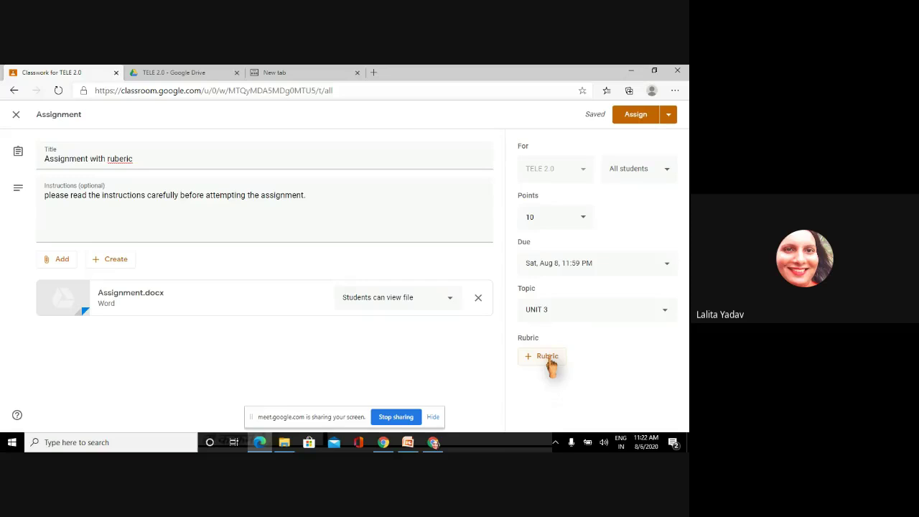
click(551, 362)
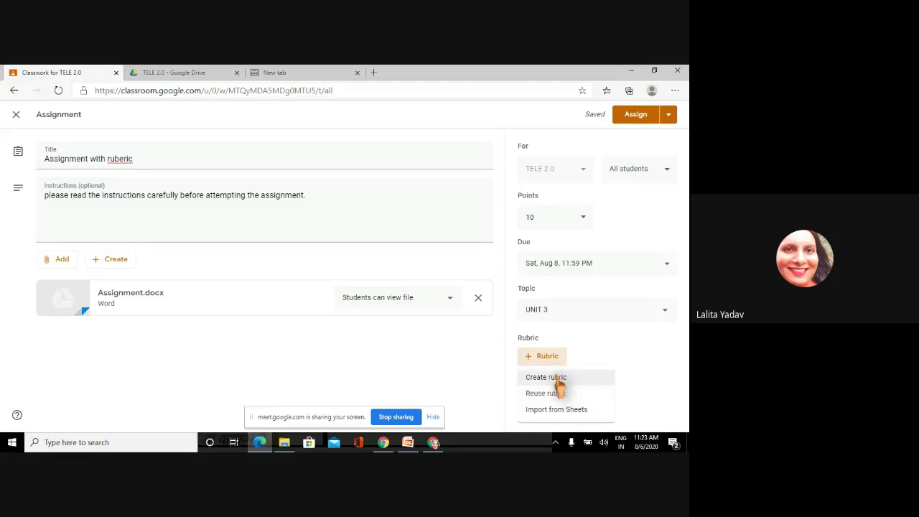
- Create a rubric with criterion 'Based on Explanation', described as 'Set of rules'
click(559, 379)
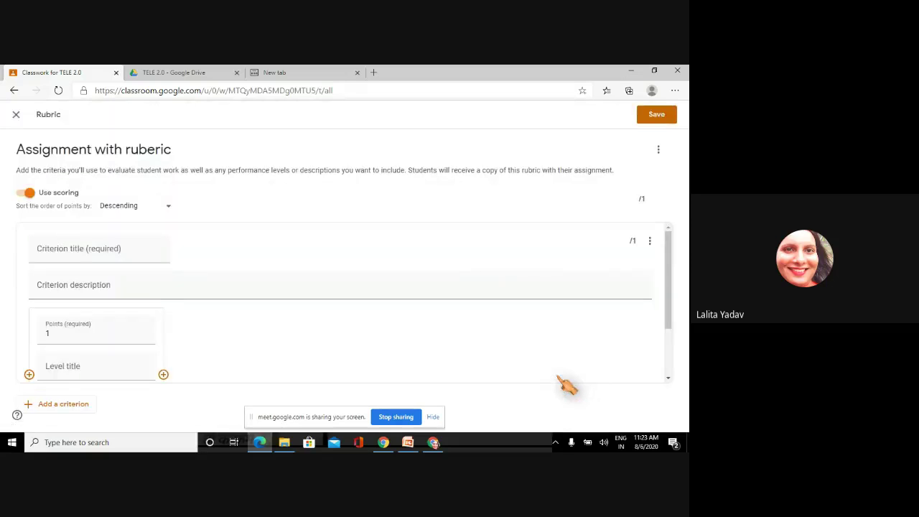
click(100, 245)
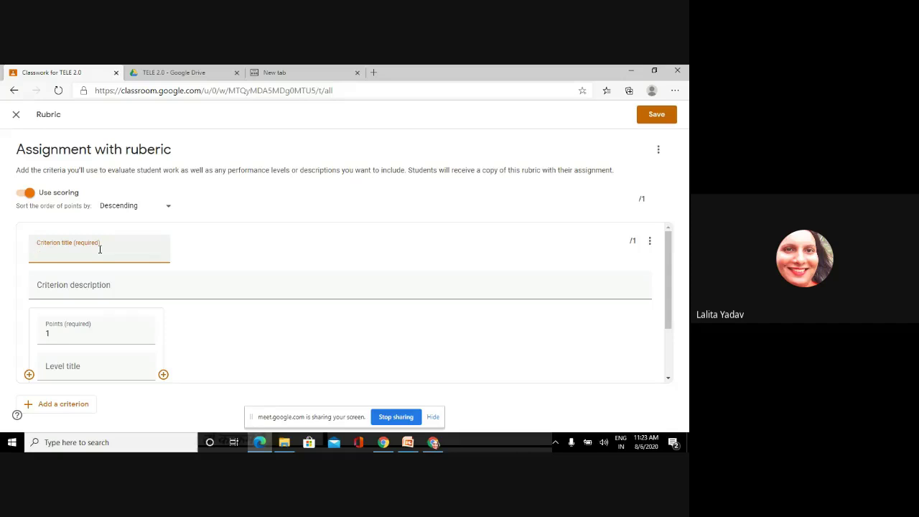
text(Based on Explanation)
click(90, 291)
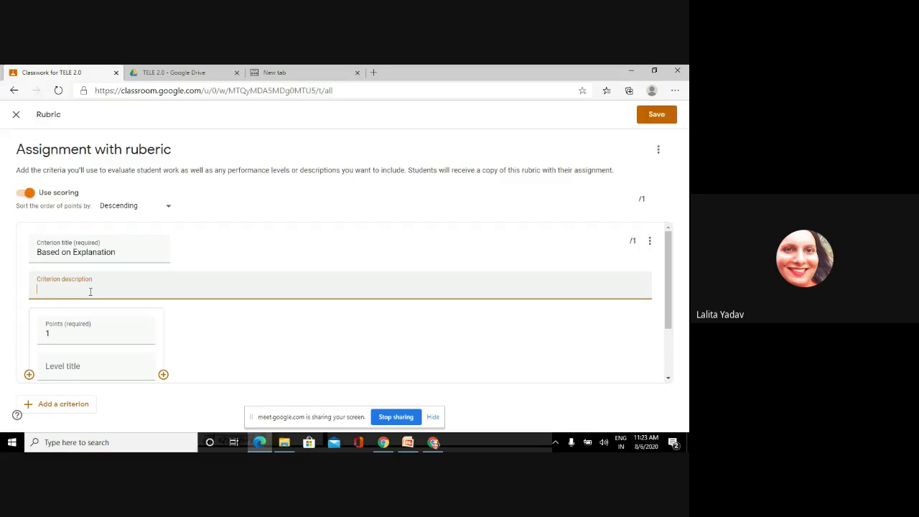
text(Set of rules)
click(68, 337)
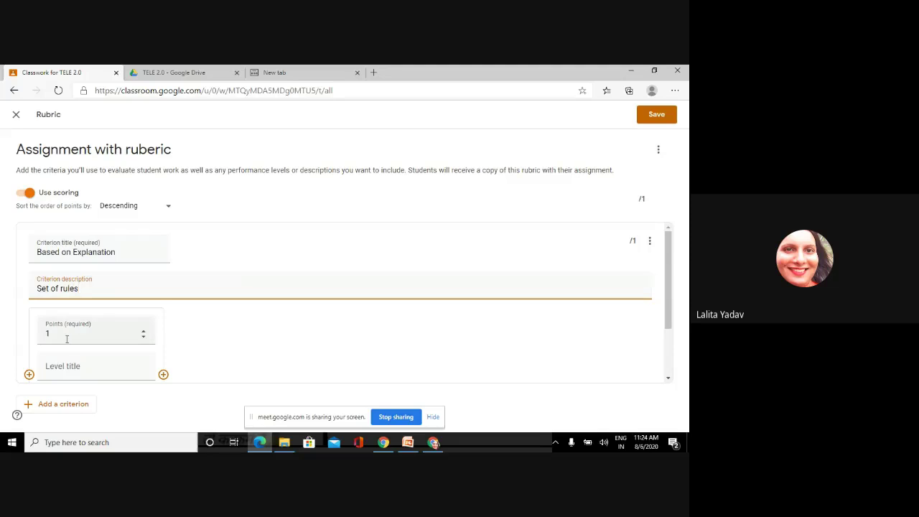
- Set the first rubric level to 5 points with the title 'Excellent'
scroll(67, 336, down, 1)
key(BackSpace)
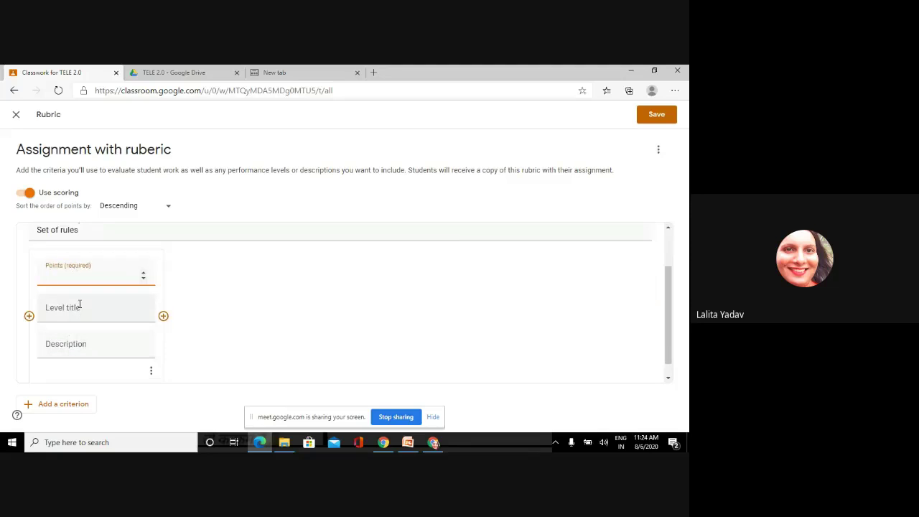
text(5)
click(84, 311)
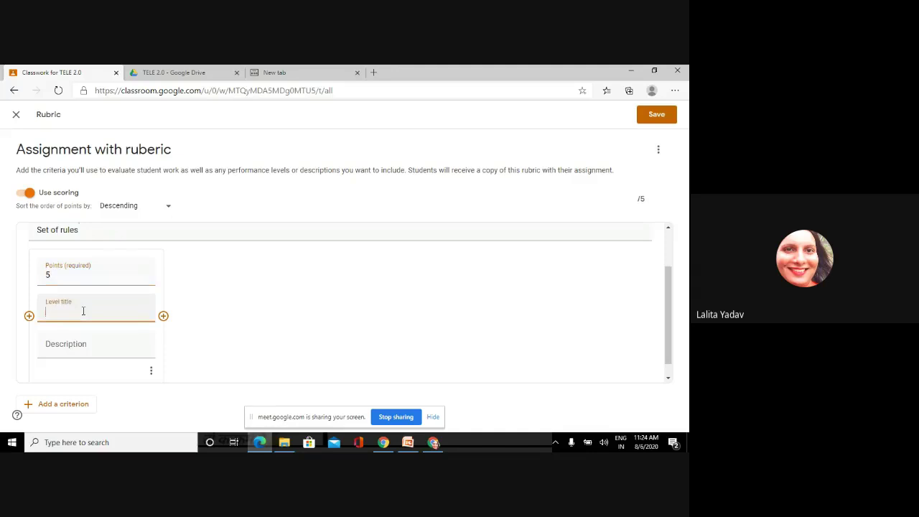
text(Excellent)
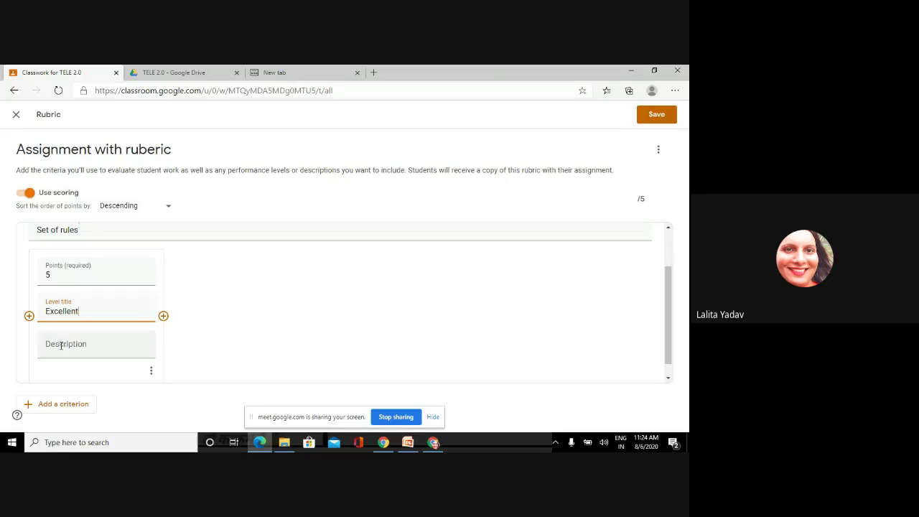
- Describe the level as 'Detailed explanation with all the valid points'
click(61, 345)
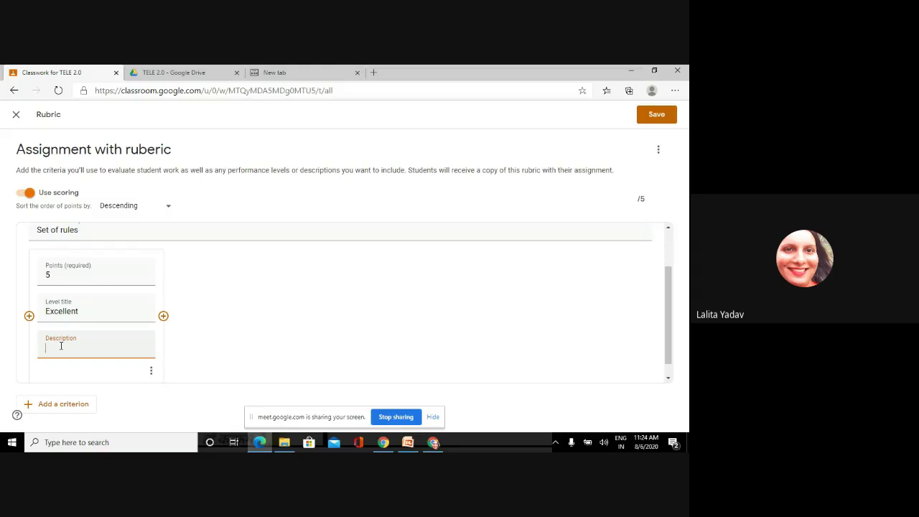
text(Detailed ex)
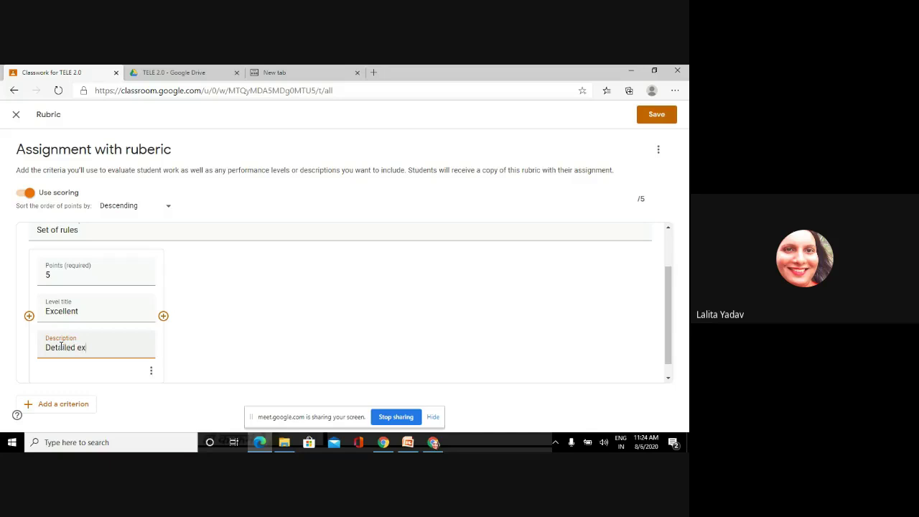
text(planation with all the valid lo)
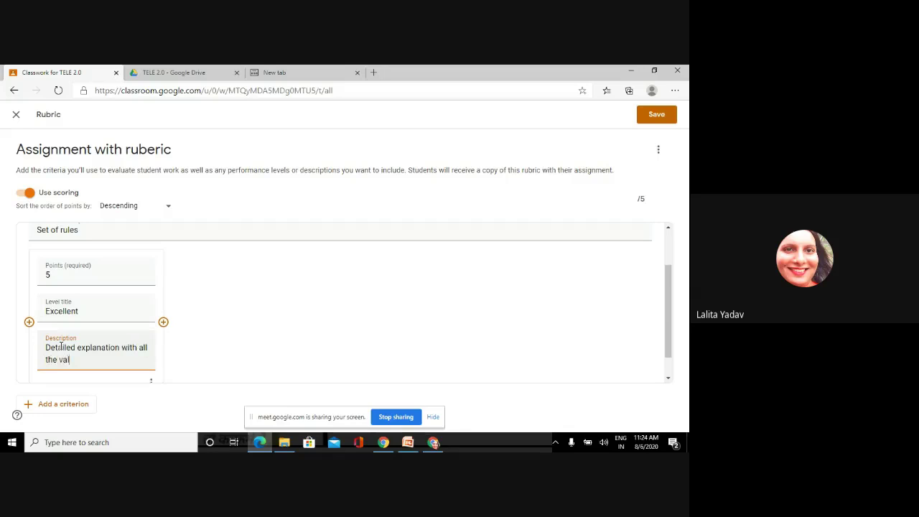
key(BackSpace)
key(BackSpace)
text(points)
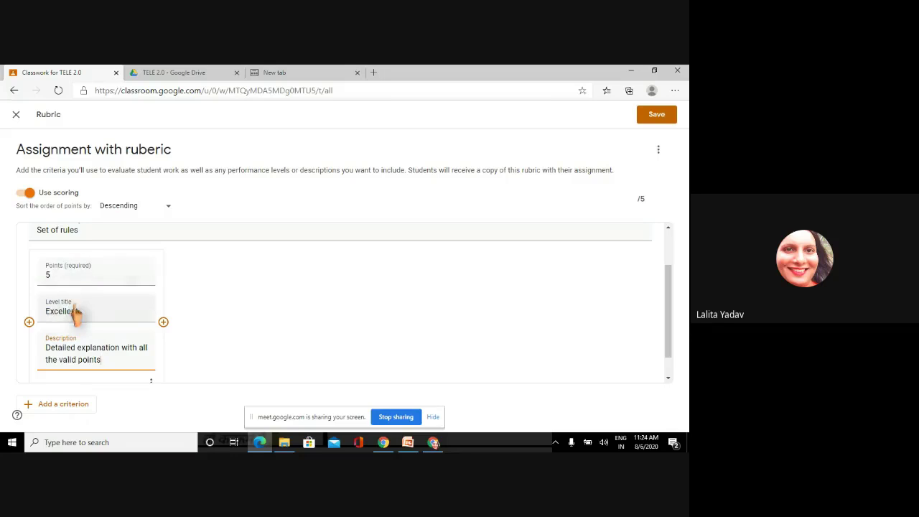
- Add a rubric level worth 3 points titled 'Good', with a short description
click(163, 322)
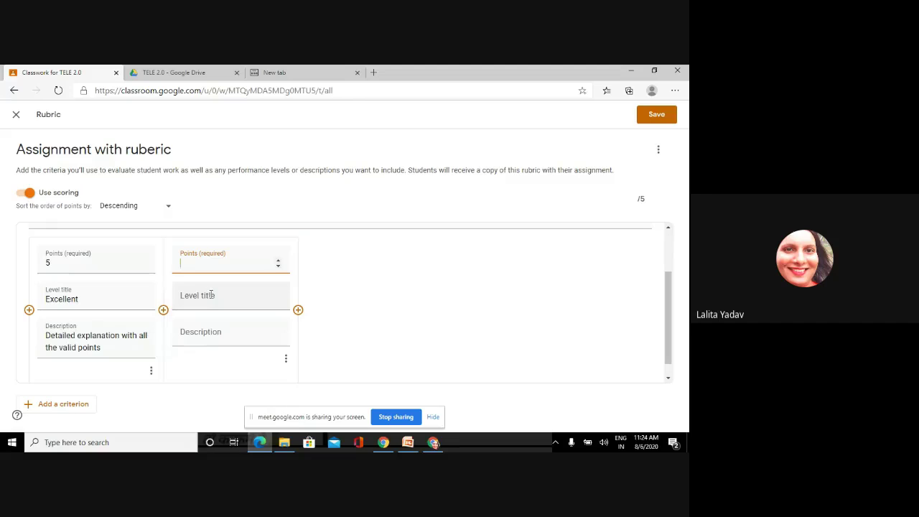
text(3)
click(204, 300)
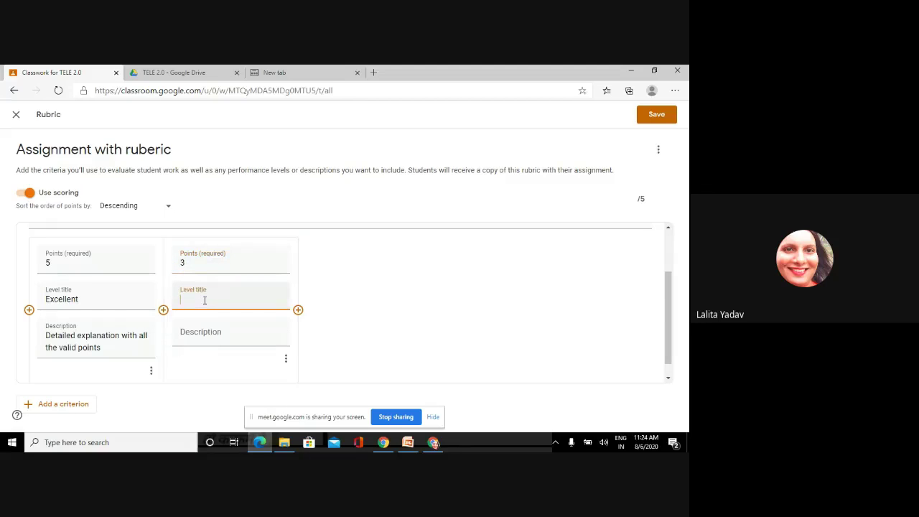
text(Good)
click(202, 335)
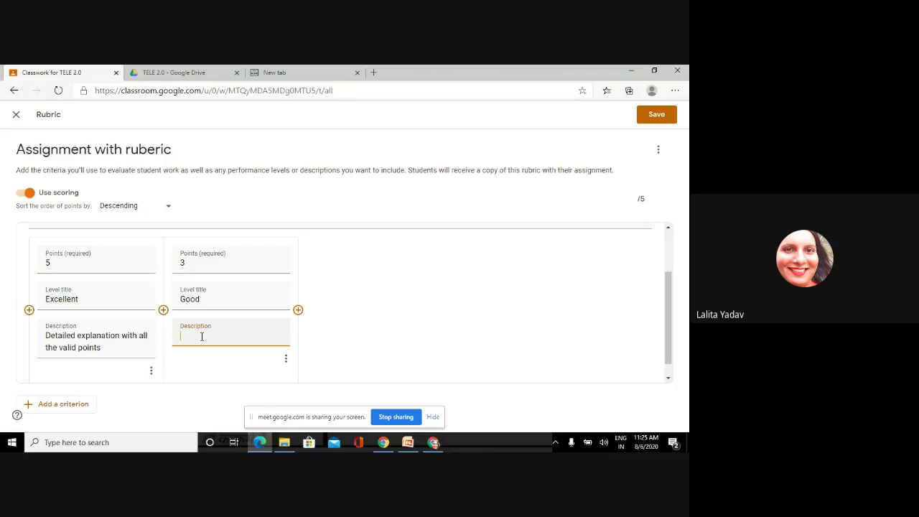
text(Some explanation with)
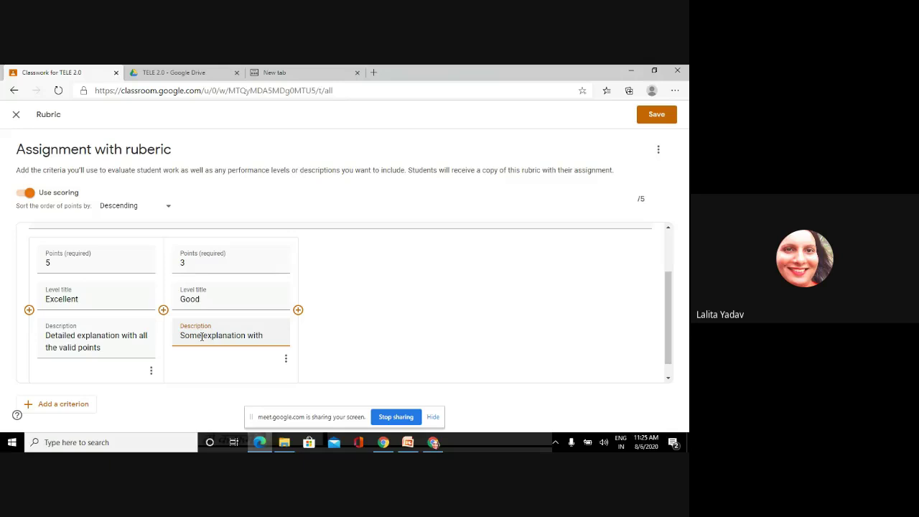
text(ee points)
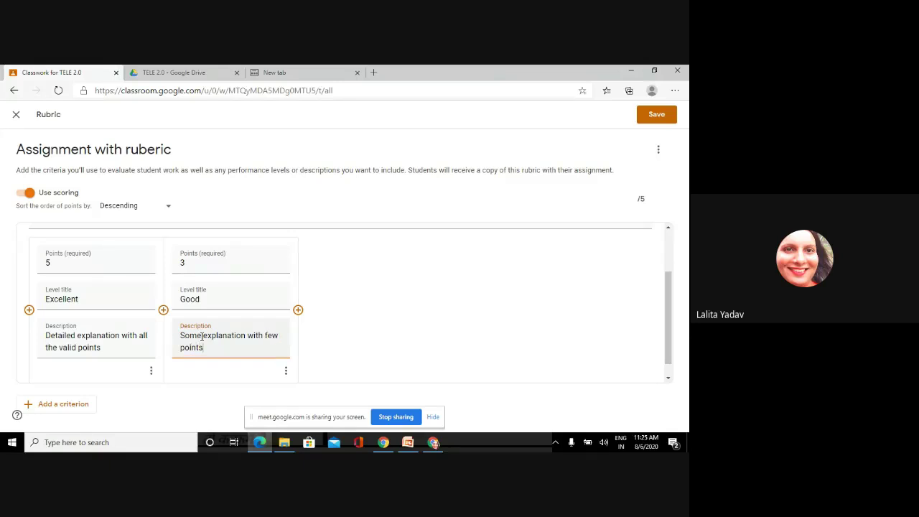
- Add a 1-point level titled 'needs improvement', described as 'only points'
click(298, 310)
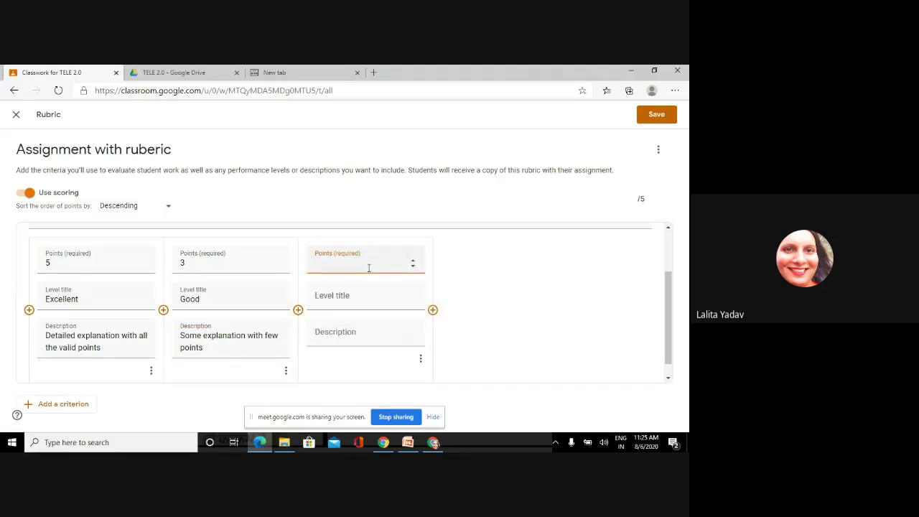
text(1)
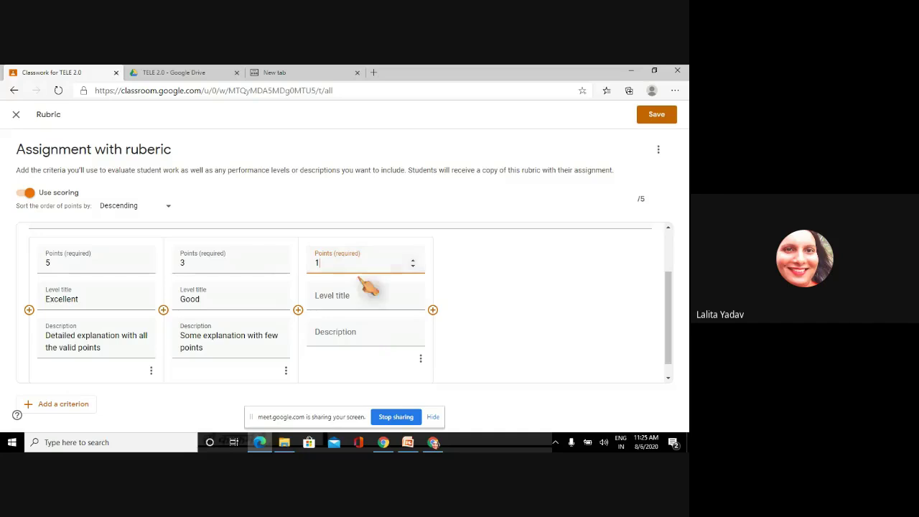
click(352, 296)
text(n)
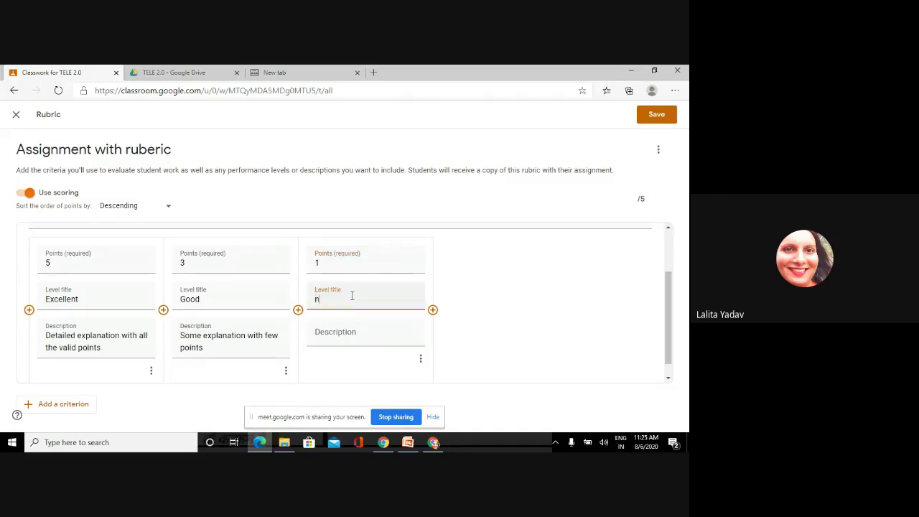
text(eeds improvement)
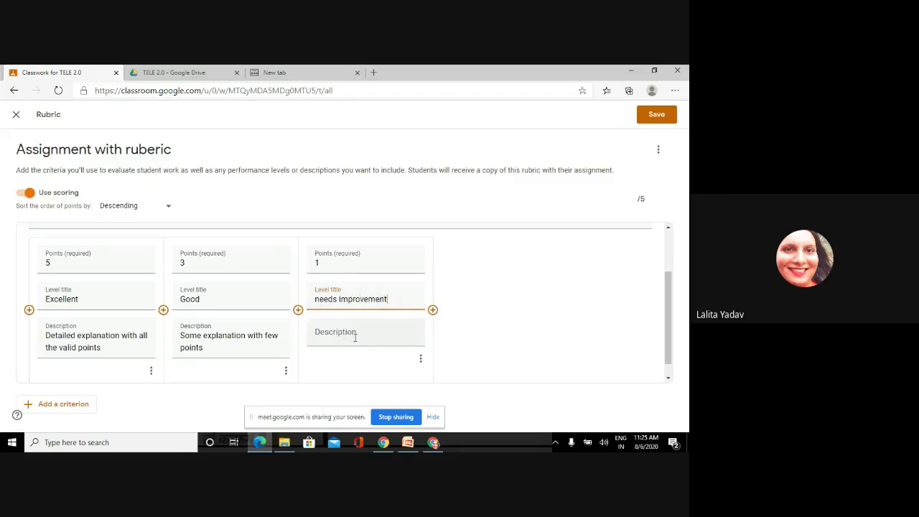
click(355, 337)
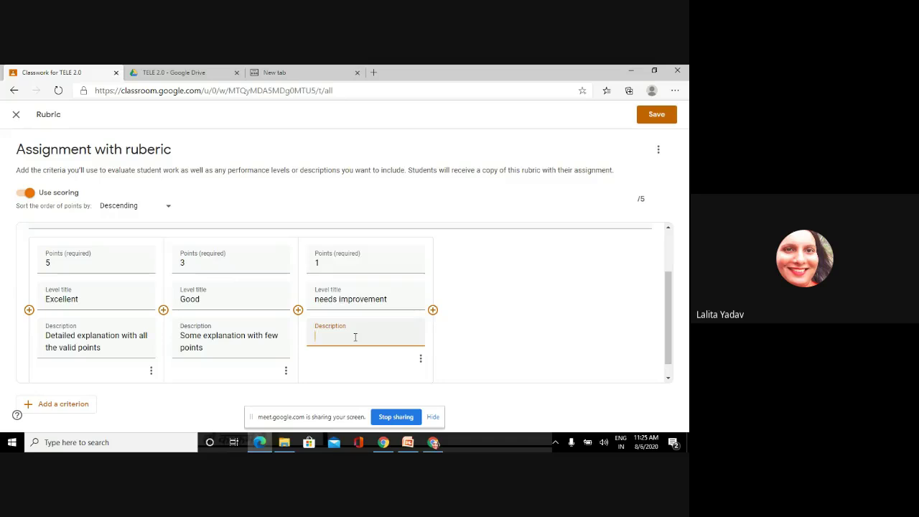
text(only points)
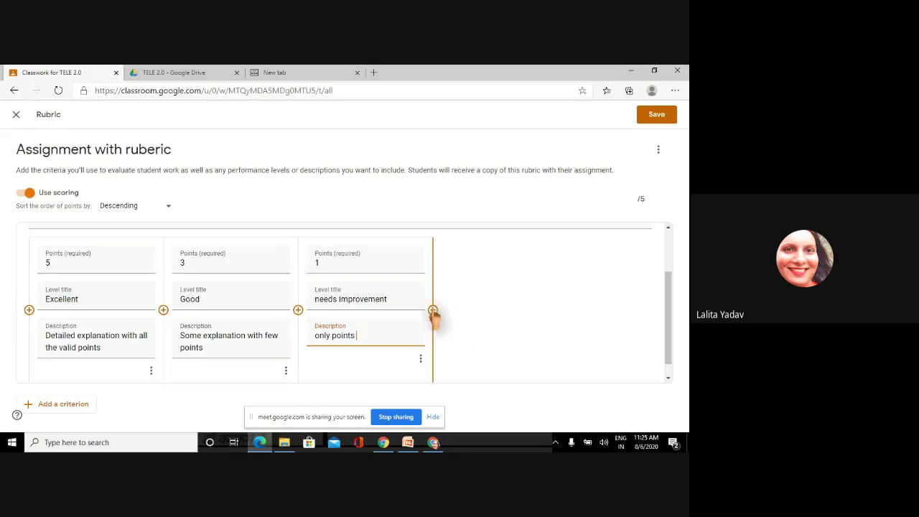
- Add a 0-point level titled 'not acceptable', with a description starting 'wrong and'
click(434, 311)
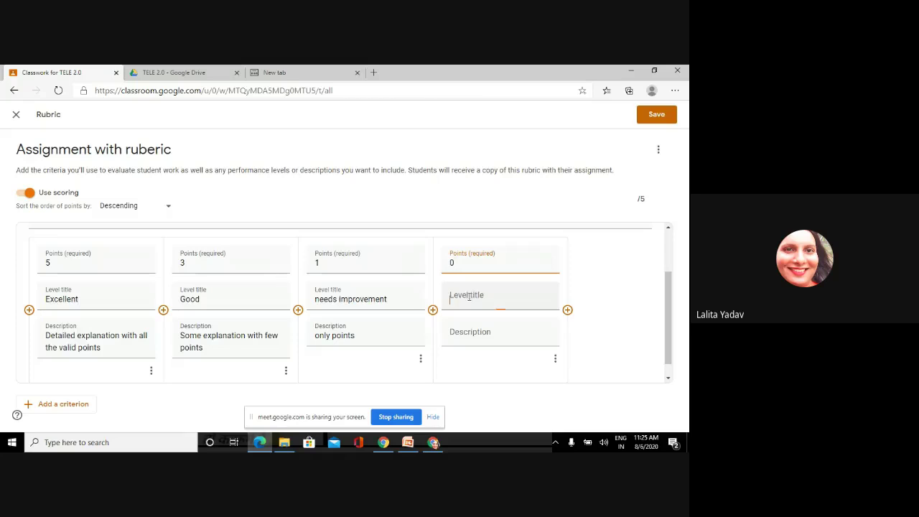
click(469, 297)
text(not acce)
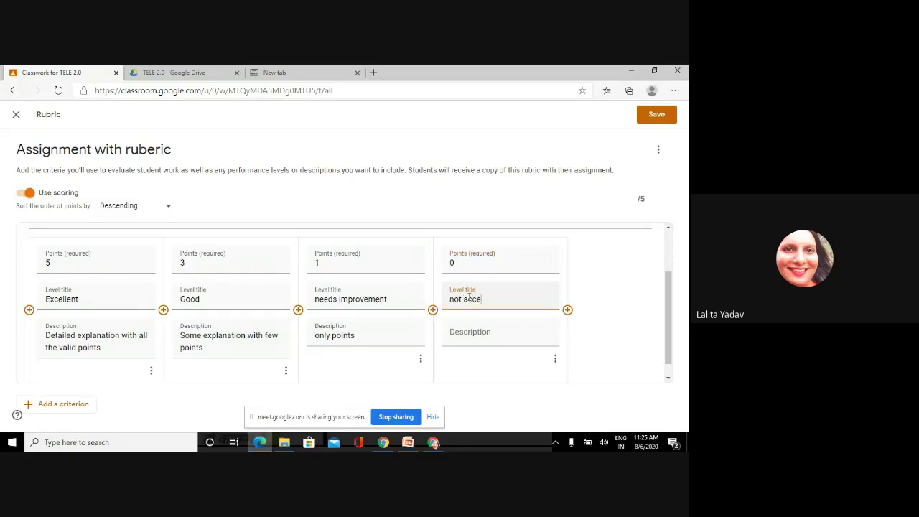
text(ptable)
click(473, 335)
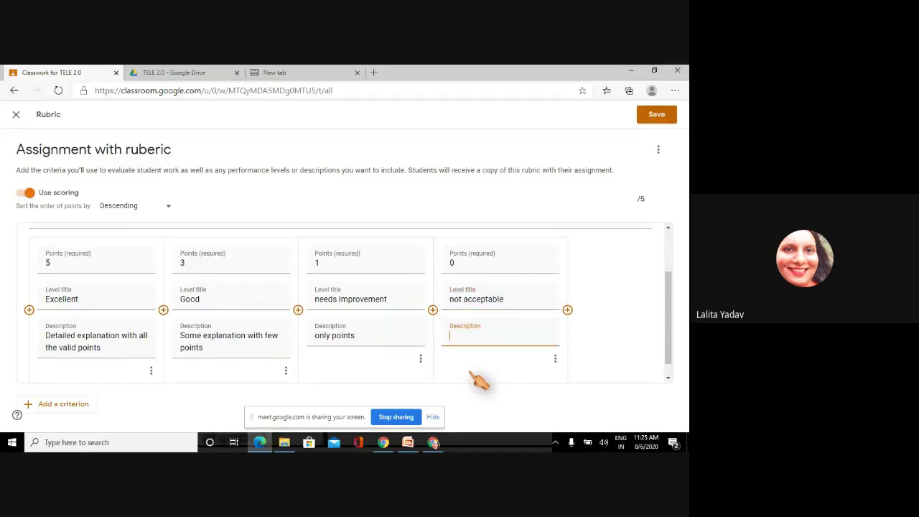
text(wrong and)
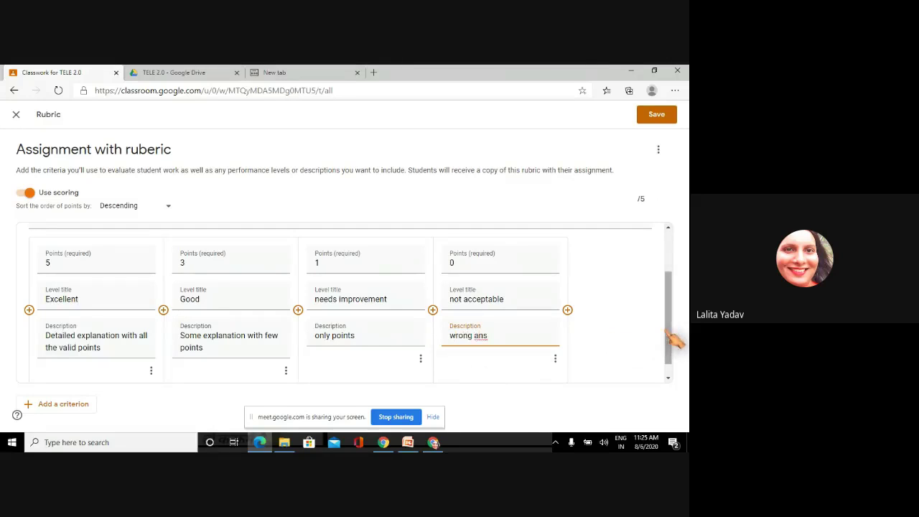
drag(677, 338, 652, 205)
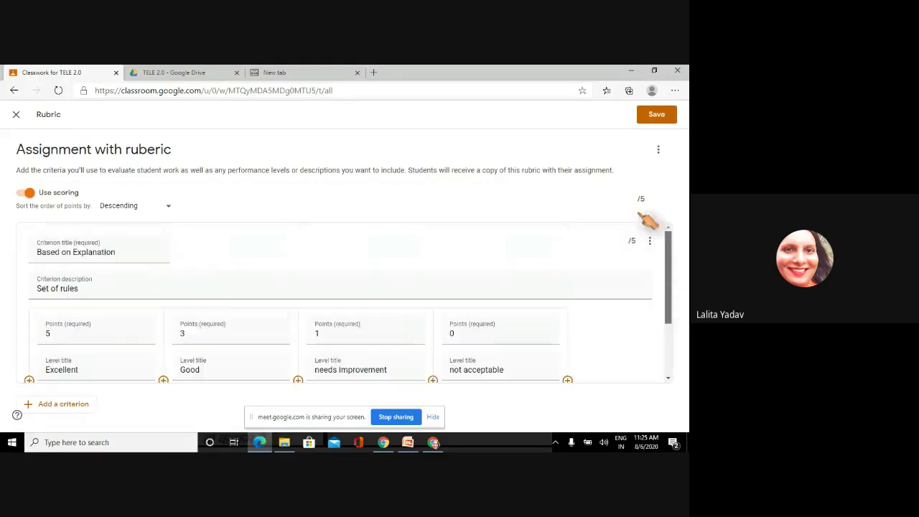
- Save the rubric, assign 'Assignment with ruberic' to TELE 2.0 and go to the Stream
click(656, 117)
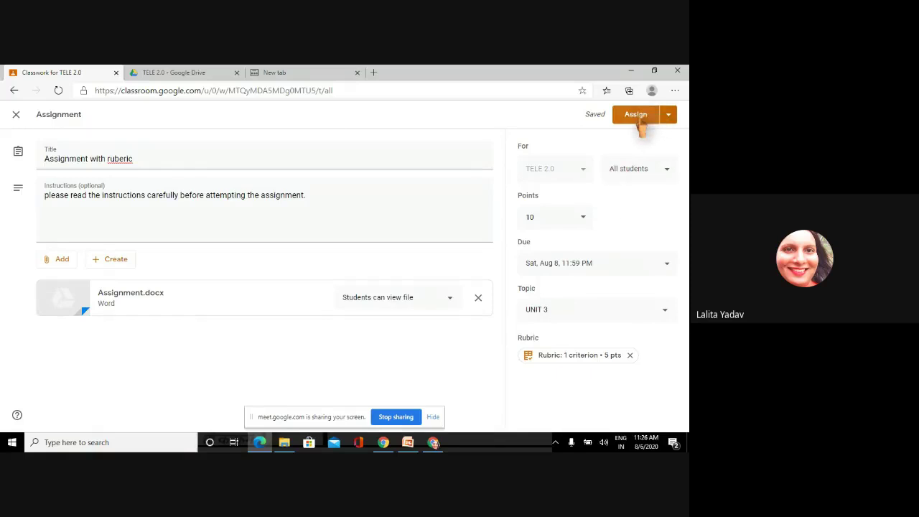
click(636, 117)
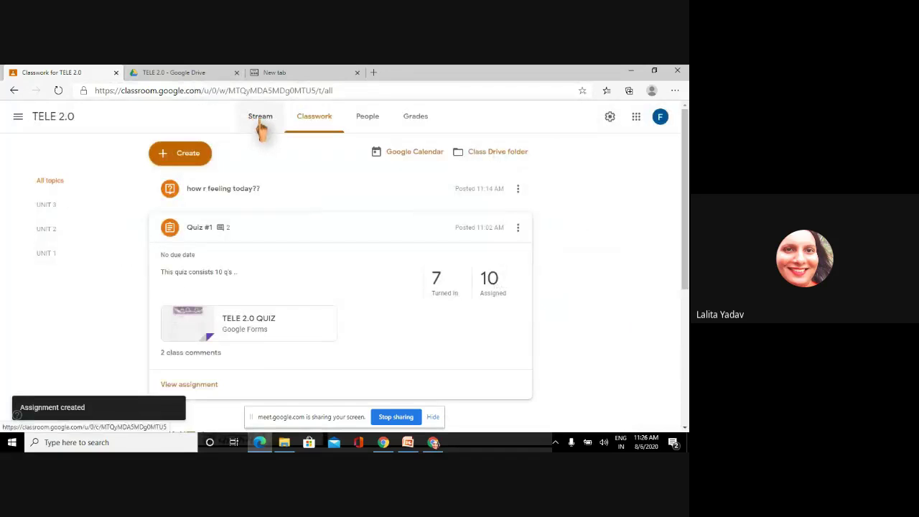
click(260, 122)
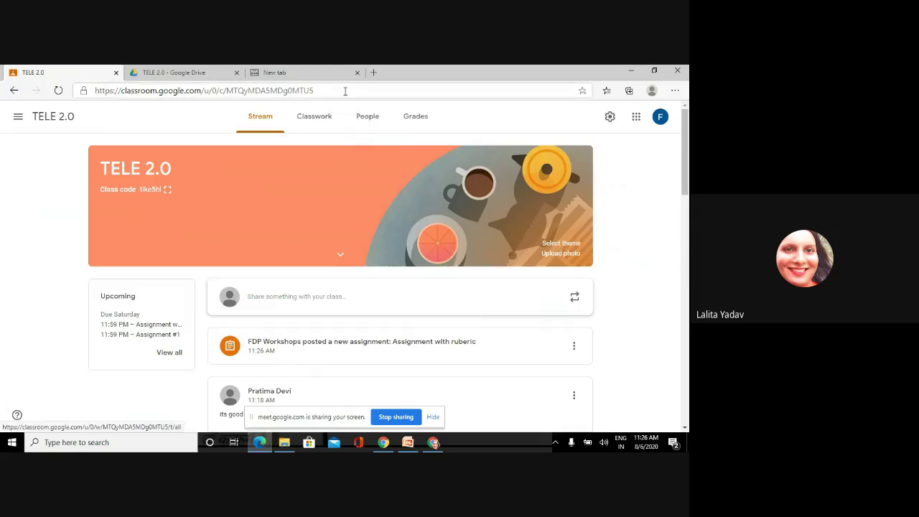
- Reload the class stream page and close the TELE 2.0 Google Drive tab
click(345, 90)
key(Return)
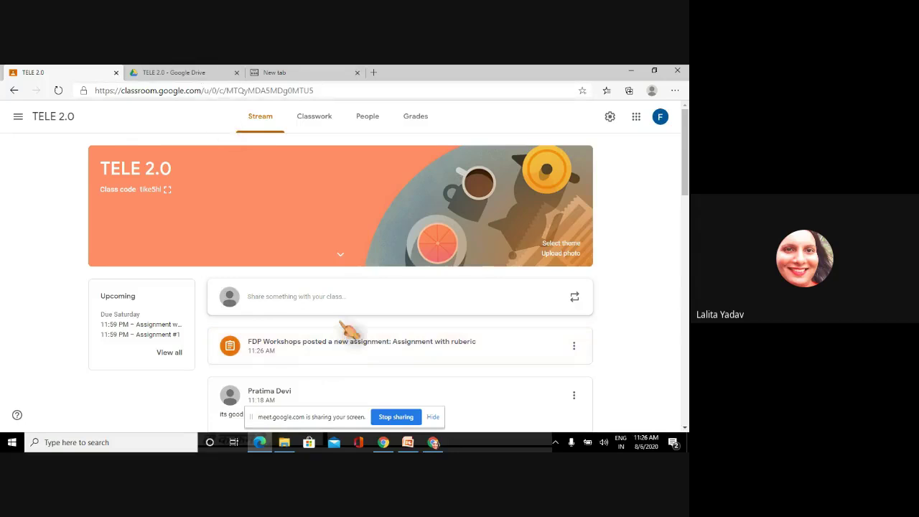
click(237, 73)
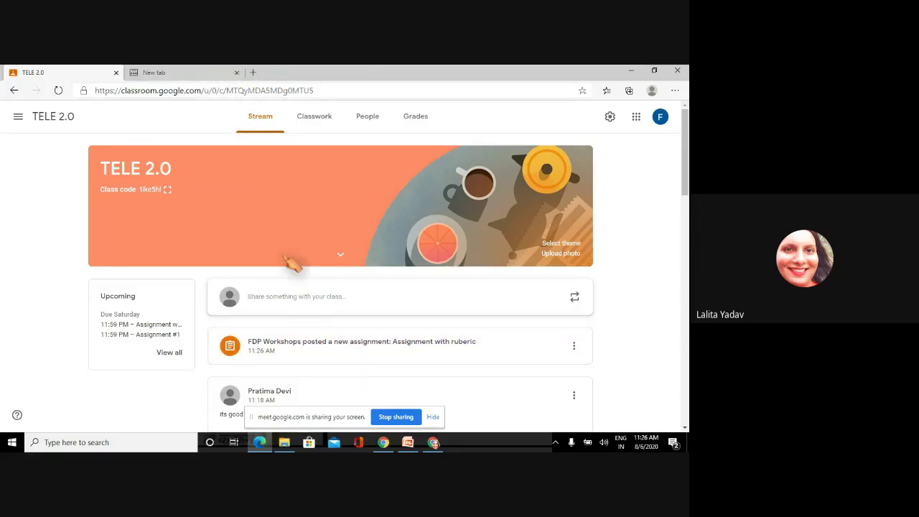
- Open the posted 'Assignment with ruberic', dismiss the chat notification, and return to TELE 2.0 via the class list
click(301, 352)
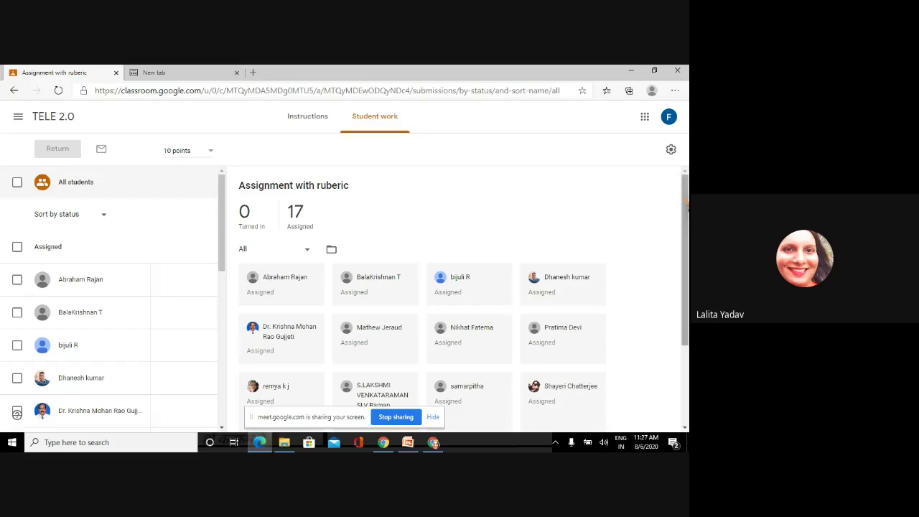
drag(686, 205, 421, 17)
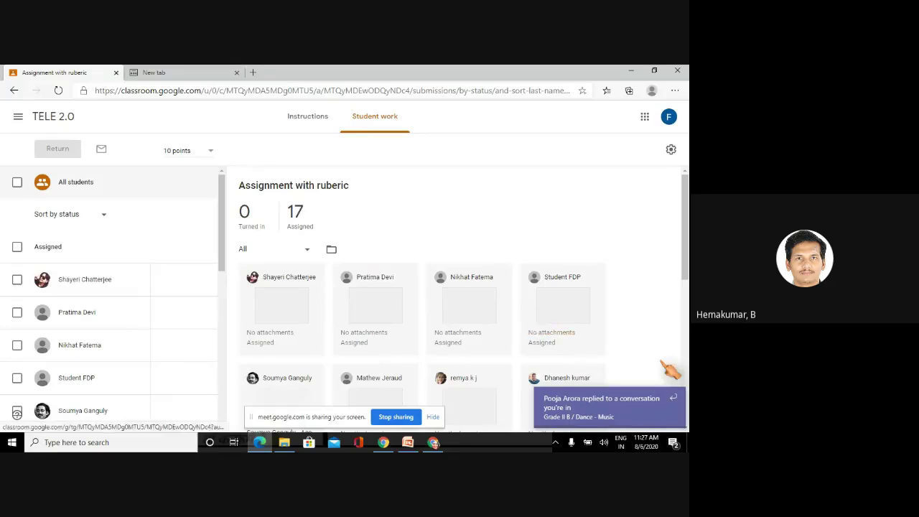
click(674, 398)
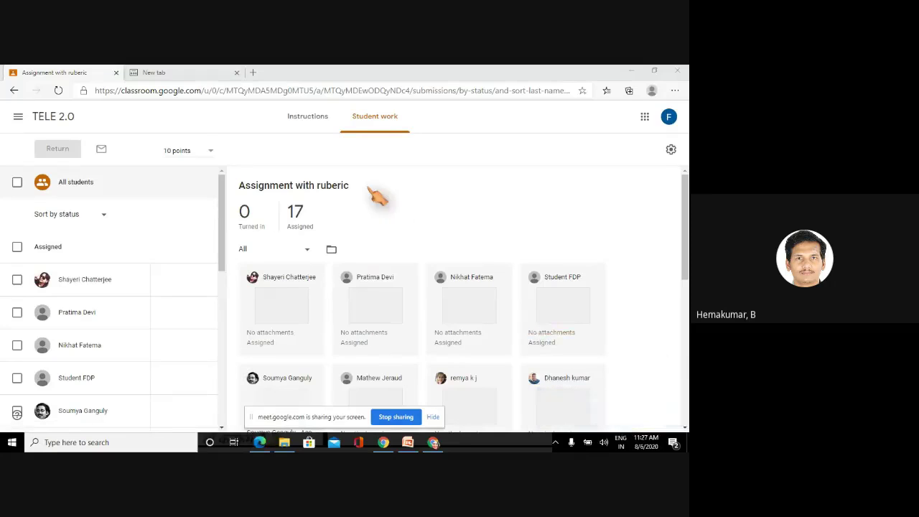
click(19, 119)
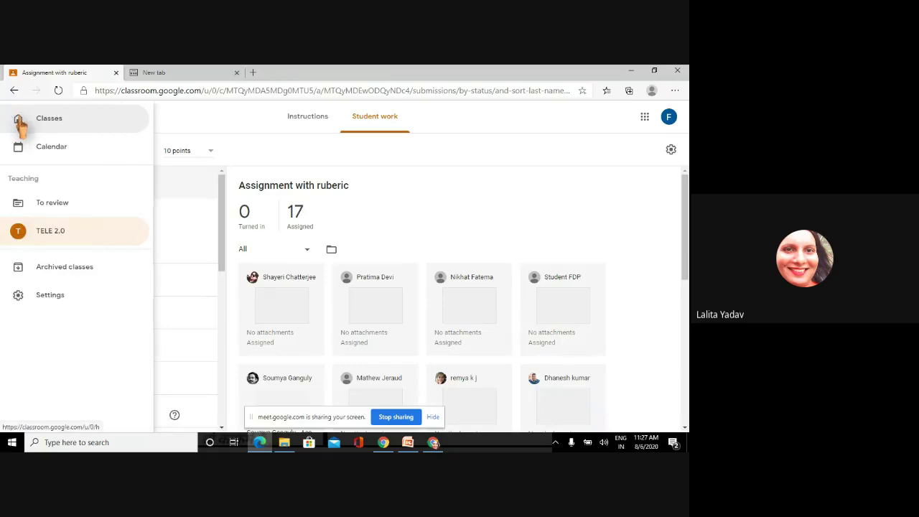
click(61, 233)
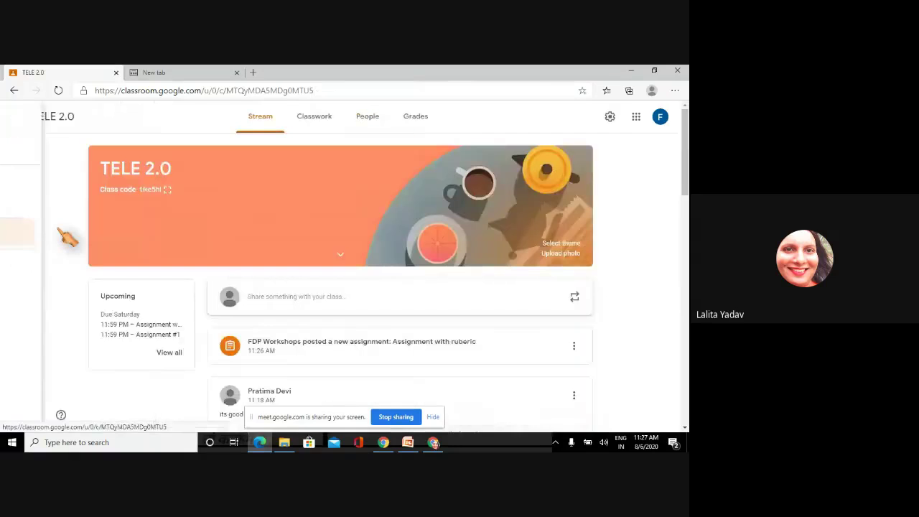
- Display the TELE 2.0 class code full screen, close it, and view the People list
click(169, 192)
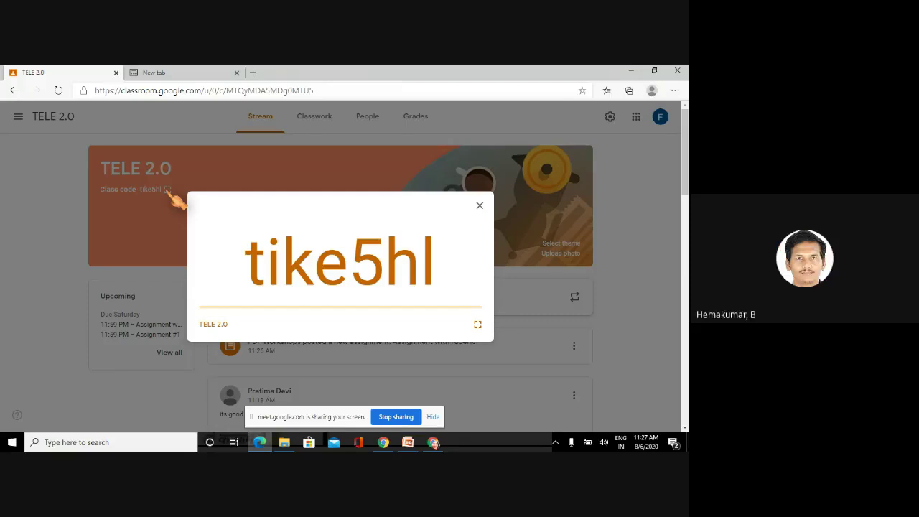
click(477, 209)
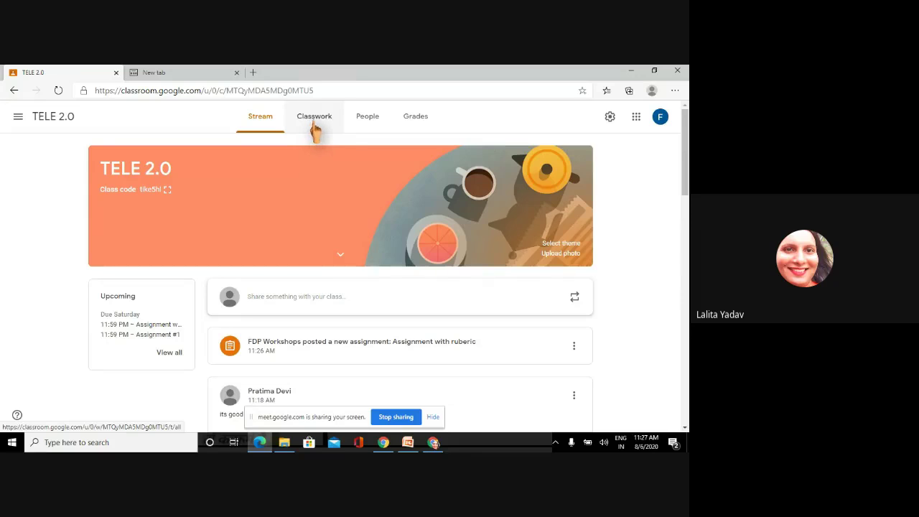
click(369, 126)
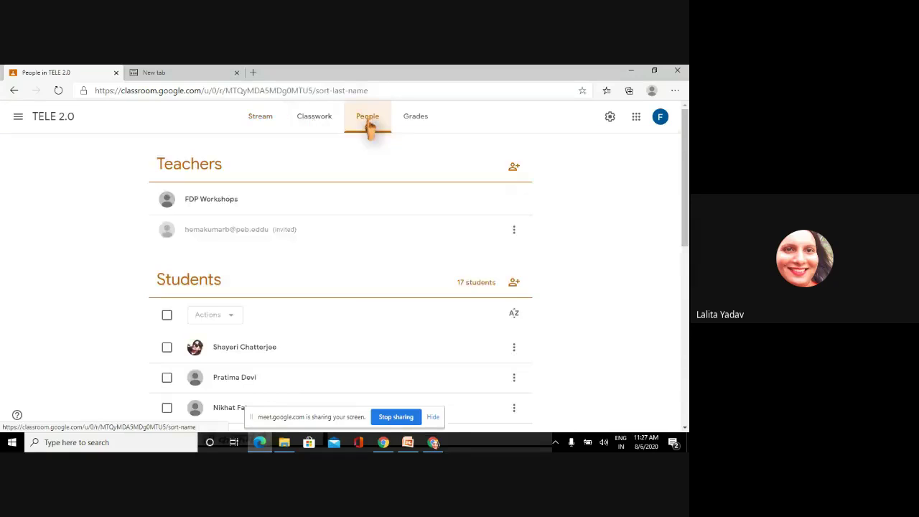
- Open the Grades gradebook and scroll through it, including the new ungraded Aug 8 column
click(417, 124)
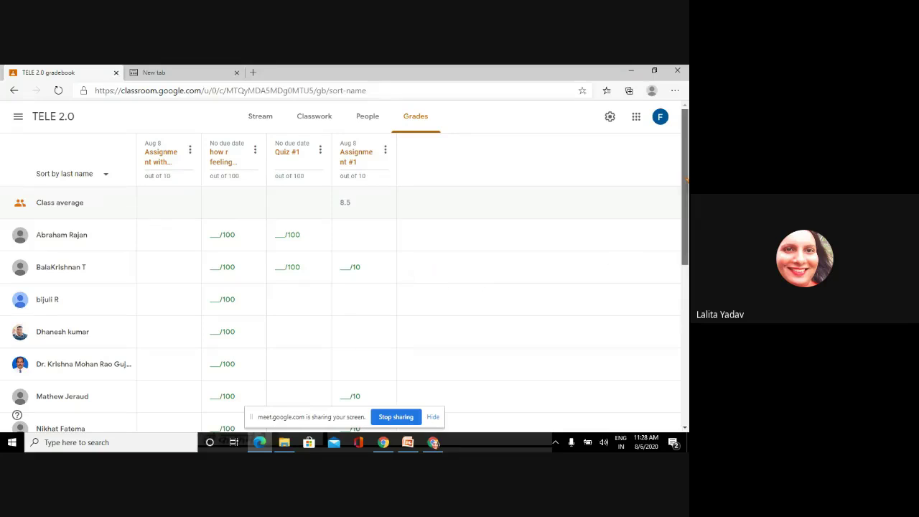
scroll(687, 179, down, 3)
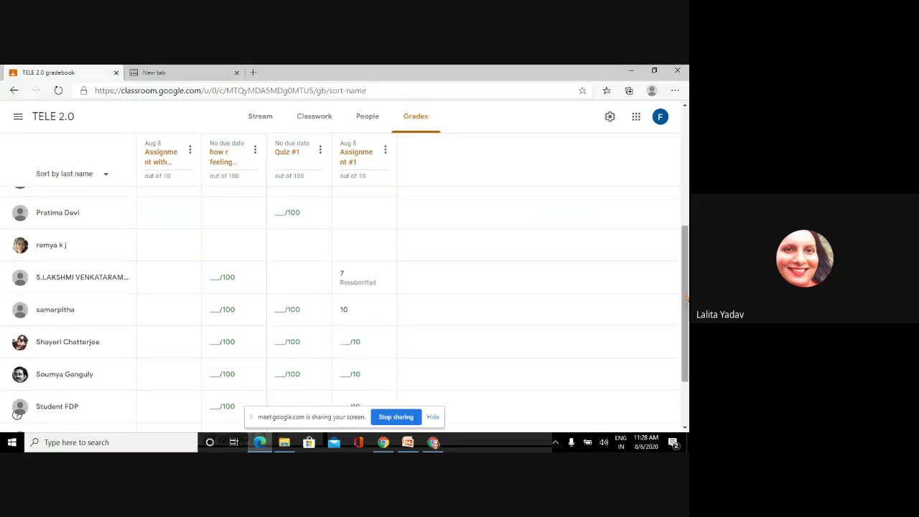
scroll(686, 302, down, 2)
scroll(345, 301, up, 5)
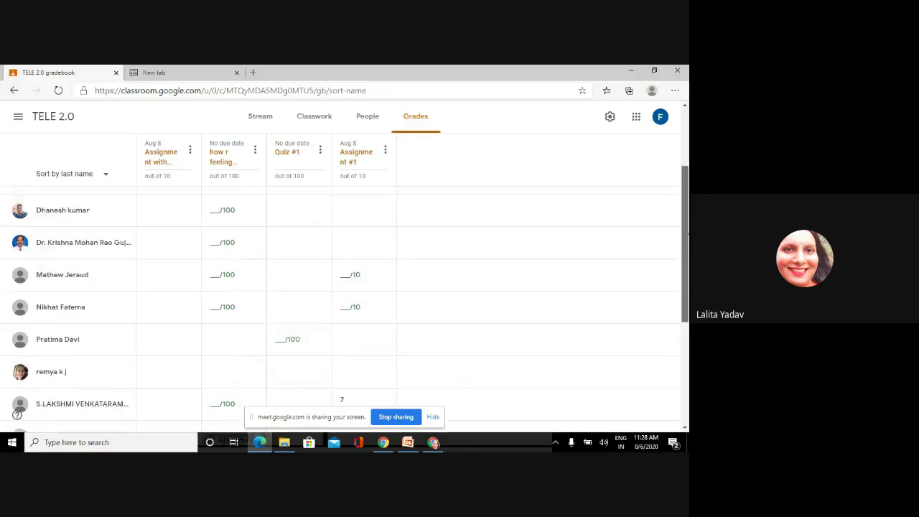
- Check the signed-in Google accounts, then load classroom.google.com in the empty tab
click(220, 73)
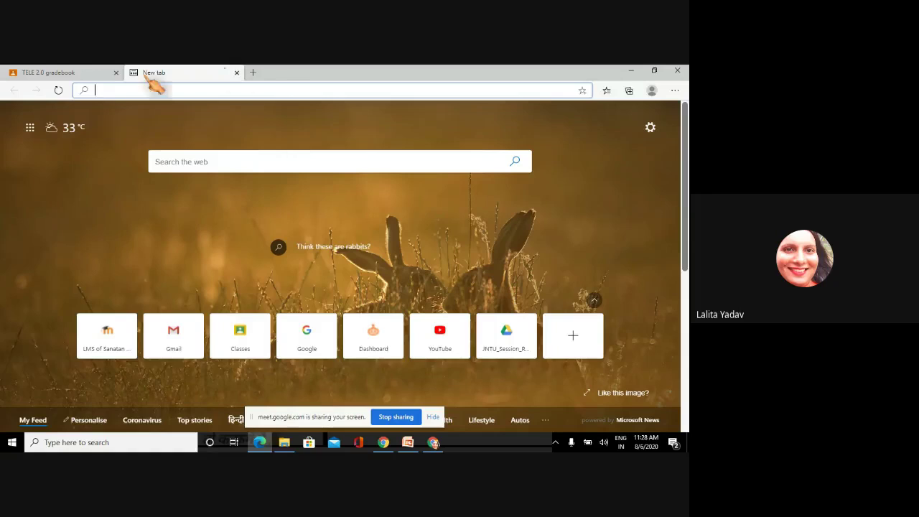
click(93, 74)
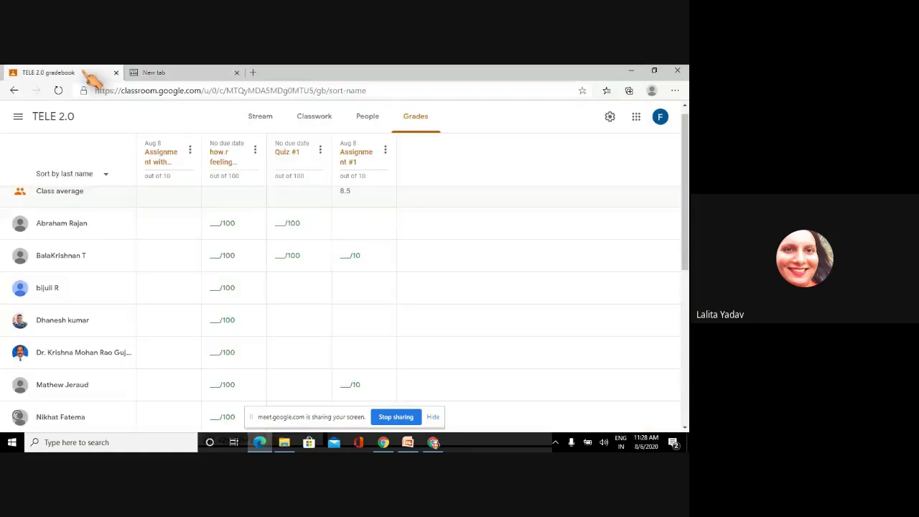
click(661, 119)
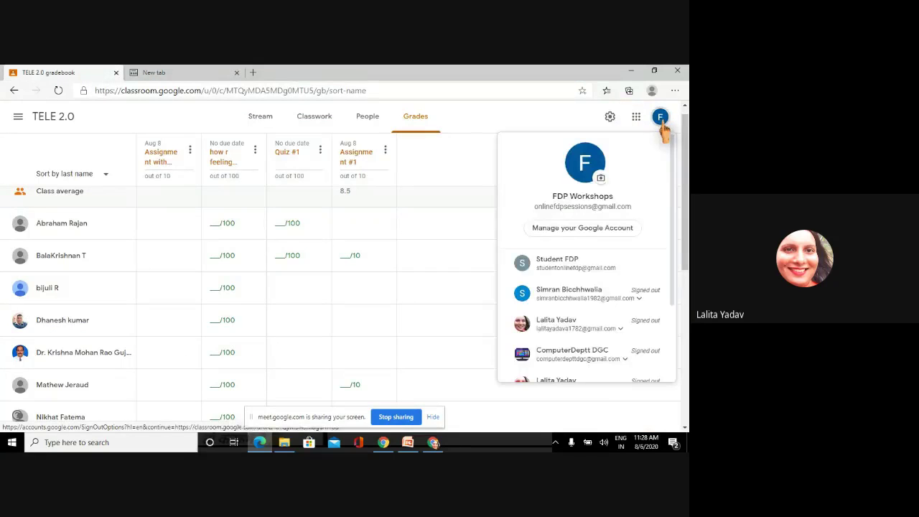
click(661, 119)
click(172, 72)
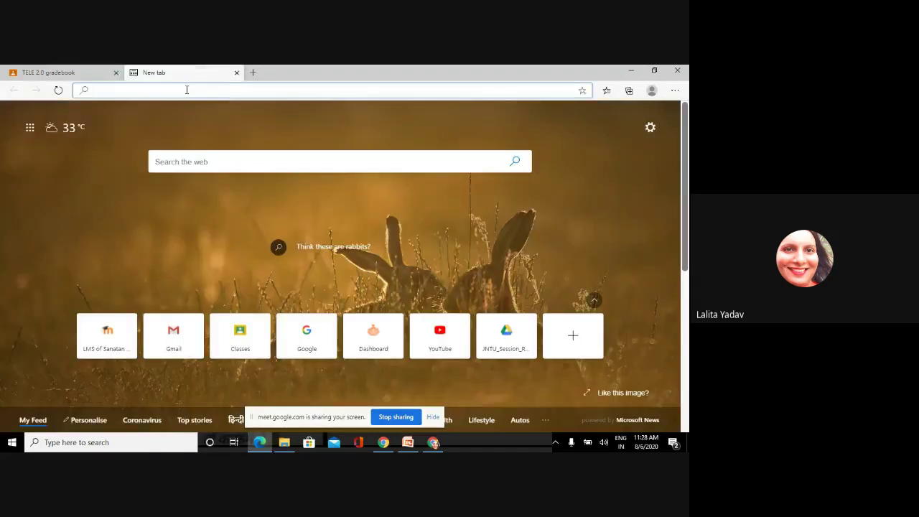
text(cl)
key(Return)
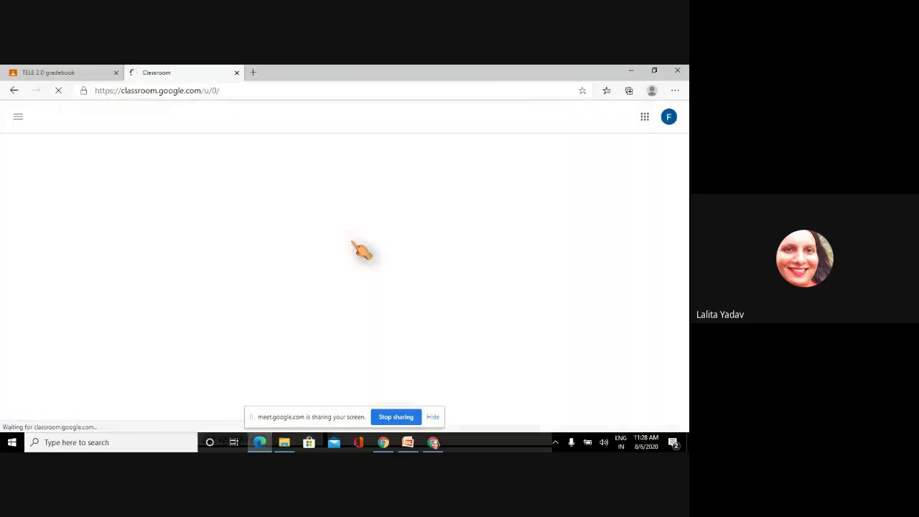
- Switch to the student account, open the TELE 2.0 class, and close the leftover Classes tab
click(669, 121)
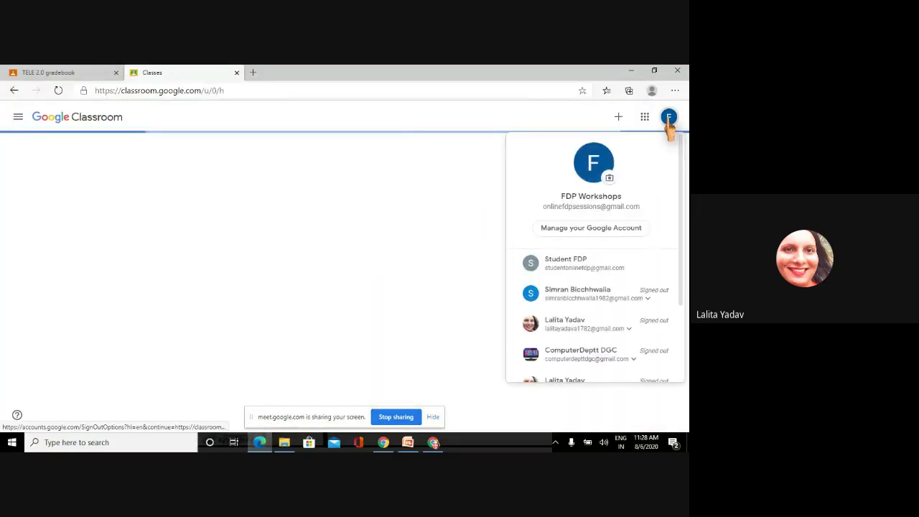
click(578, 267)
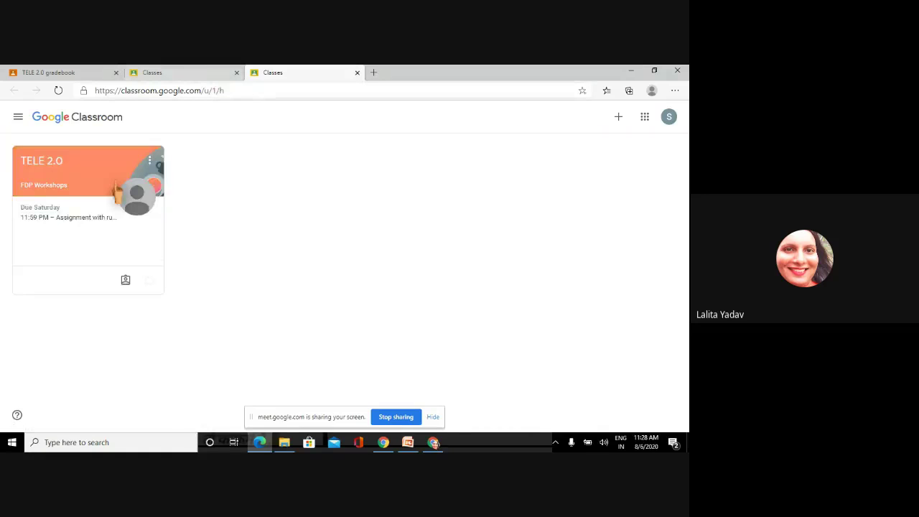
click(50, 163)
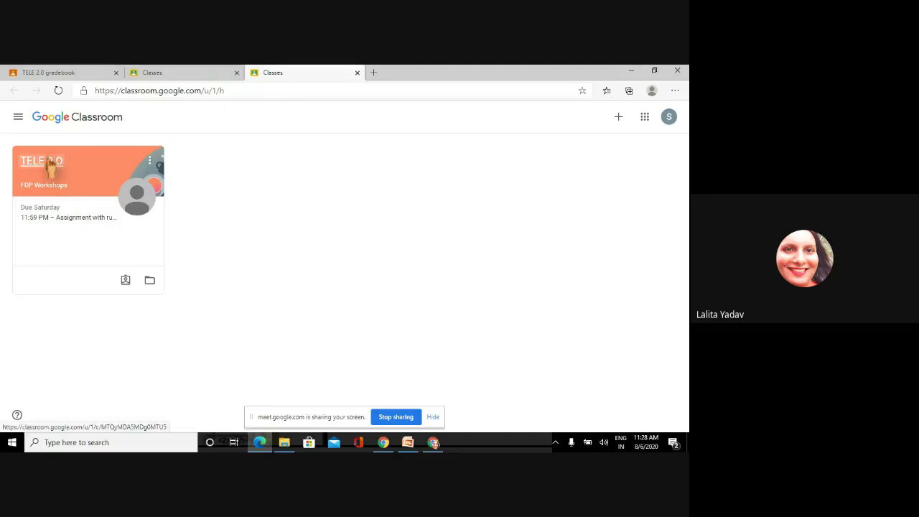
click(237, 73)
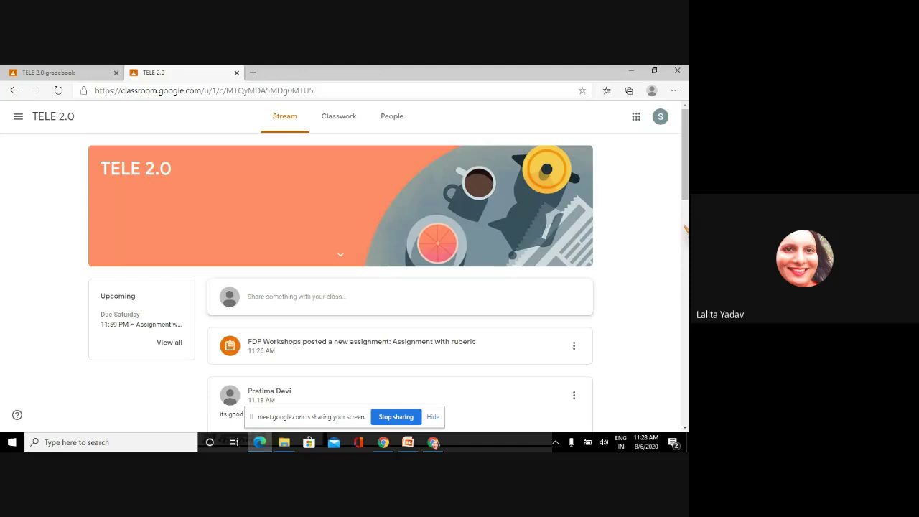
- Open 'Assignment with ruberic' as the student and preview the attached Assignment.docx
click(370, 351)
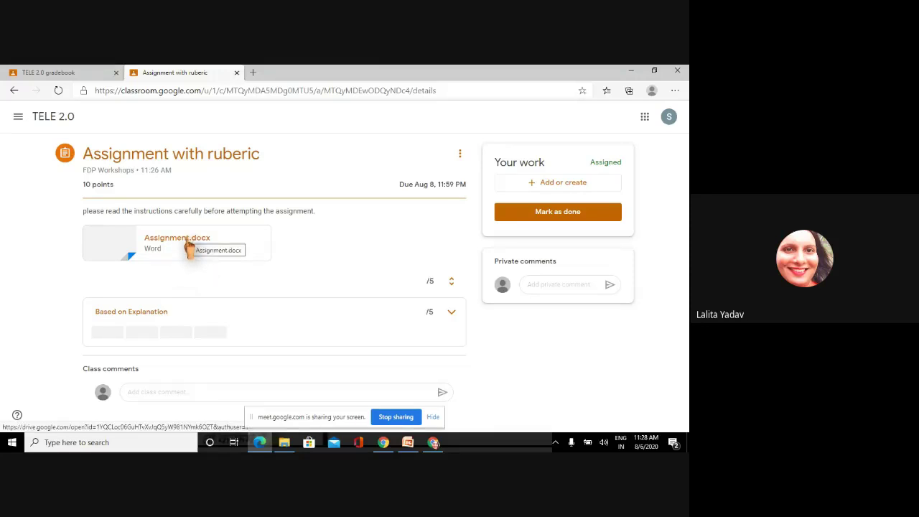
click(188, 244)
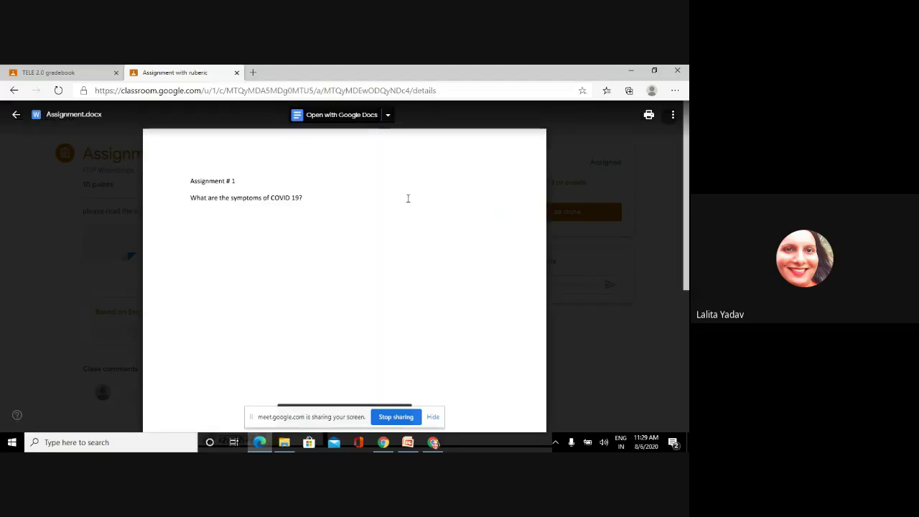
click(16, 114)
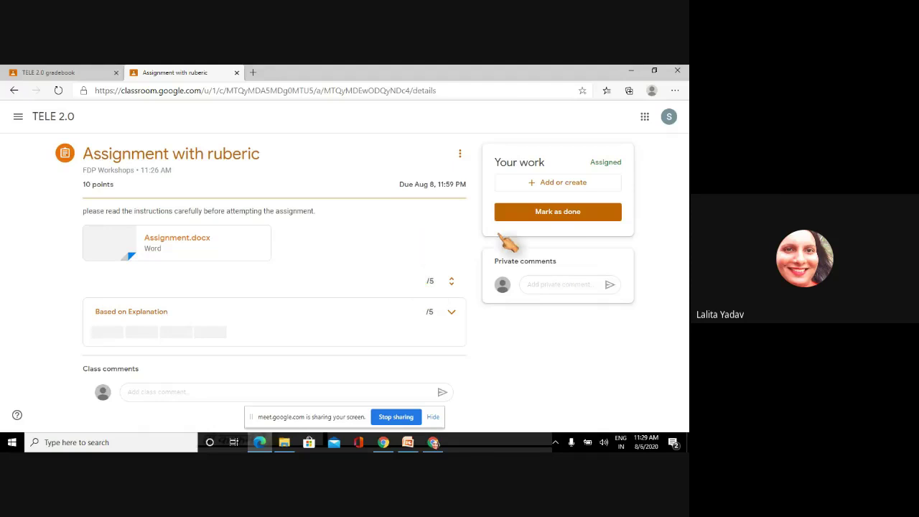
- Upload Assignment.docx from the computer as the student's work and turn it in
click(547, 189)
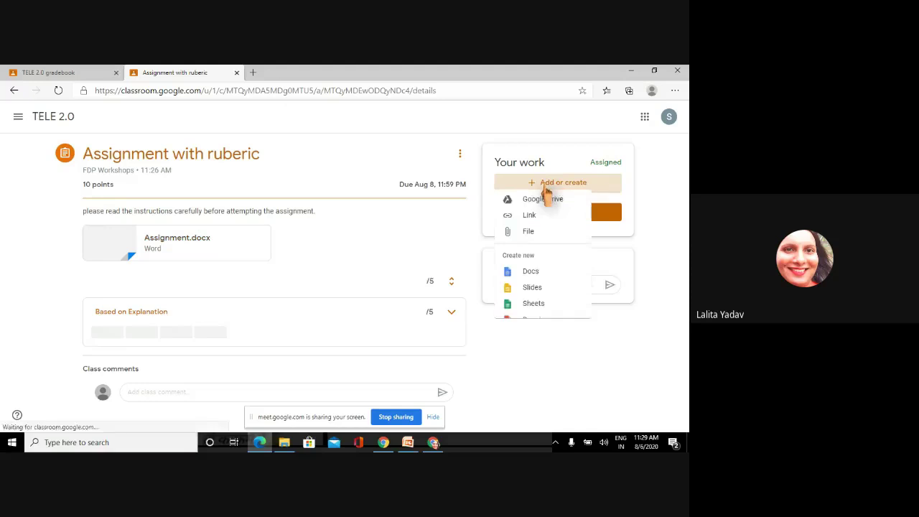
click(537, 241)
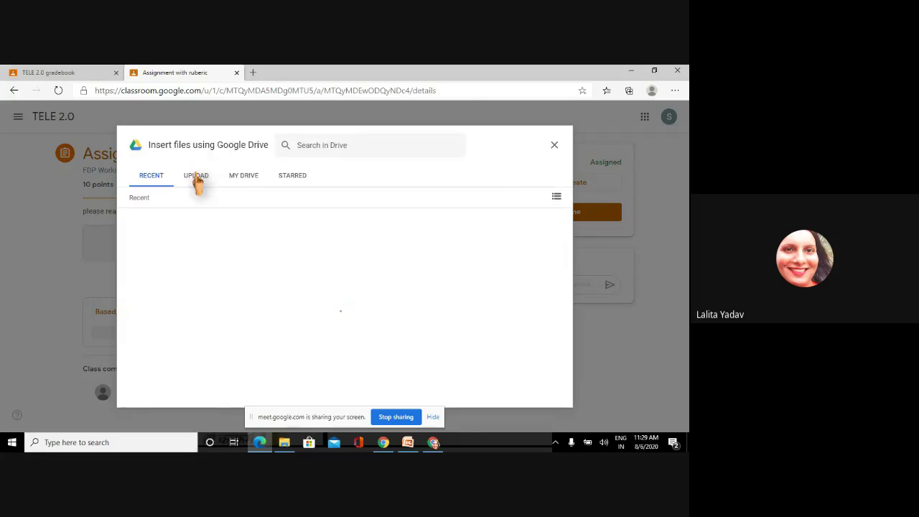
click(198, 180)
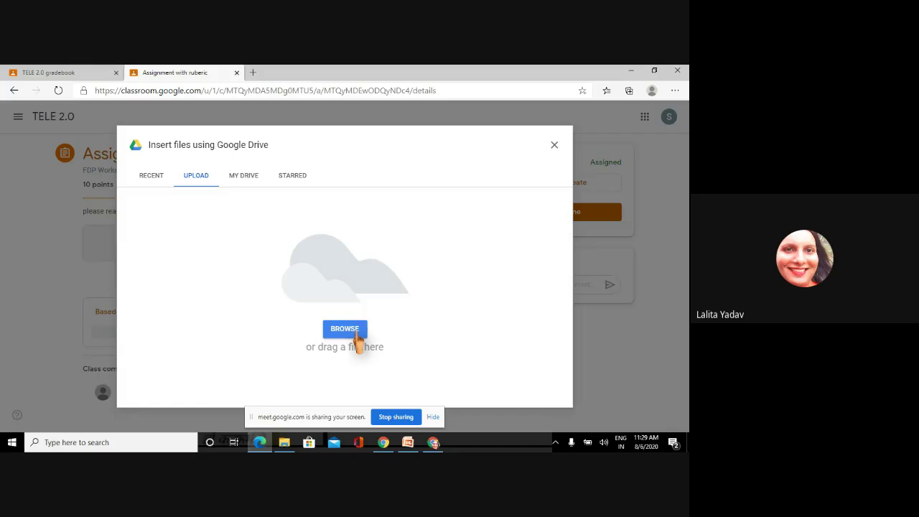
click(356, 334)
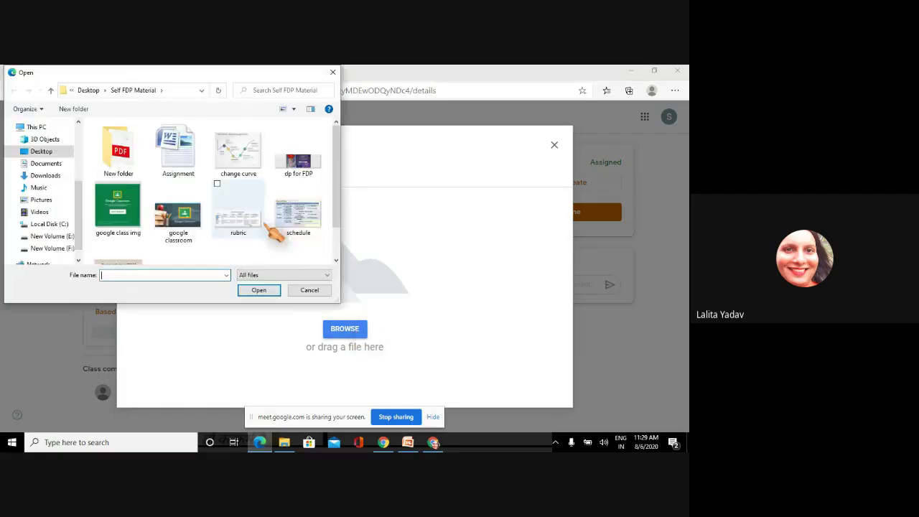
click(178, 150)
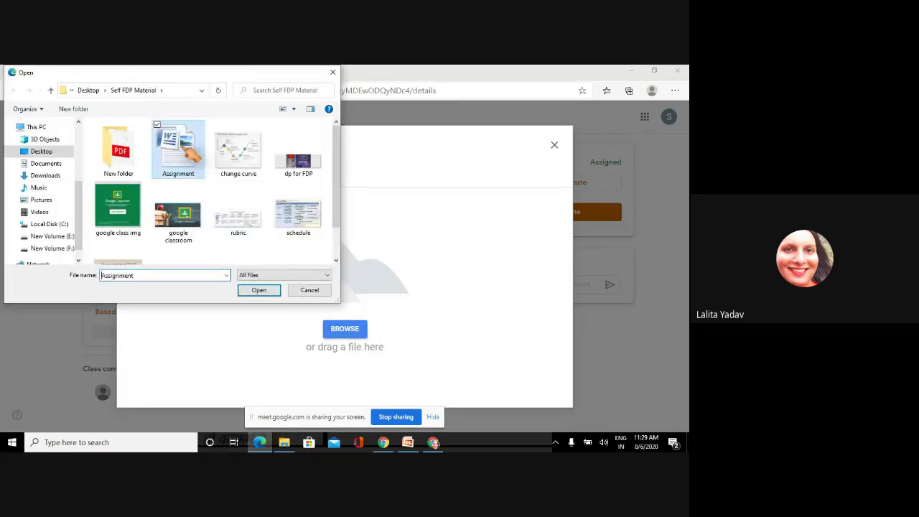
click(259, 290)
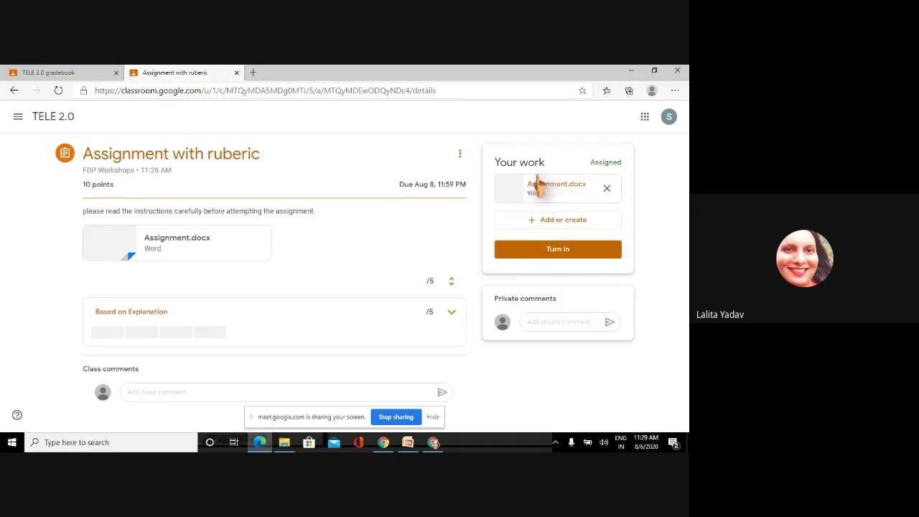
click(523, 256)
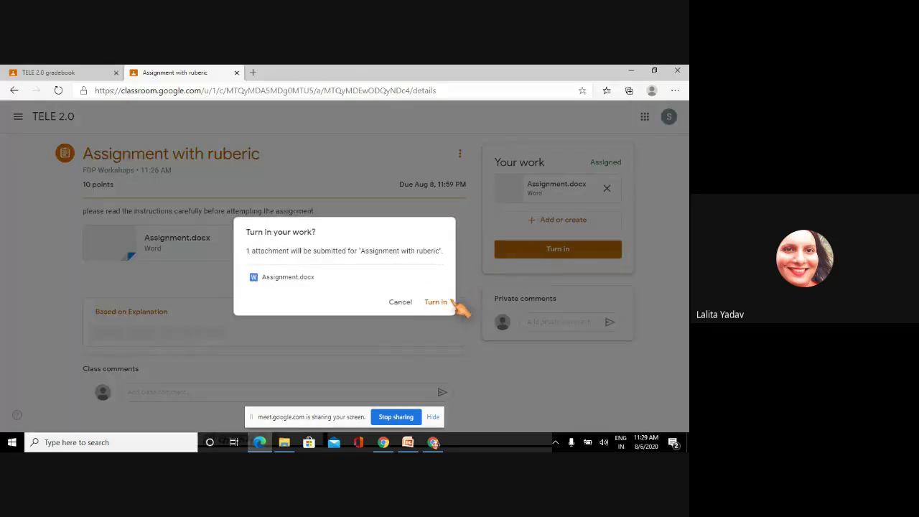
click(431, 302)
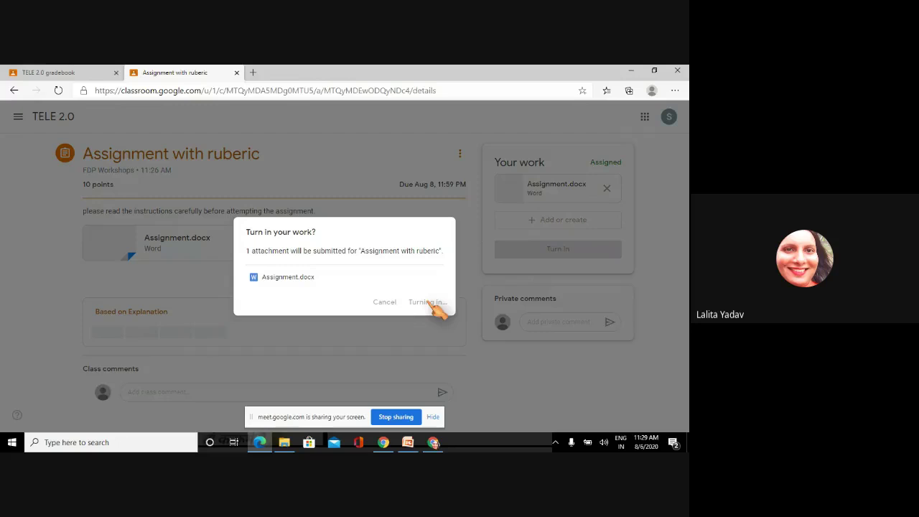